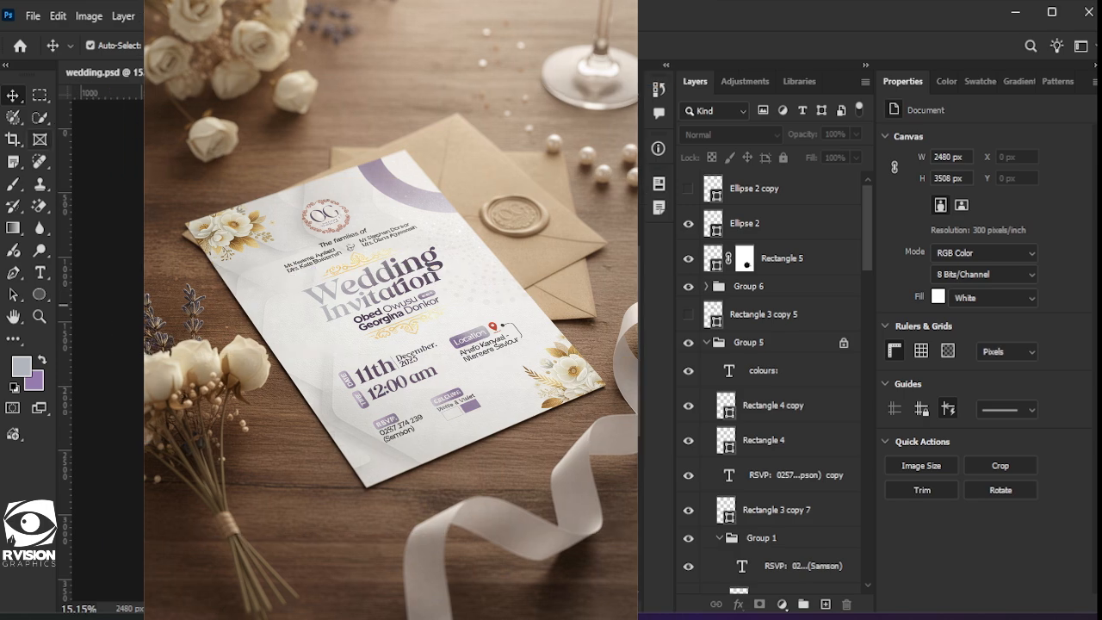
Step: Open the File menu so the New document command is available
left_click(36, 15)
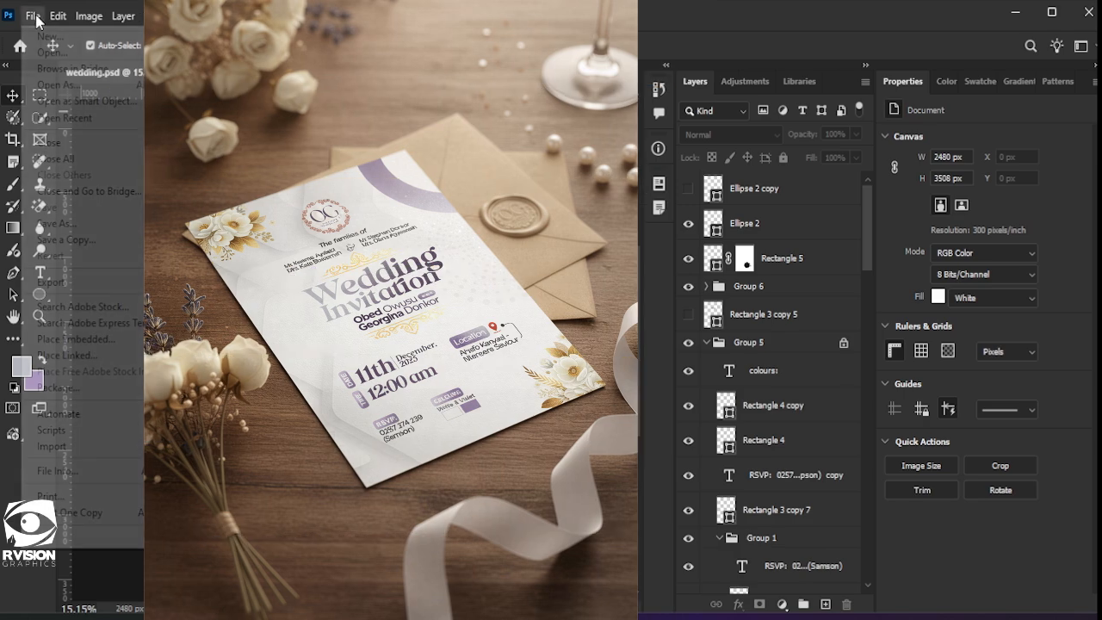
left_click(37, 17)
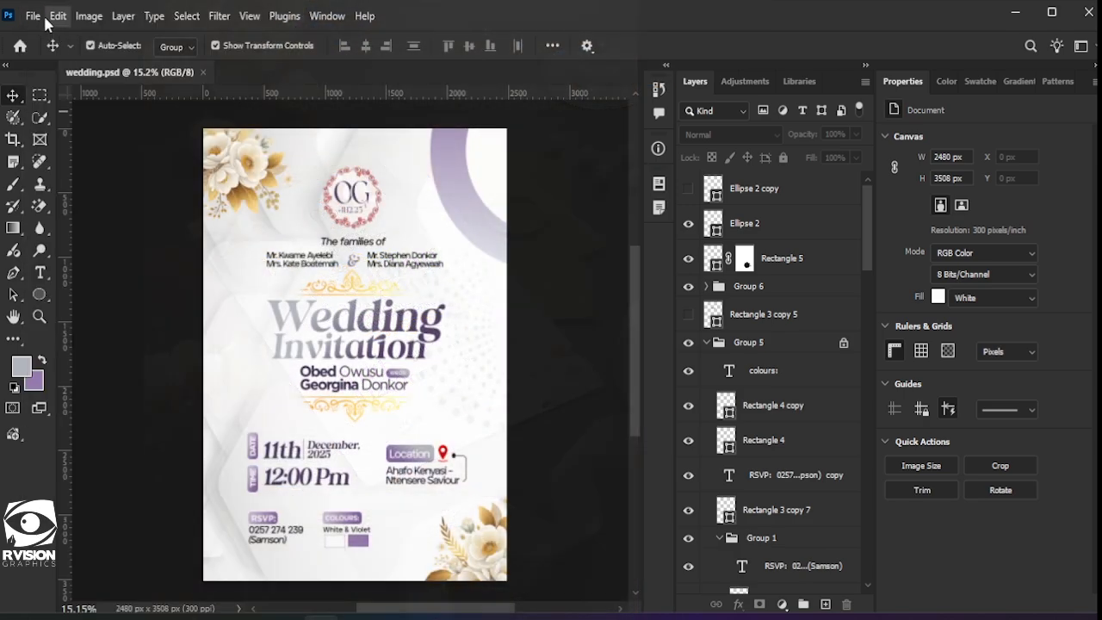
left_click(36, 16)
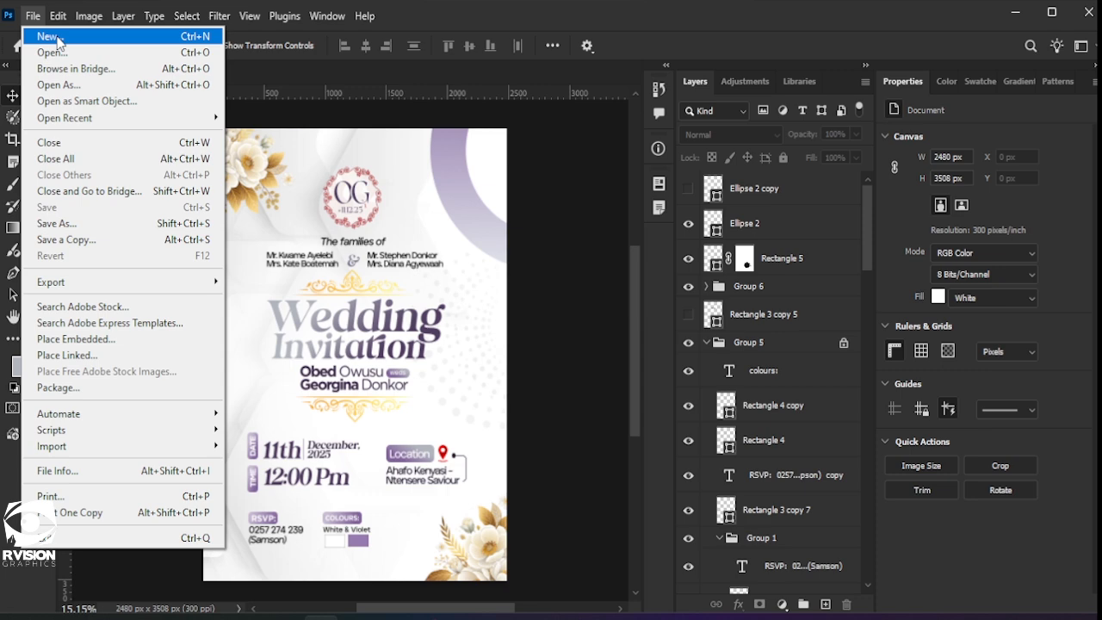
Step: Create an A4 document 'WEDDING INVITATION', 2480 × 3508 px at 300 ppi, white background
left_click(50, 37)
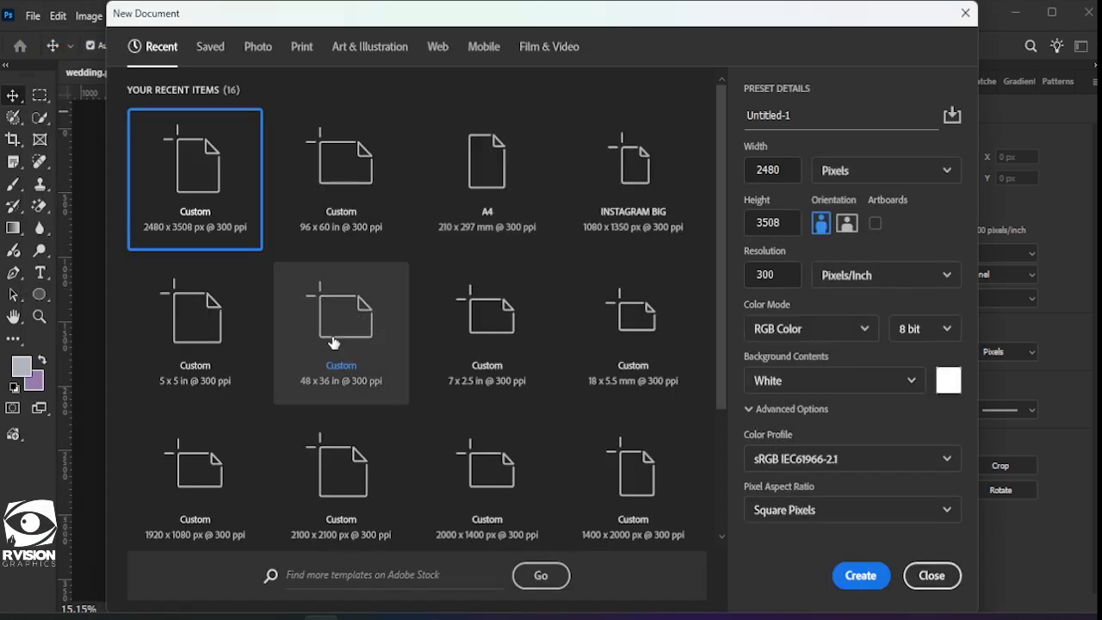
left_click(499, 217)
left_click(873, 172)
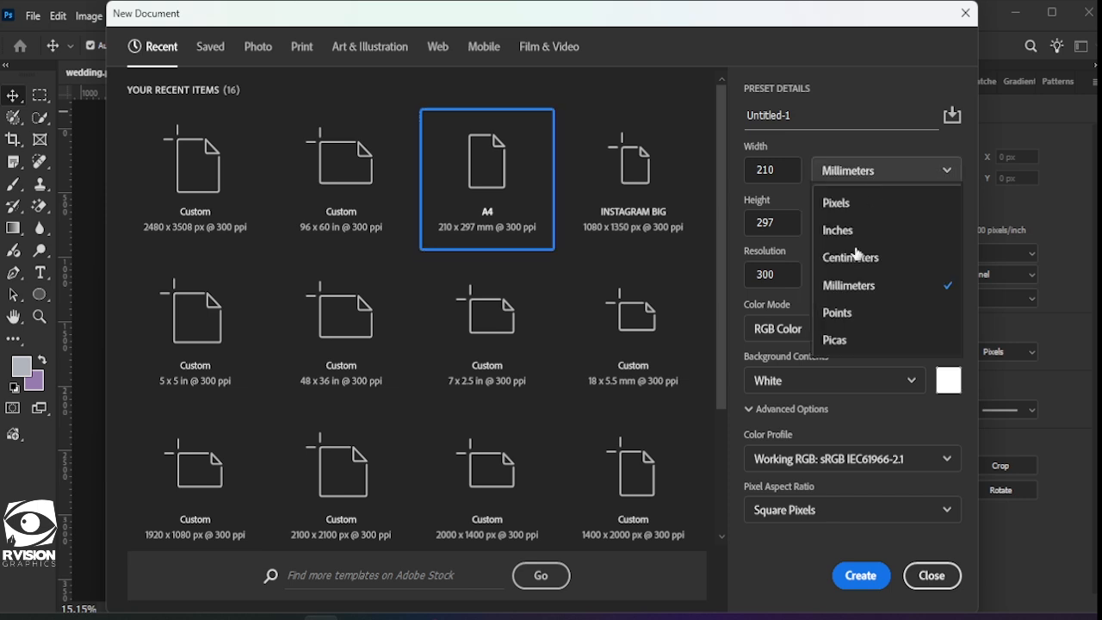
left_click(863, 215)
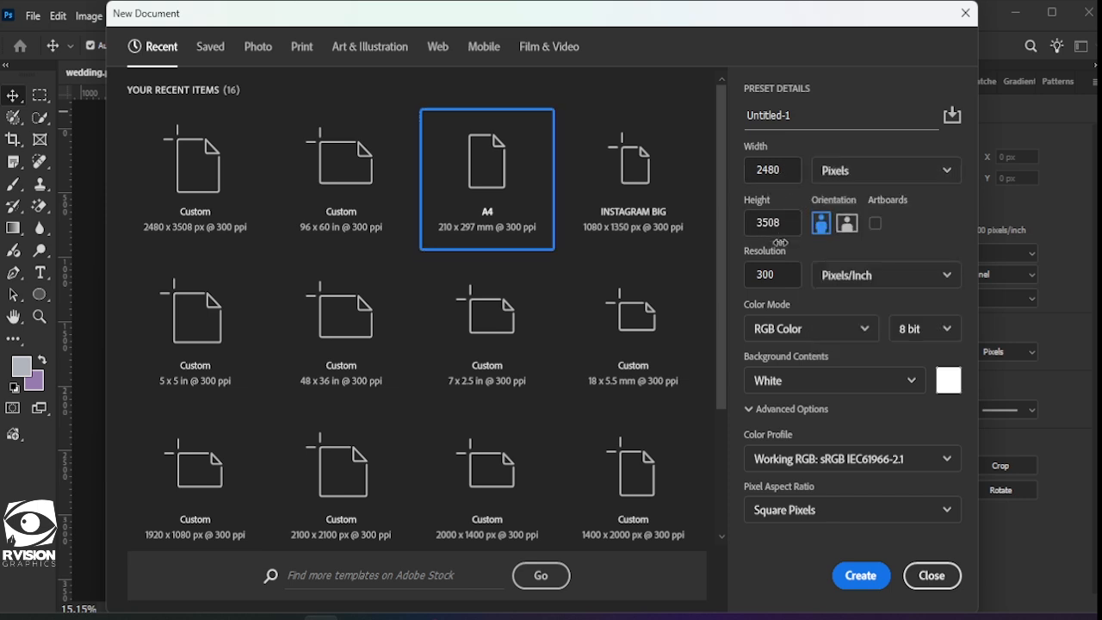
left_click_drag(799, 115, 609, 84)
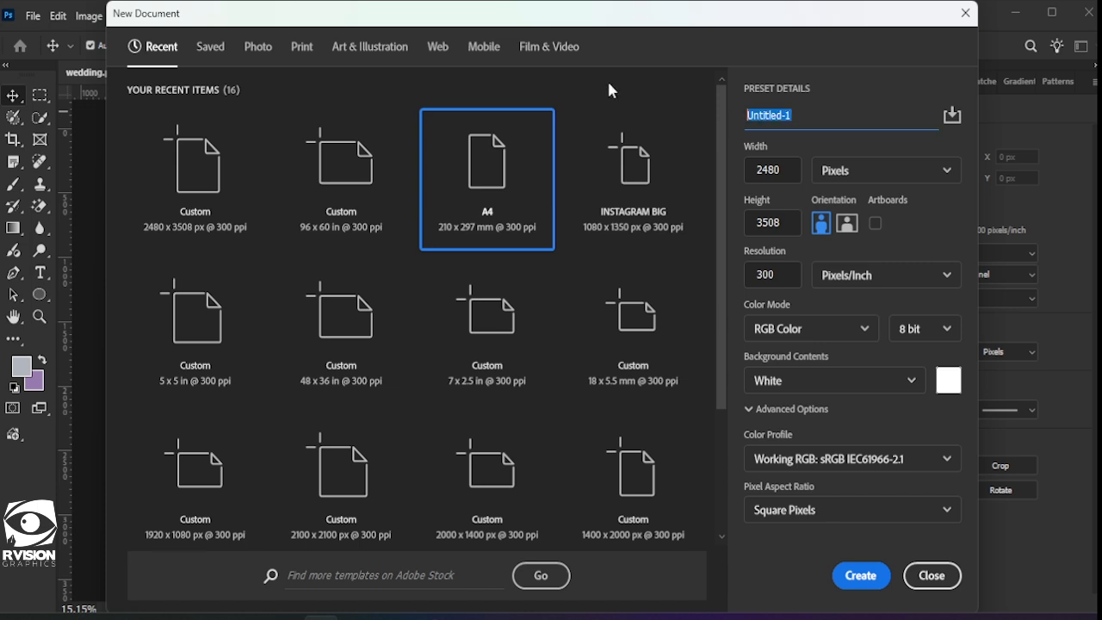
type("WEDDING INVITATION")
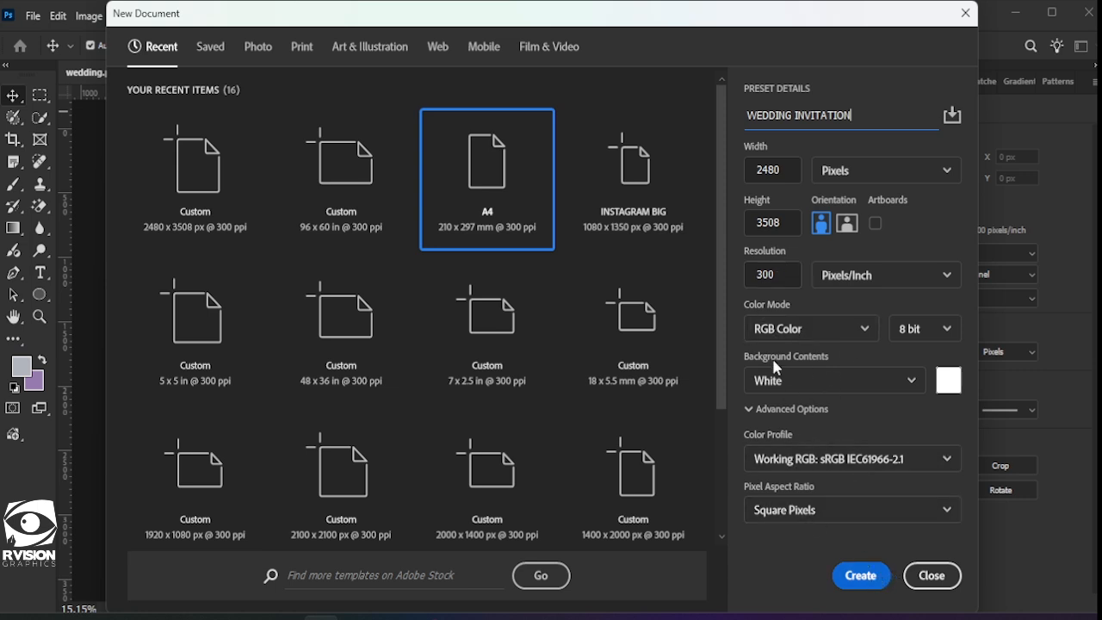
left_click(858, 577)
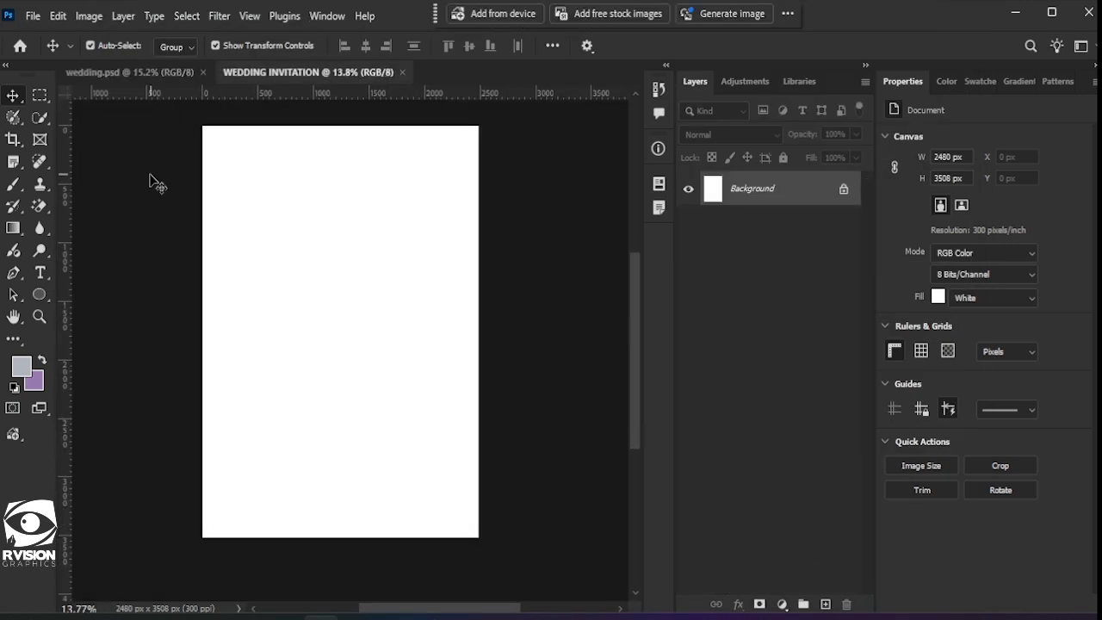
Step: Place the grey hexagon image download (99) as an embedded layer covering the page
left_click(34, 17)
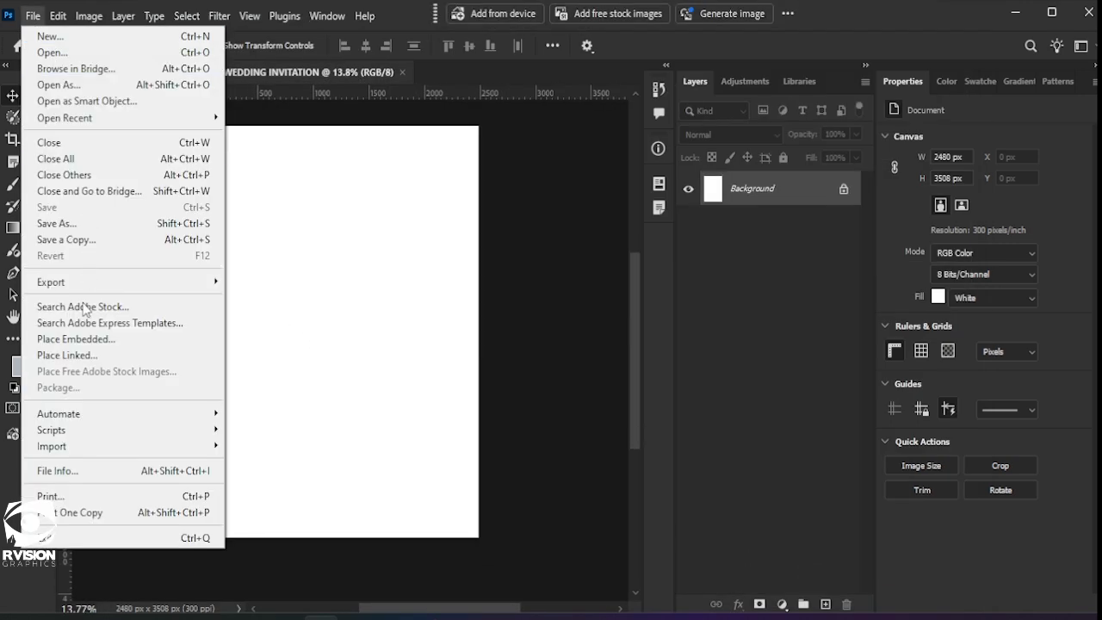
left_click(72, 339)
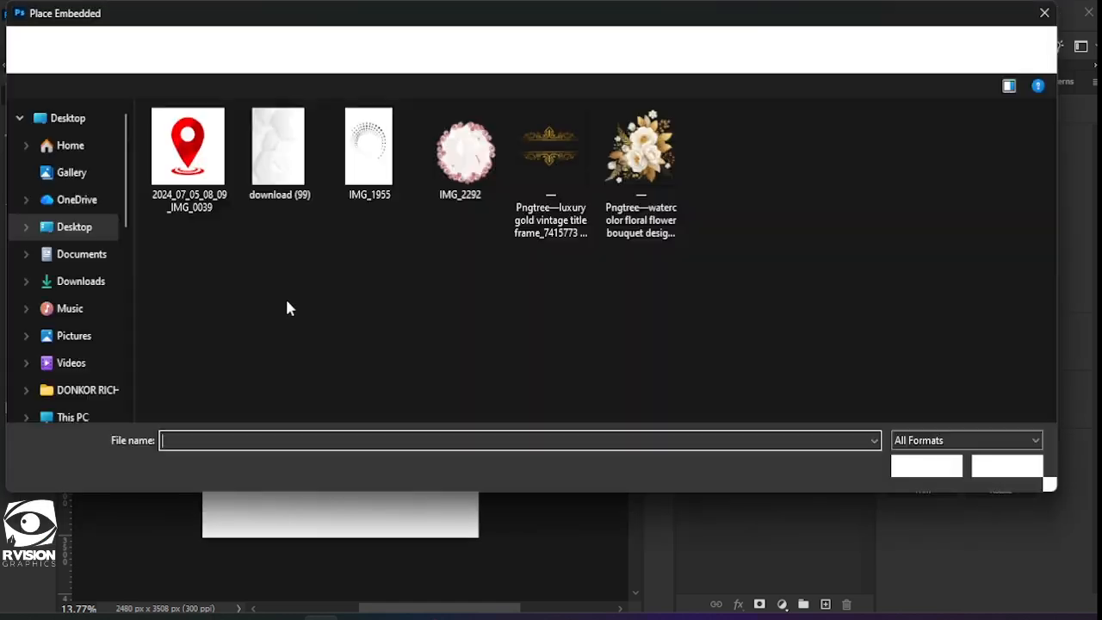
left_click(284, 173)
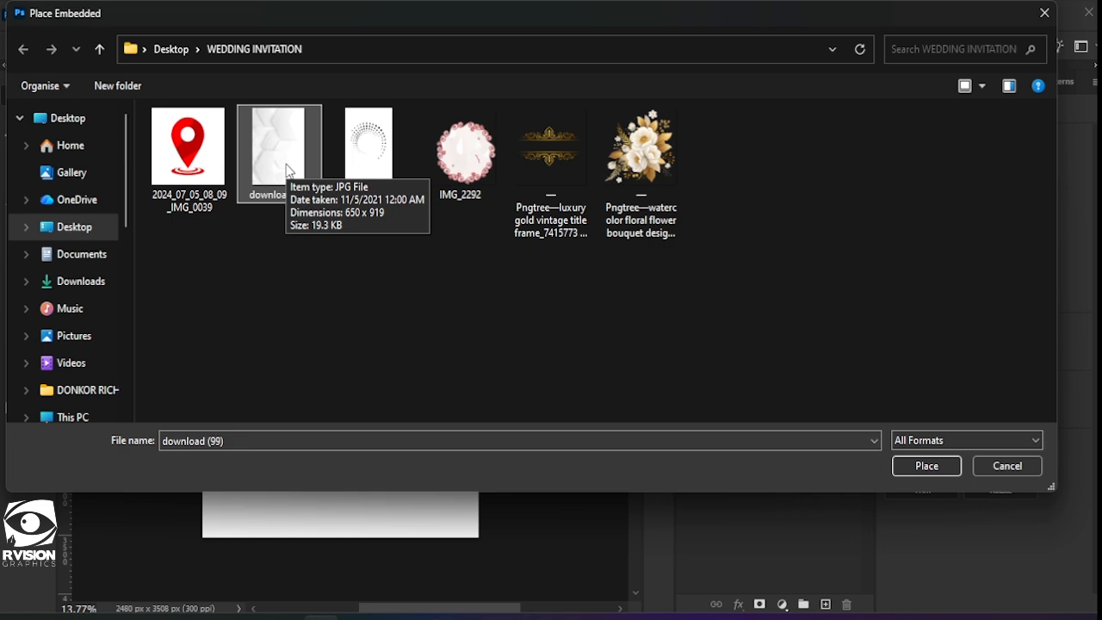
double_click(286, 170)
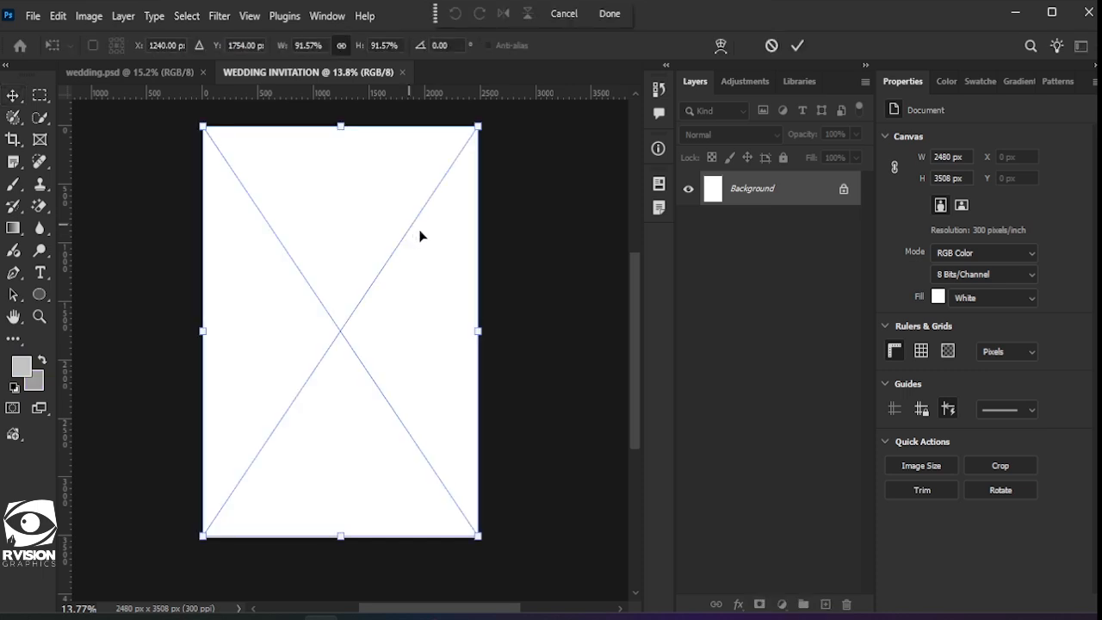
left_click(798, 46)
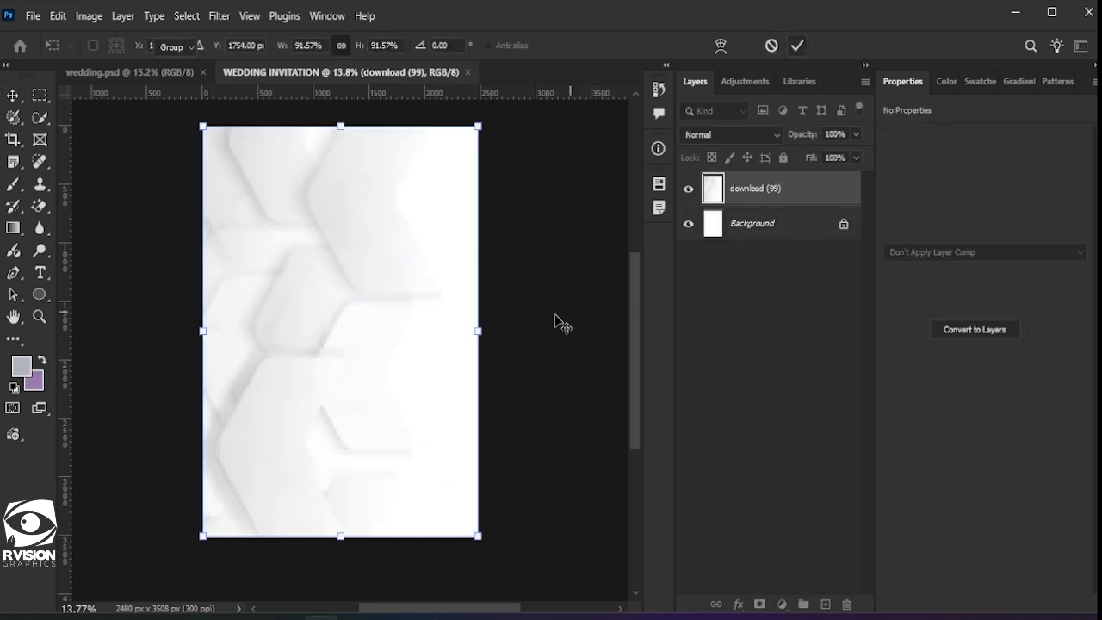
left_click(779, 184)
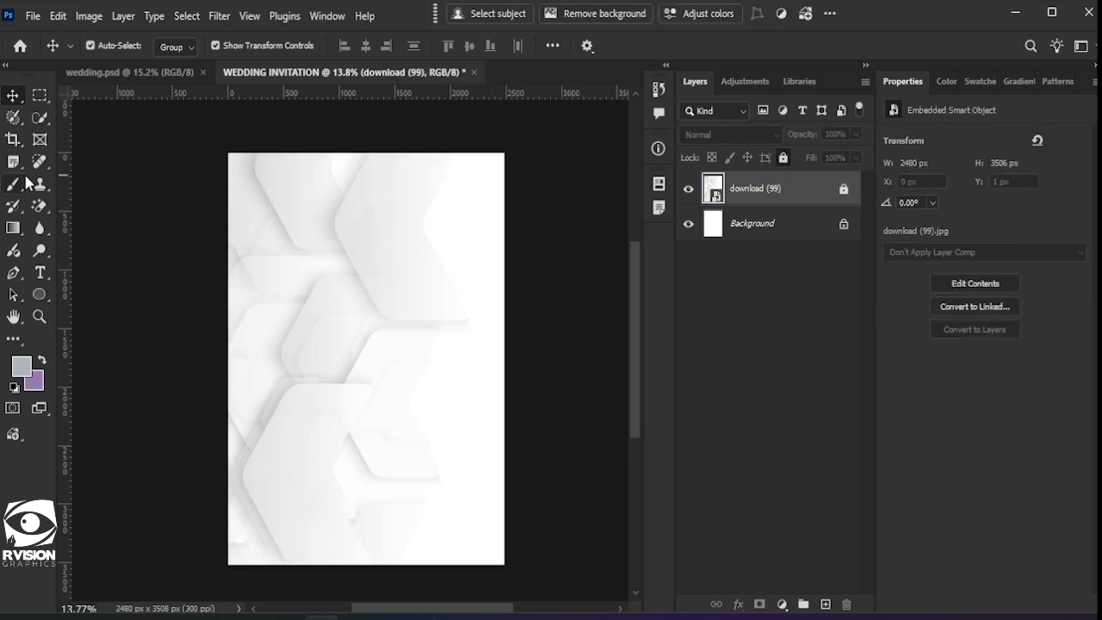
left_click(33, 16)
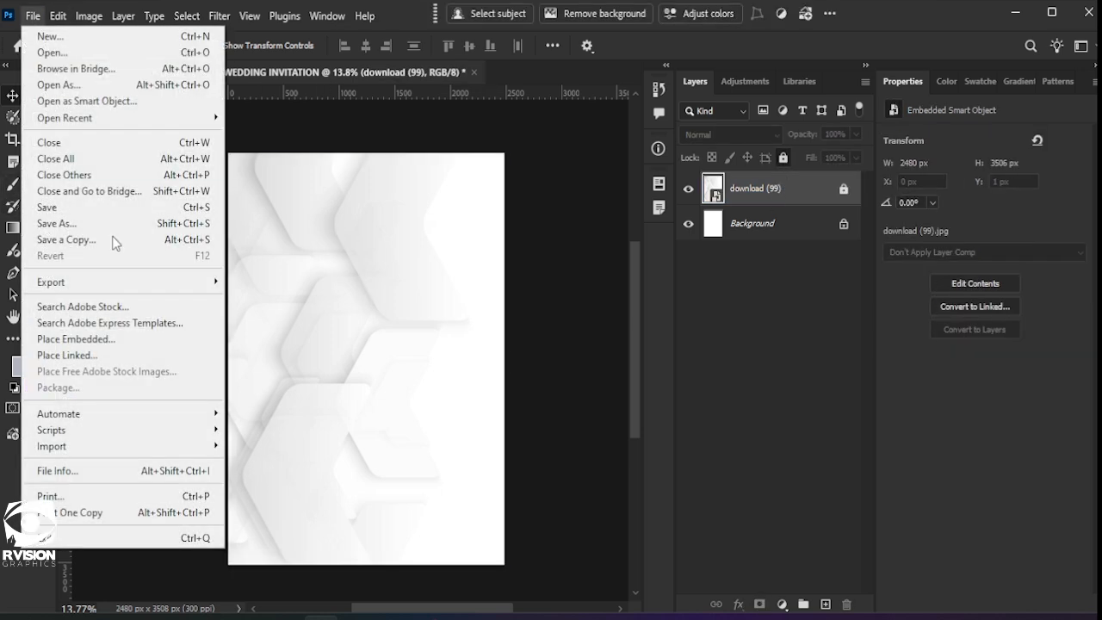
Step: Place the IMG_2292 floral wreath and move it up near the top centre of the page
left_click(79, 339)
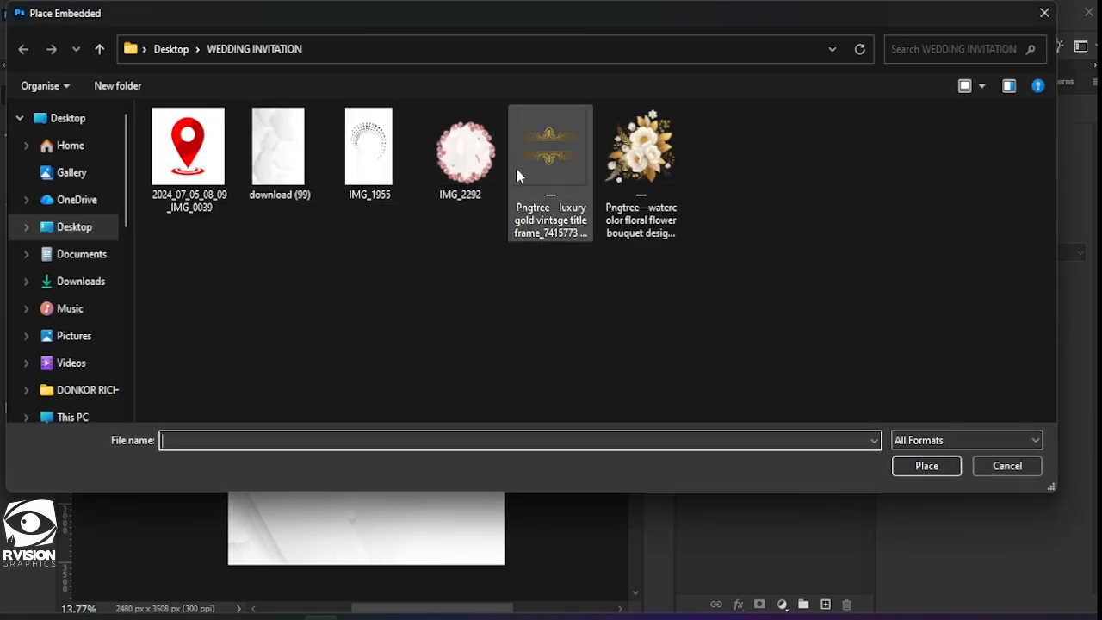
double_click(462, 167)
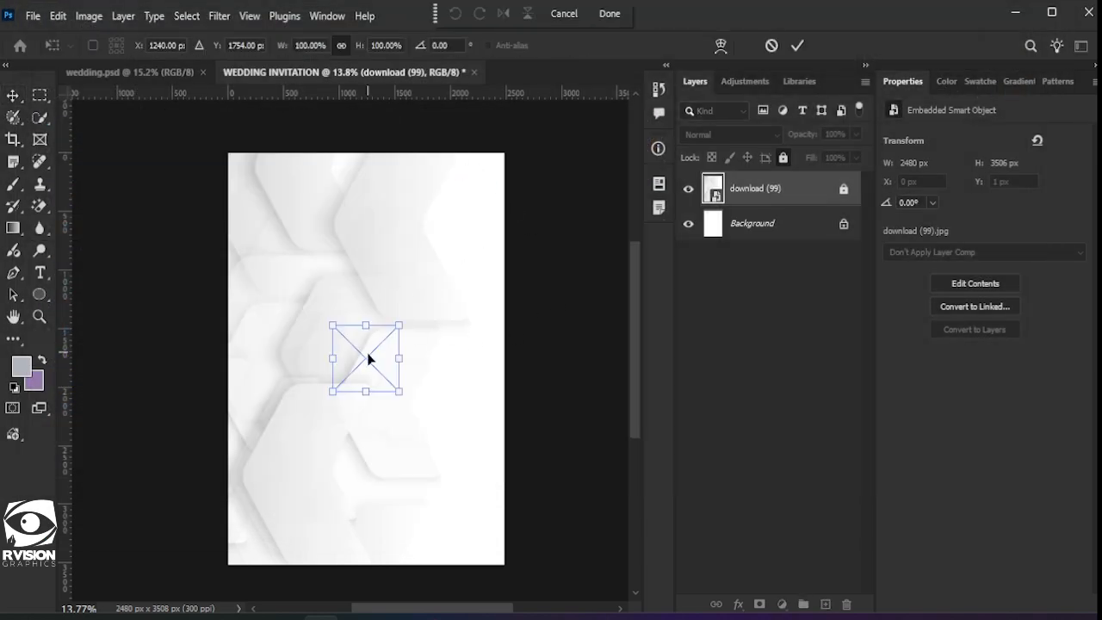
left_click_drag(369, 366, 364, 225)
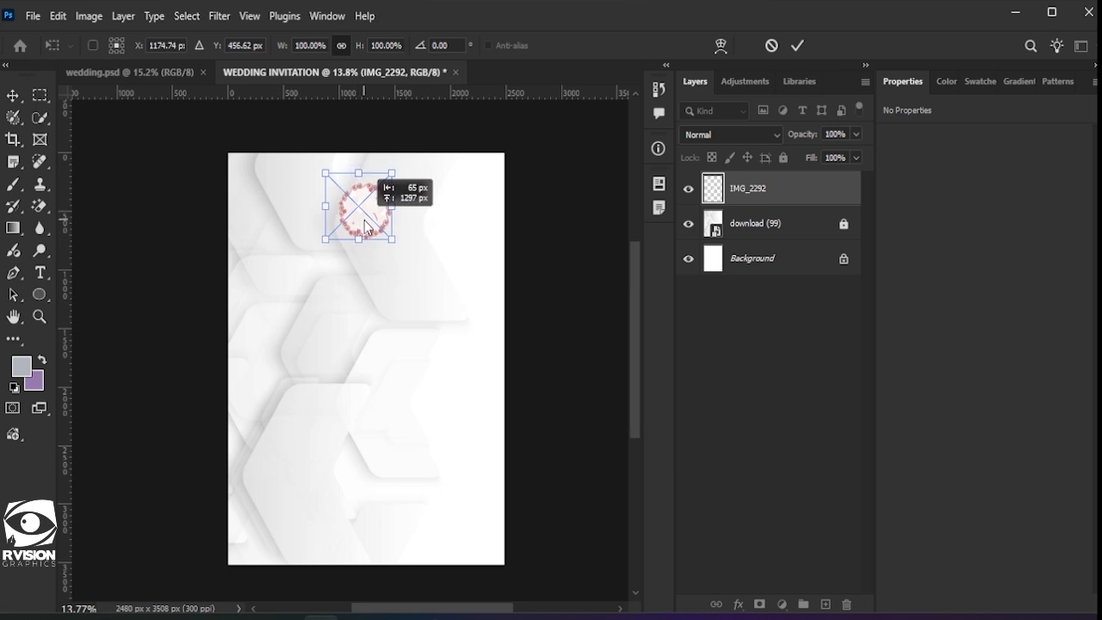
left_click(798, 46)
scroll(356, 295, "up", 2)
scroll(386, 205, "down", 2)
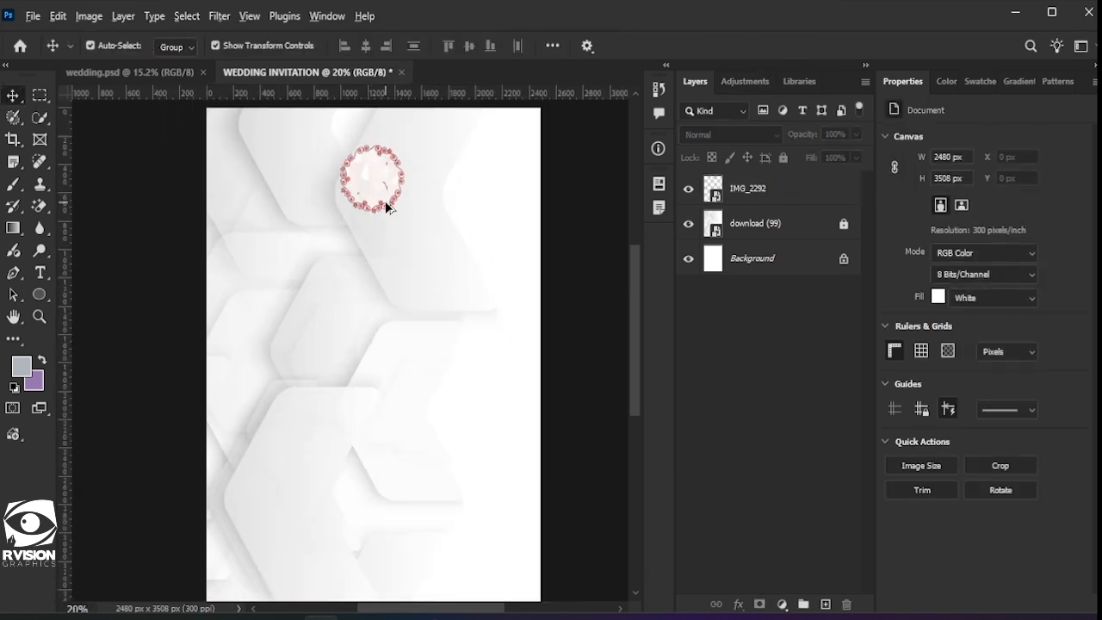
scroll(370, 257, "right", 3)
scroll(357, 262, "up", 2)
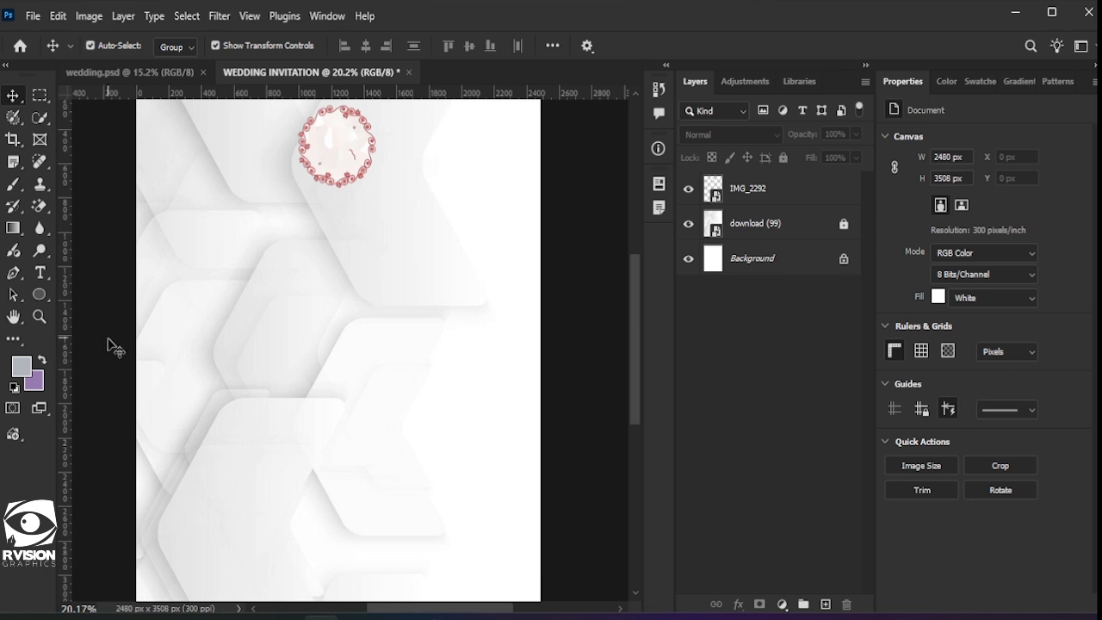
Step: Add a text layer 'O' in the Gratefull Regular font, coloured purple
left_click(40, 273)
left_click(226, 299)
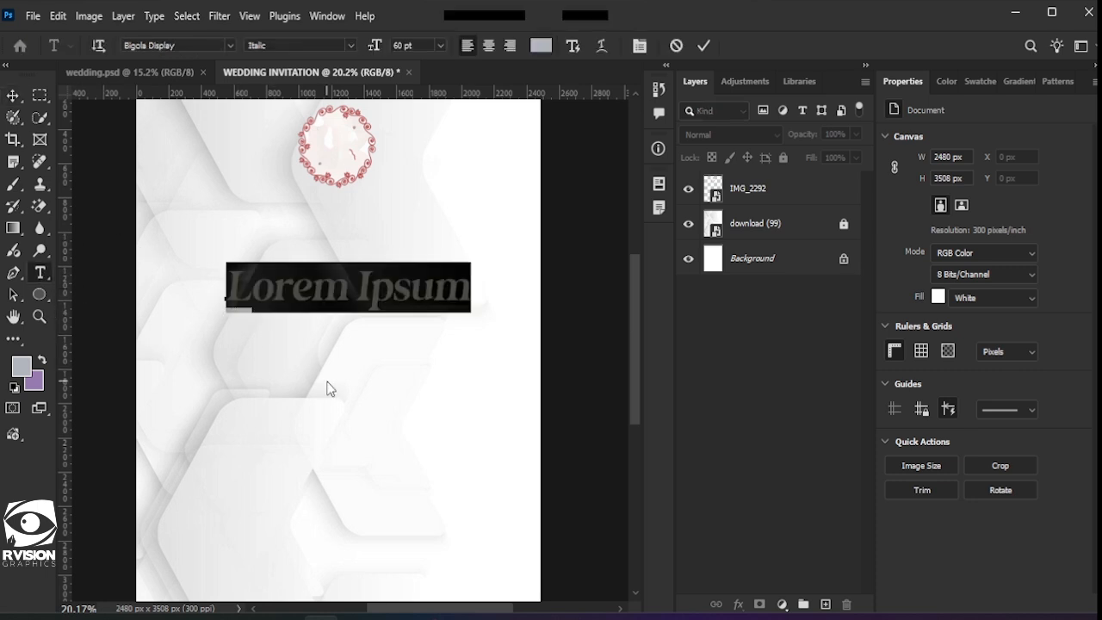
key("BackSpace")
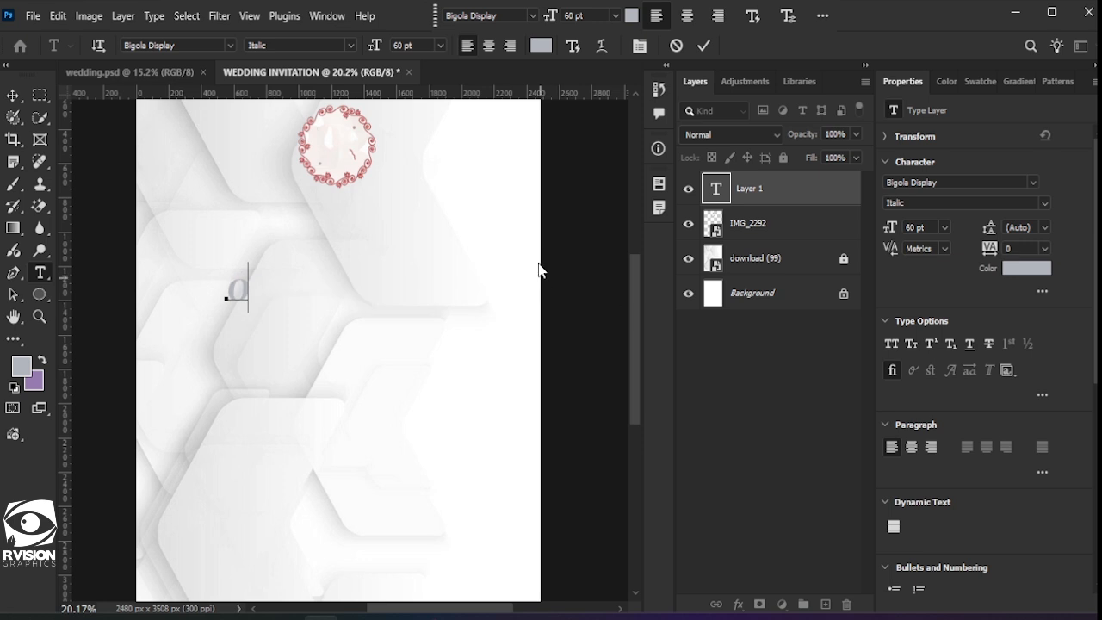
type("o")
left_click(704, 46)
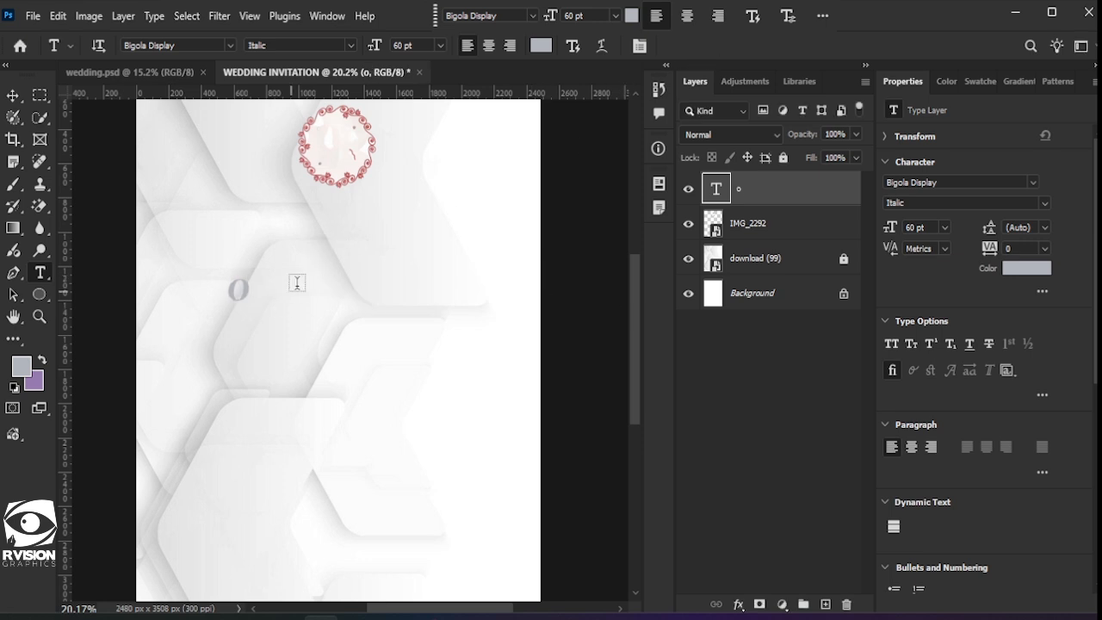
left_click(983, 182)
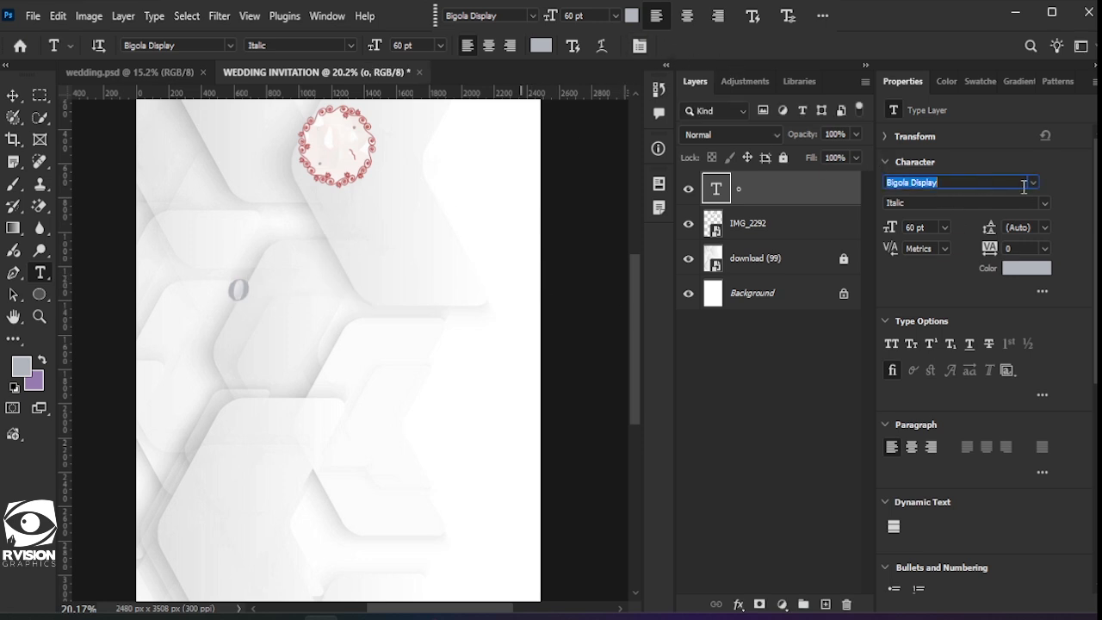
left_click(1032, 183)
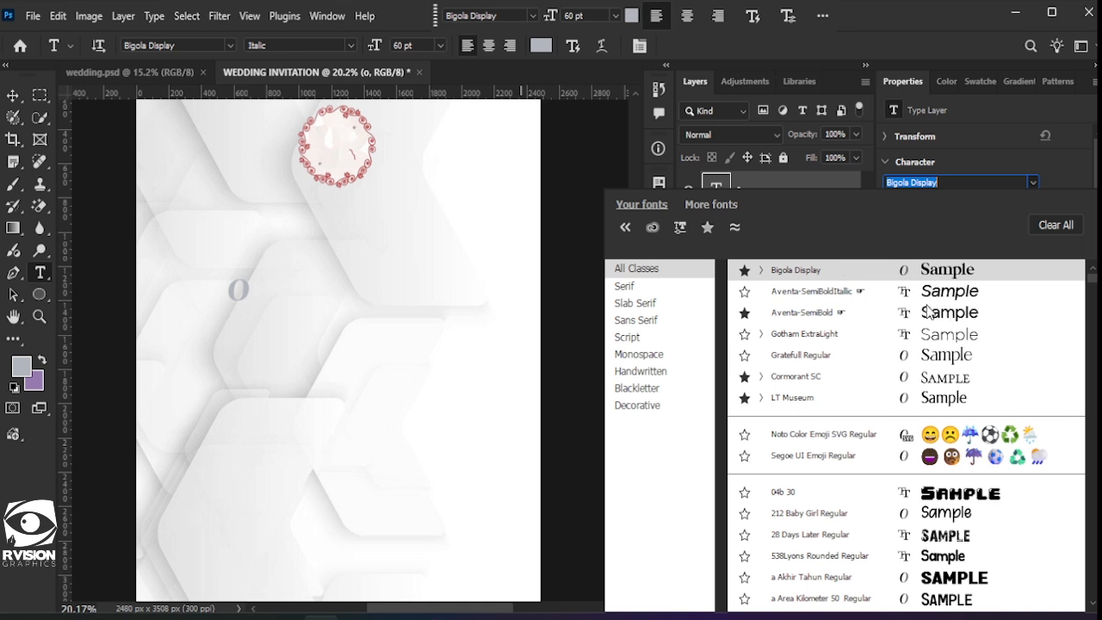
left_click(925, 357)
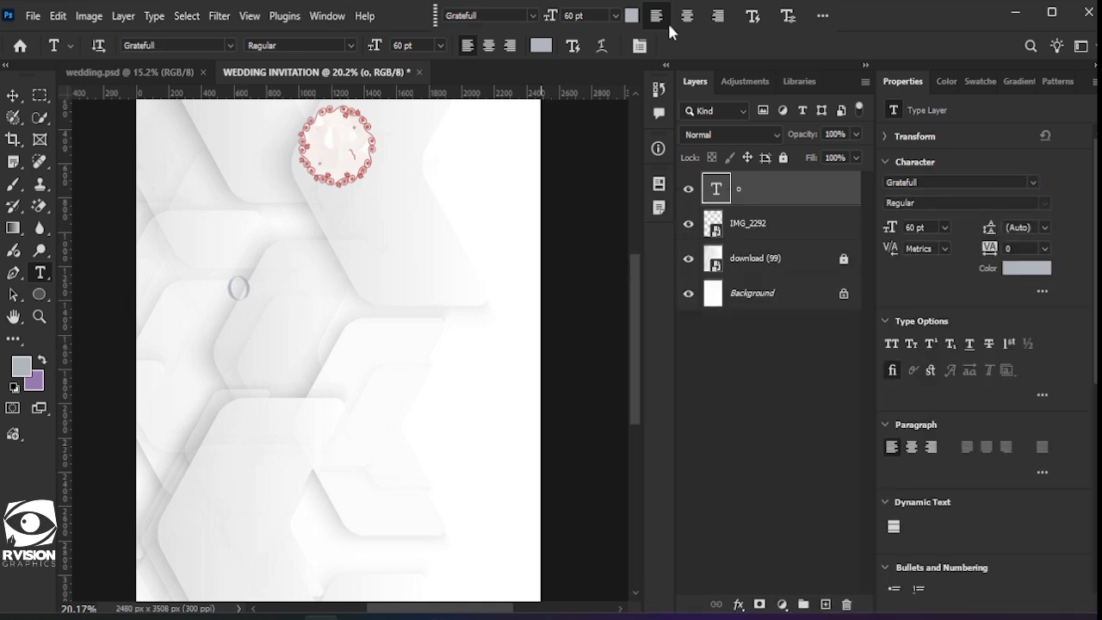
left_click(630, 15)
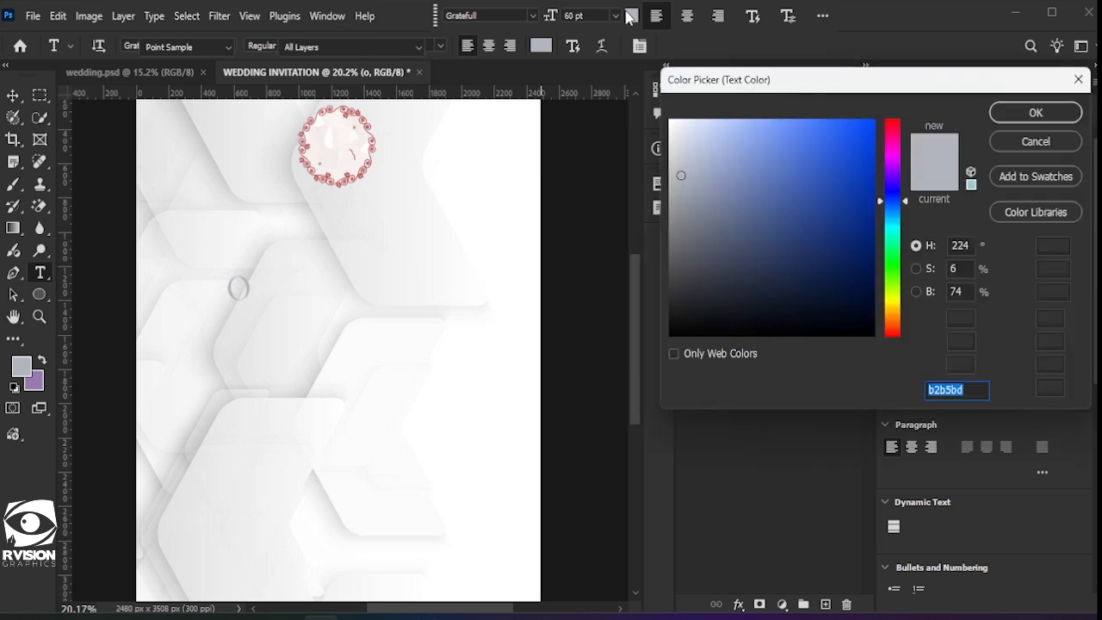
left_click(36, 380)
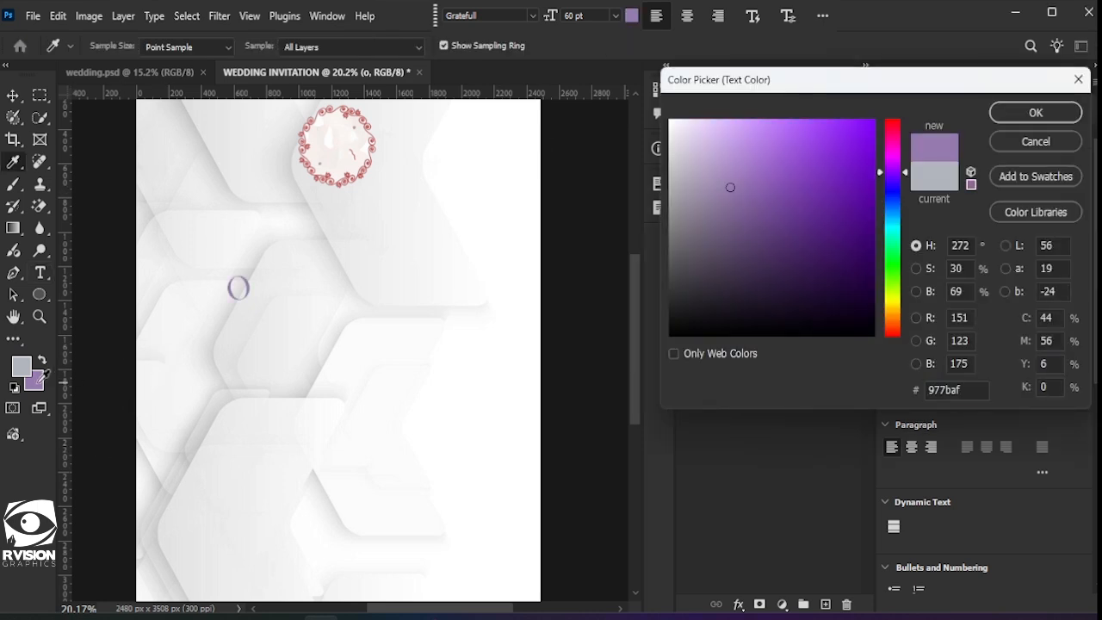
left_click(1036, 116)
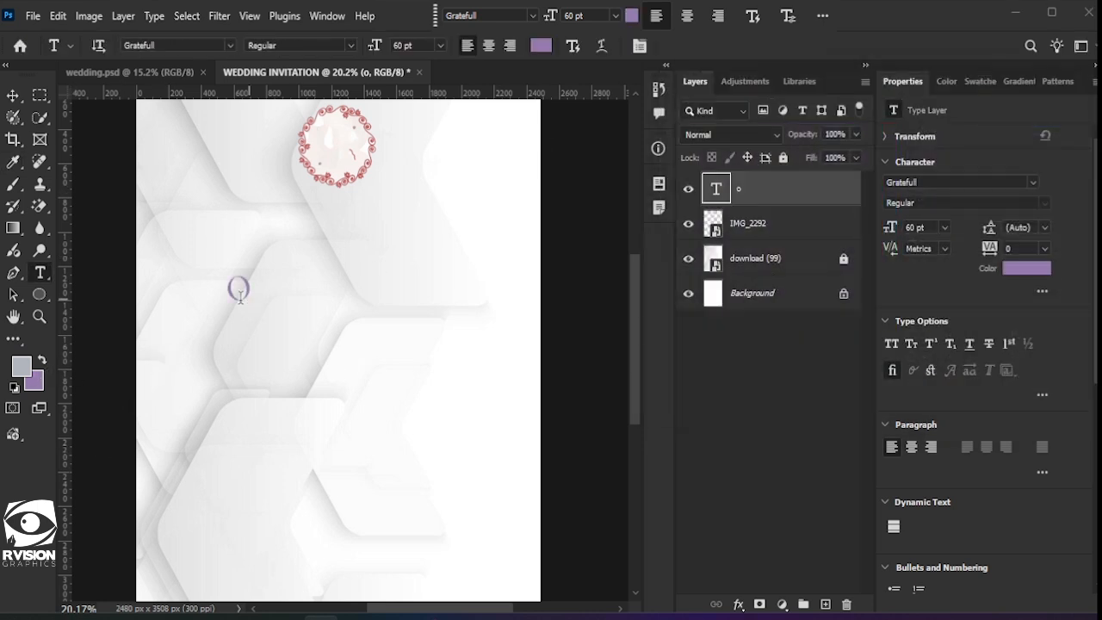
Step: Move the O into the wreath and duplicate it just to the right
left_click(12, 117)
left_click(13, 95)
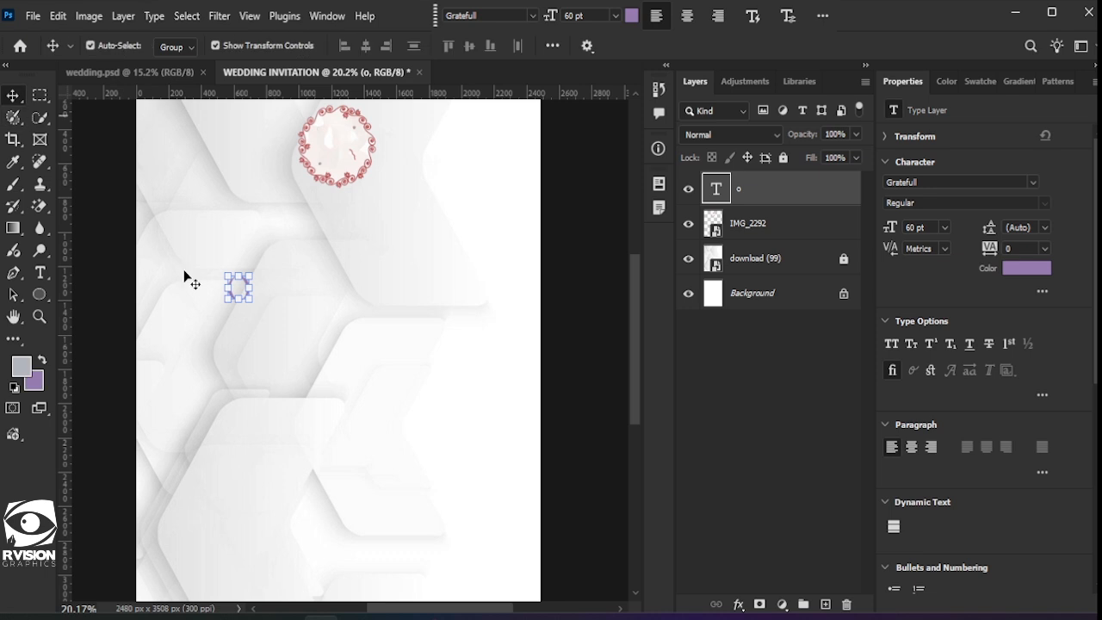
scroll(236, 297, "up", 6)
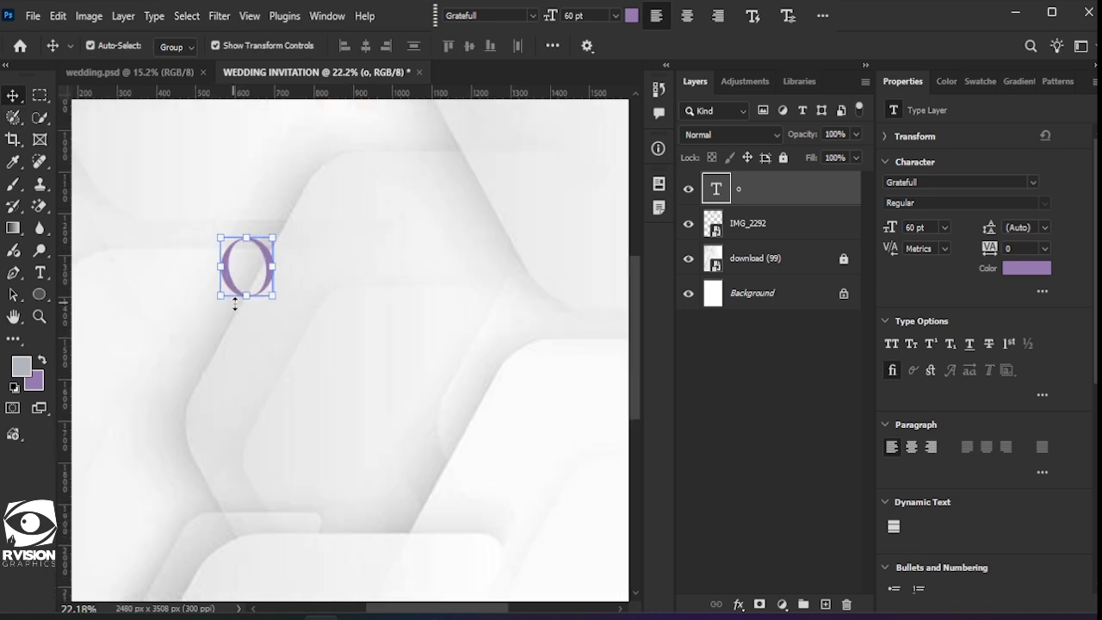
scroll(321, 392, "down", 3)
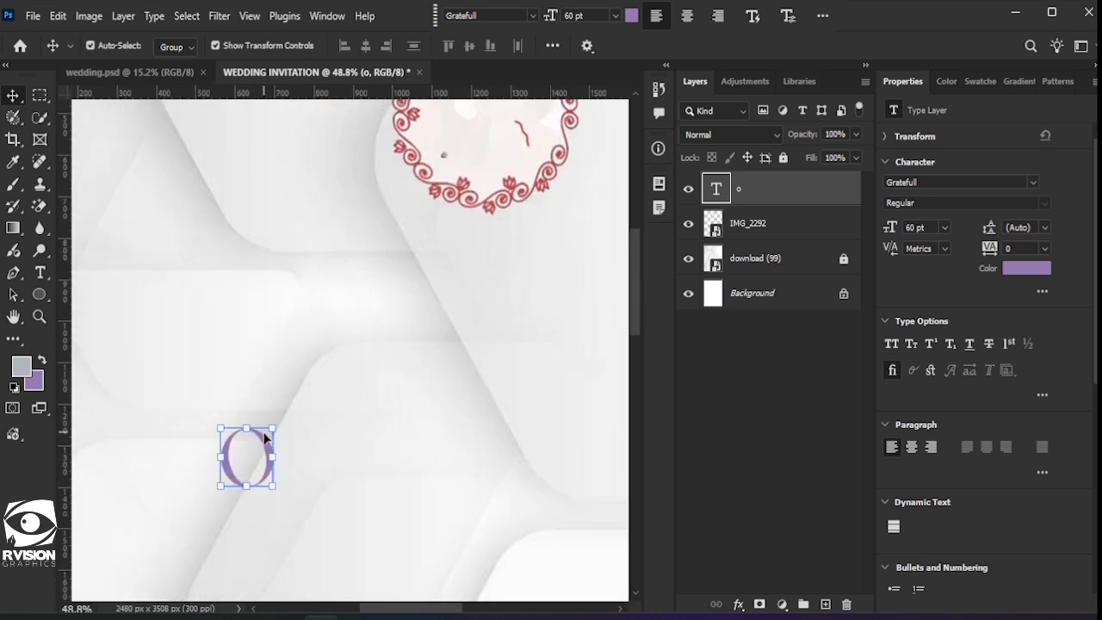
left_click_drag(265, 438, 480, 129)
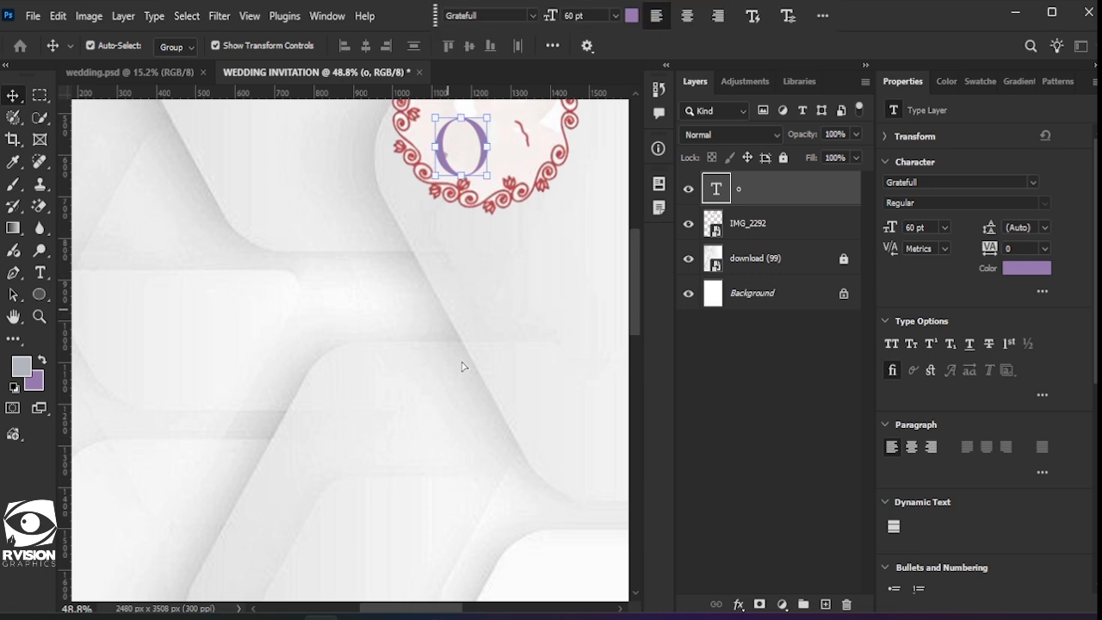
scroll(476, 298, "up", 7)
scroll(476, 303, "up", 2)
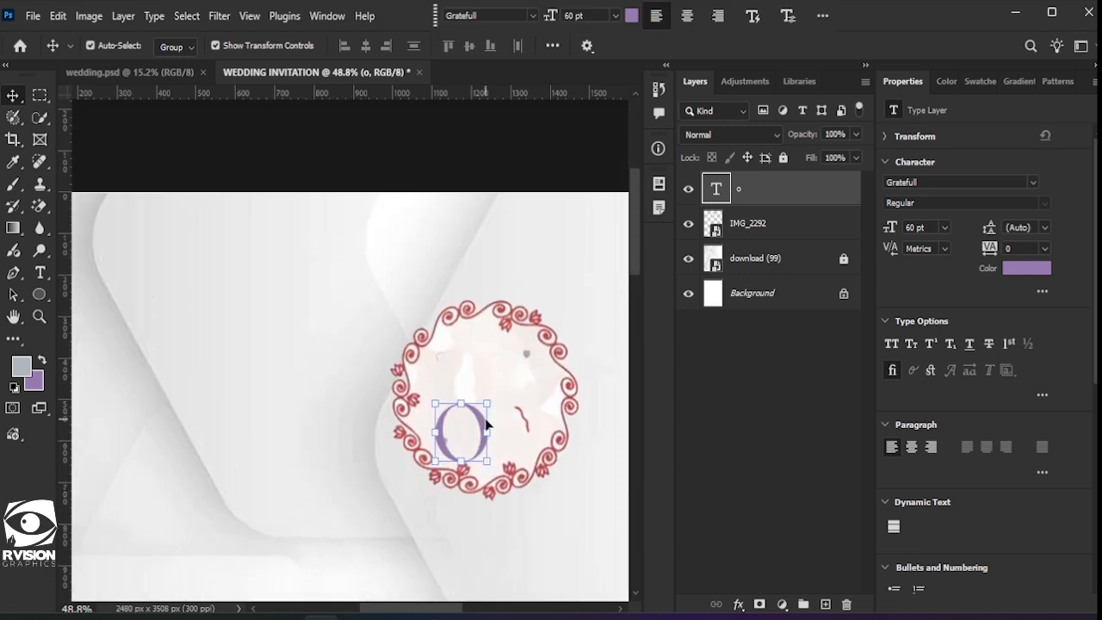
left_click_drag(481, 428, 531, 386)
Step: Change the copied letter to G so the wreath reads OG
double_click(531, 387)
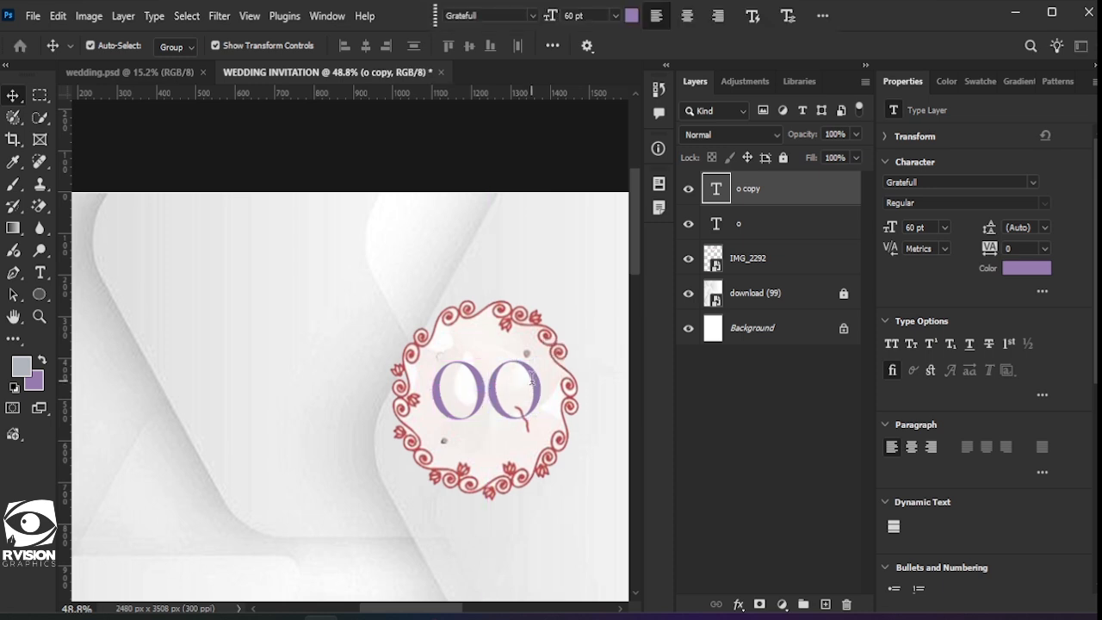
type("GT")
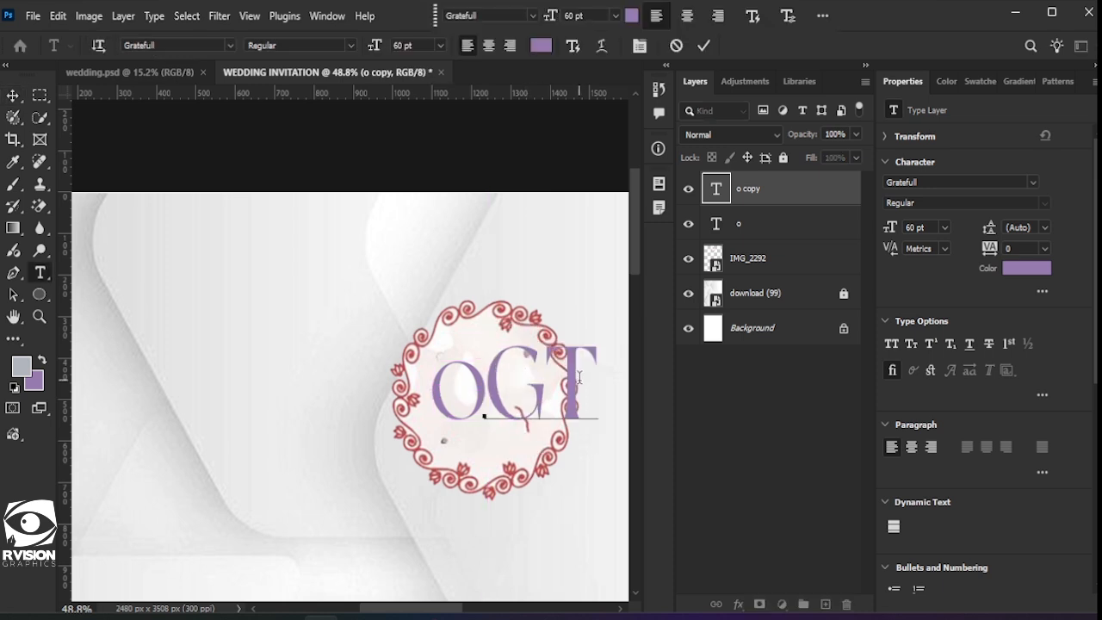
key("BackSpace")
key("ctrl+Return")
Step: Scale both OG letters to 93.5% and nudge them slightly right and down
key("v")
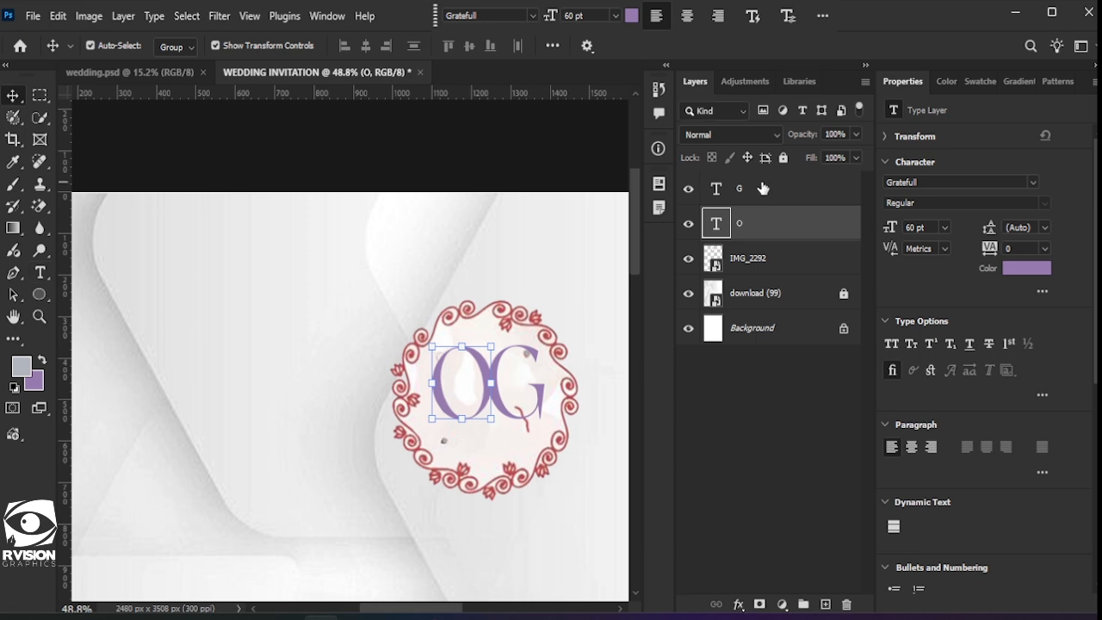
left_click(758, 223, "shift")
key("ctrl+t")
left_click_drag(541, 345, 535, 350)
left_click_drag(488, 389, 490, 397)
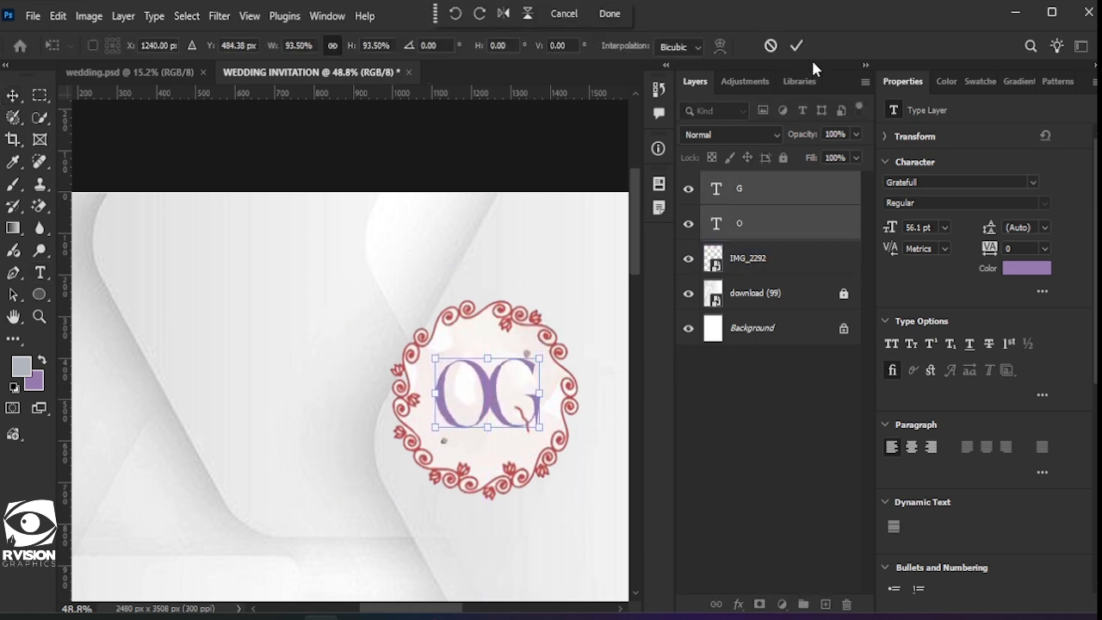
left_click(738, 191)
left_click(738, 604)
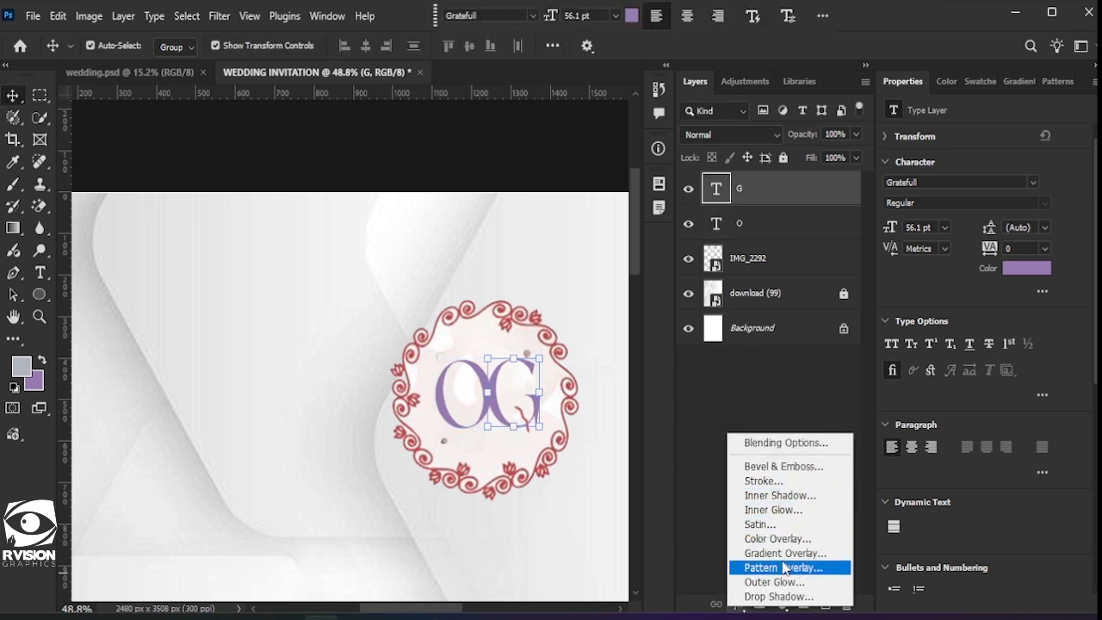
Step: Apply a 10 px white outside stroke effect to the G layer
left_click(779, 495)
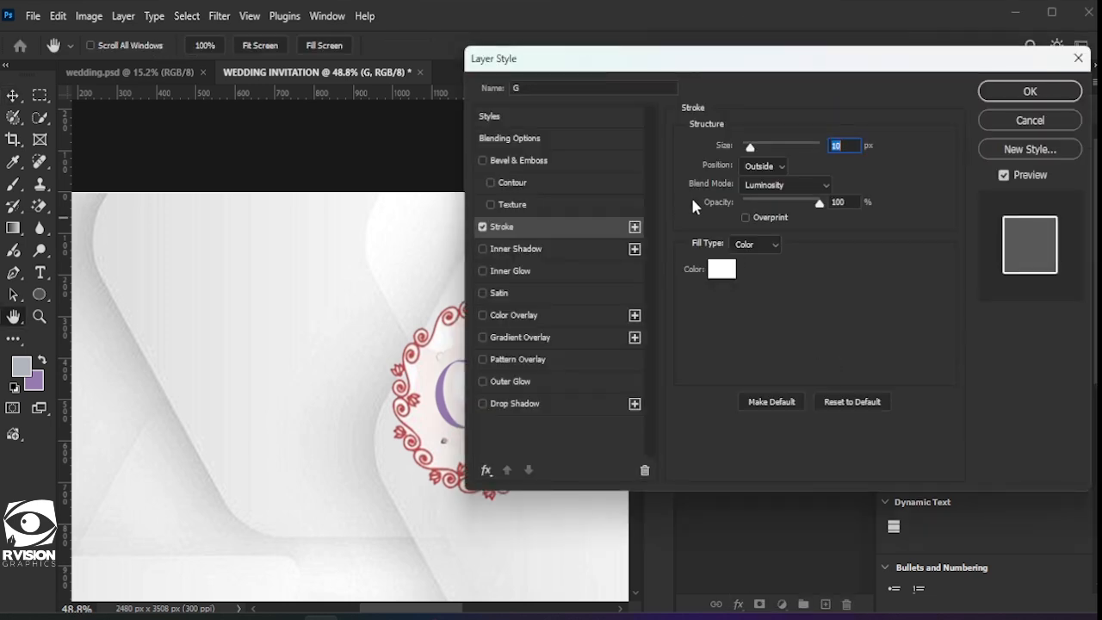
left_click_drag(766, 58, 935, 57)
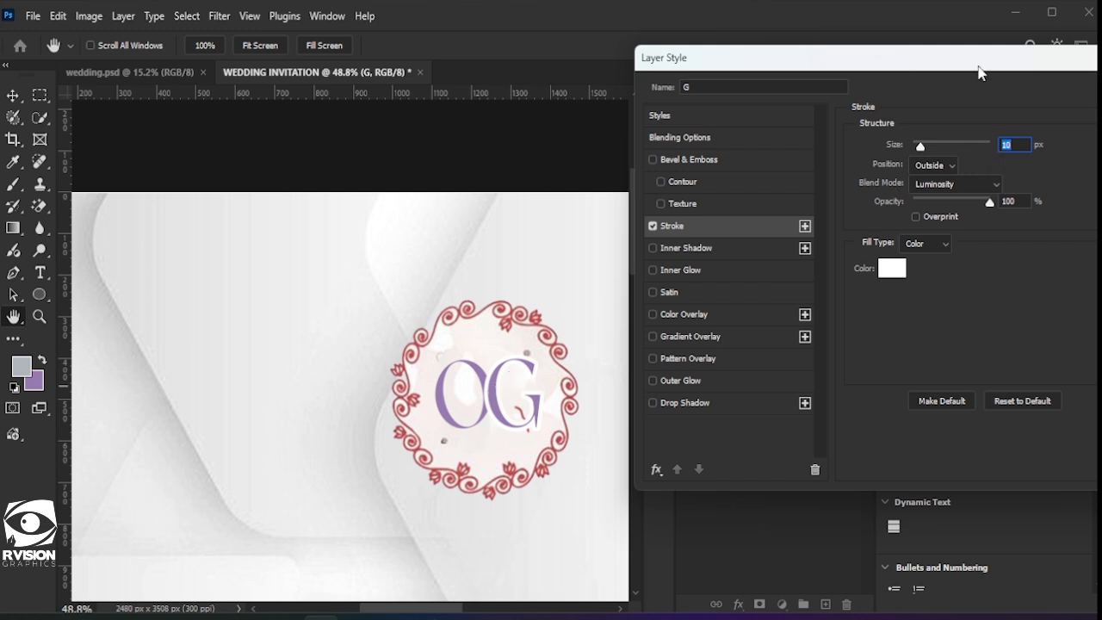
left_click_drag(978, 66, 892, 63)
key("Return")
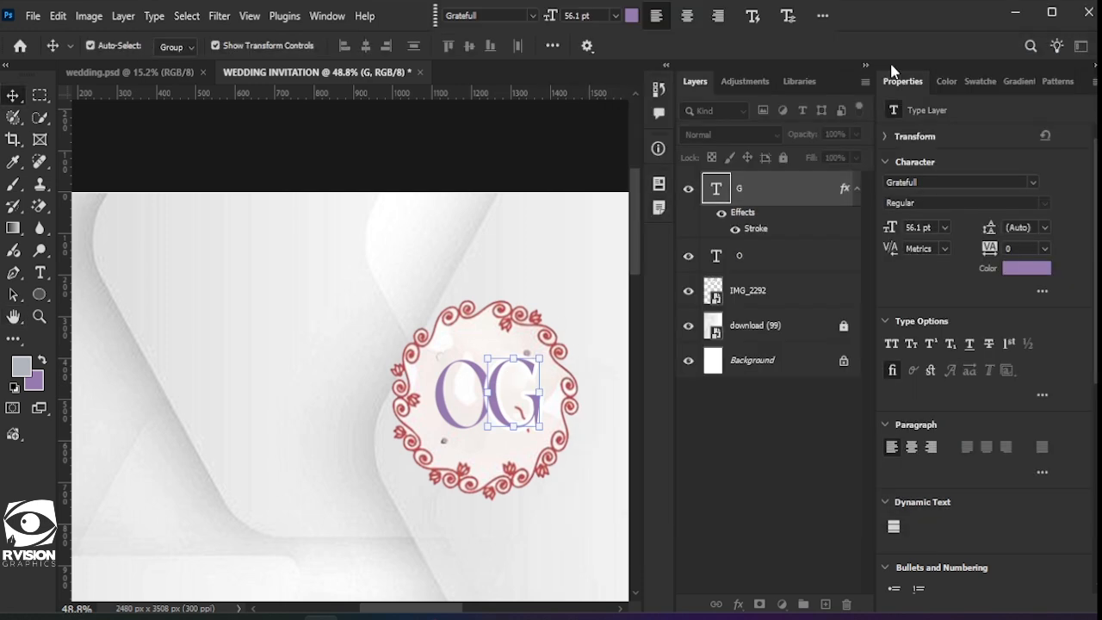
Step: Deselect the letters and inspect the stroked OG monogram on the page
scroll(439, 356, "down", 3)
scroll(446, 357, "down", 2)
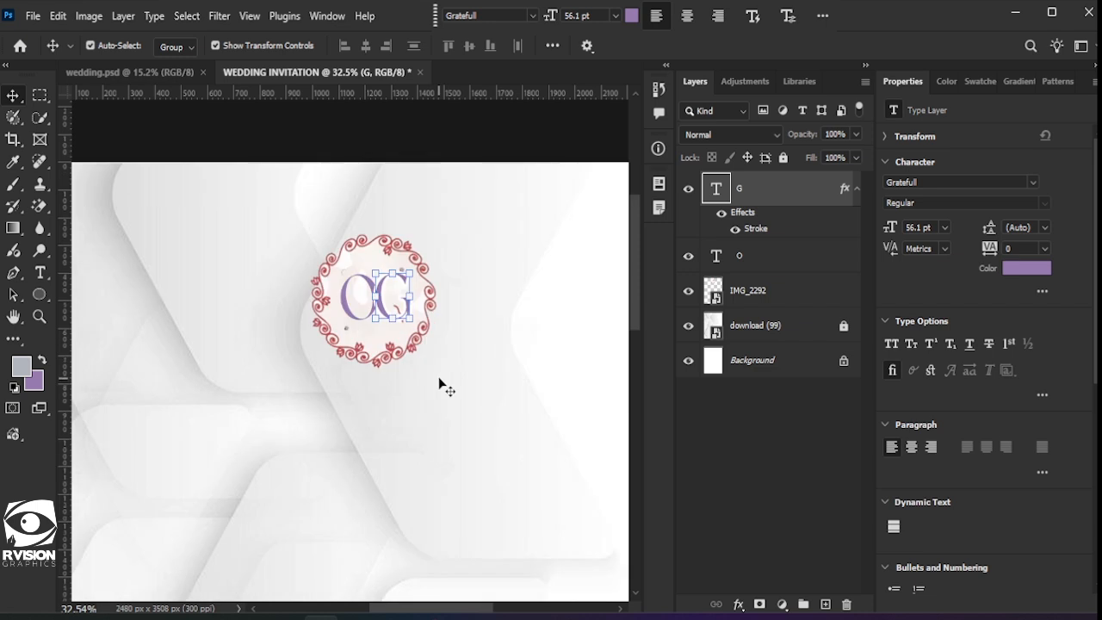
scroll(438, 379, "right", 2)
left_click(342, 389)
scroll(327, 360, "down", 1)
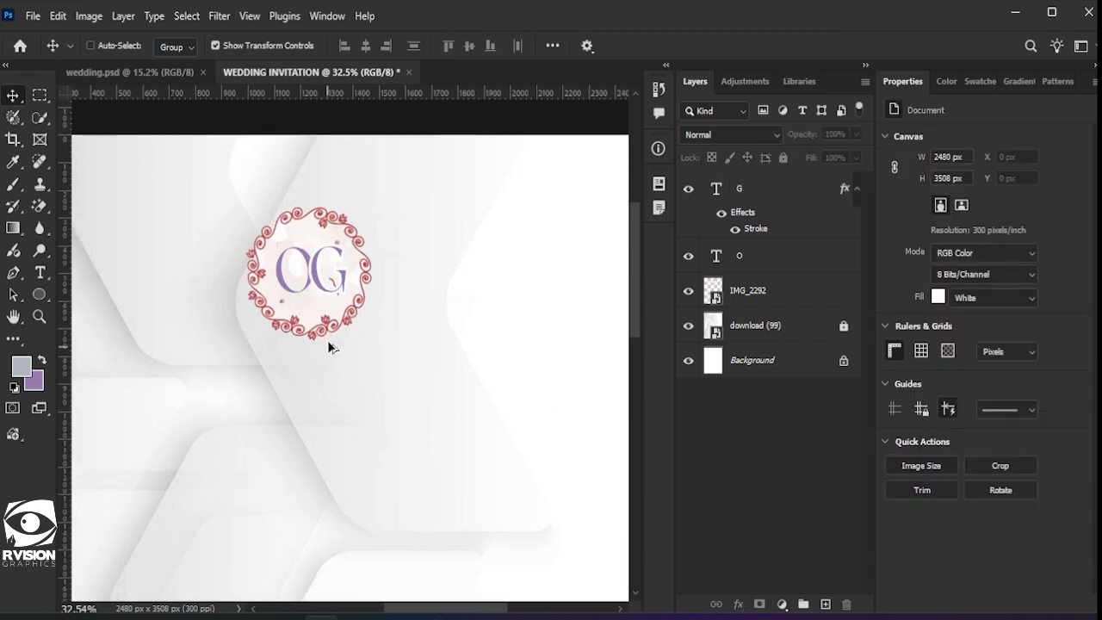
scroll(325, 336, "up", 2)
left_click(305, 273)
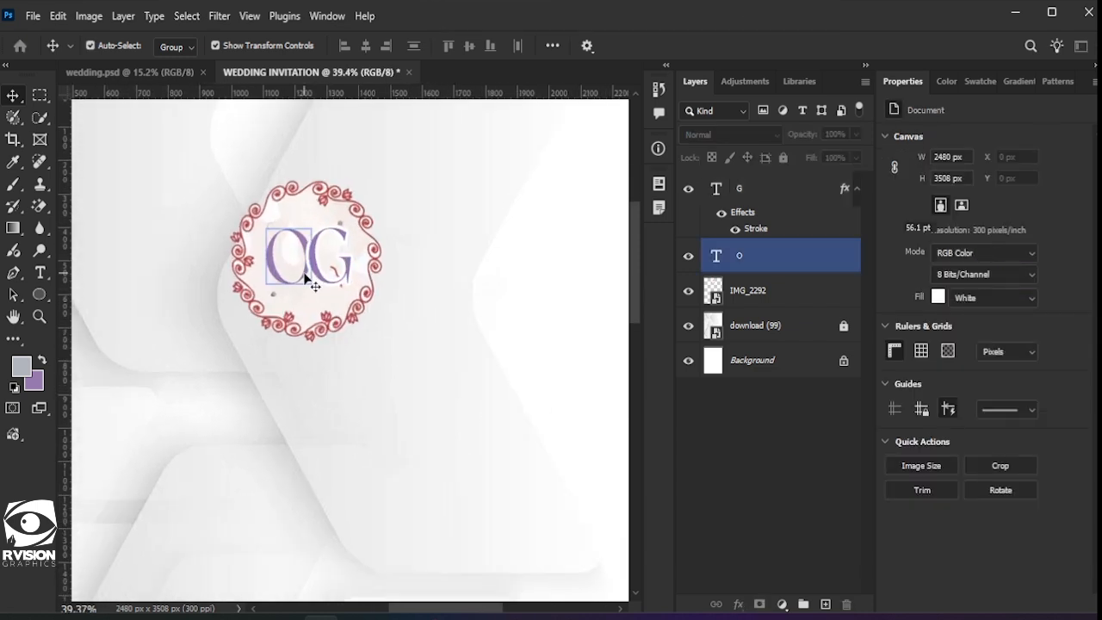
left_click(315, 410)
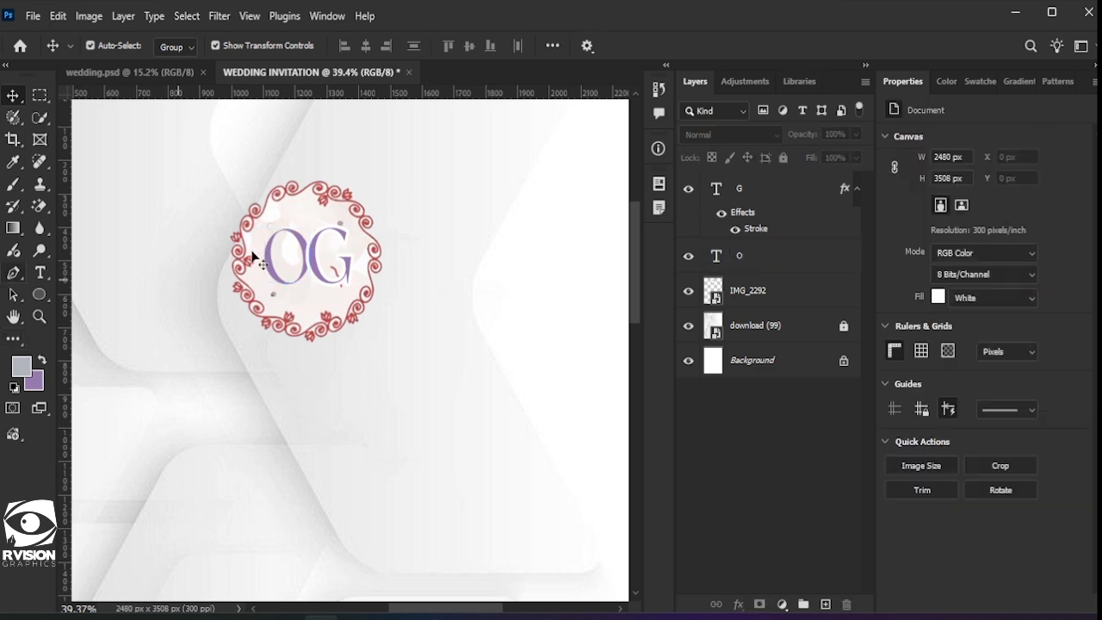
left_click(40, 272)
Step: Type 11.12.25, shrink it to about 12 pt and place it beneath the OG
left_click(212, 431)
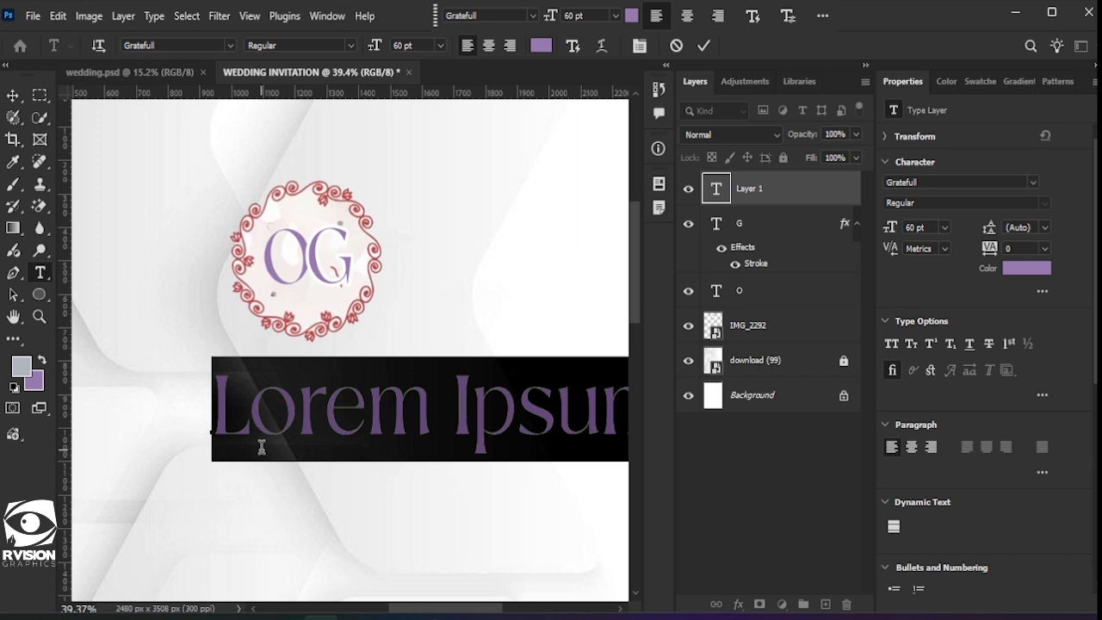
type("11.12.")
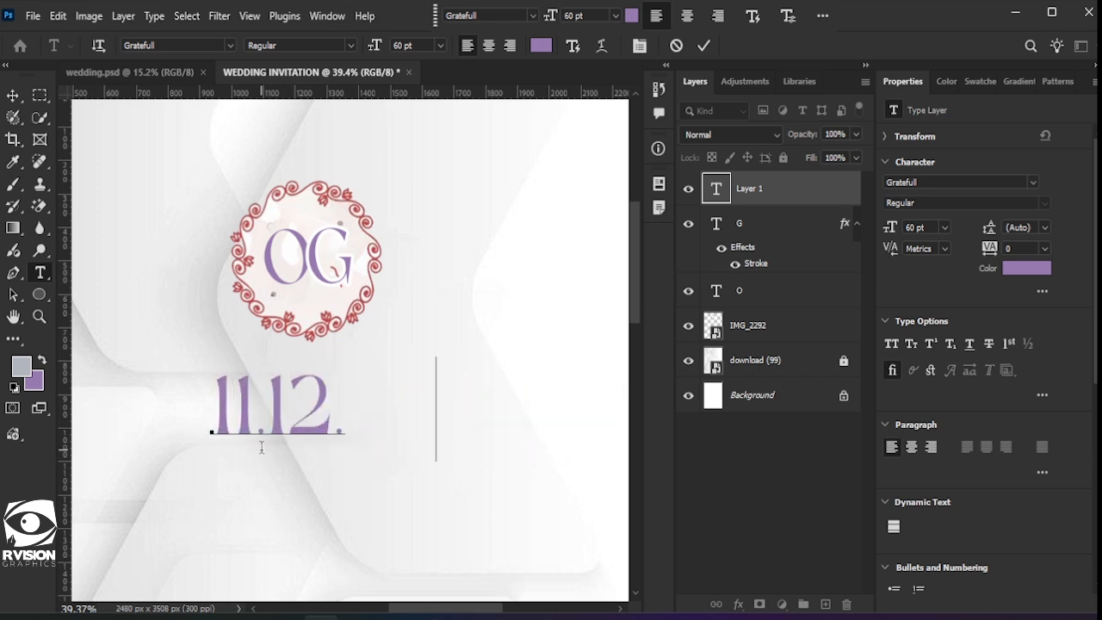
type("25")
left_click(13, 95)
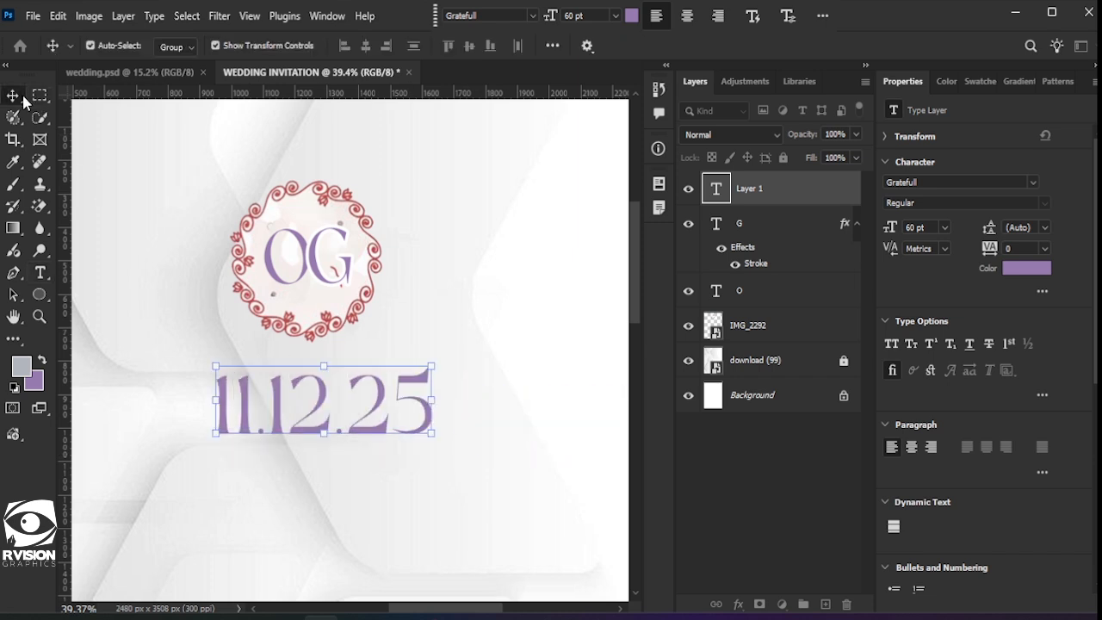
left_click_drag(392, 376, 319, 296)
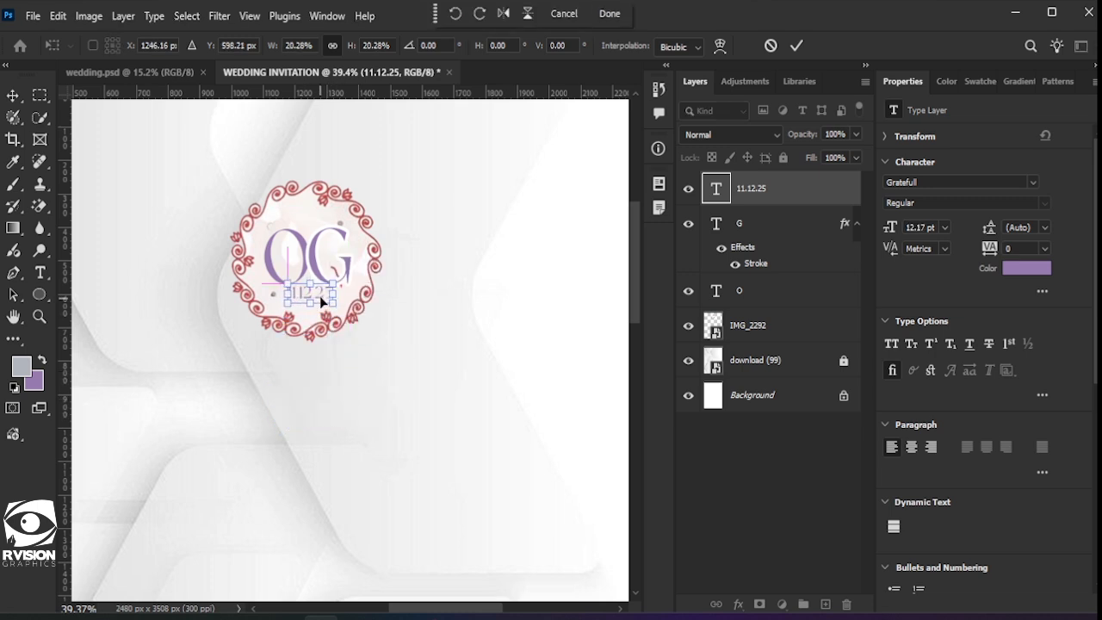
key("Left")
key("Left")
key("Left")
key("Left")
key("Left")
key("Left")
key("Left")
key("Left")
key("Left")
key("Left")
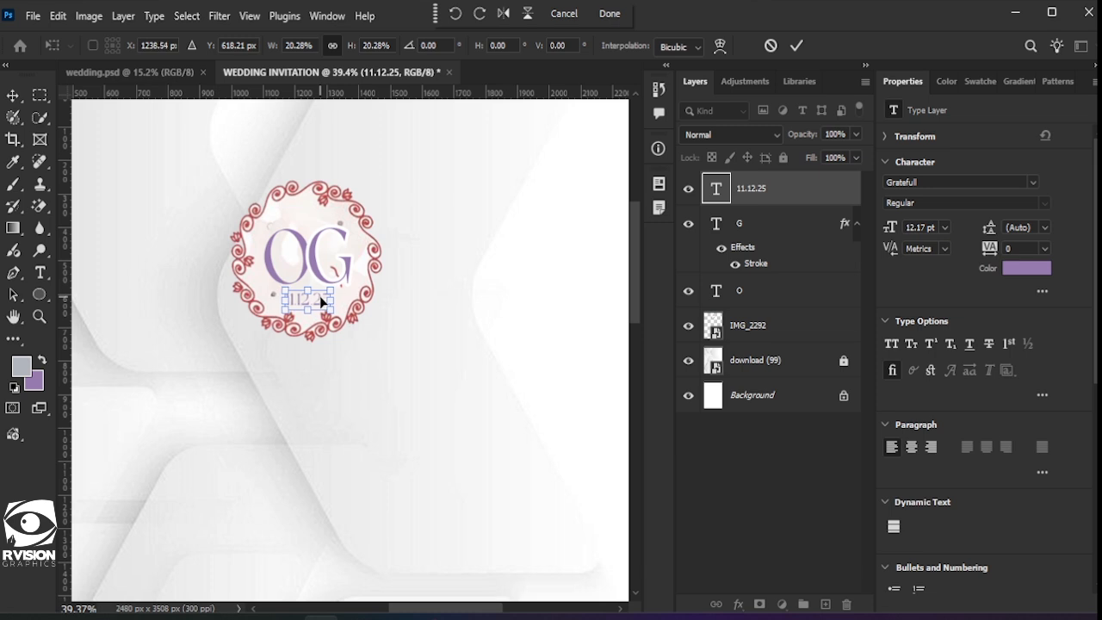
key("Return")
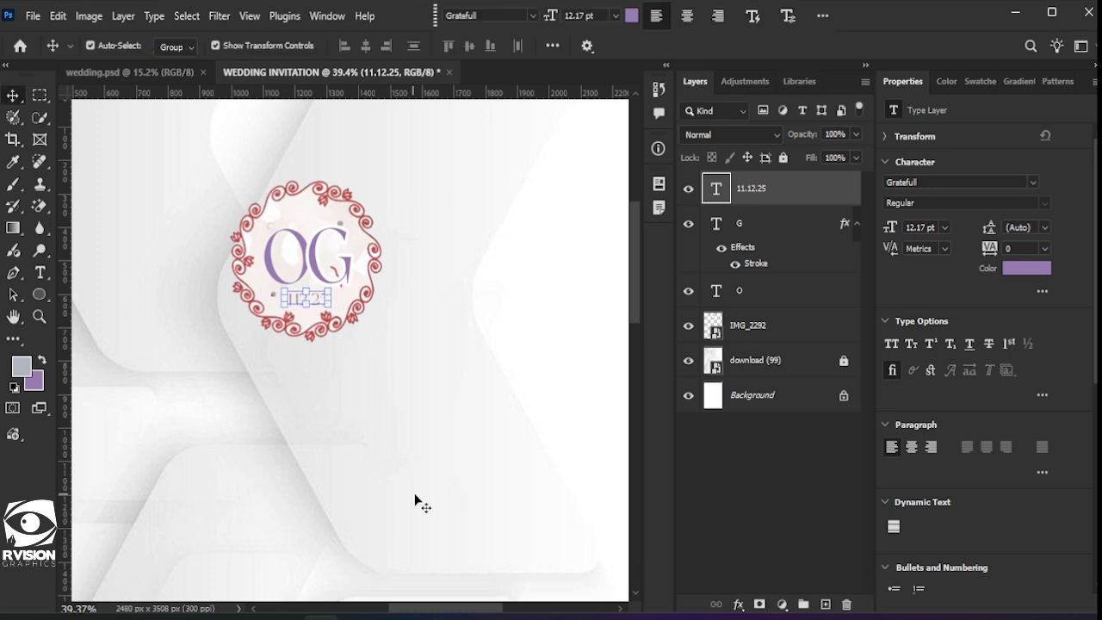
left_click(361, 431)
scroll(364, 418, "down", 1)
scroll(363, 420, "down", 4)
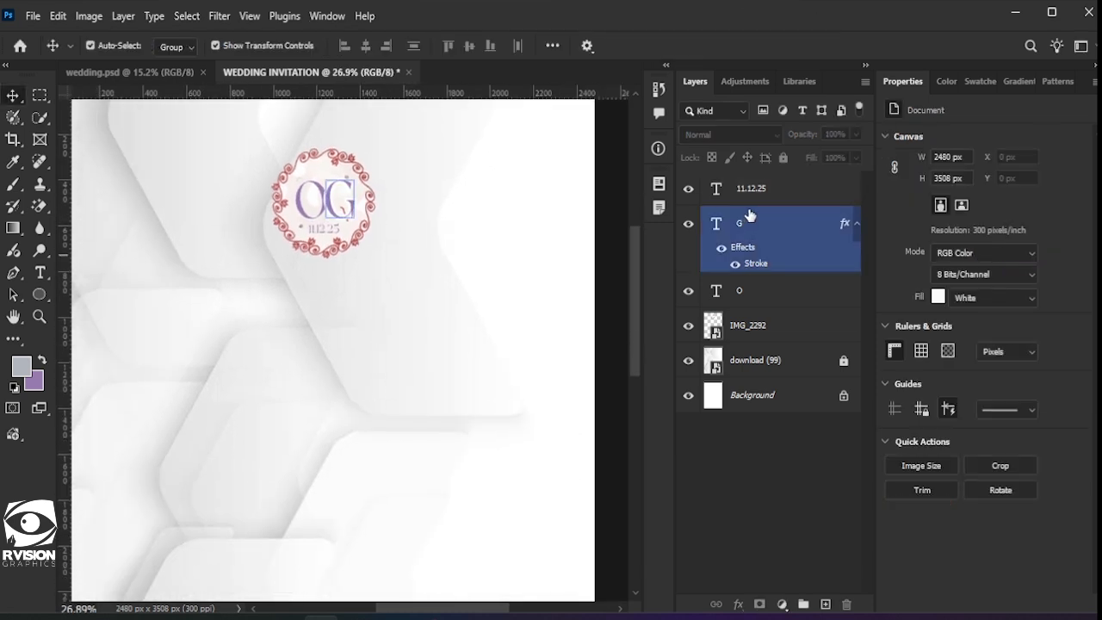
Step: Group the date, OG letters and wreath layers into a group named 'top font'
left_click(757, 198)
left_click(771, 324, "shift")
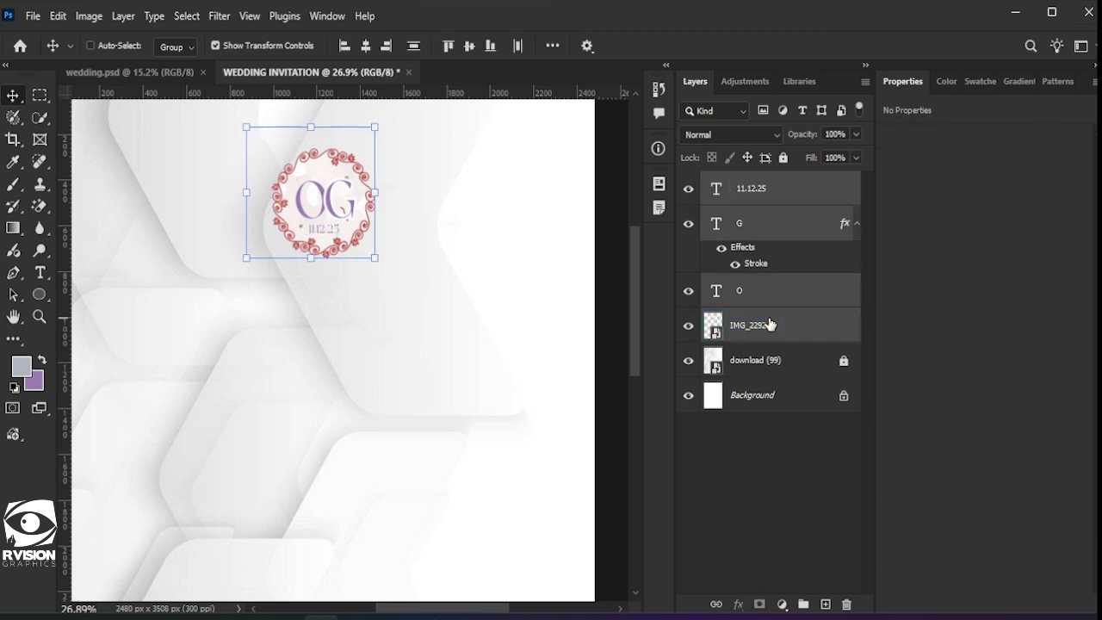
key("ctrl+g")
double_click(751, 182)
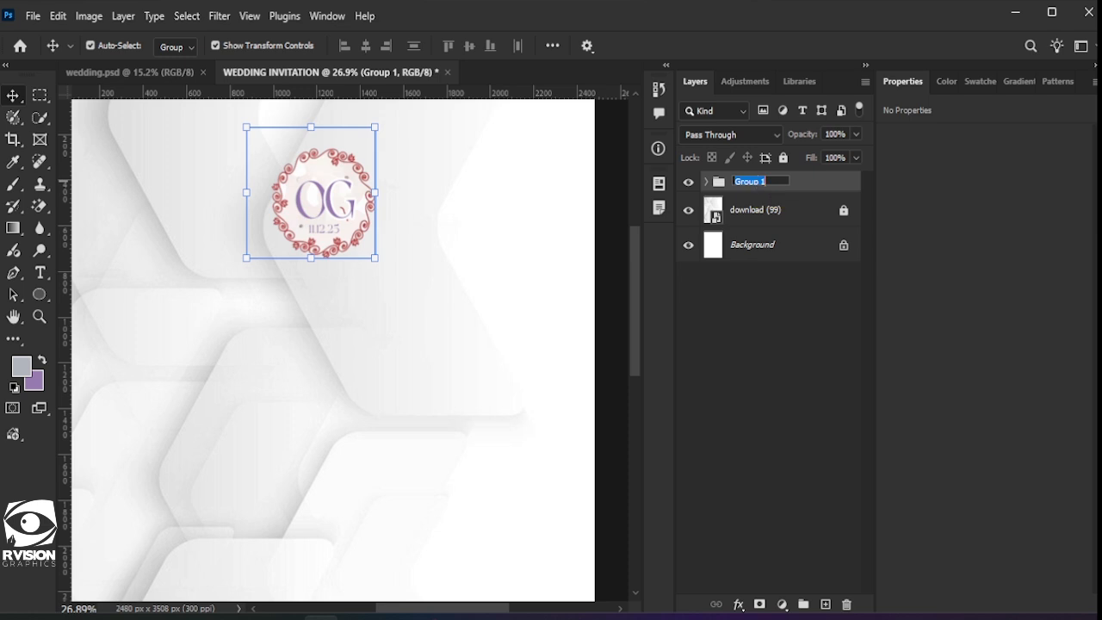
type("lo")
key("Return")
Step: Apply Lock All to the 'top font' group
scroll(327, 275, "down", 1)
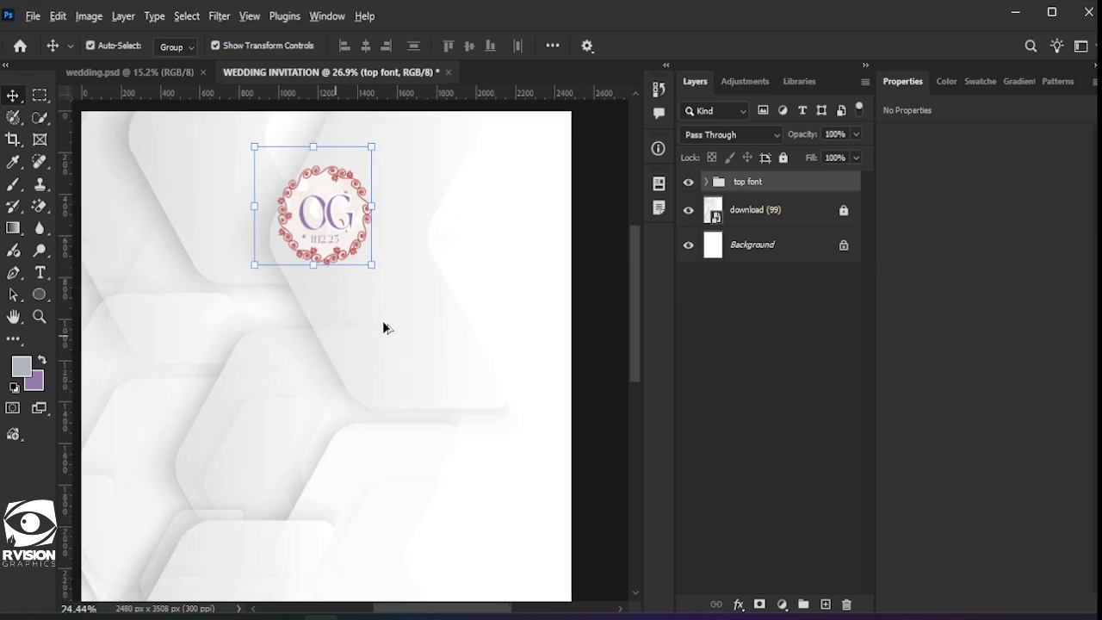
left_click(746, 201)
scroll(318, 353, "down", 2)
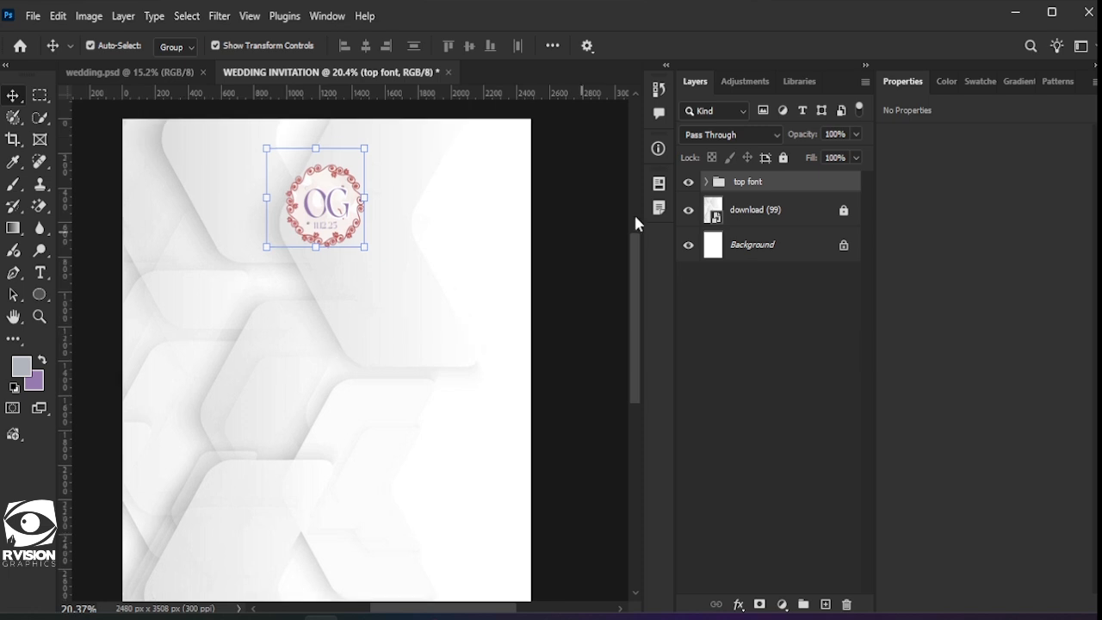
scroll(288, 261, "down", 1)
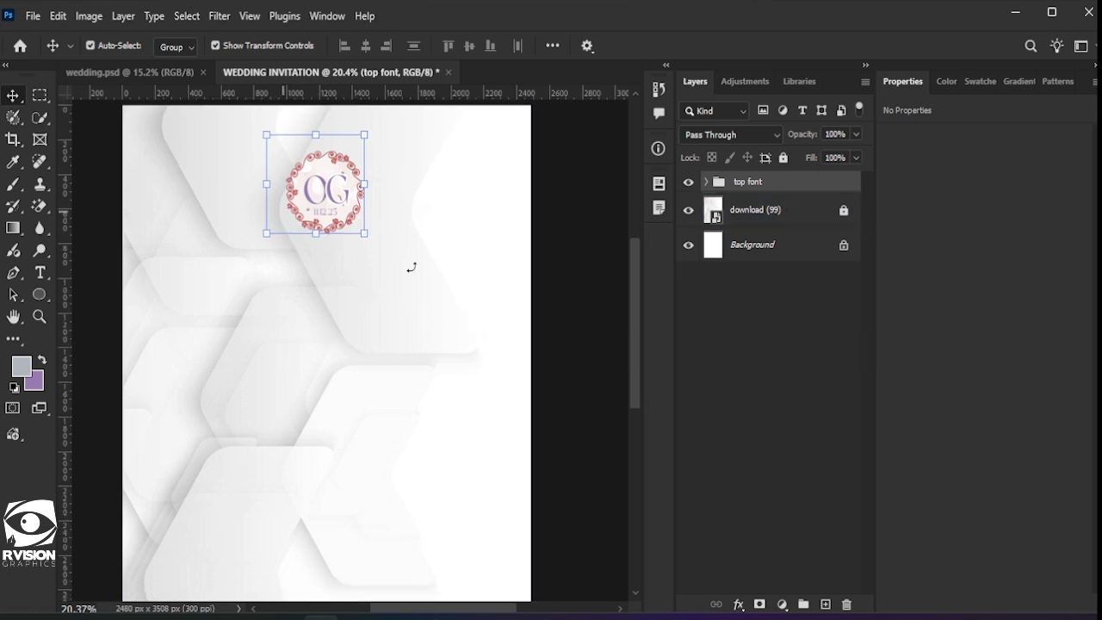
left_click(783, 158)
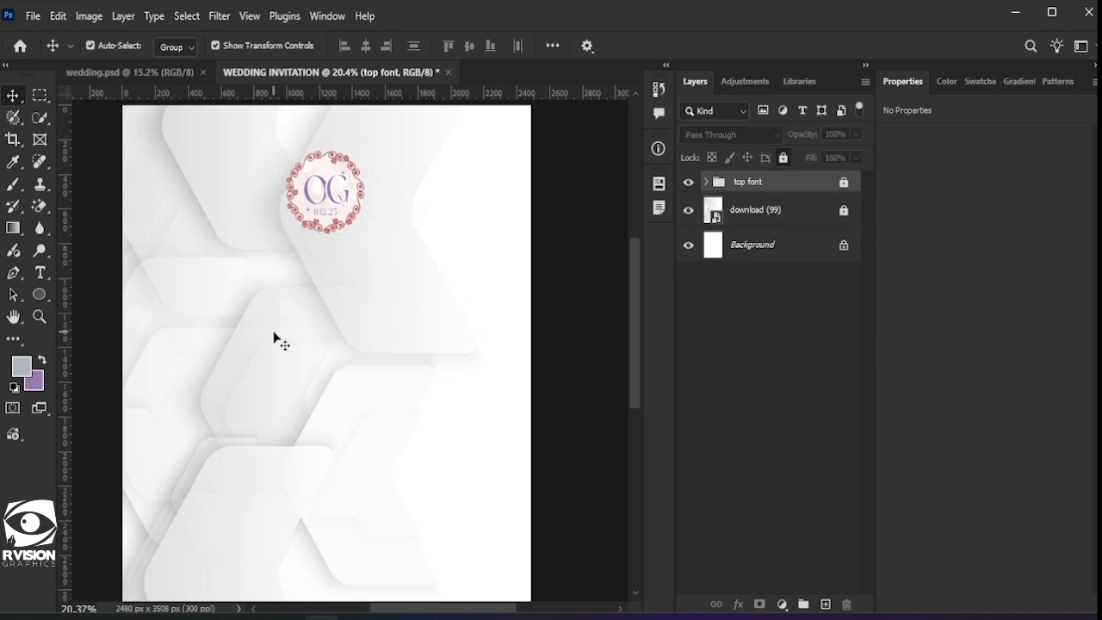
left_click(273, 337)
scroll(129, 276, "down", 1)
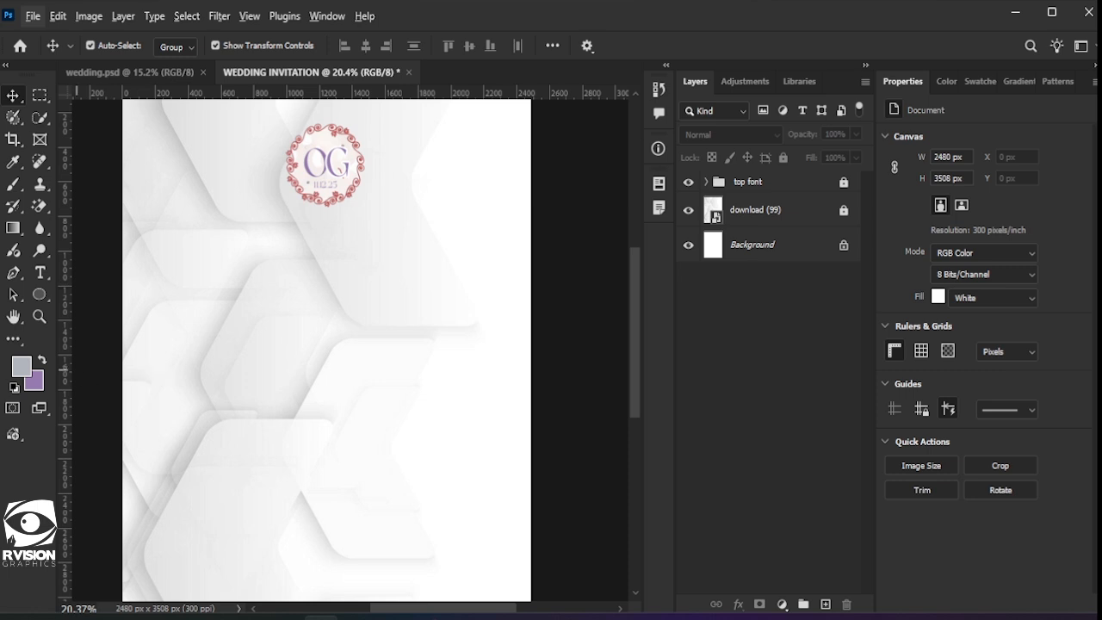
Step: Add the text 'The families of' in Aventa-SemiBoldItalic, colour 000000
left_click(40, 274)
left_click(350, 346)
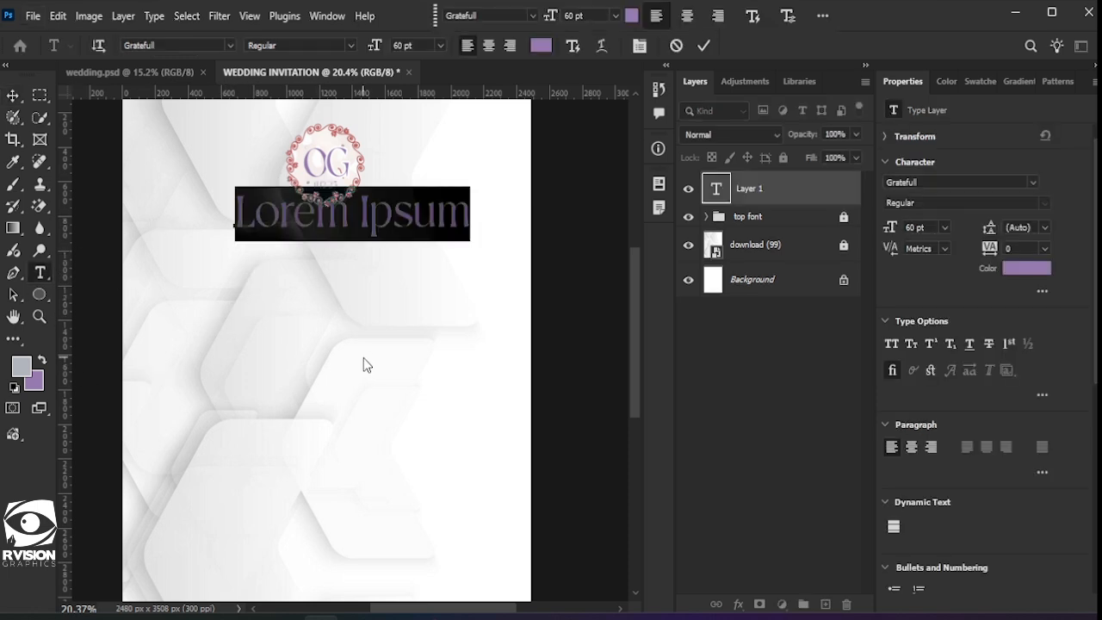
type("The Iam")
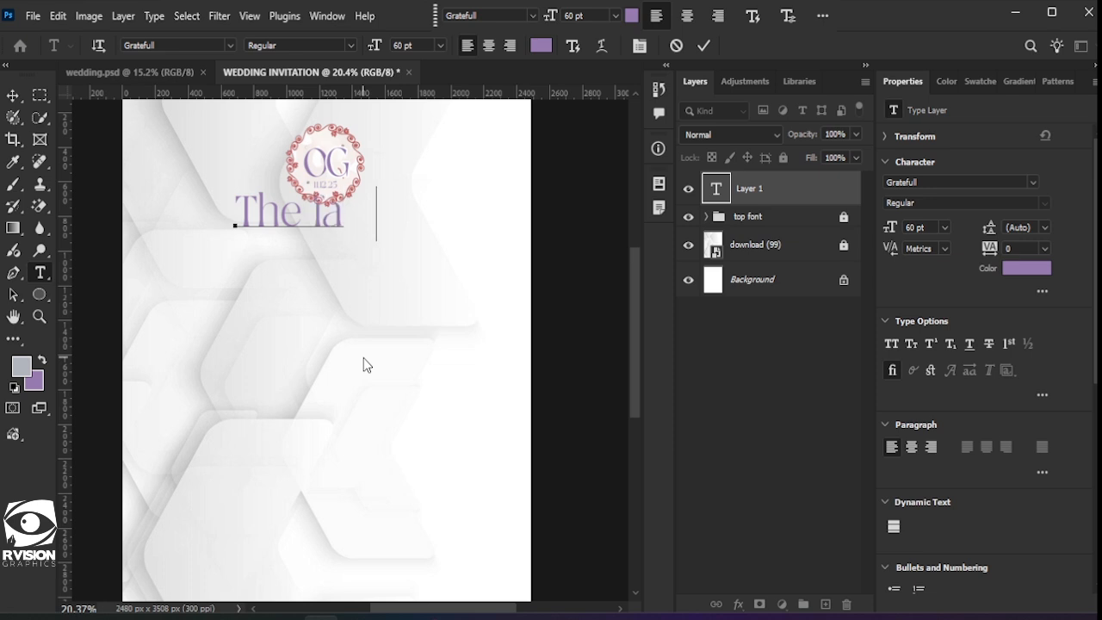
type("ilies")
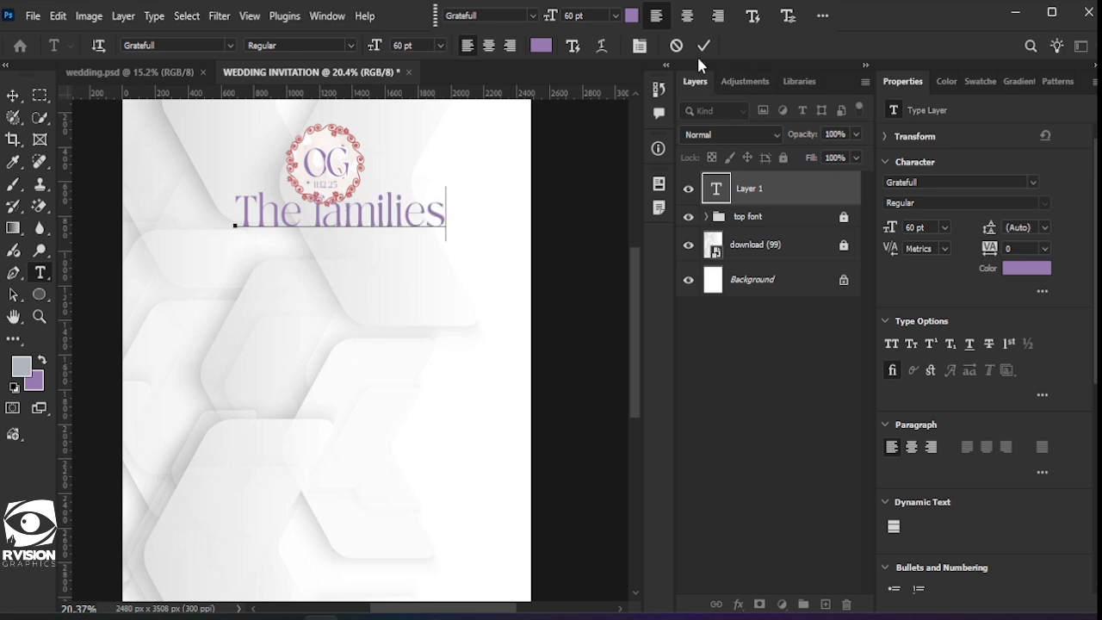
type(" of")
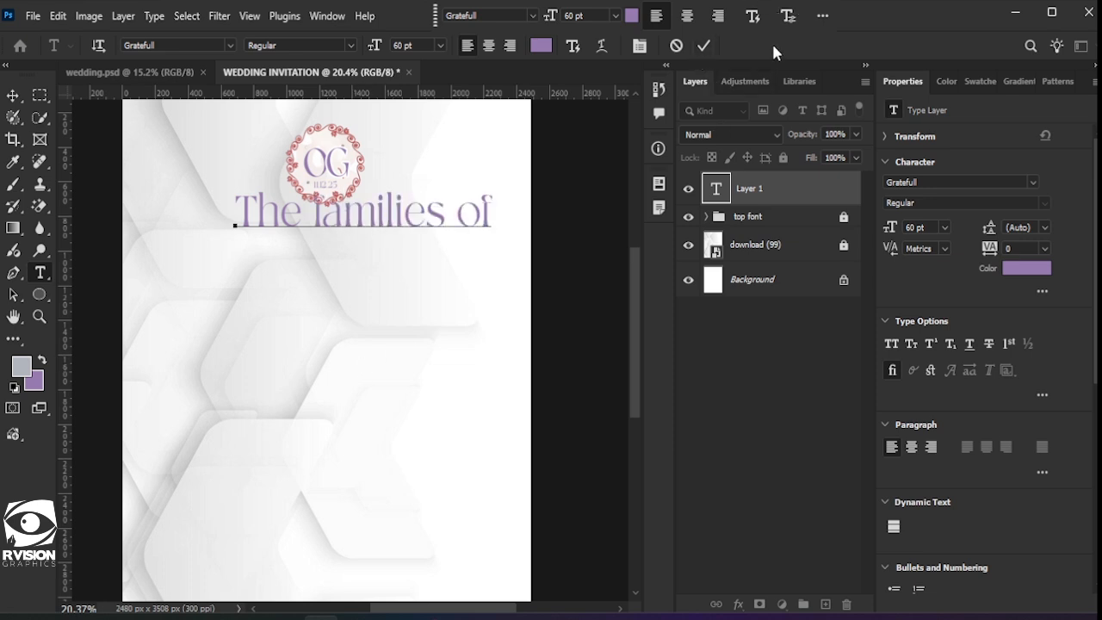
left_click(708, 45)
left_click(1032, 182)
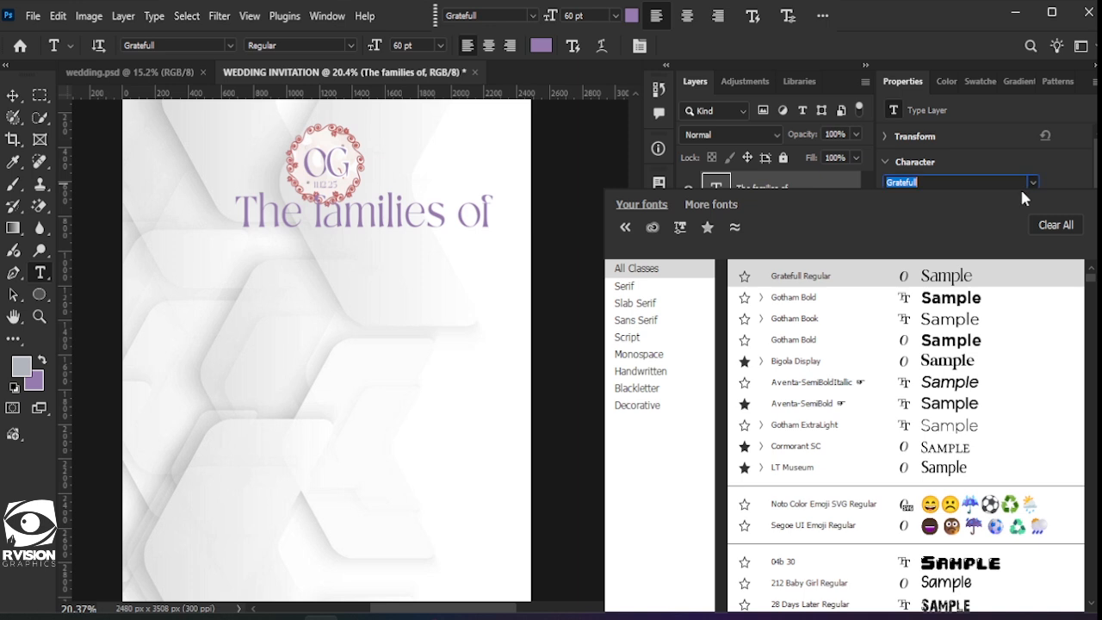
left_click(944, 382)
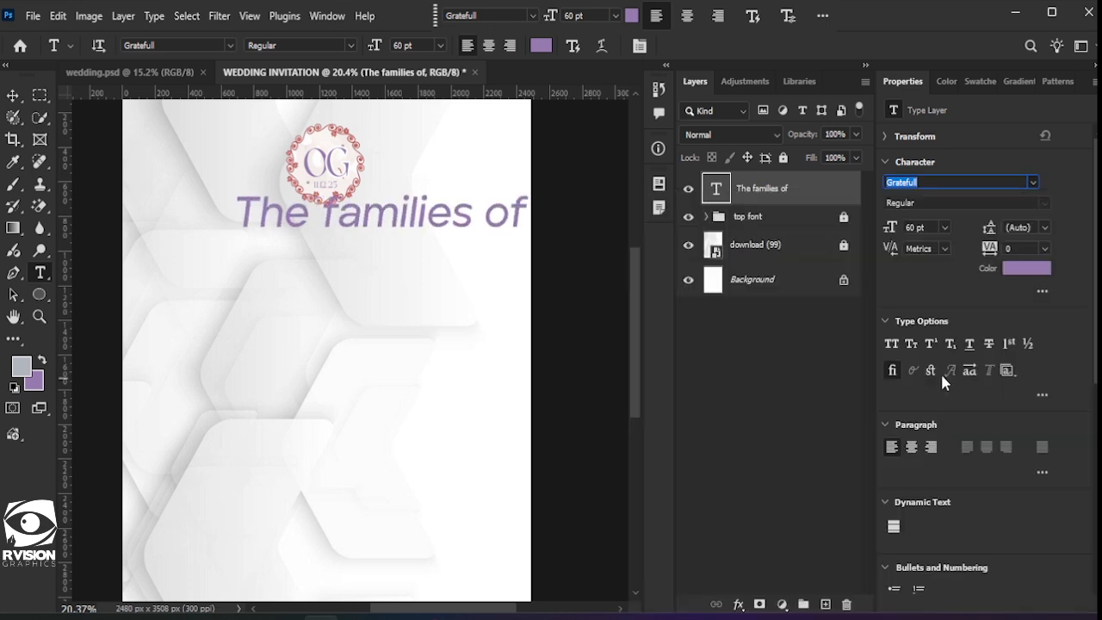
left_click(631, 20)
type("000000")
left_click(1034, 113)
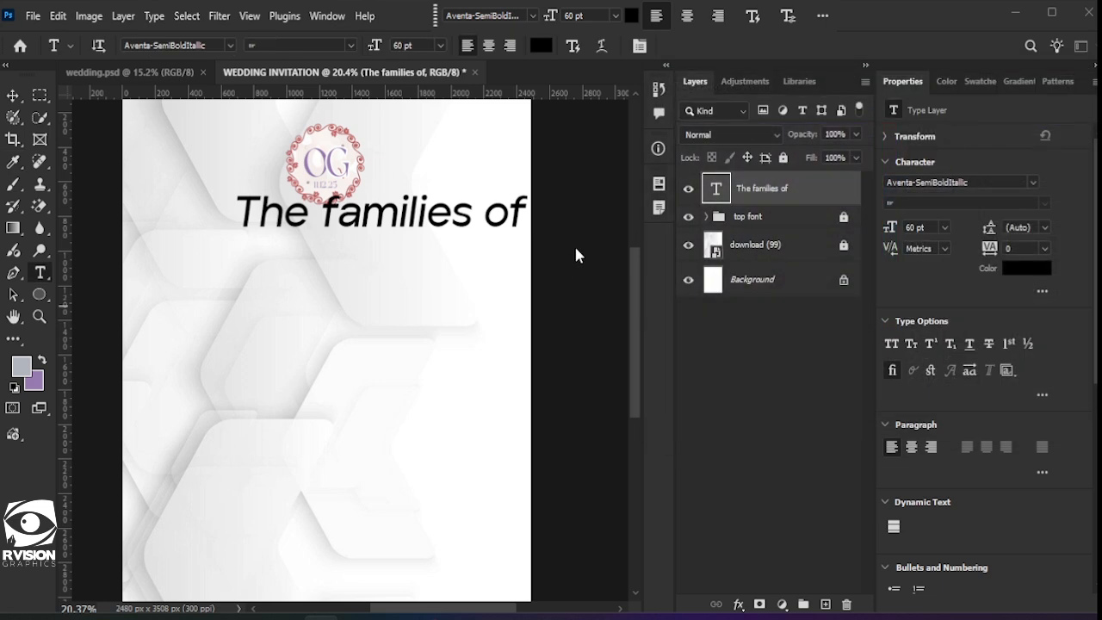
Step: Shrink the heading to about 21 pt and centre it horizontally just below the OG wreath
key("v")
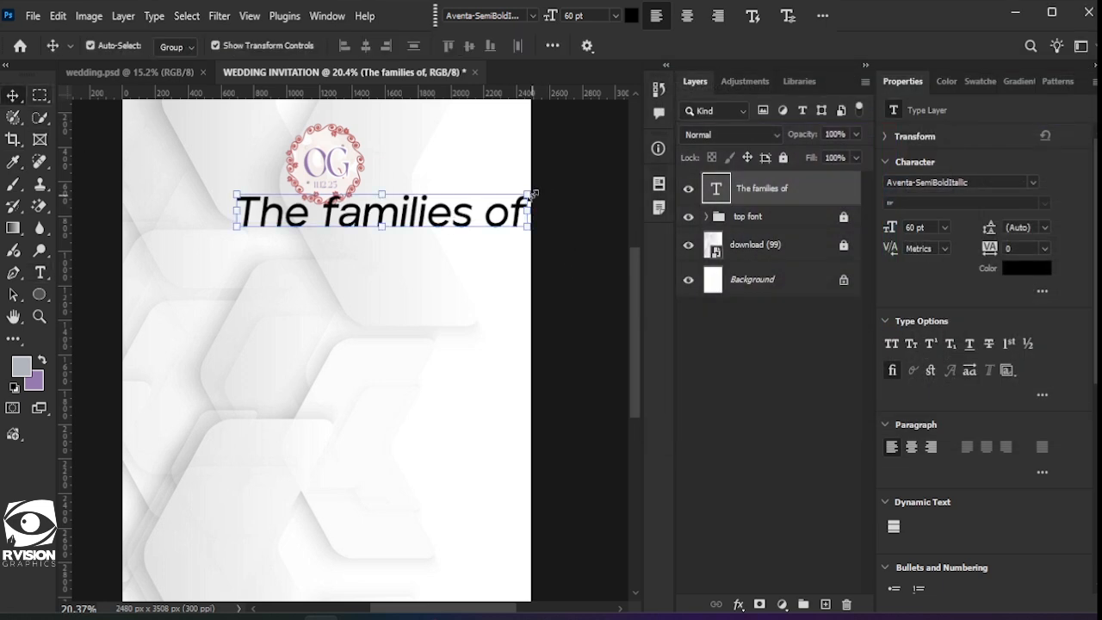
left_click_drag(532, 195, 344, 236)
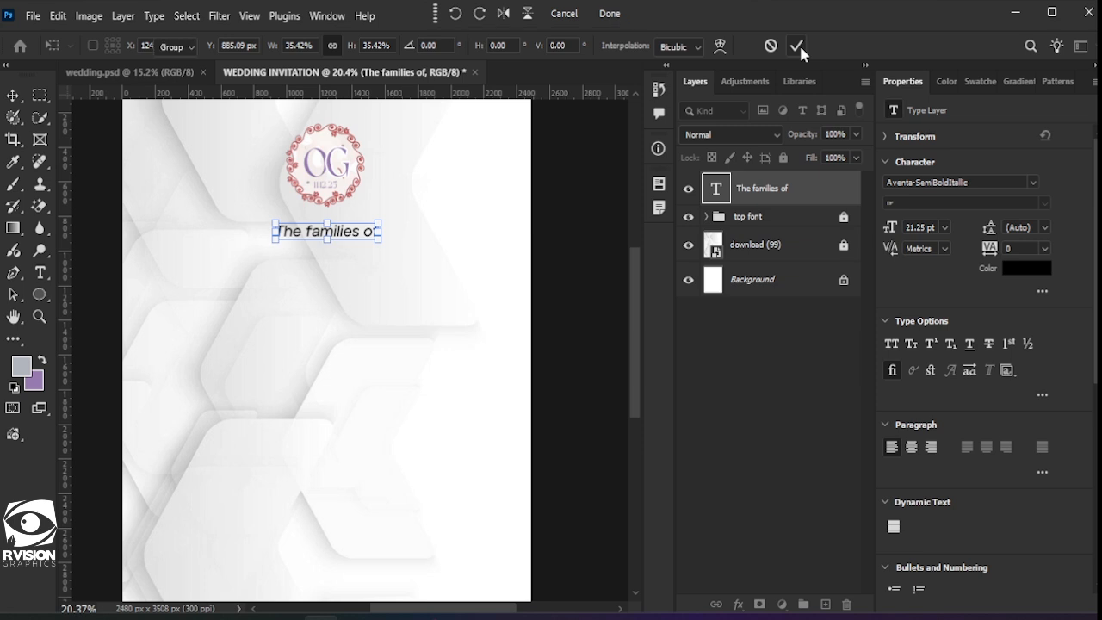
left_click(796, 46)
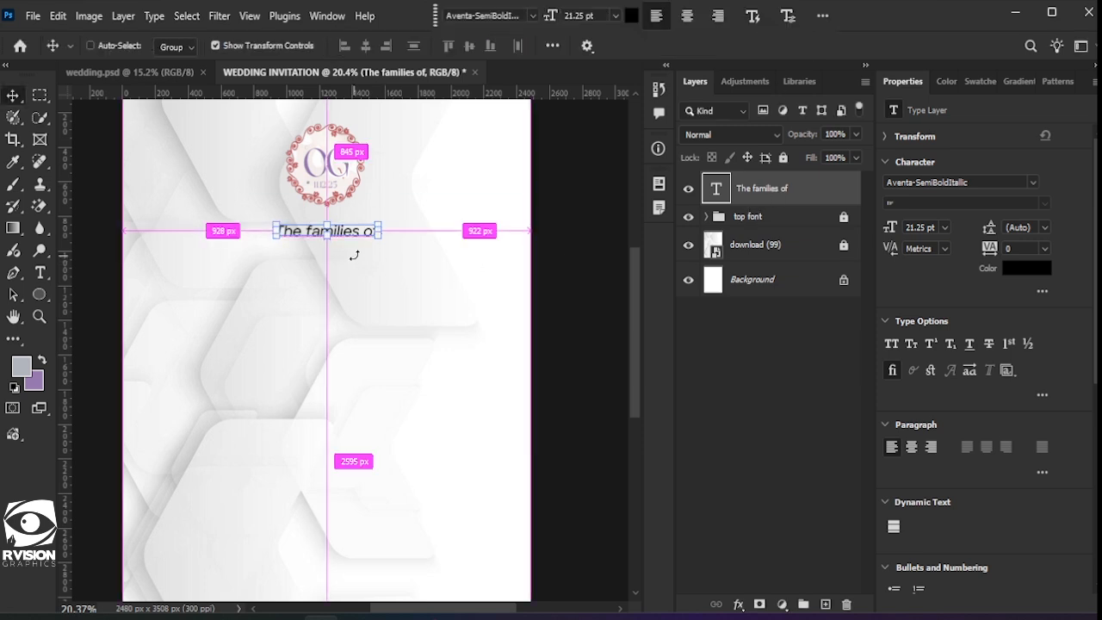
key("ctrl+a")
left_click(365, 46)
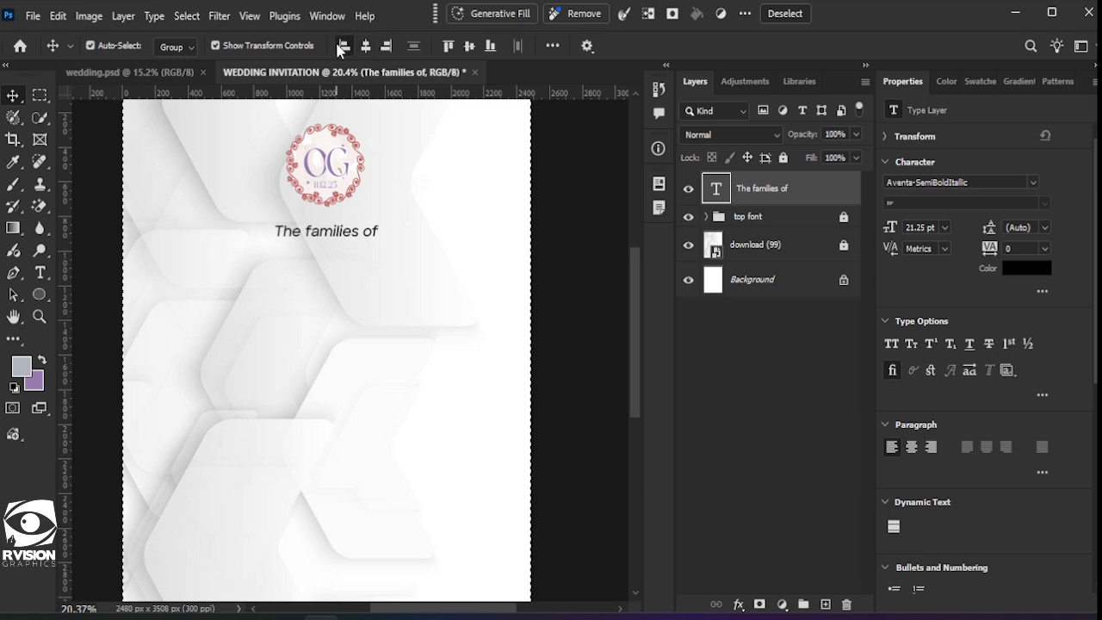
left_click(343, 48)
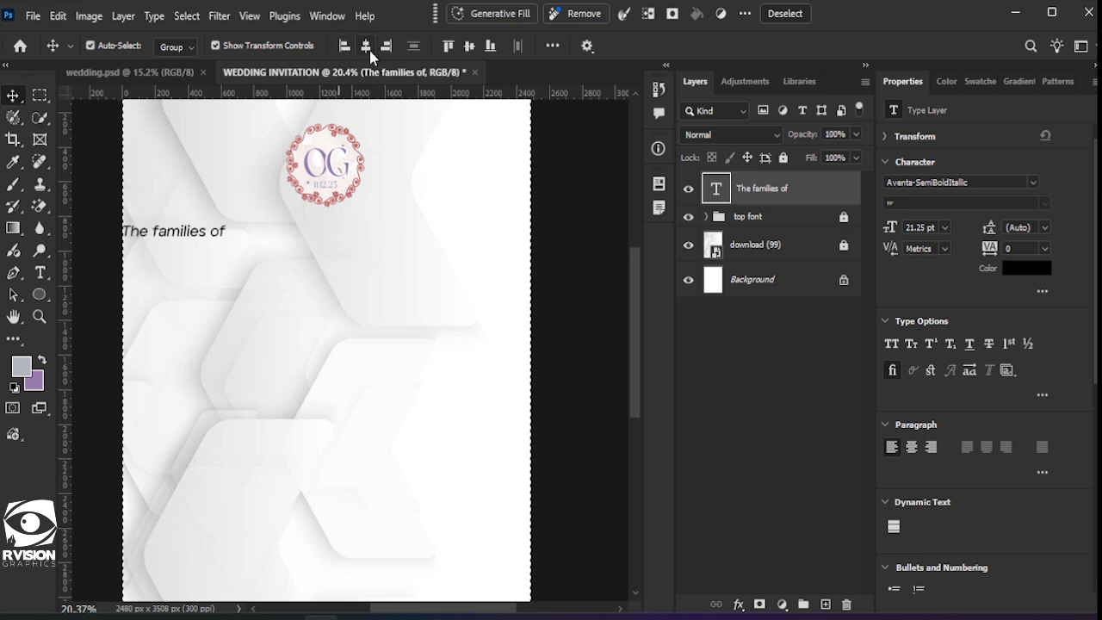
left_click(366, 48)
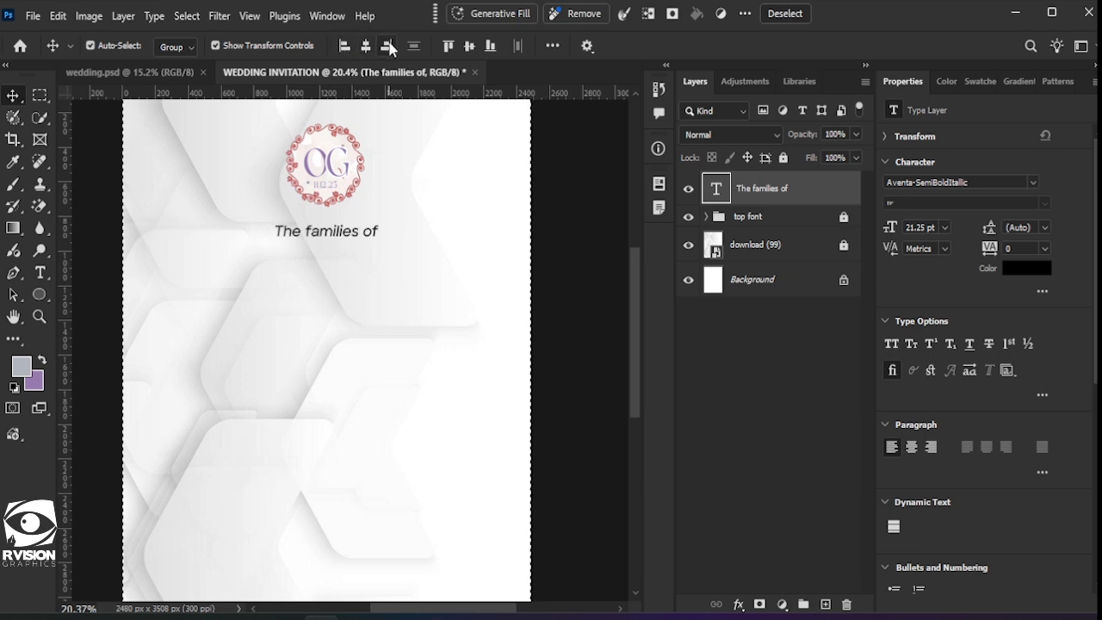
left_click(784, 13)
double_click(378, 232)
left_click_drag(342, 231, 347, 224)
left_click(331, 398)
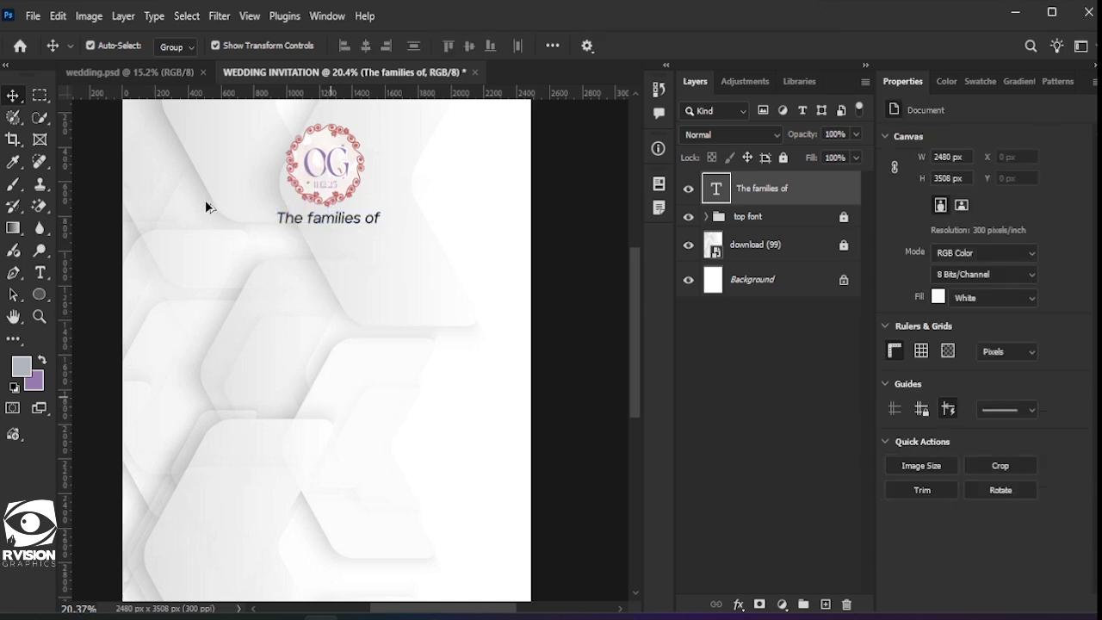
scroll(207, 206, "down", 1)
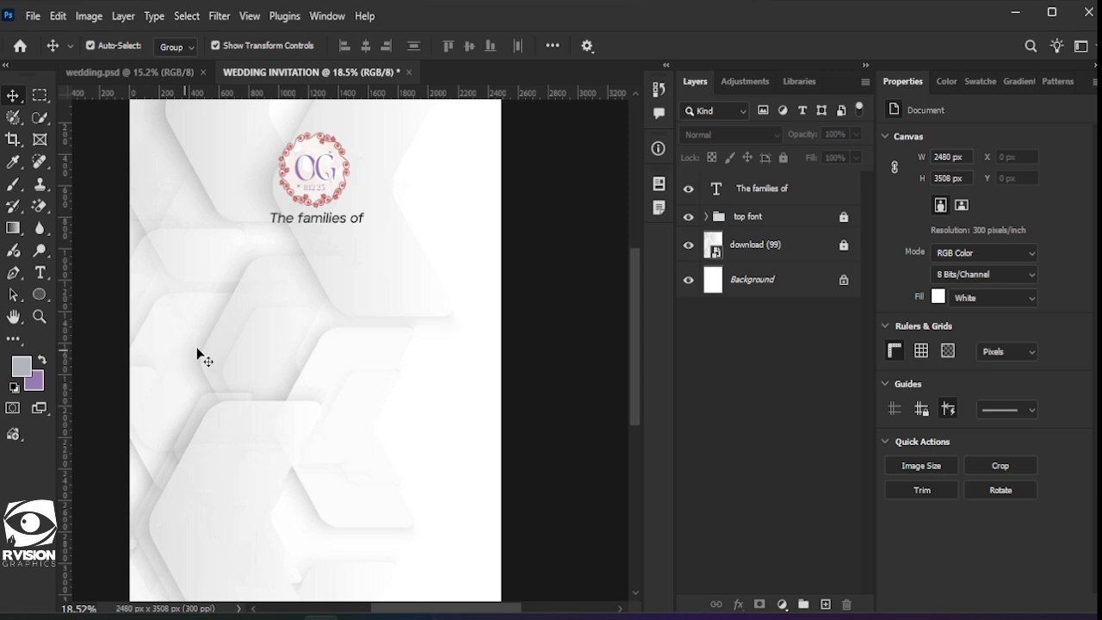
Step: Bring Group 6 with both families' parents' names from wedding.psd and place it just under 'The families of'
left_click(151, 73)
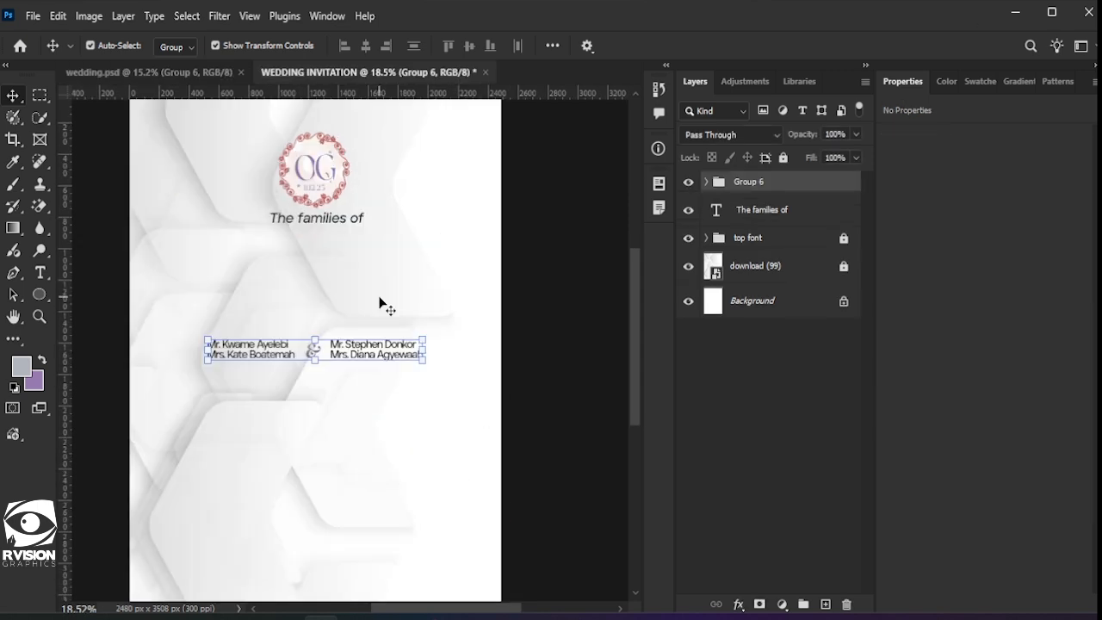
left_click_drag(362, 349, 362, 237)
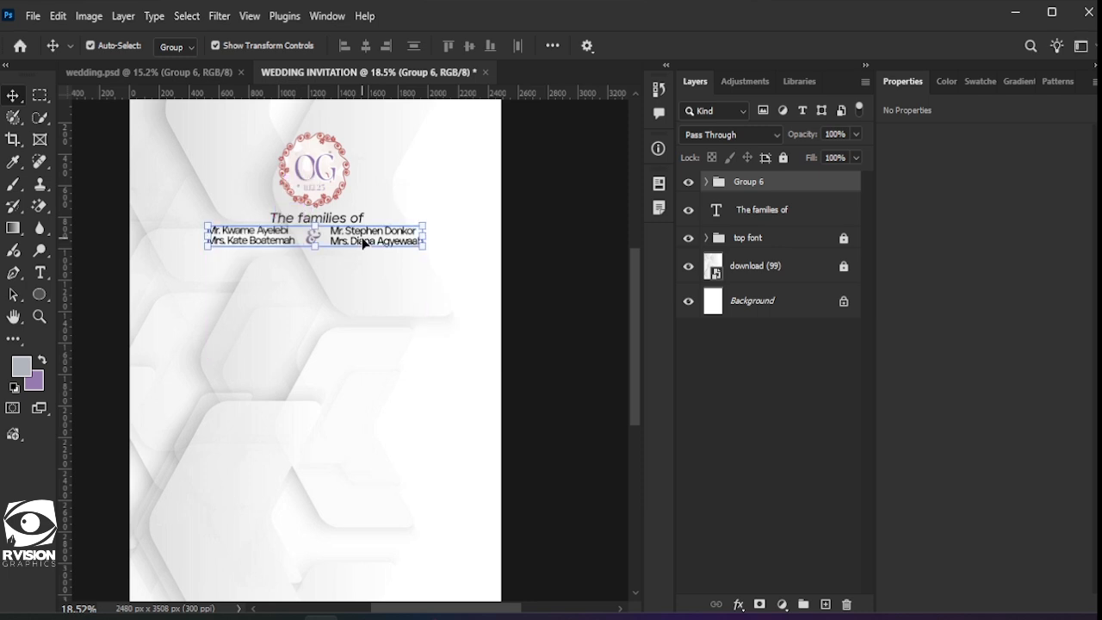
key("shift+Down")
key("shift+Down")
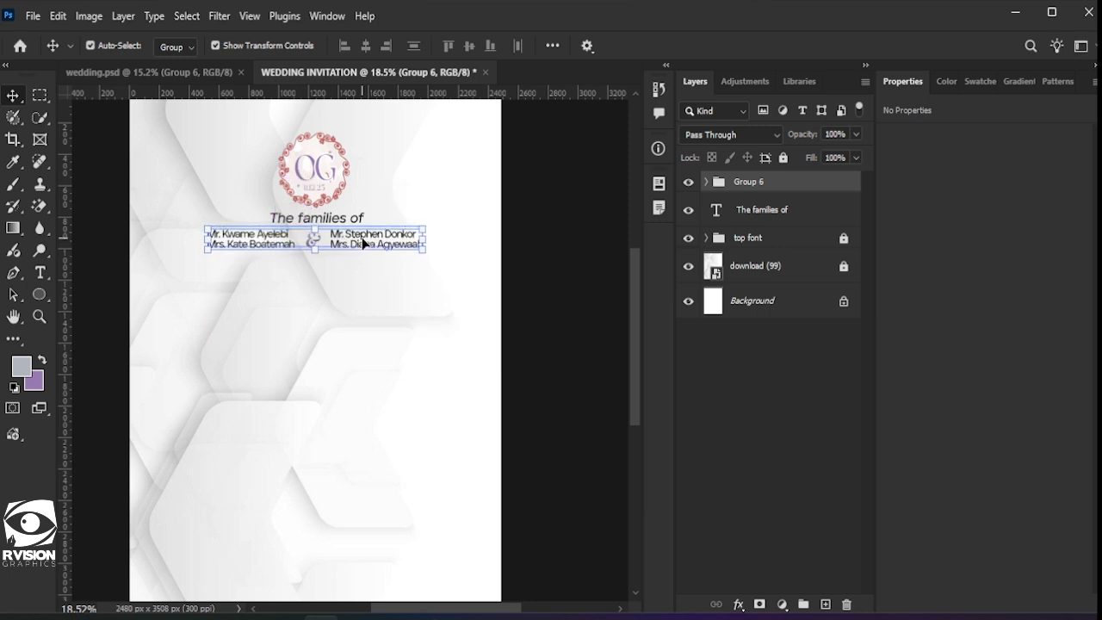
left_click(485, 342)
scroll(277, 313, "down", 2)
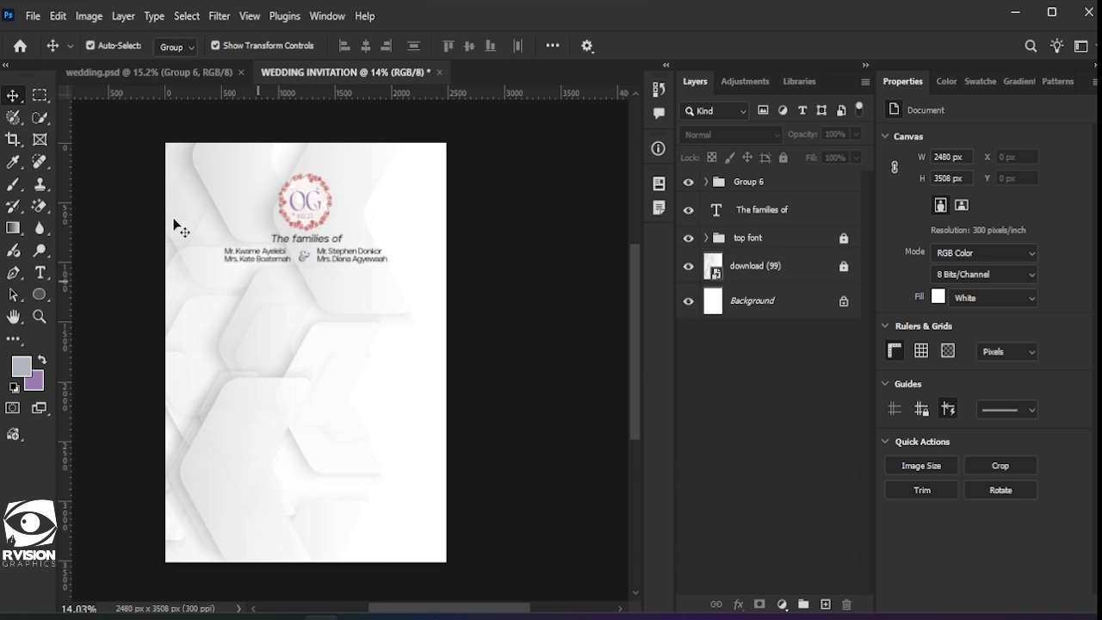
Step: Place the gold vintage title frame PNG embedded and mask it to its top ornament only
left_click(33, 16)
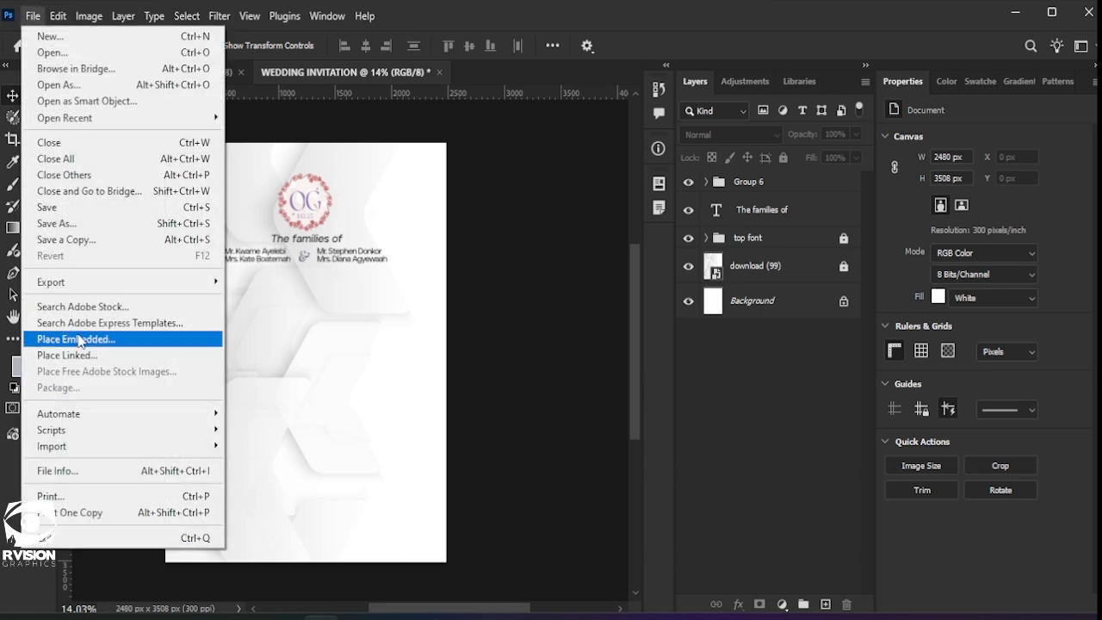
left_click(79, 339)
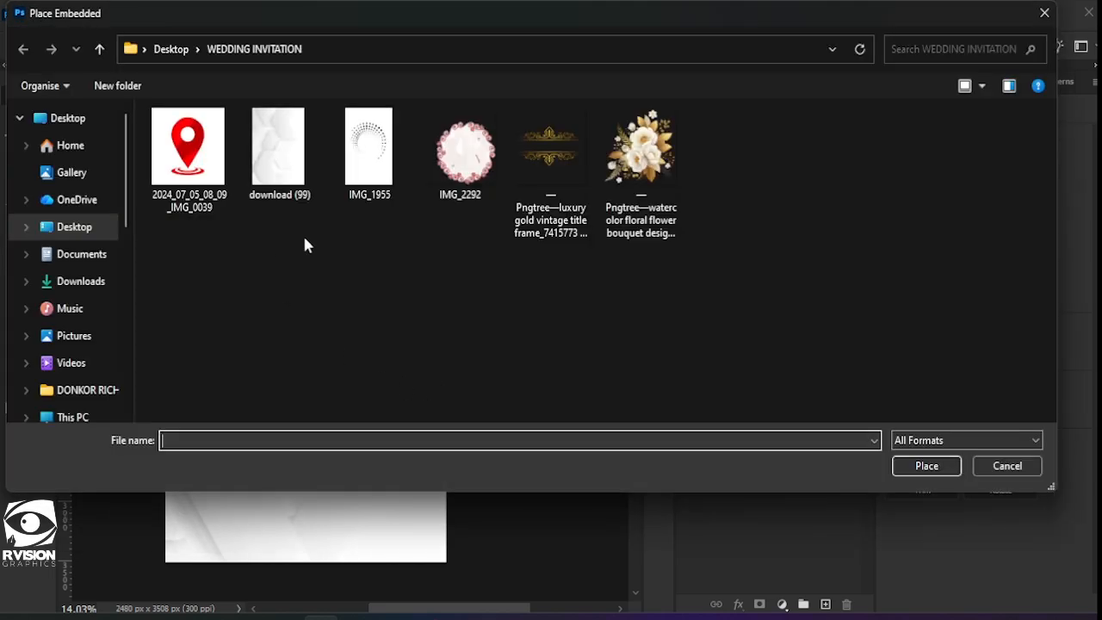
double_click(534, 167)
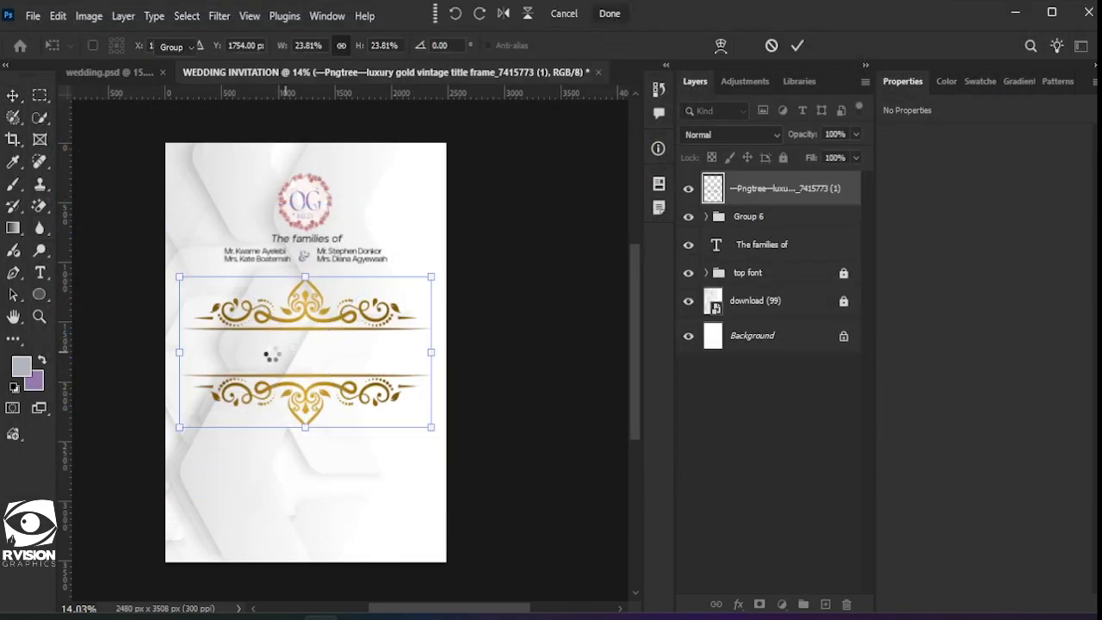
key("Return")
left_click(40, 93)
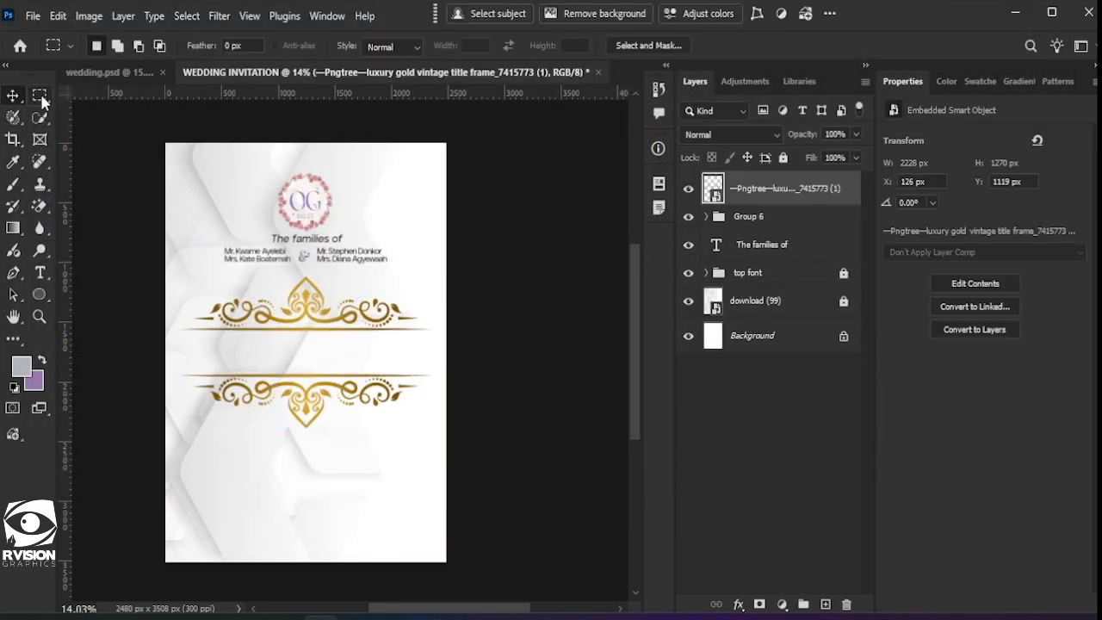
left_click_drag(153, 260, 442, 353)
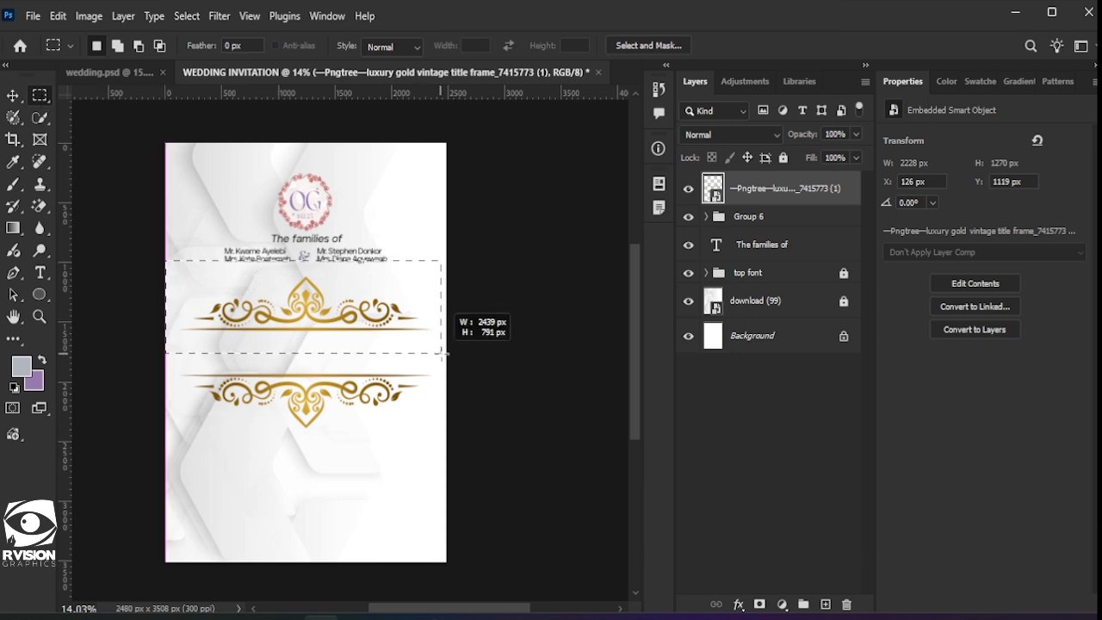
left_click(760, 604)
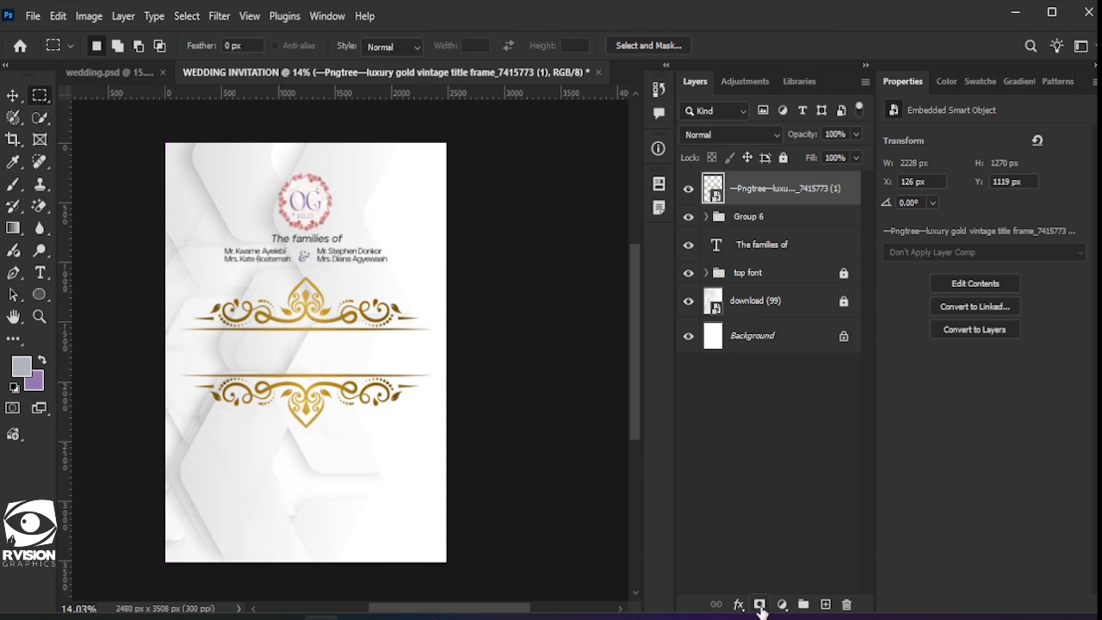
Step: Scale the ornament to about 52%, set it under the parents' names, and duplicate its layer
left_click(17, 94)
left_click_drag(429, 276, 370, 313)
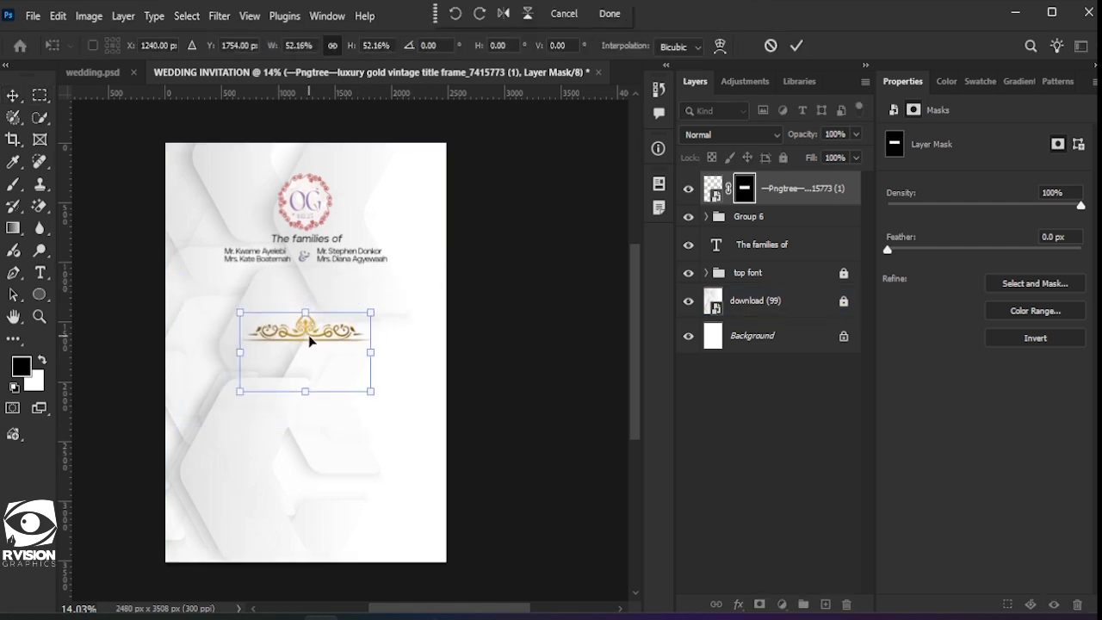
left_click_drag(310, 341, 299, 292)
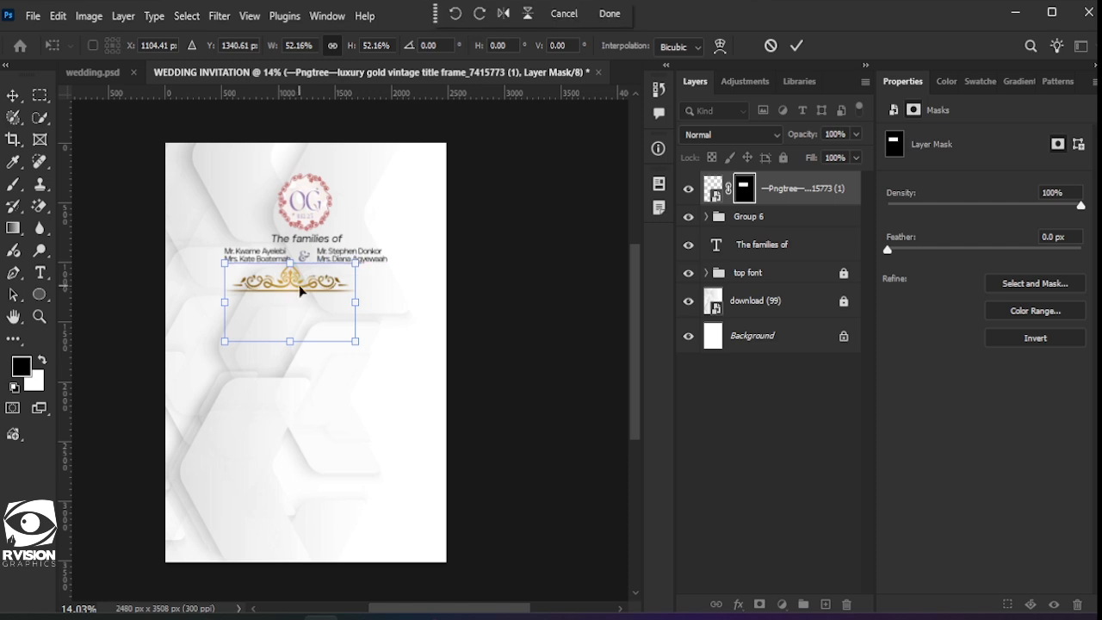
left_click(796, 45)
mouse_move(286, 293)
left_mouse_down()
mouse_move(280, 317)
mouse_move(297, 291)
left_mouse_up()
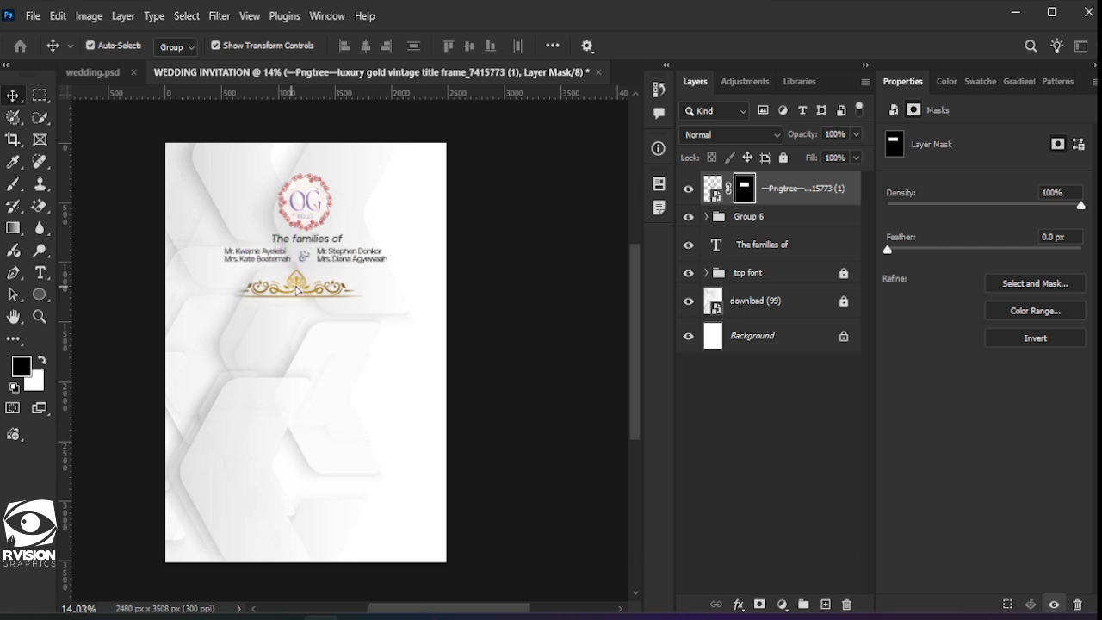
left_click(311, 300)
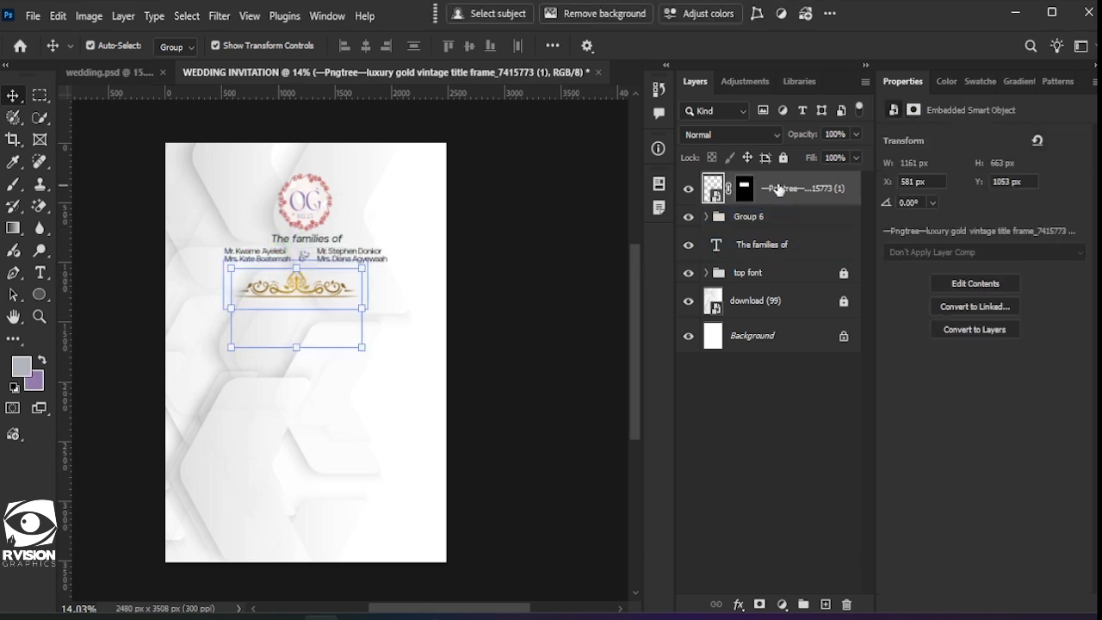
key("ctrl+j")
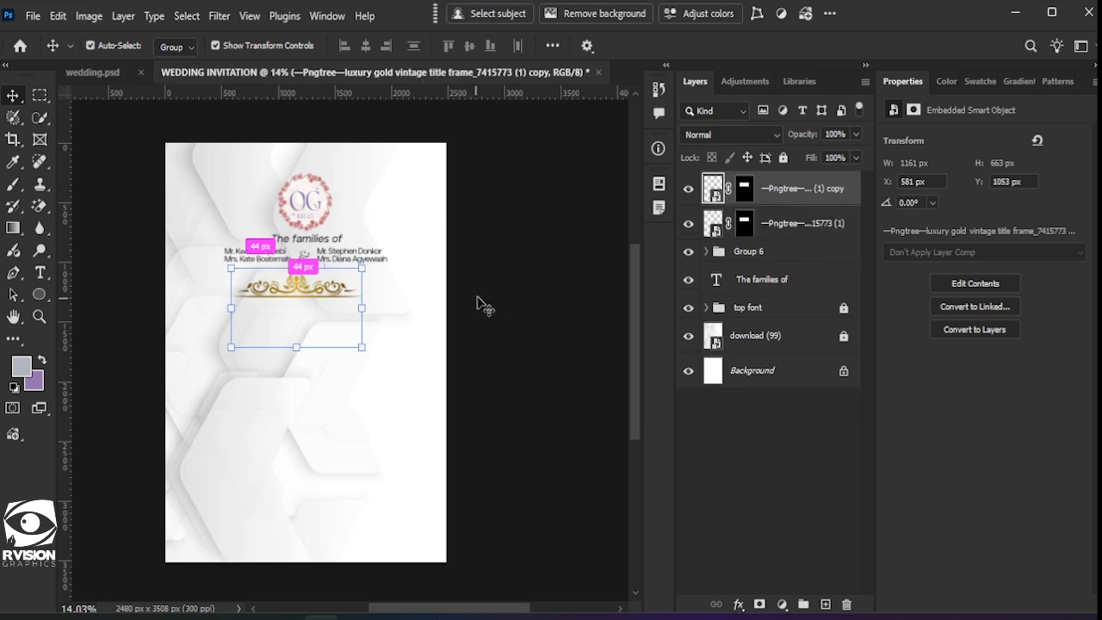
Step: Flip the ornament copy vertically and move it further down the page below the top ornament
key("ctrl+t")
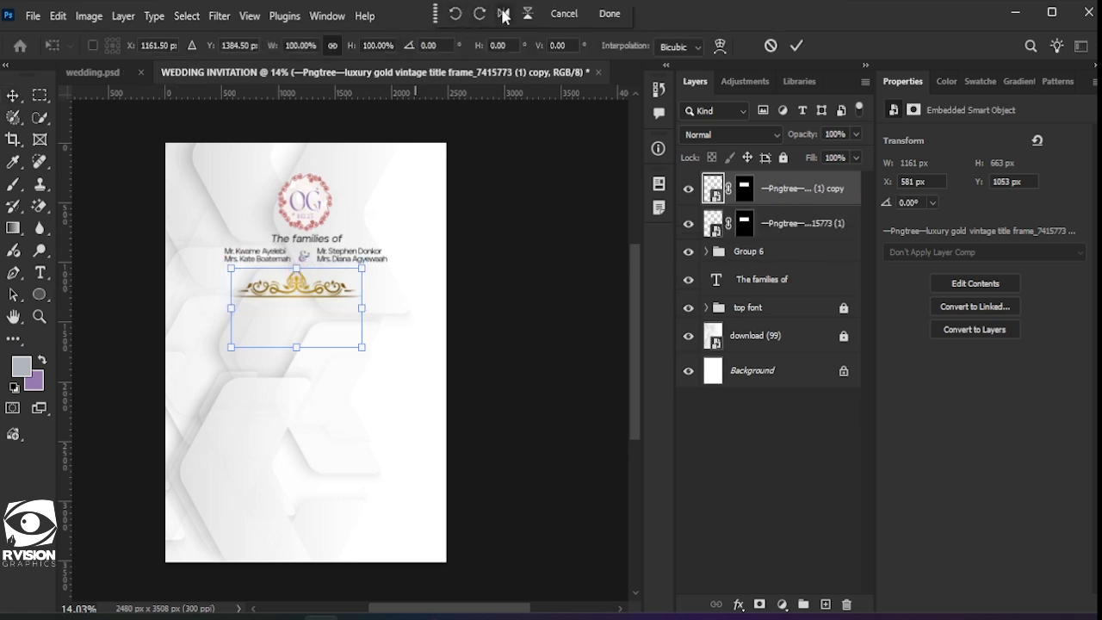
left_click(527, 14)
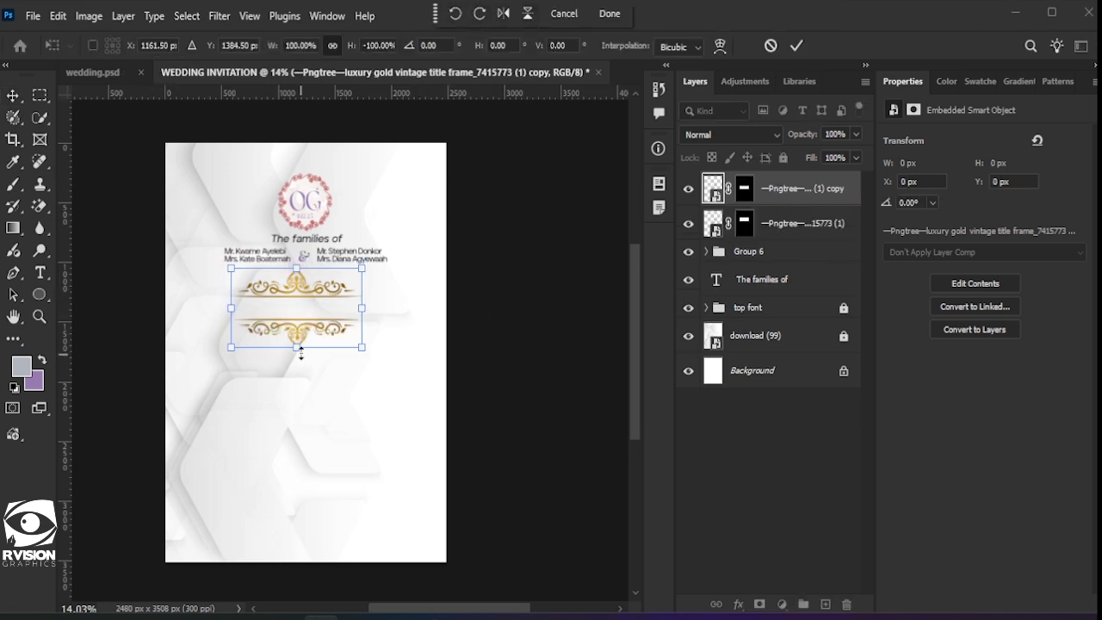
left_click_drag(300, 348, 300, 442)
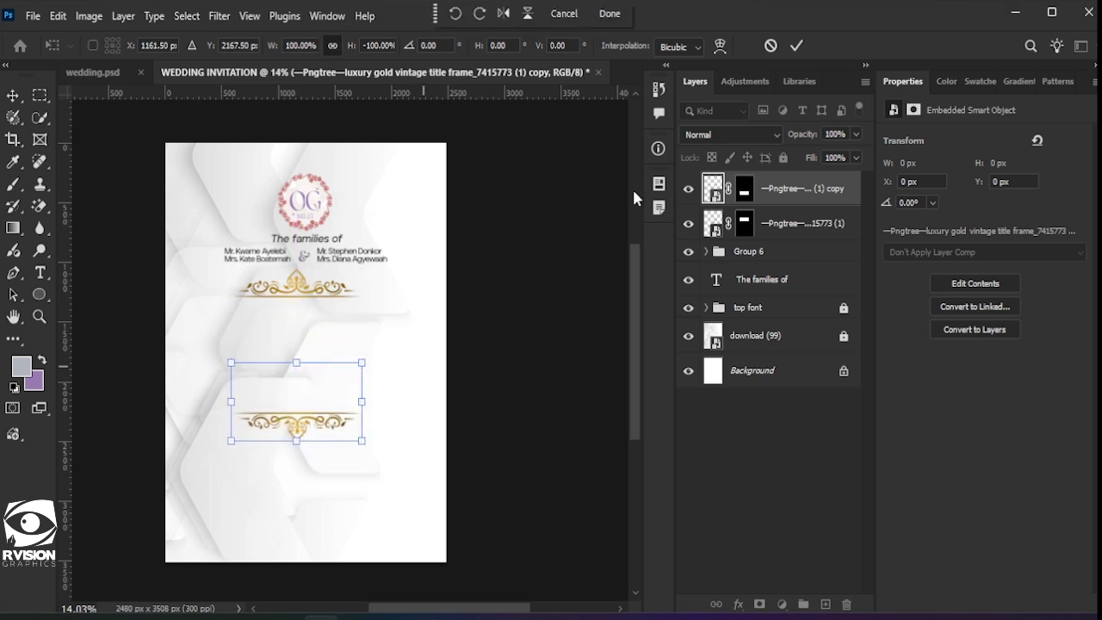
left_click(796, 46)
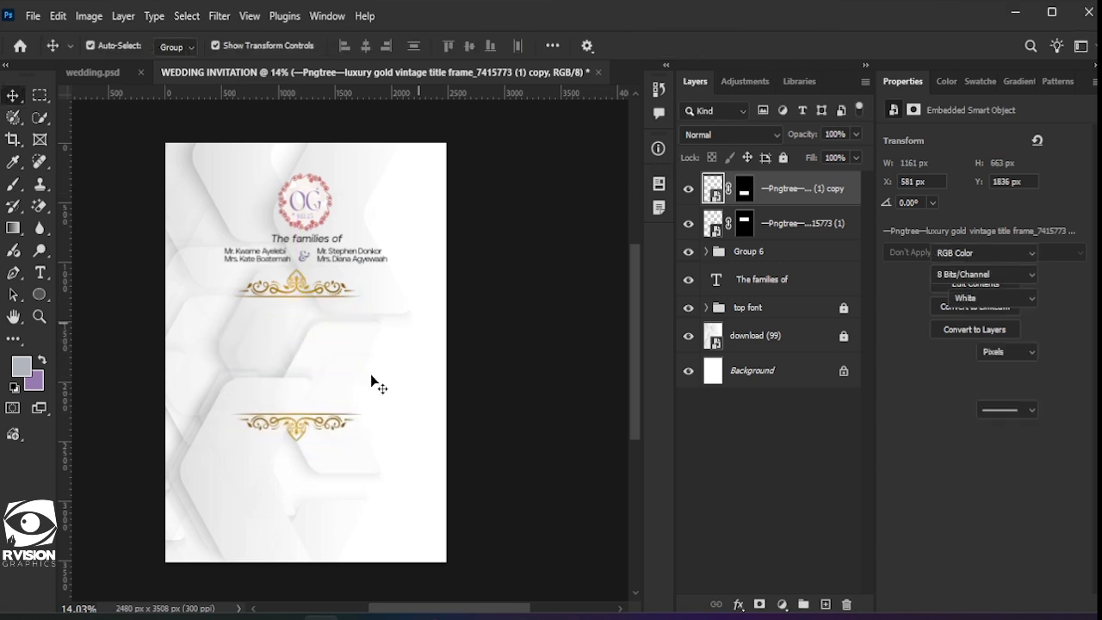
left_click(242, 352)
scroll(312, 349, "up", 1)
scroll(312, 349, "left", 3)
scroll(290, 405, "down", 1)
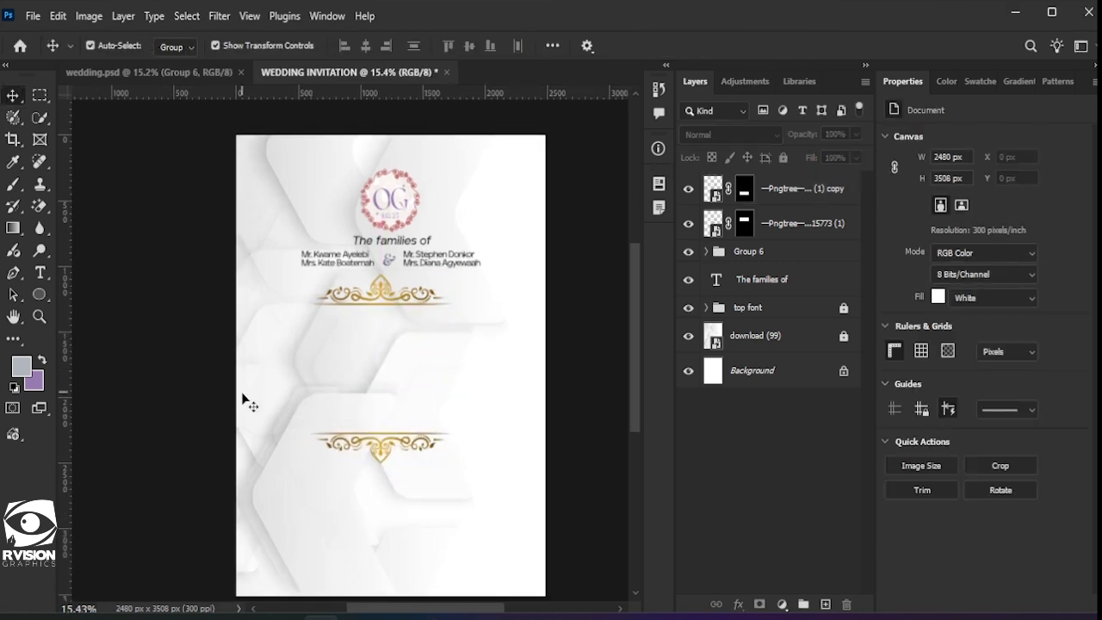
scroll(371, 397, "down", 1)
Step: Add a 'Wedding' text layer and set it in Bigola Display
scroll(371, 402, "down", 1)
left_click(39, 272)
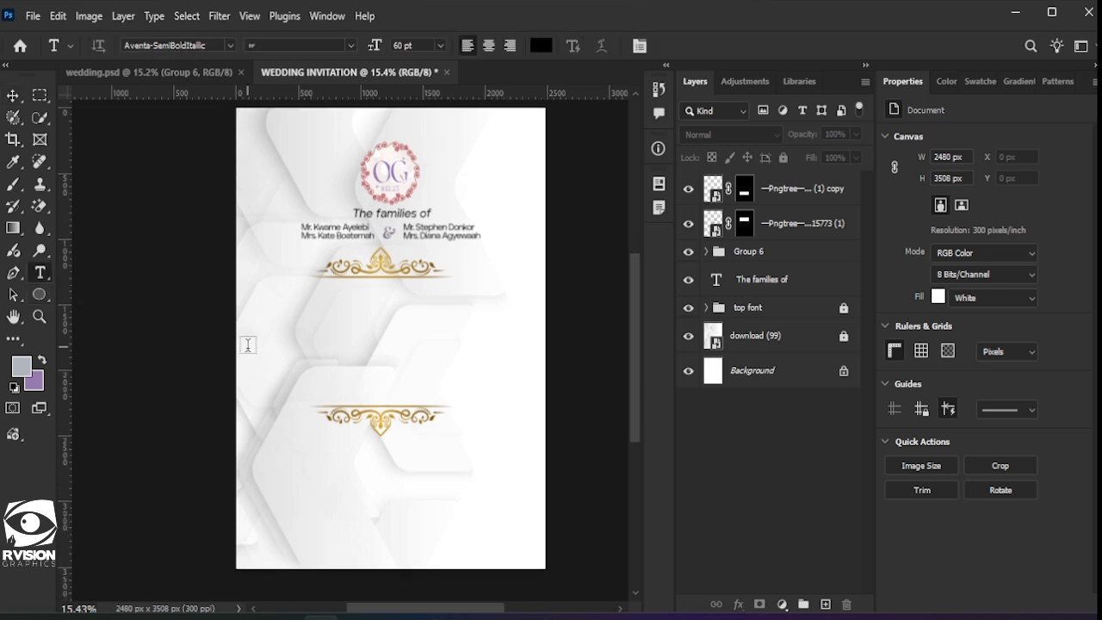
left_click(248, 344)
key("BackSpace")
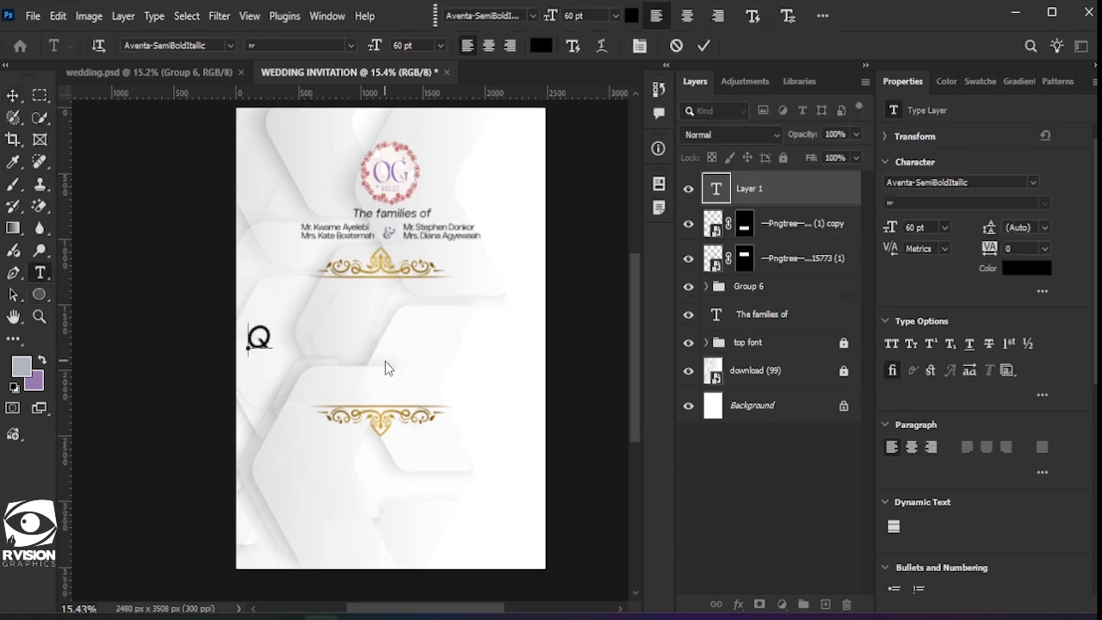
type("Wedding")
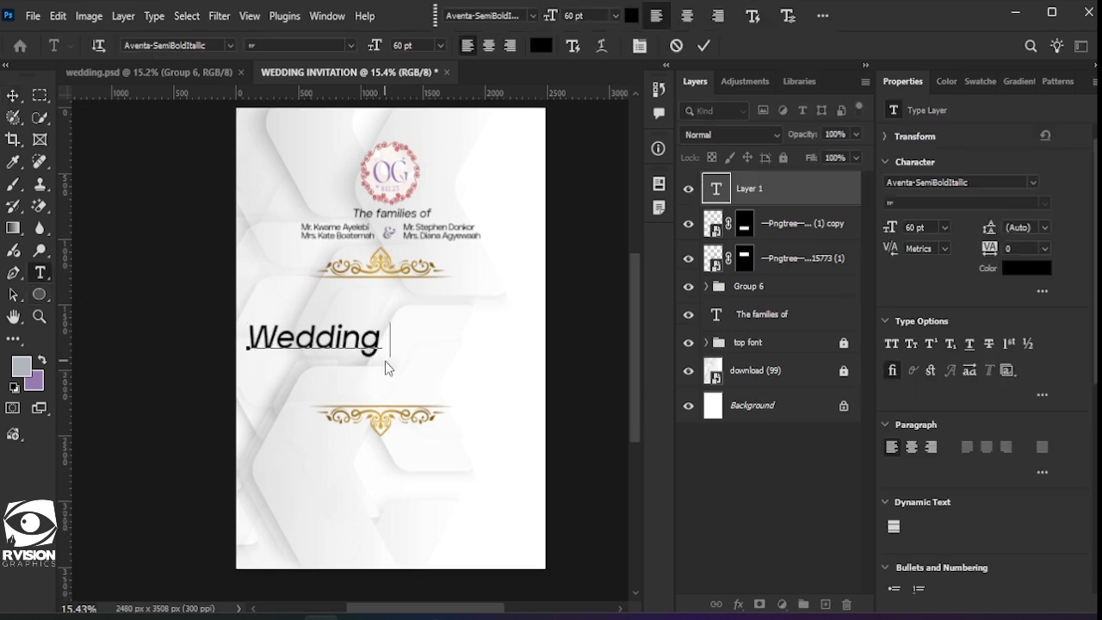
left_click(705, 48)
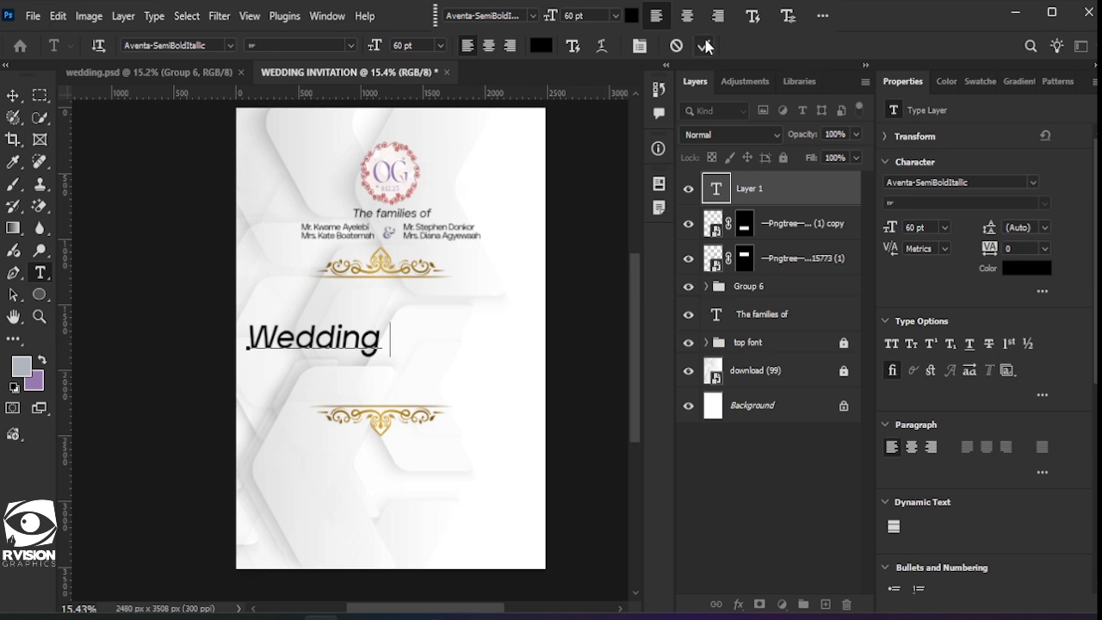
left_click(1033, 182)
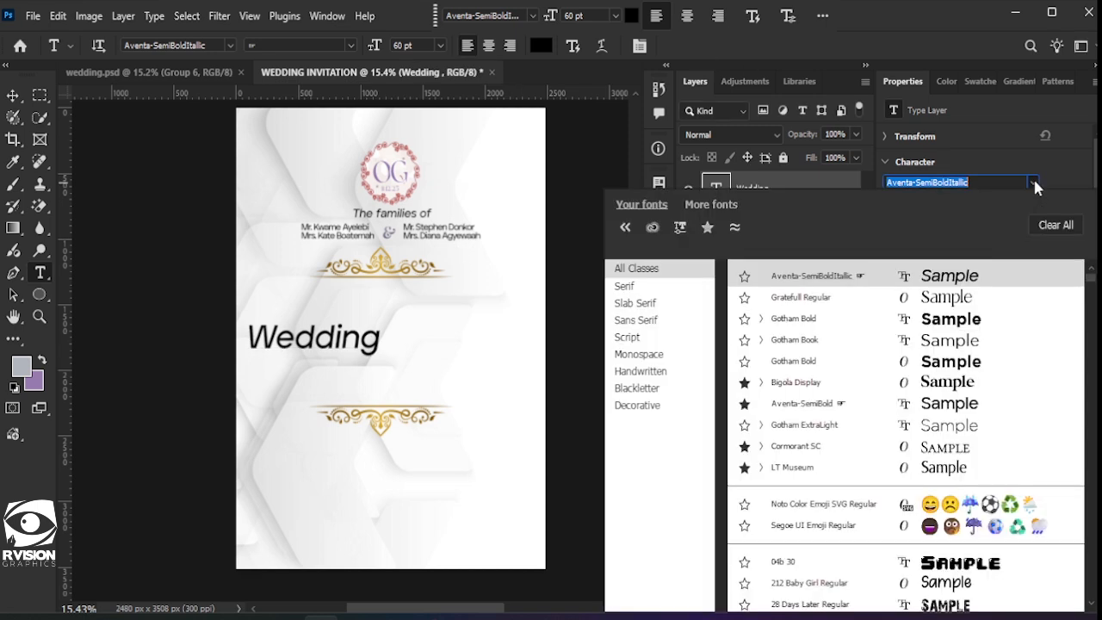
left_click(980, 390)
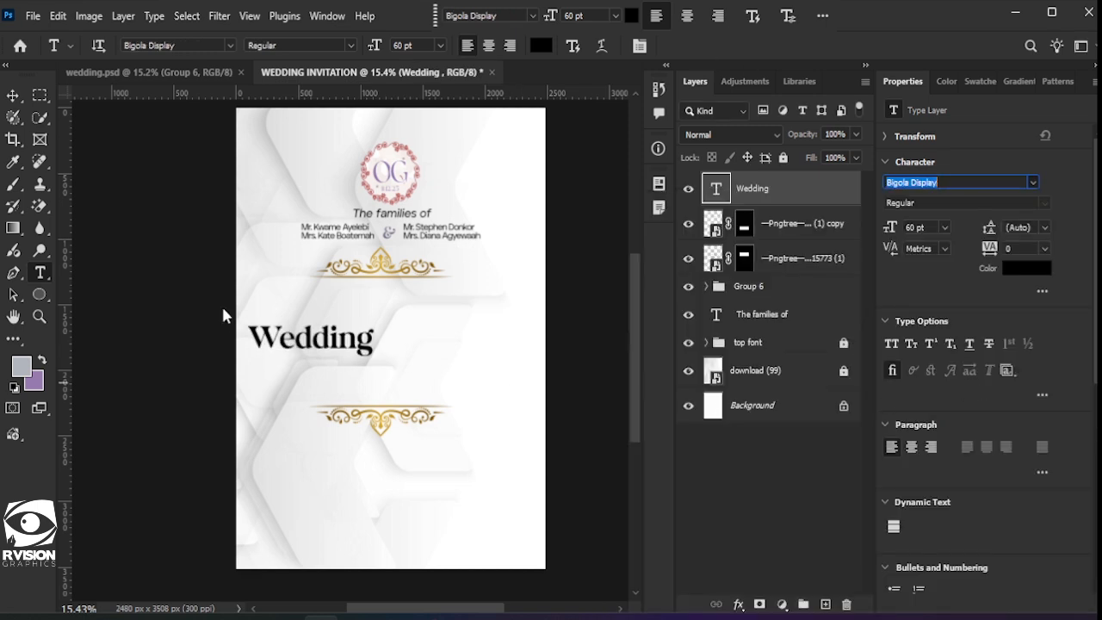
Step: Make 'Wedding' italic, enlarge it to 76.77 pt, and position it under the top ornament
left_click(10, 96)
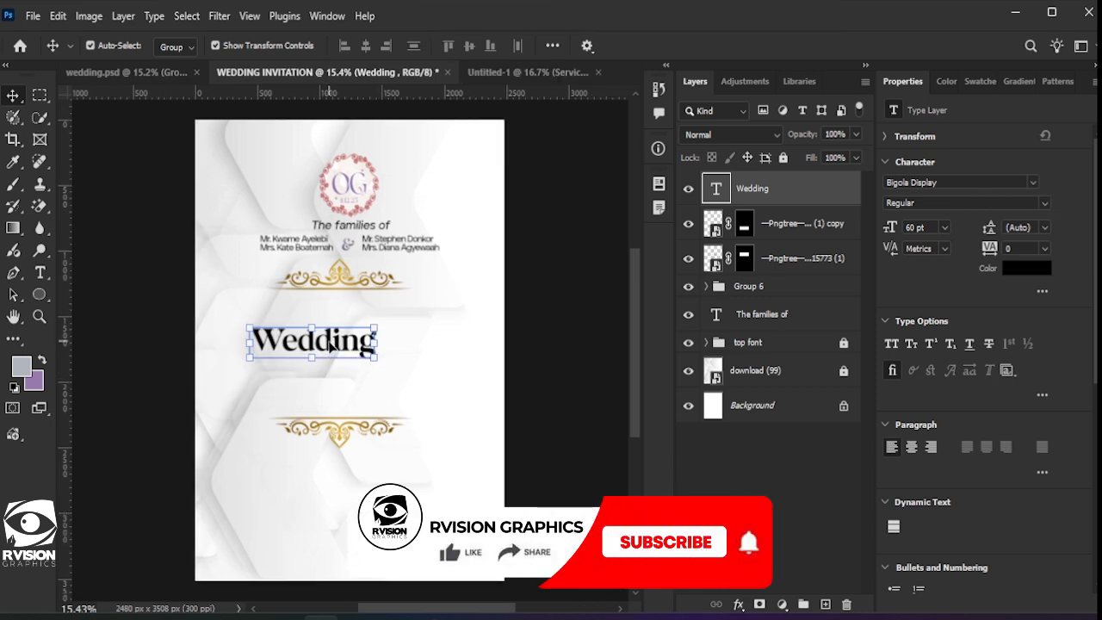
left_click_drag(330, 344, 356, 318)
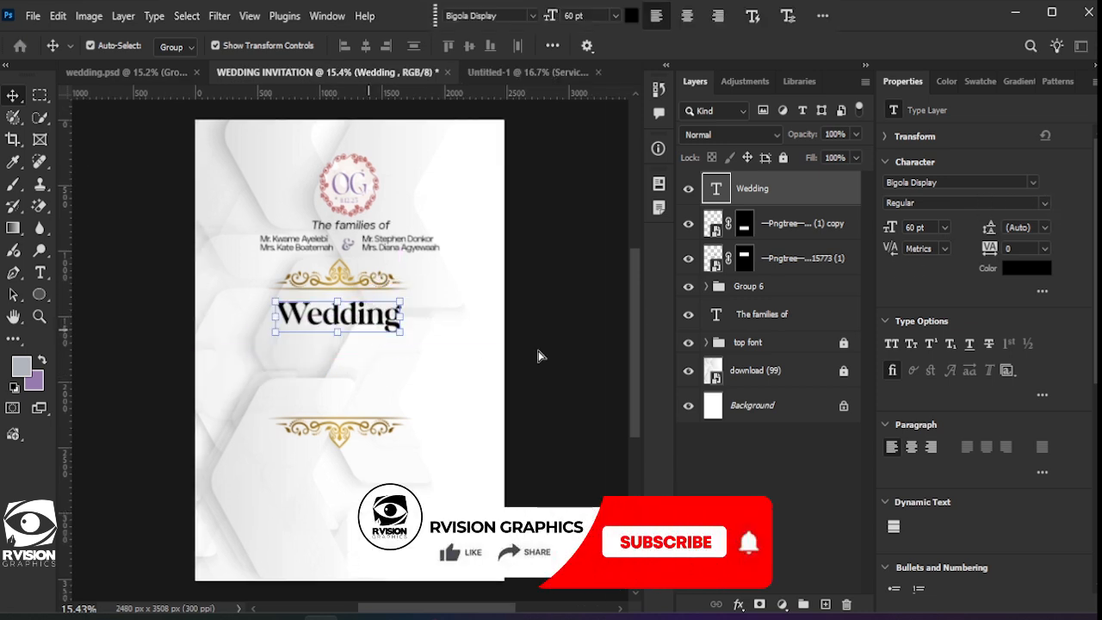
left_click(1044, 203)
left_click(976, 244)
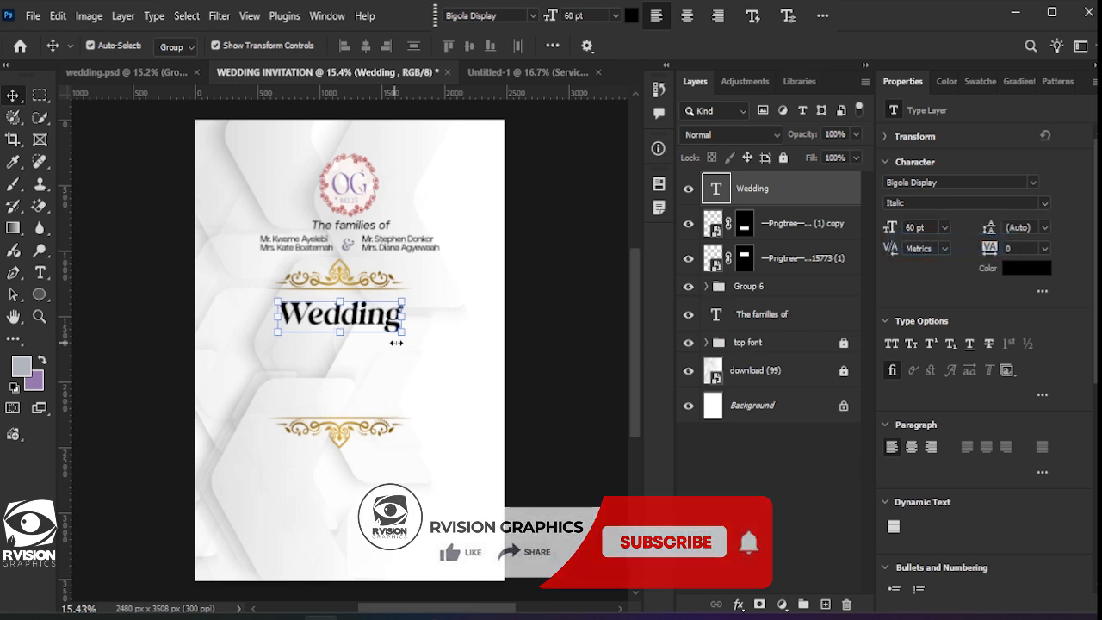
left_click_drag(401, 332, 410, 341)
left_click_drag(334, 299, 389, 323)
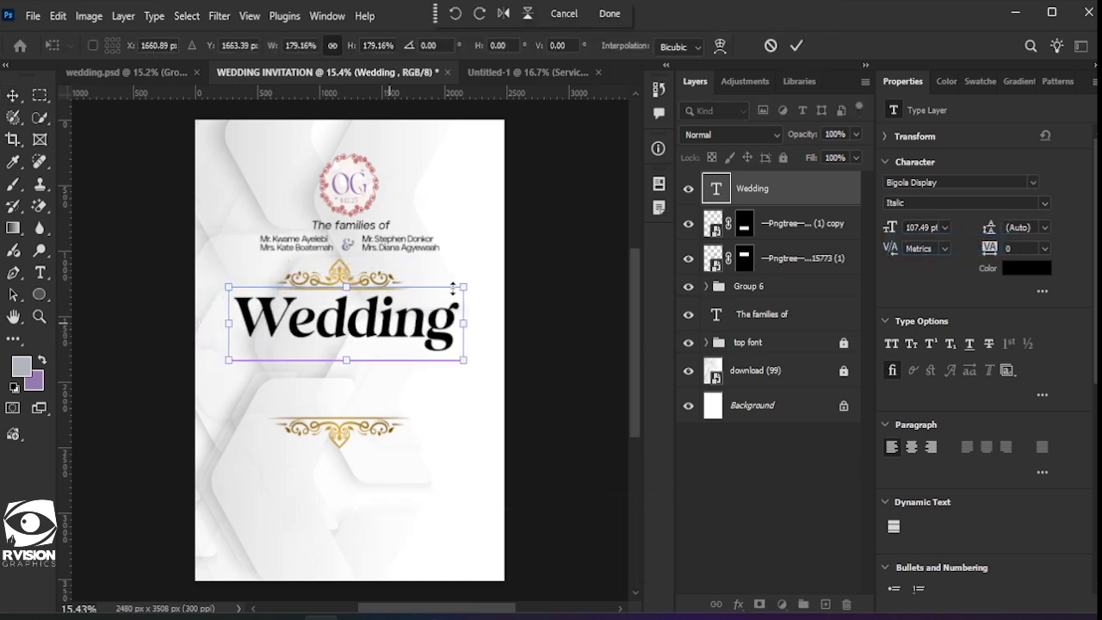
left_click_drag(457, 287, 408, 303)
left_click_drag(354, 333, 377, 324)
left_click_drag(439, 344, 419, 338)
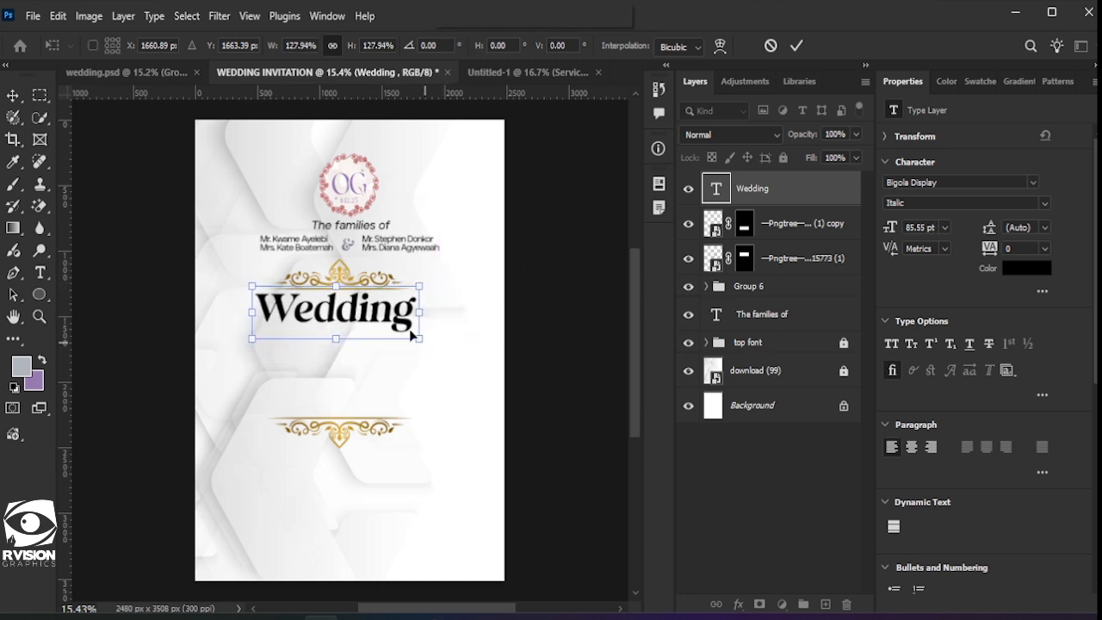
key("Right")
key("Right")
key("Right")
key("Right")
key("Right")
key("Right")
key("Right")
key("Right")
key("Right")
key("Down")
key("Down")
key("Down")
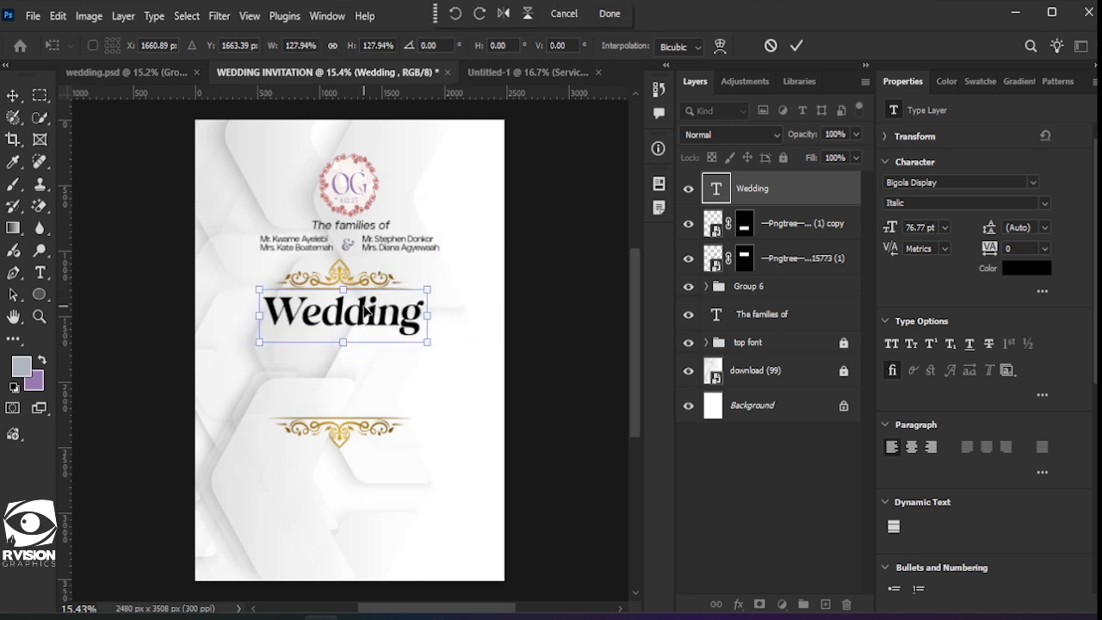
left_click(796, 44)
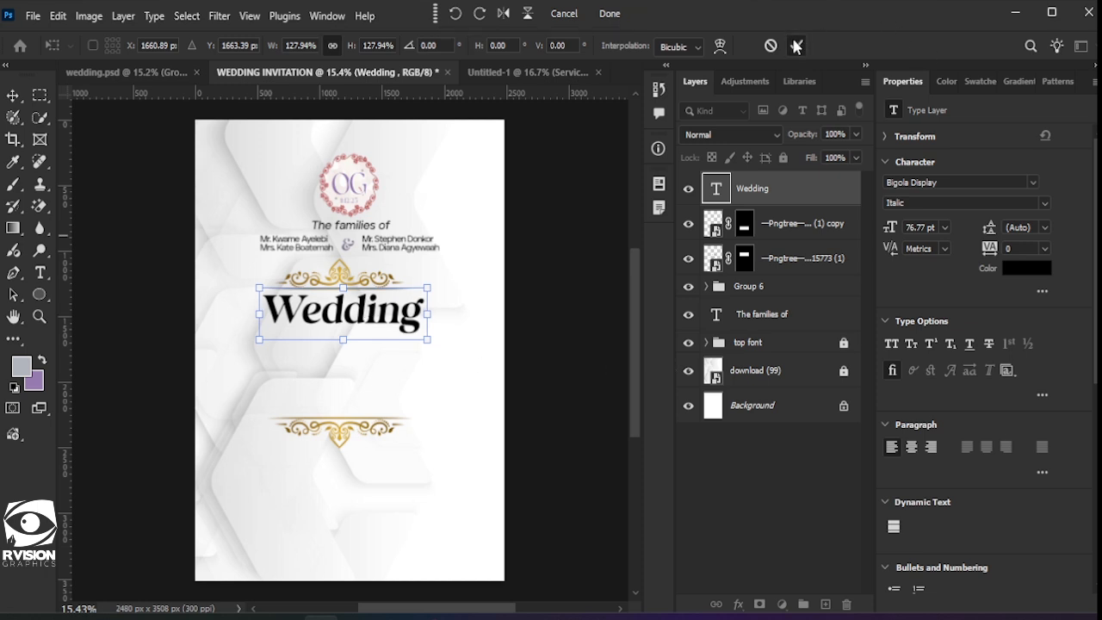
Step: Add a Gradient Overlay to 'Wedding' fading from grey b2b5bd to purple 82649c
left_click(738, 604)
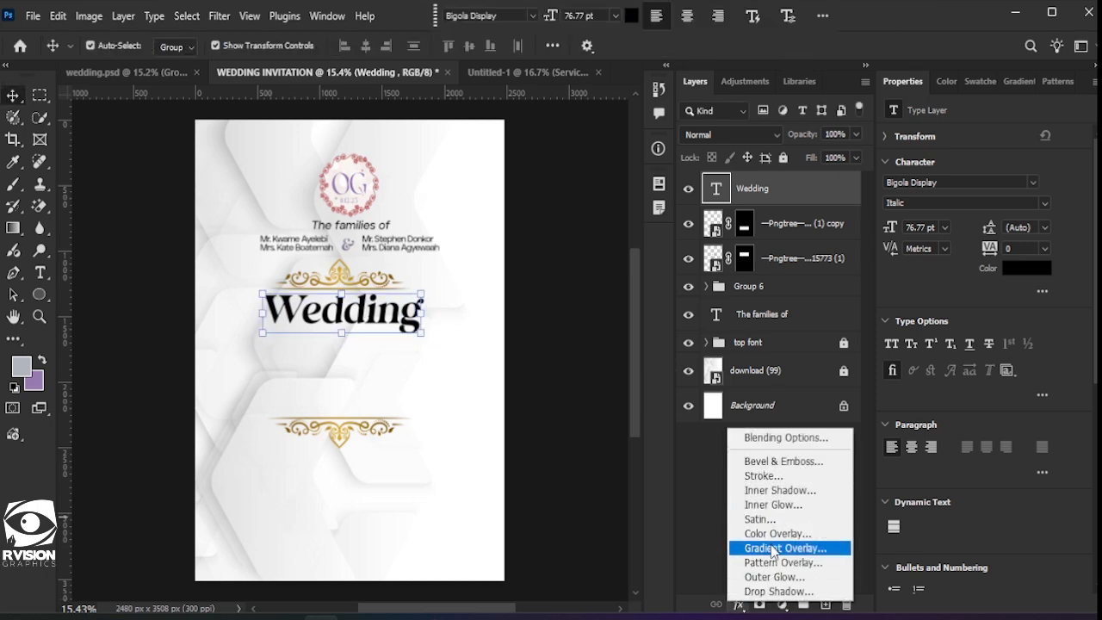
left_click(773, 549)
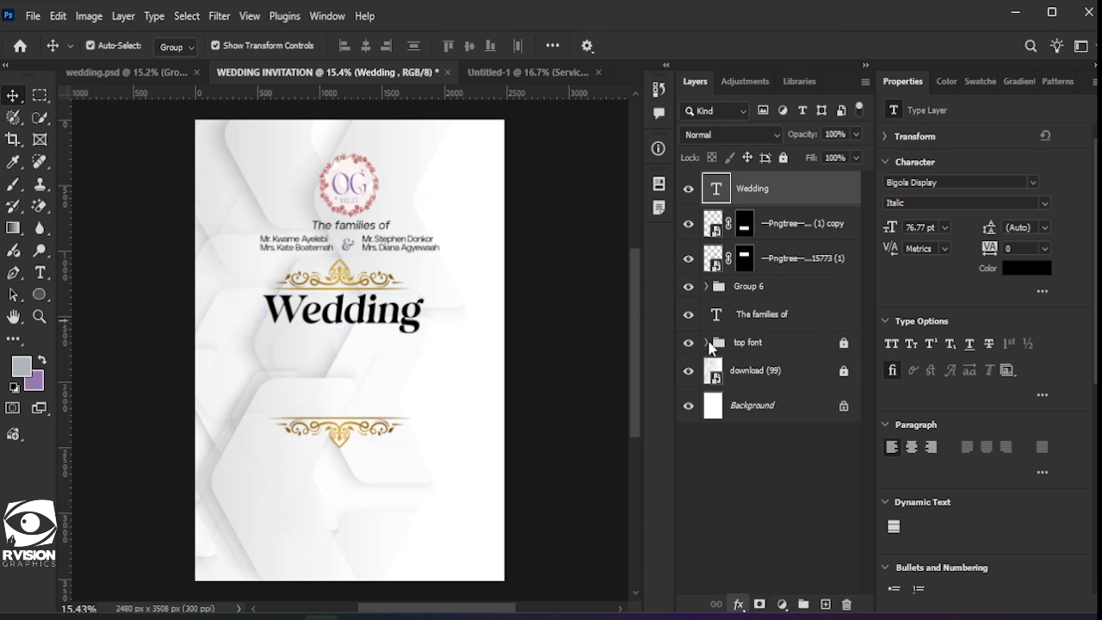
left_click(831, 195)
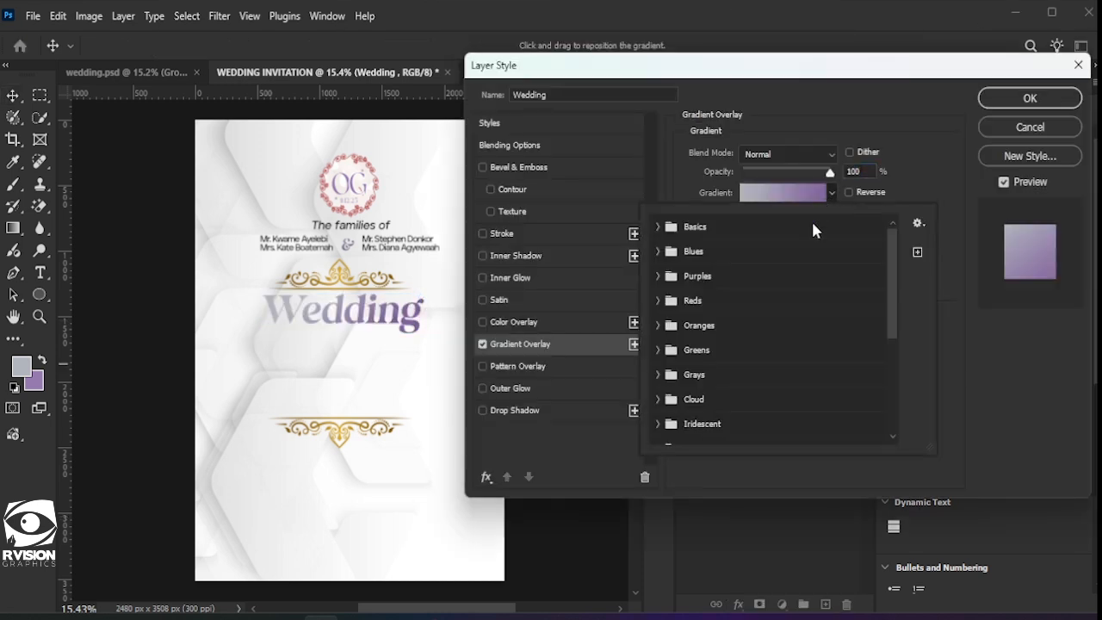
left_click(777, 196)
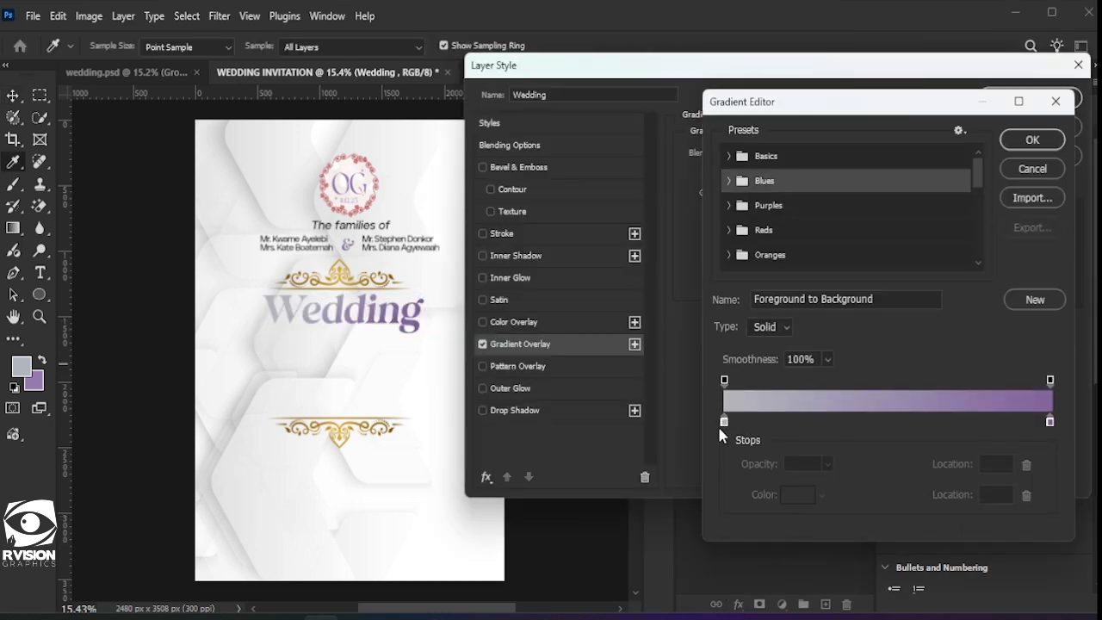
scroll(792, 239, "down", 6)
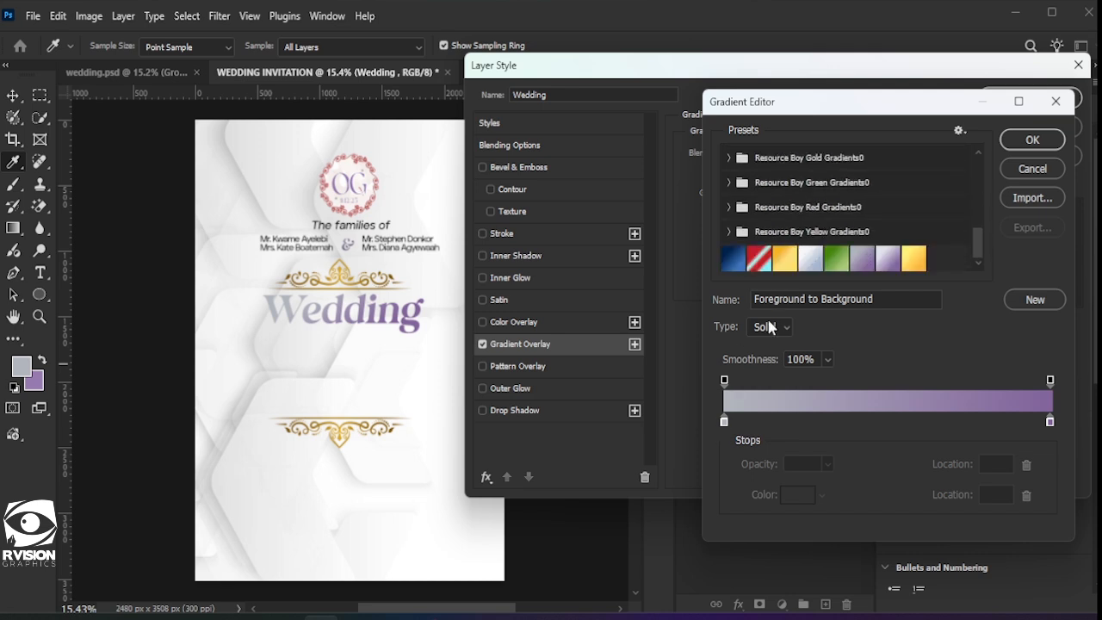
left_click(725, 422)
left_click(798, 495)
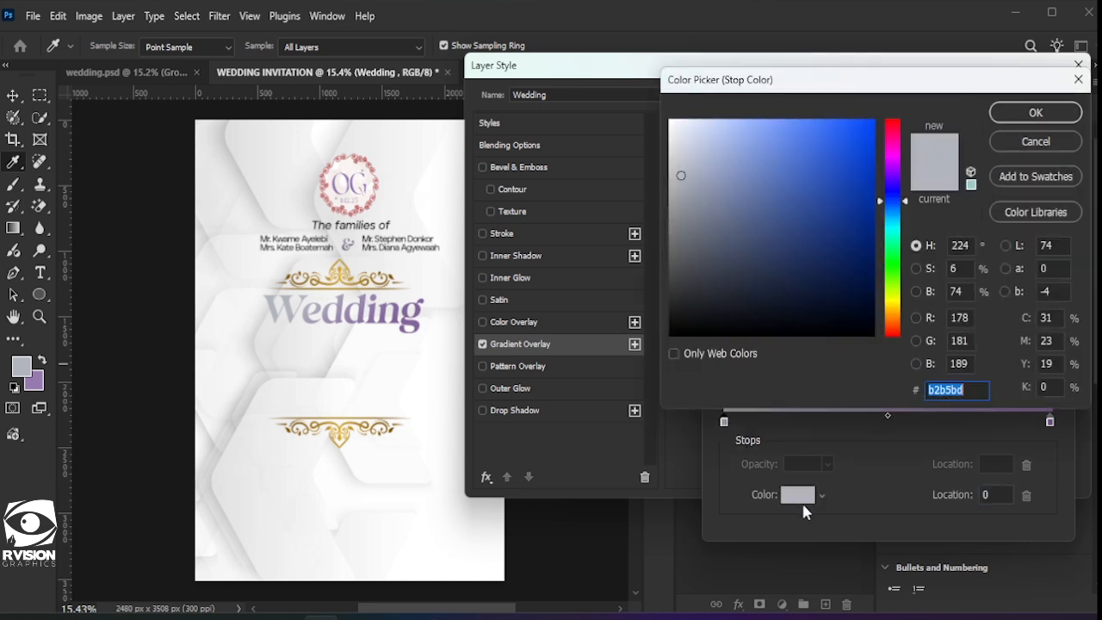
left_click(1036, 118)
double_click(1050, 422)
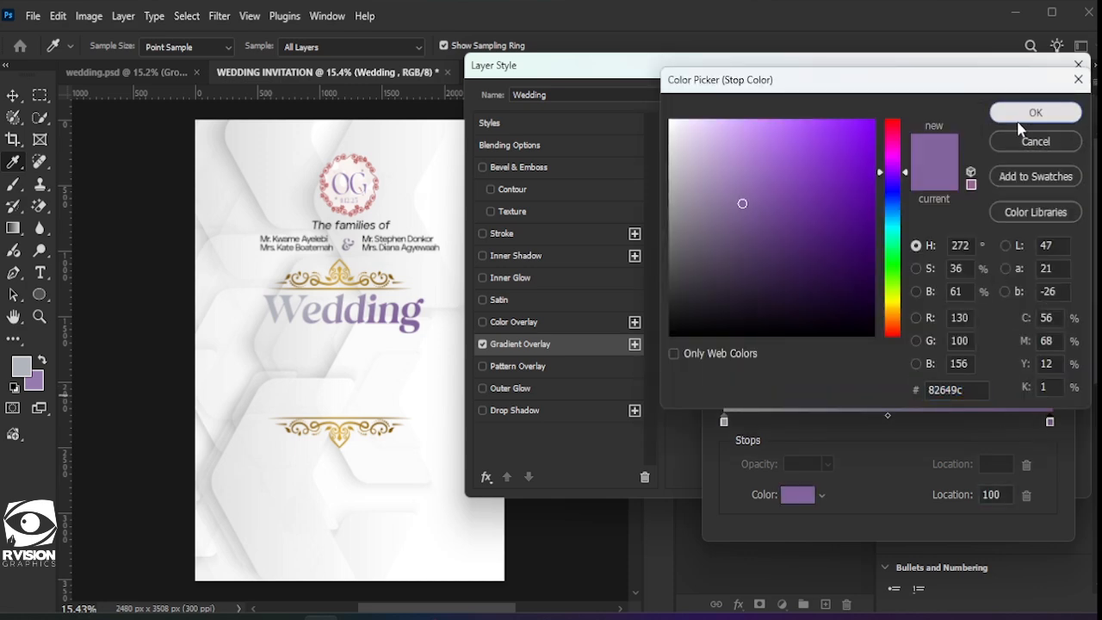
left_click(1057, 112)
left_click(1032, 140)
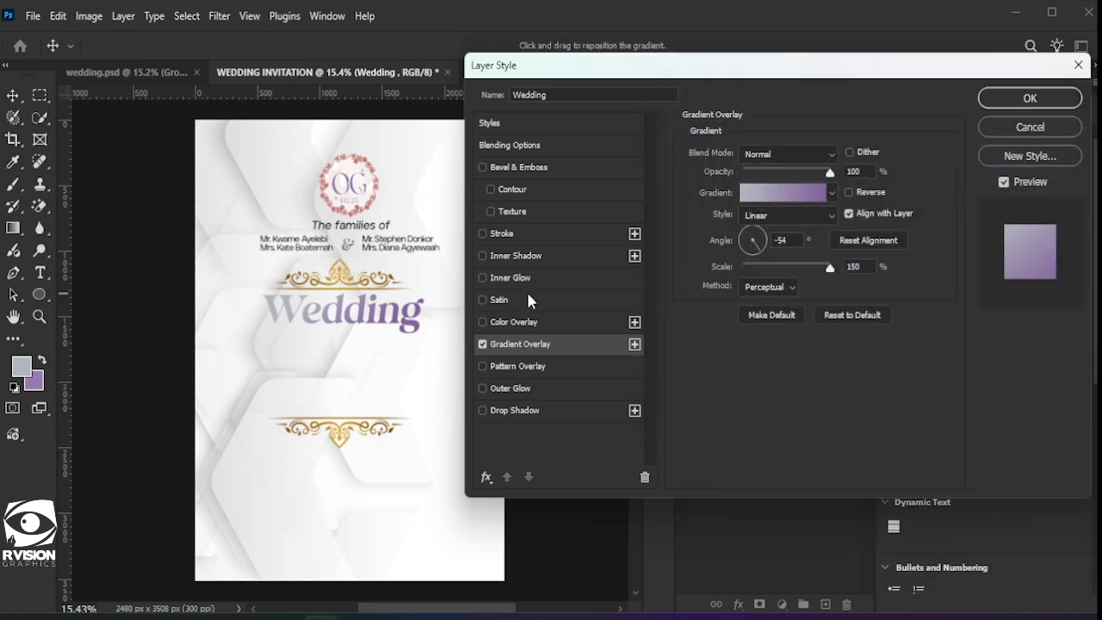
left_click(1014, 105)
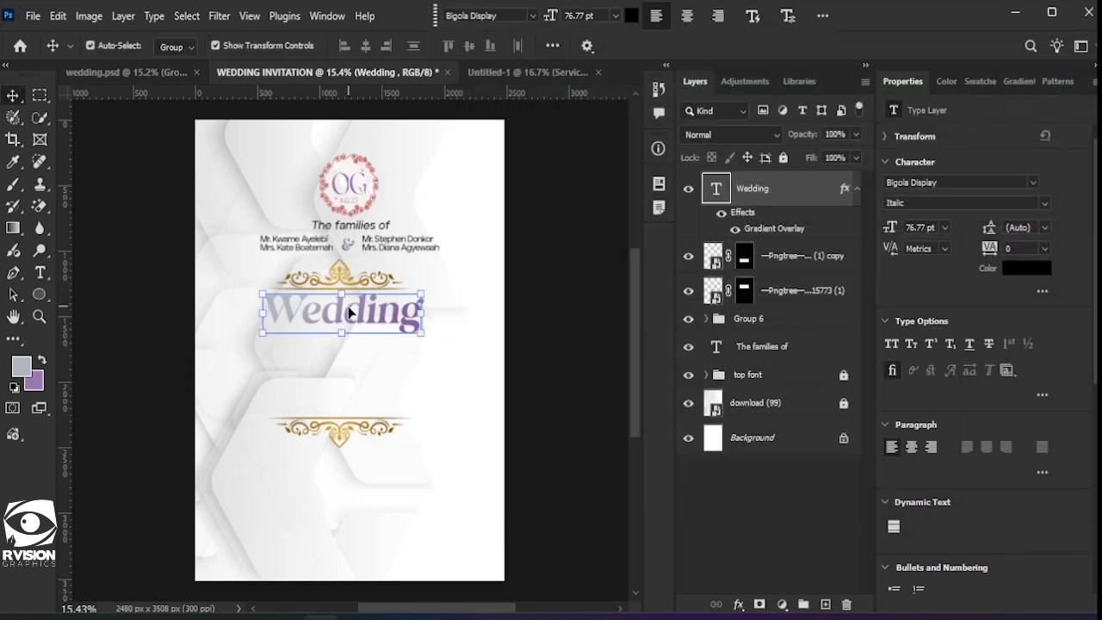
Step: Centre the 'Wedding' title horizontally on the page
left_click_drag(350, 313, 346, 312)
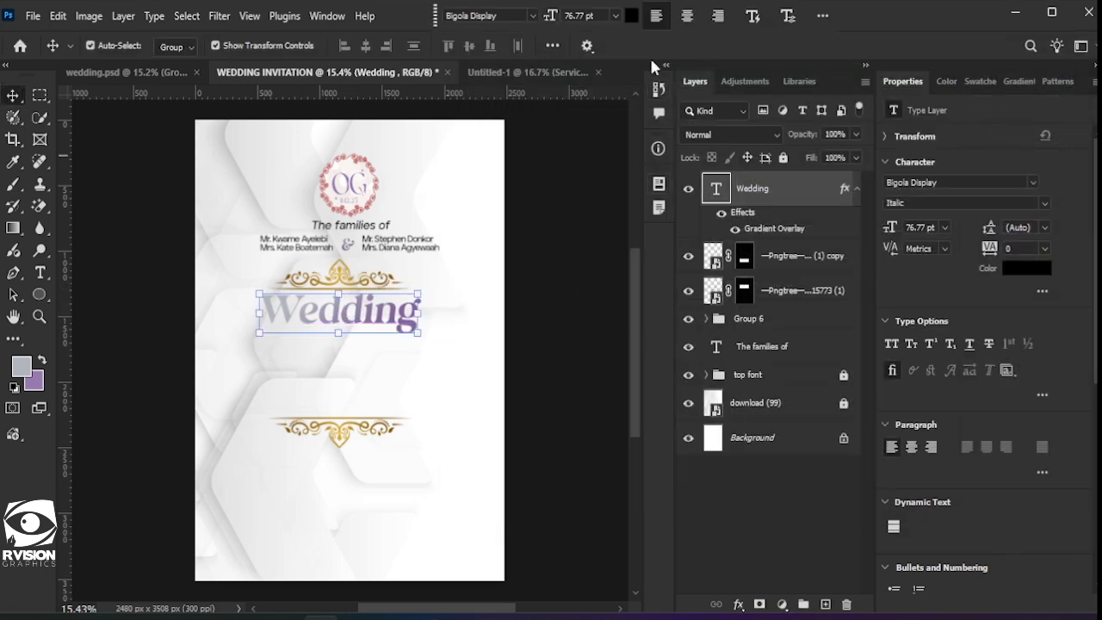
left_click(509, 333)
left_click(362, 317)
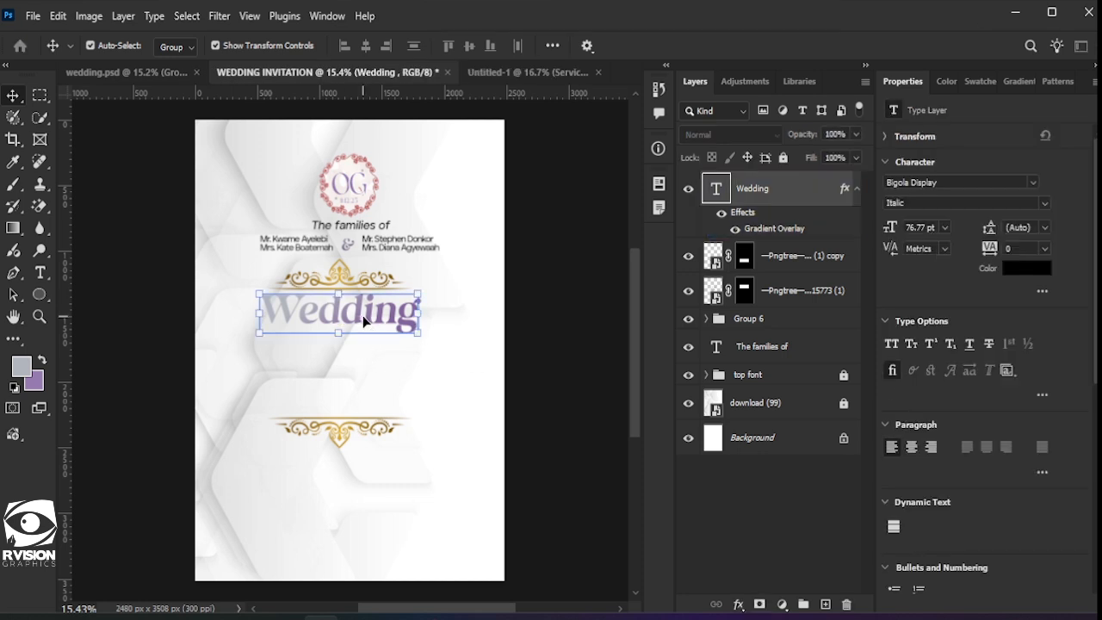
key("ctrl+a")
left_click(366, 48)
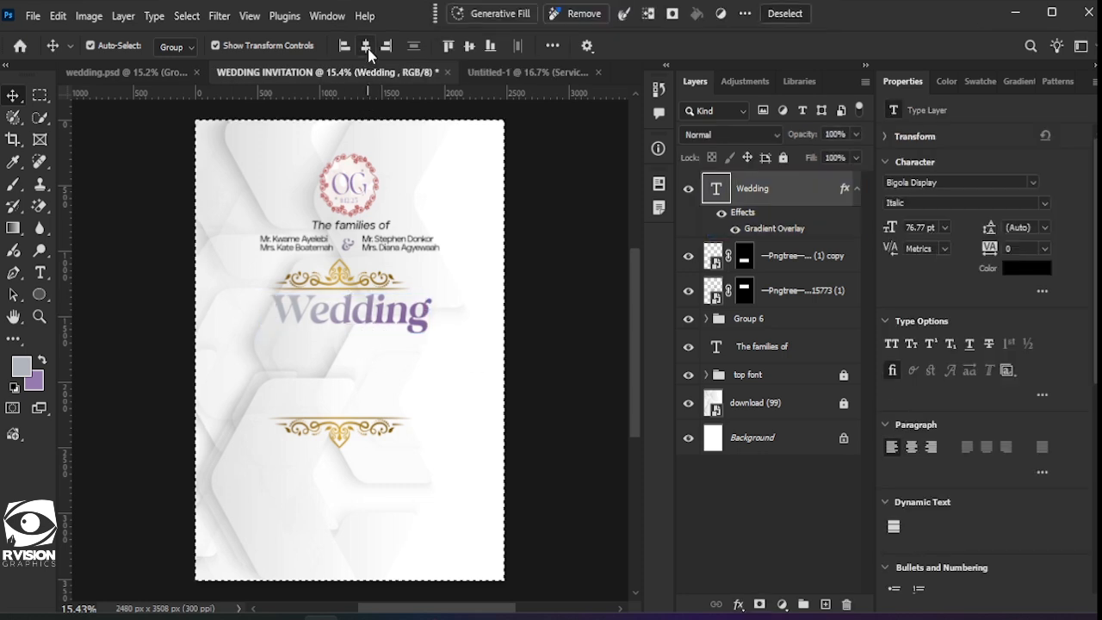
left_click(783, 13)
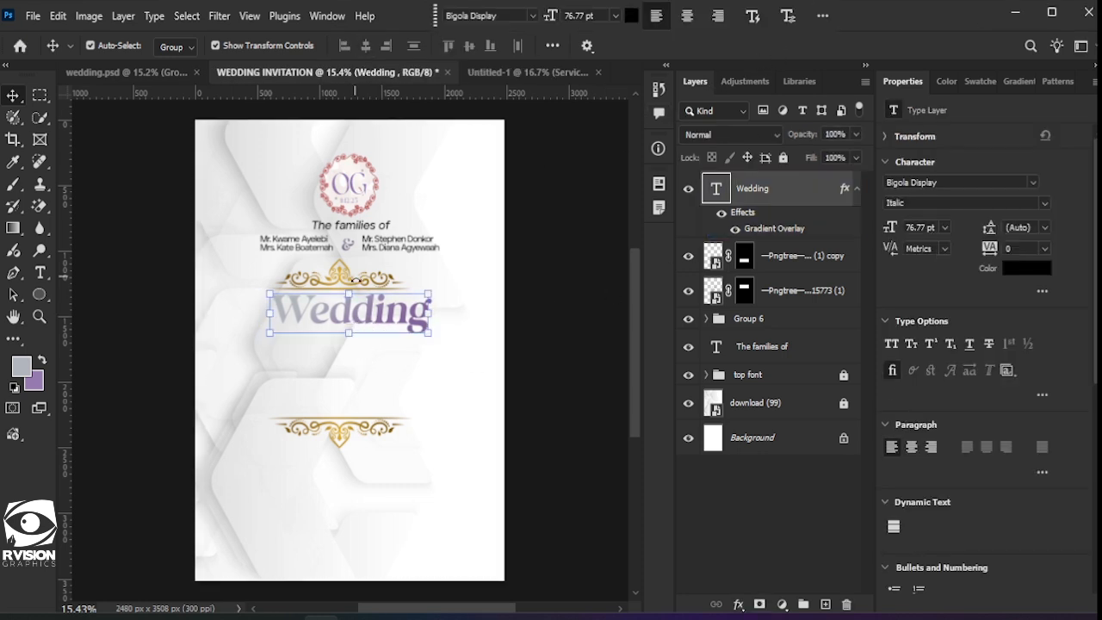
key("ctrl+t")
left_click(796, 45)
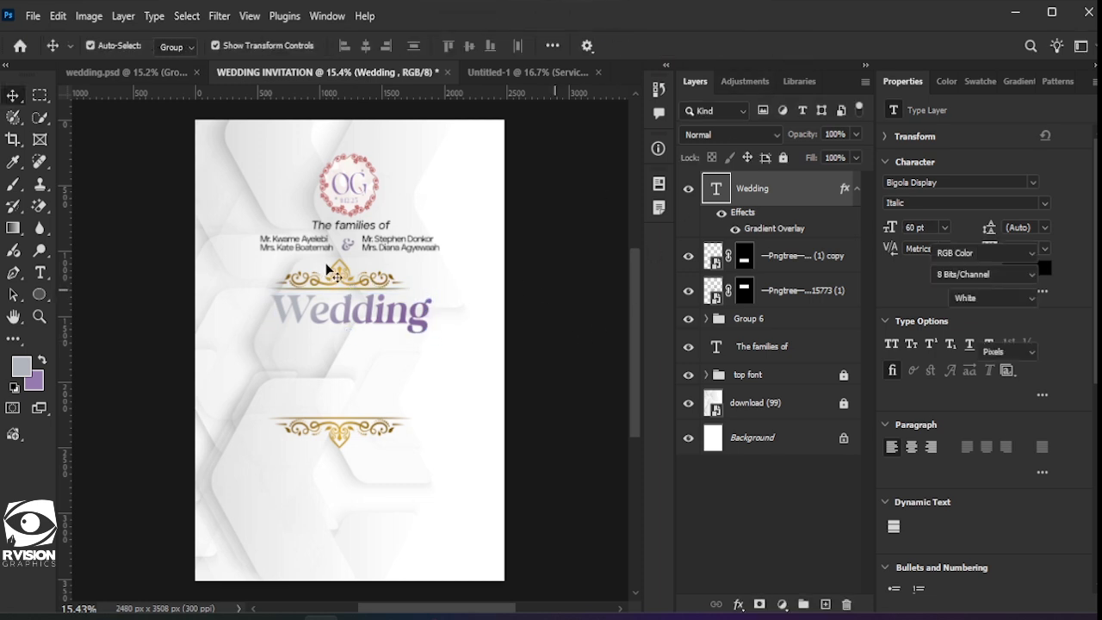
Step: Centre both gold ornament layers horizontally on the page
left_click(716, 293)
left_click(796, 259, "ctrl")
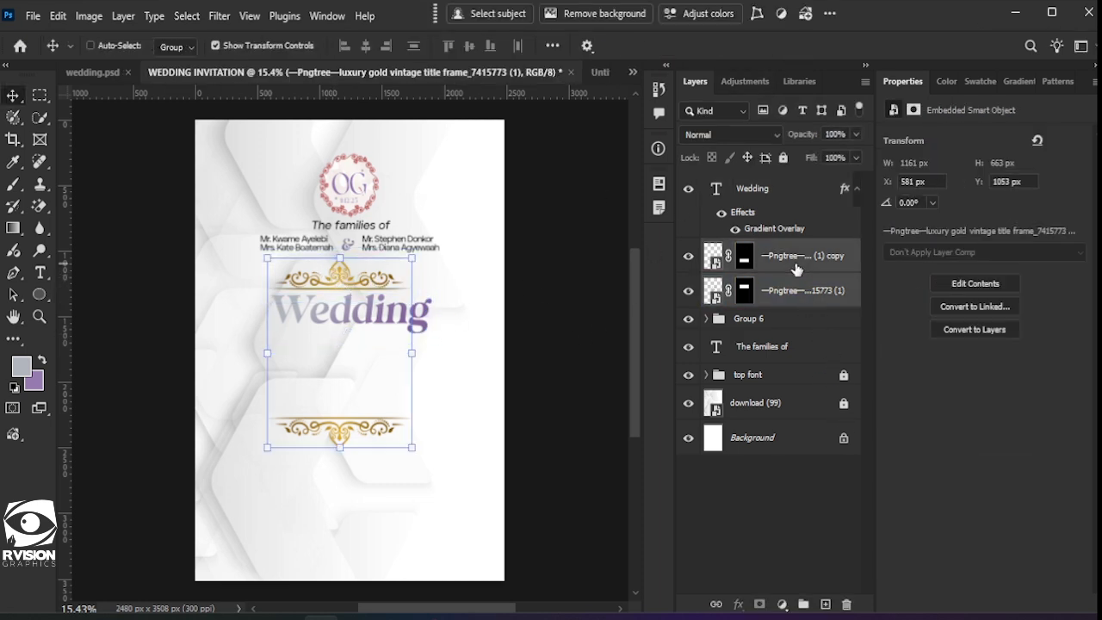
key("ctrl+a")
left_click(365, 45)
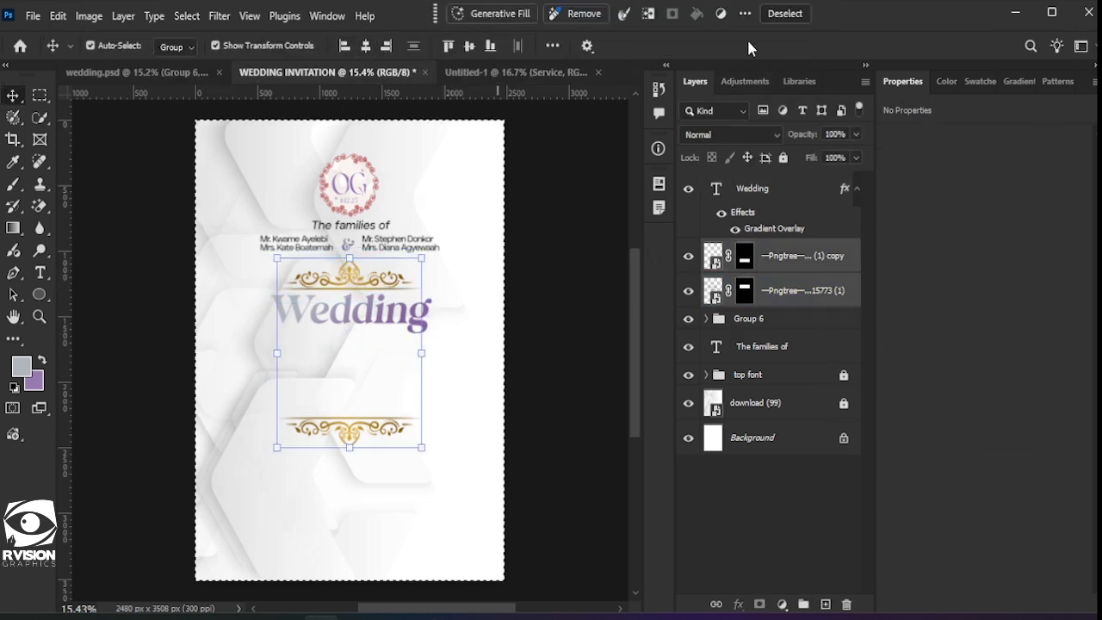
left_click(785, 14)
left_click(468, 319)
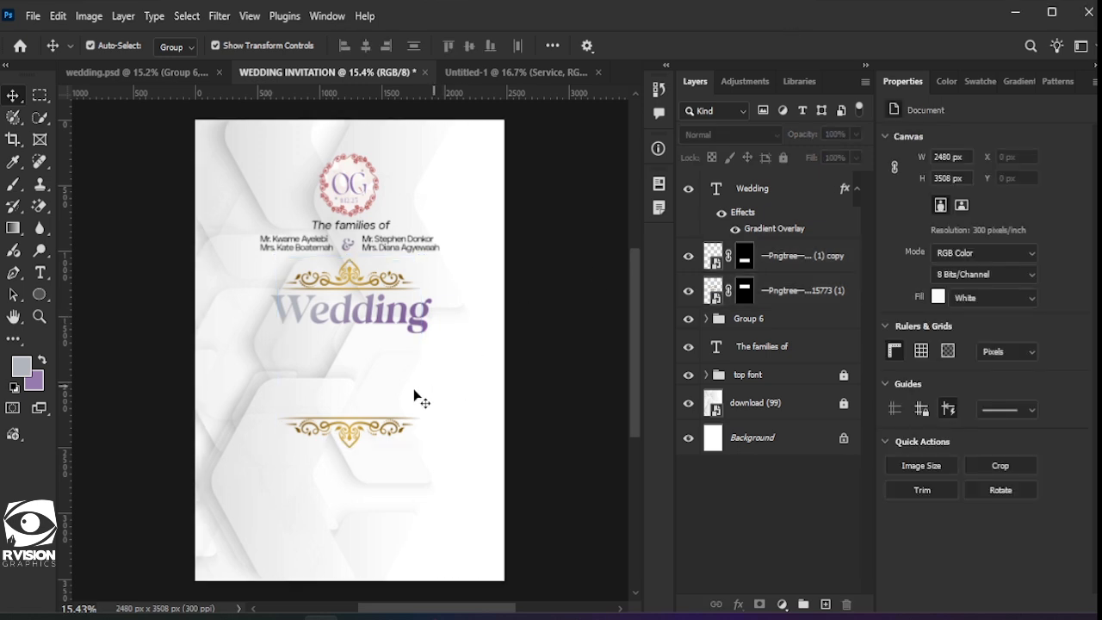
left_click(373, 318)
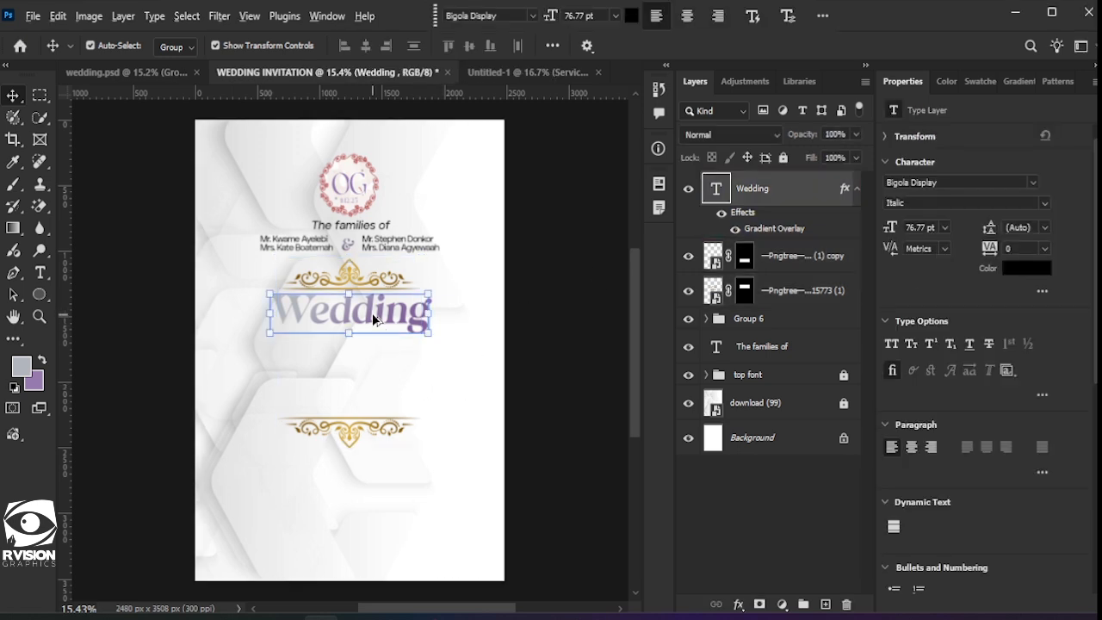
Step: Duplicate 'Wedding' just below itself and retype the copy as 'Invitation'
left_click_drag(374, 319, 365, 349)
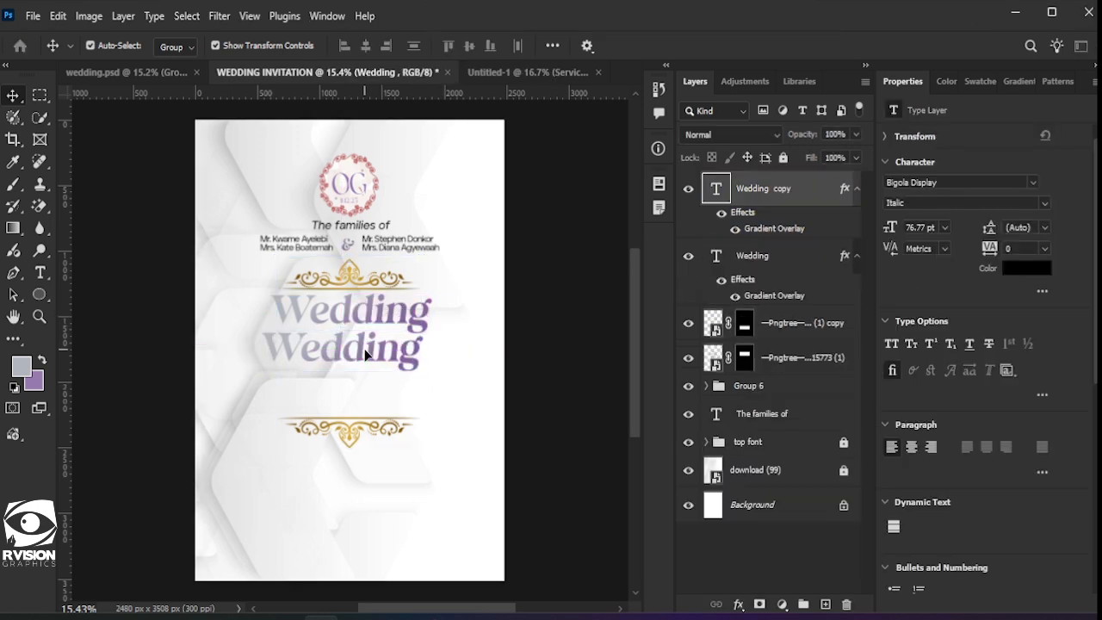
double_click(365, 346)
type("Inv")
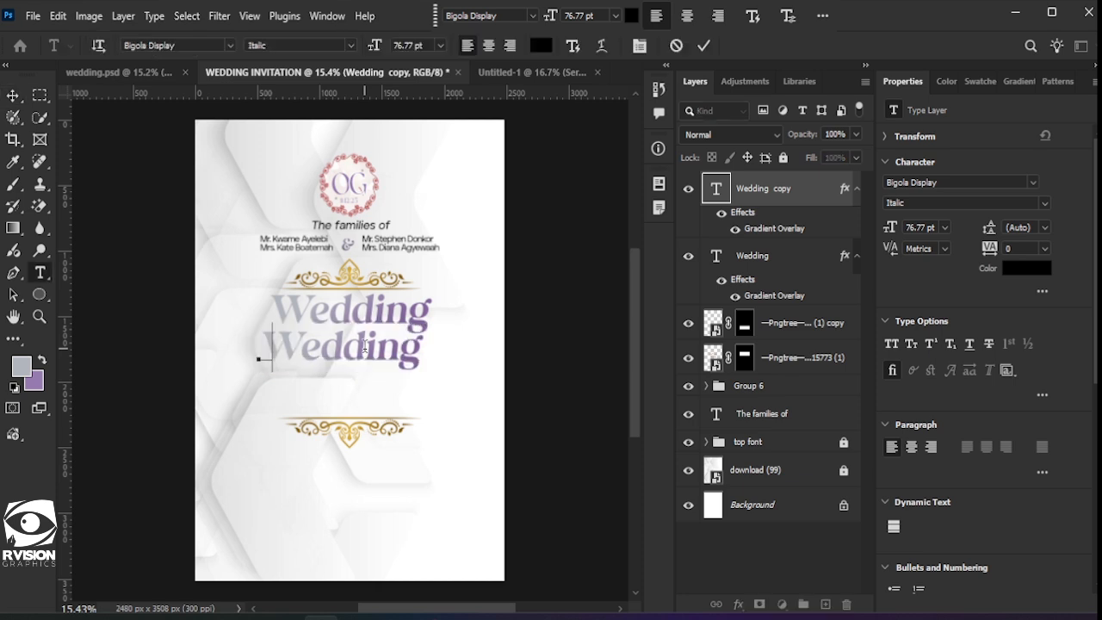
type("i")
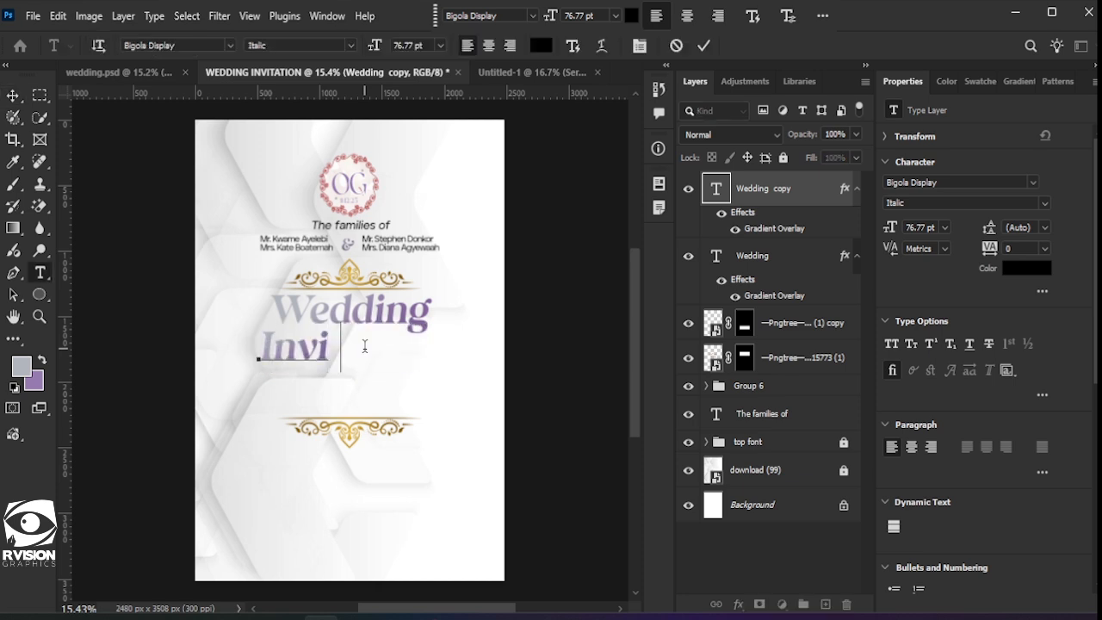
type("tation")
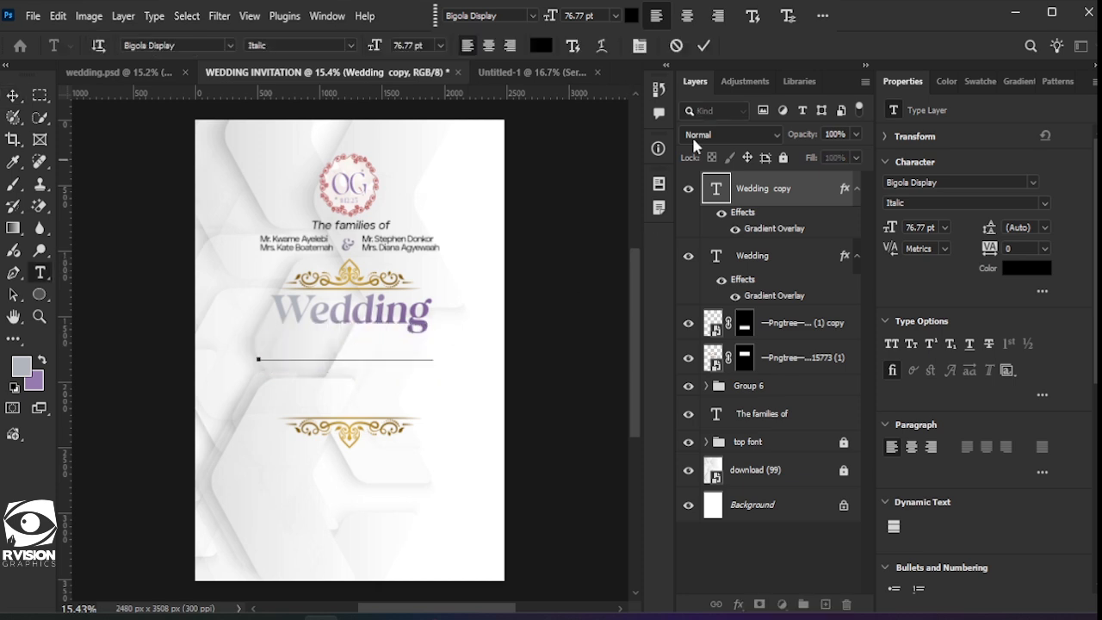
left_click(703, 45)
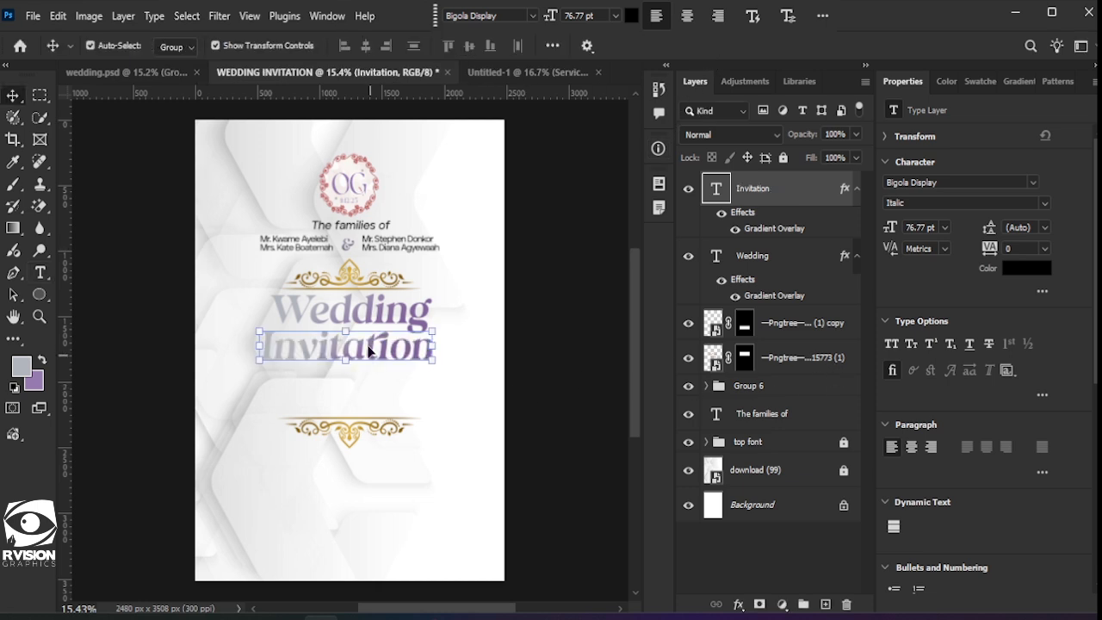
left_click(894, 376)
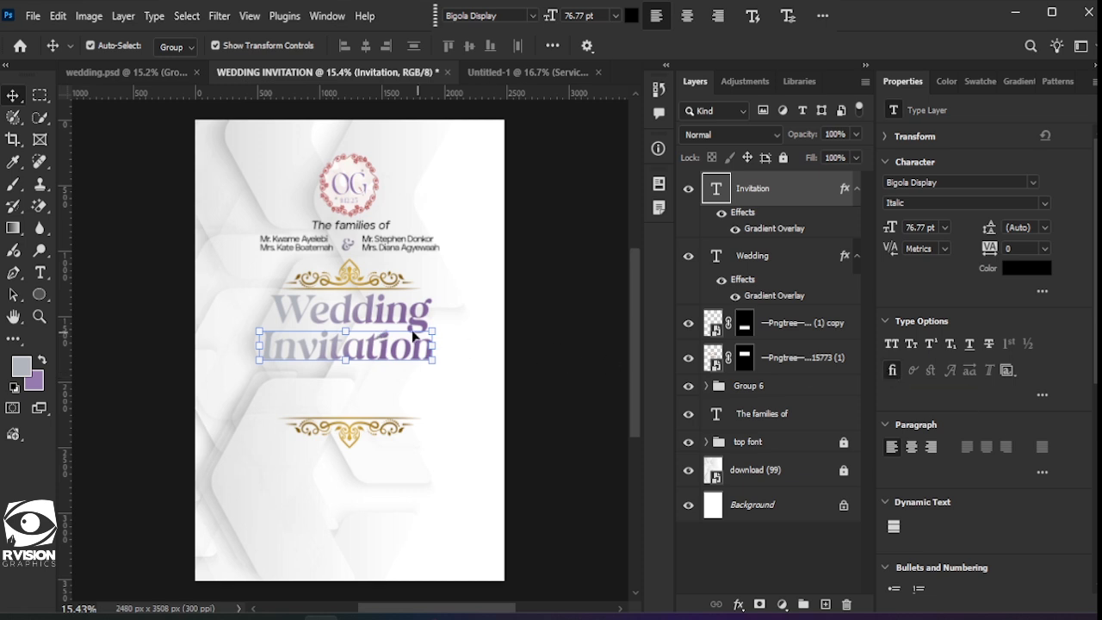
Step: Scale 'Invitation' down to about 72.63% (55.75 pt) and nudge it just under 'Wedding'
left_click_drag(441, 327, 337, 345)
left_click_drag(337, 346, 339, 347)
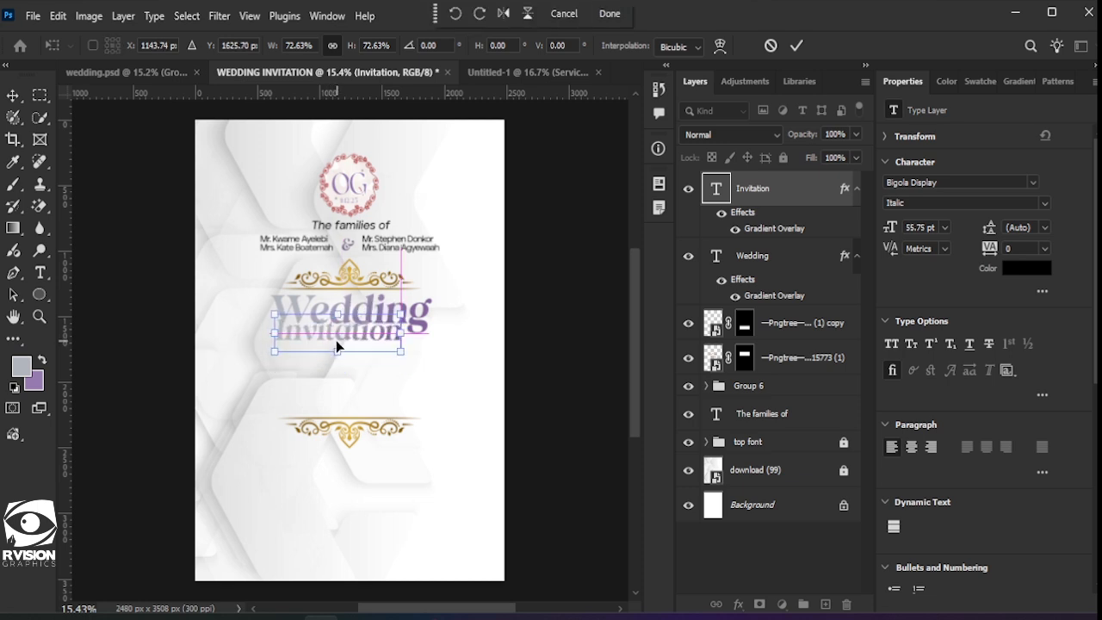
key("Right")
key("Down")
key("Down")
key("Down")
key("Down")
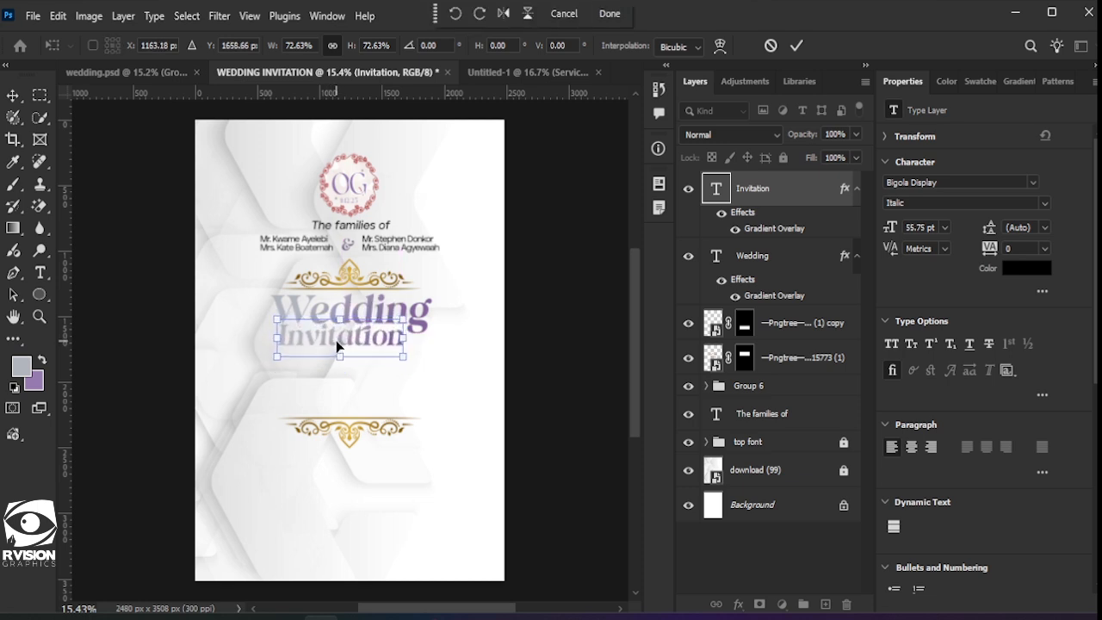
key("Left")
key("Left")
key("Left")
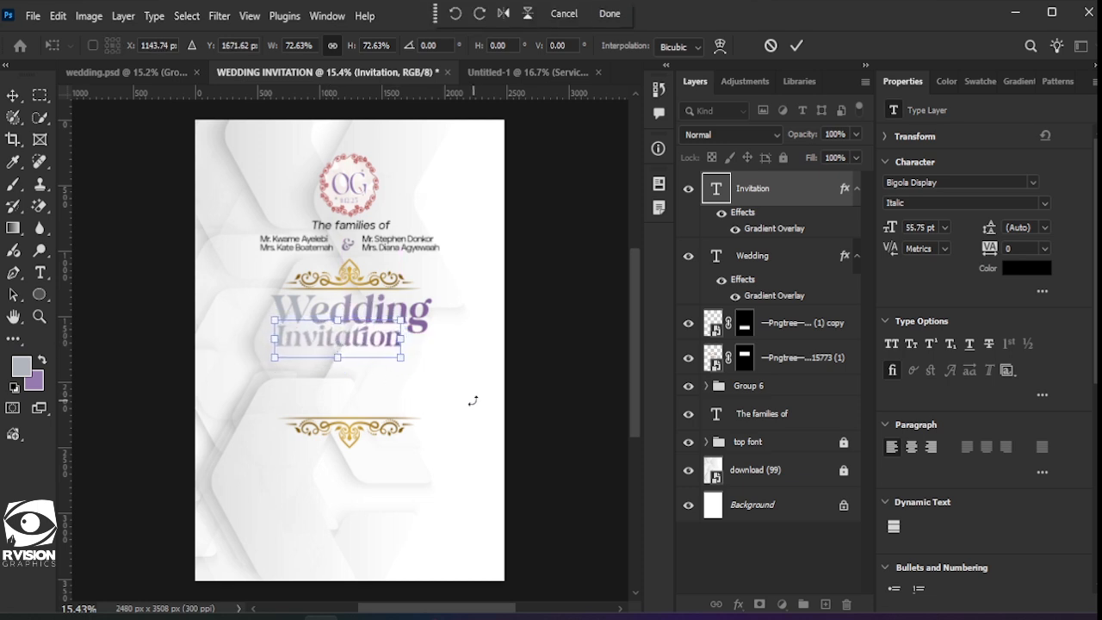
Step: Type the first partner's full name below 'Invitation' and set it in Gotham Bold
key("Return")
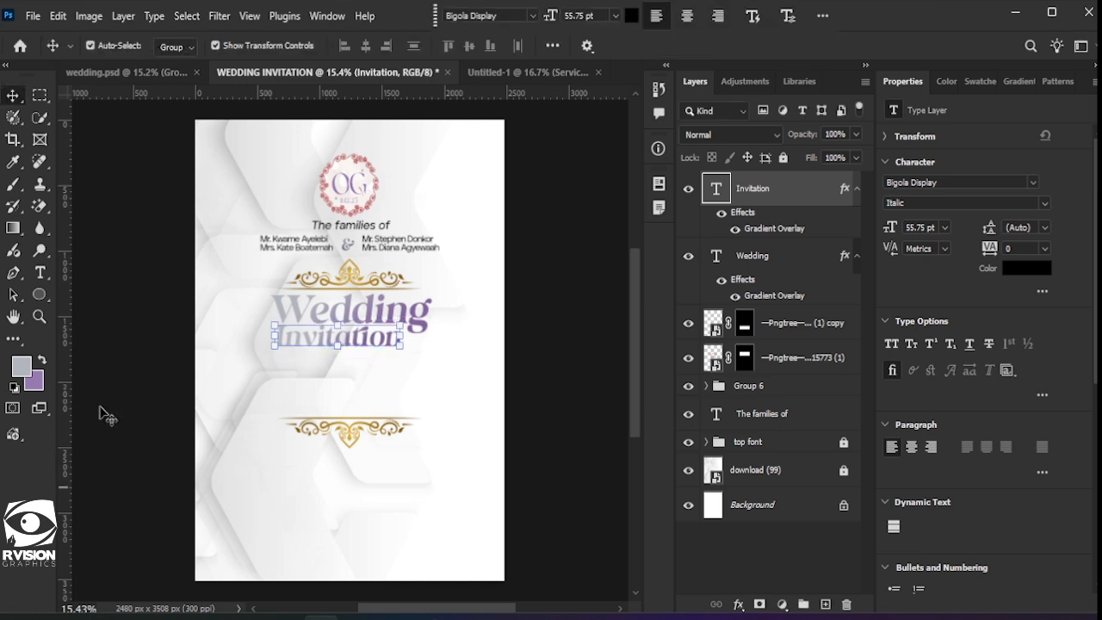
left_click(40, 272)
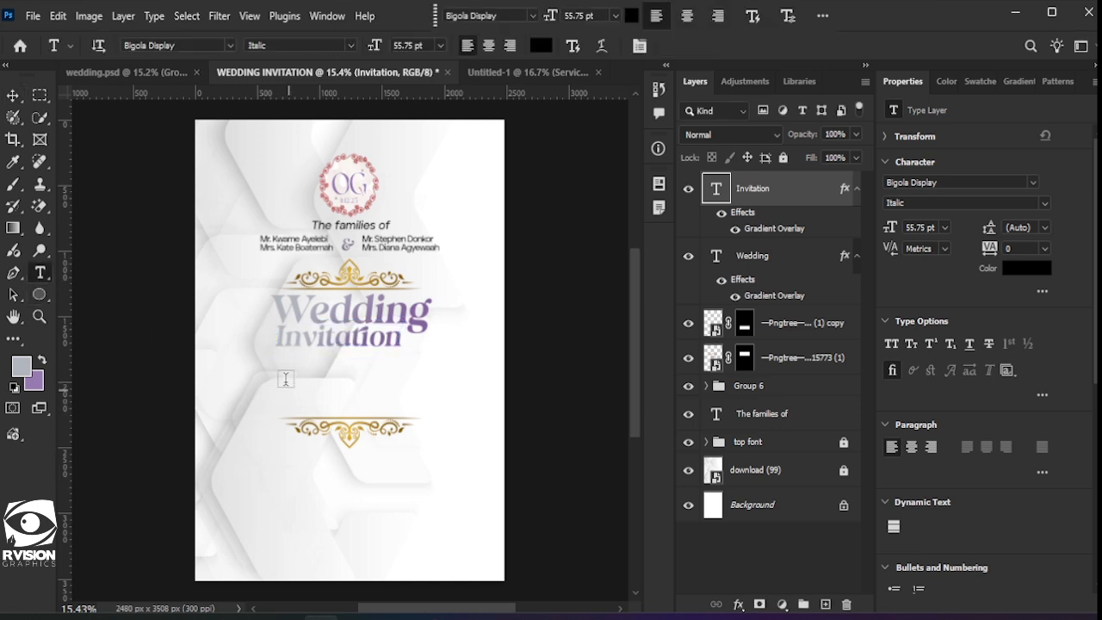
left_click(274, 371)
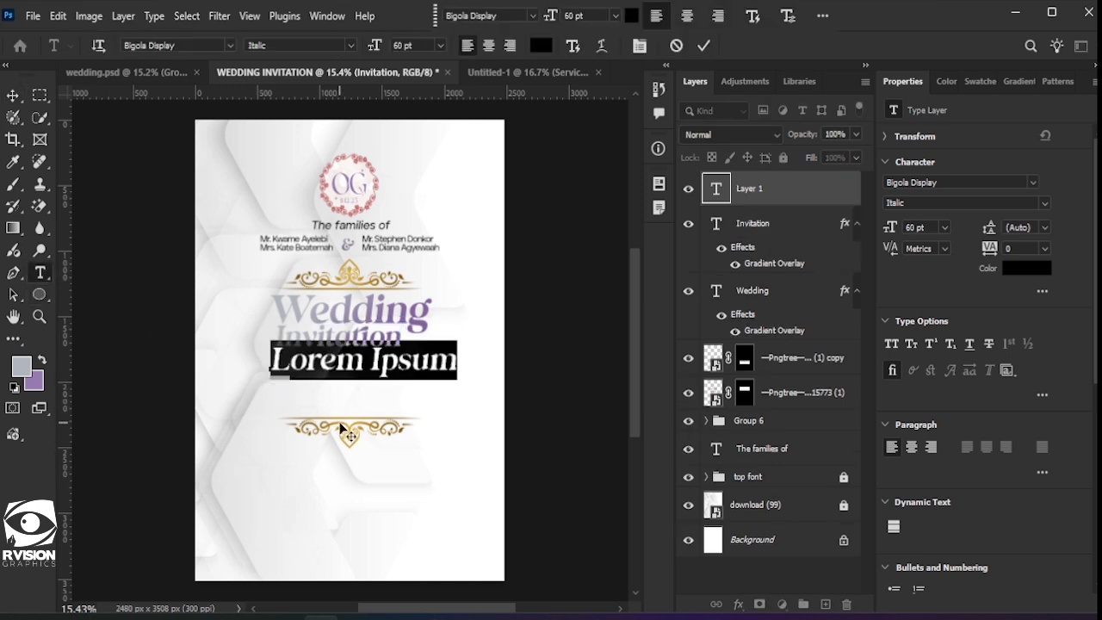
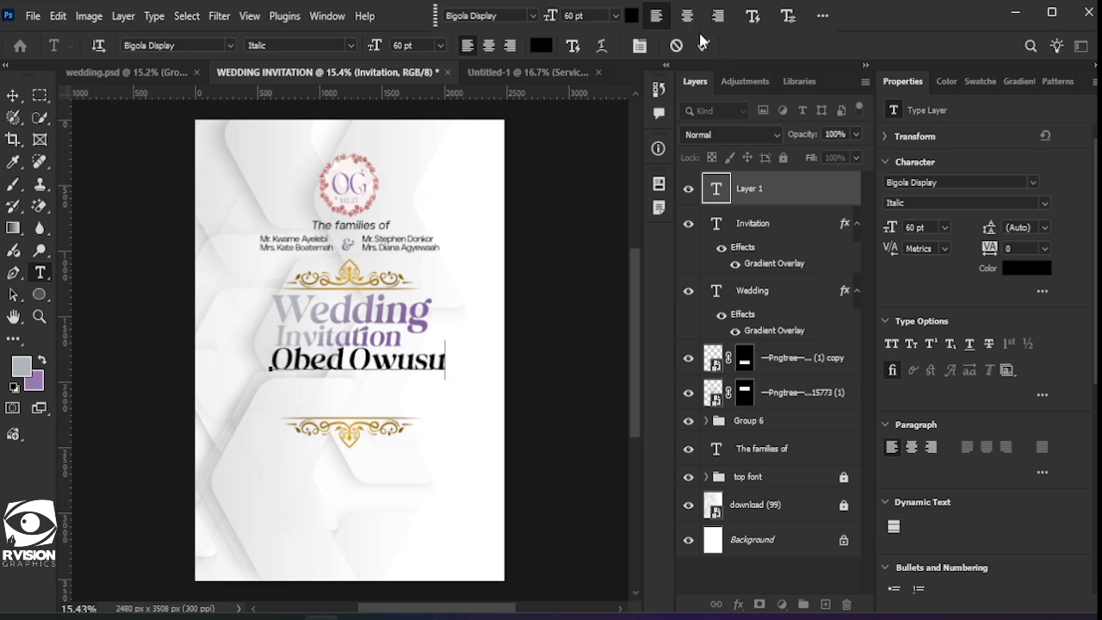
left_click(702, 42)
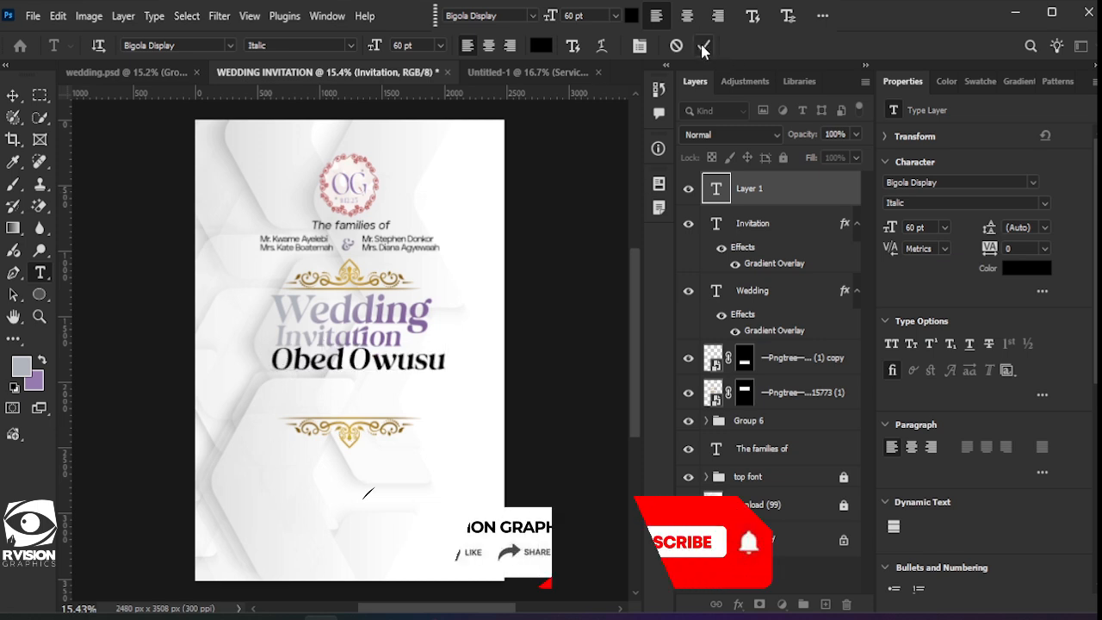
left_click(1033, 183)
left_click(964, 340)
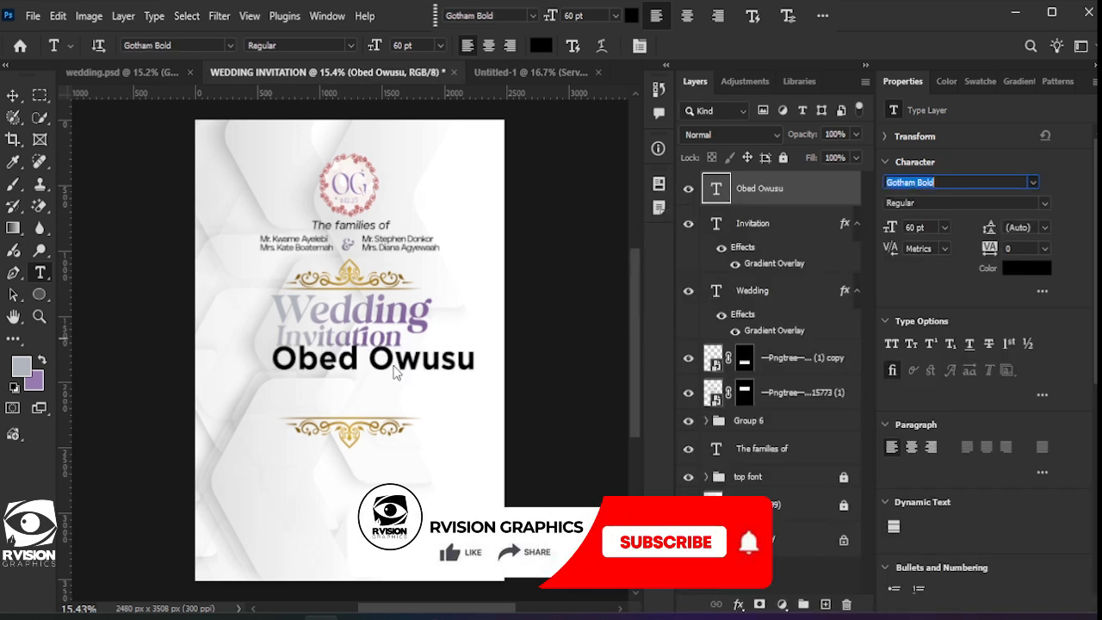
Step: Set the surname to Gotham Book and tighten the line's tracking to -120
double_click(361, 359)
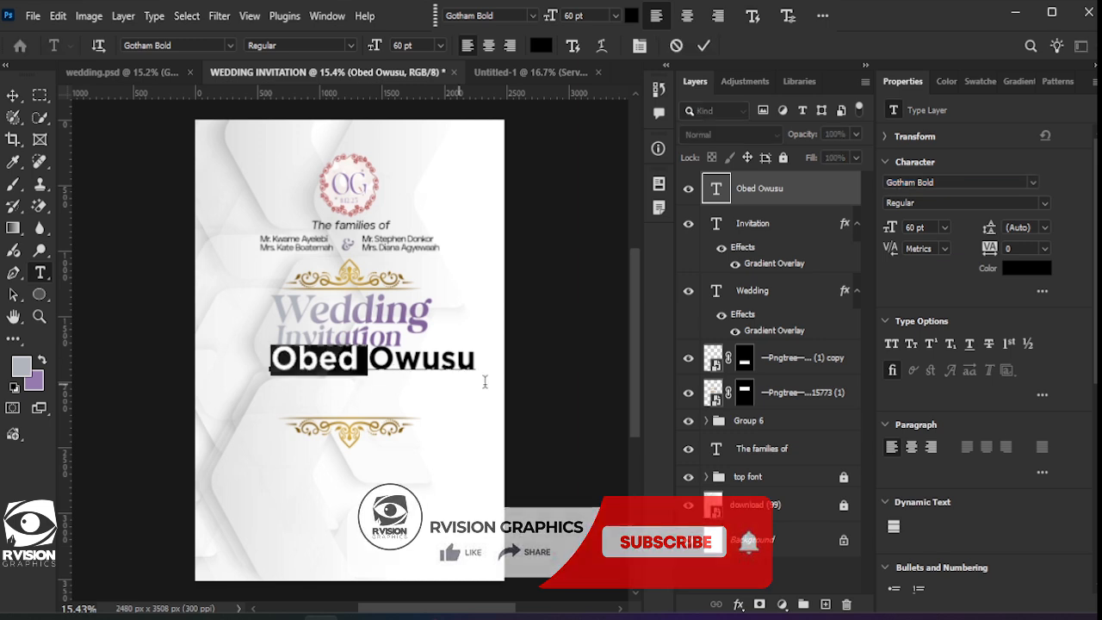
left_click_drag(502, 387, 371, 358)
left_click(439, 363)
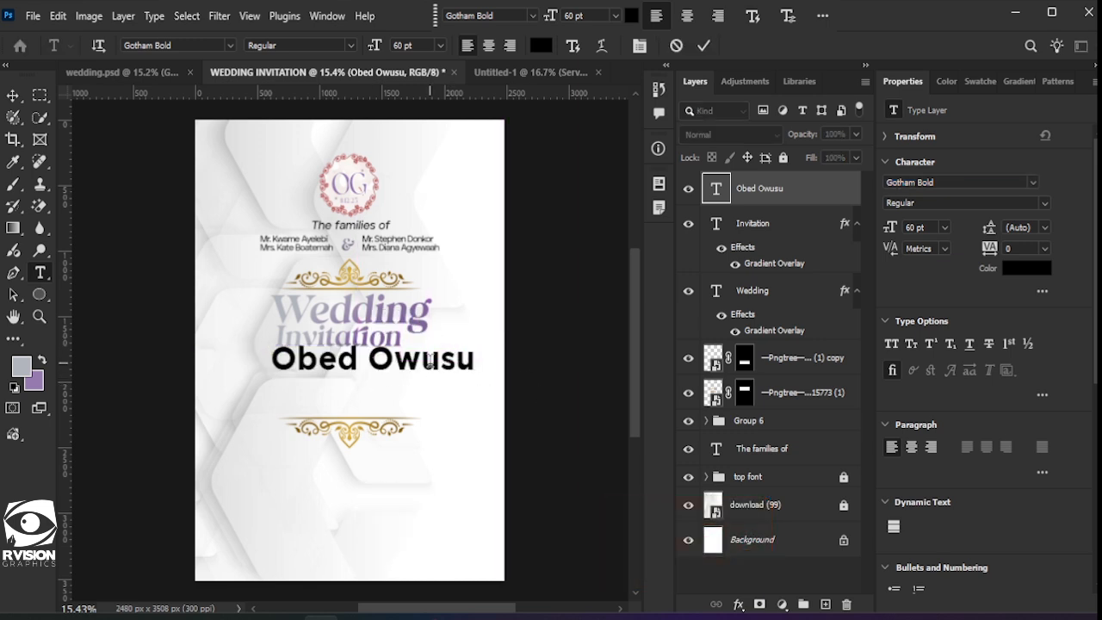
left_click(430, 362)
left_click(561, 287)
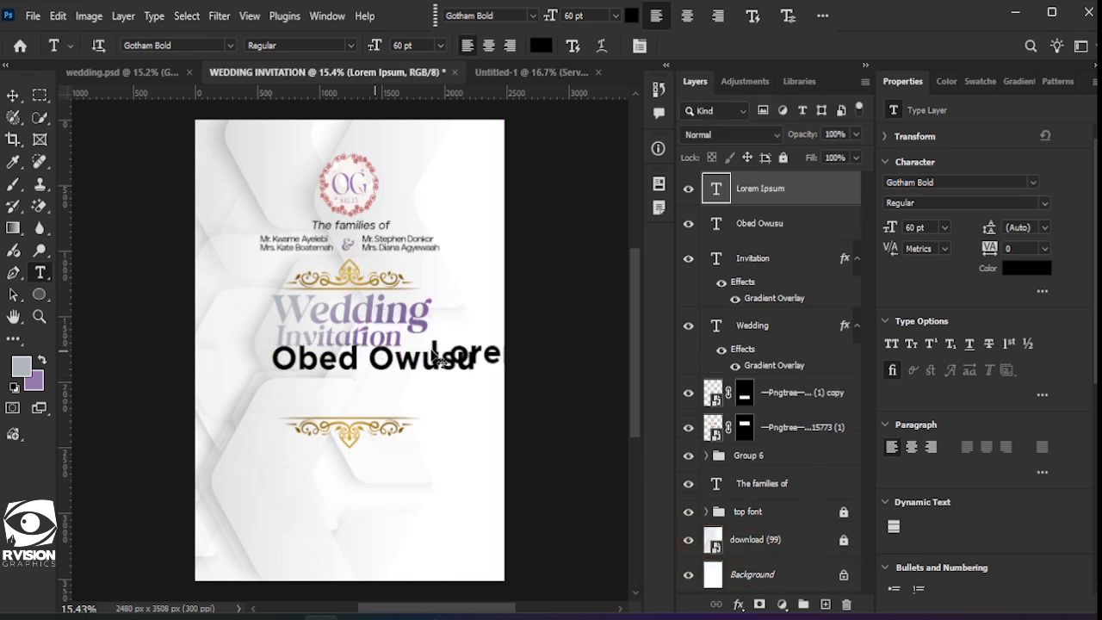
key("ctrl+z")
left_click_drag(384, 358, 504, 365)
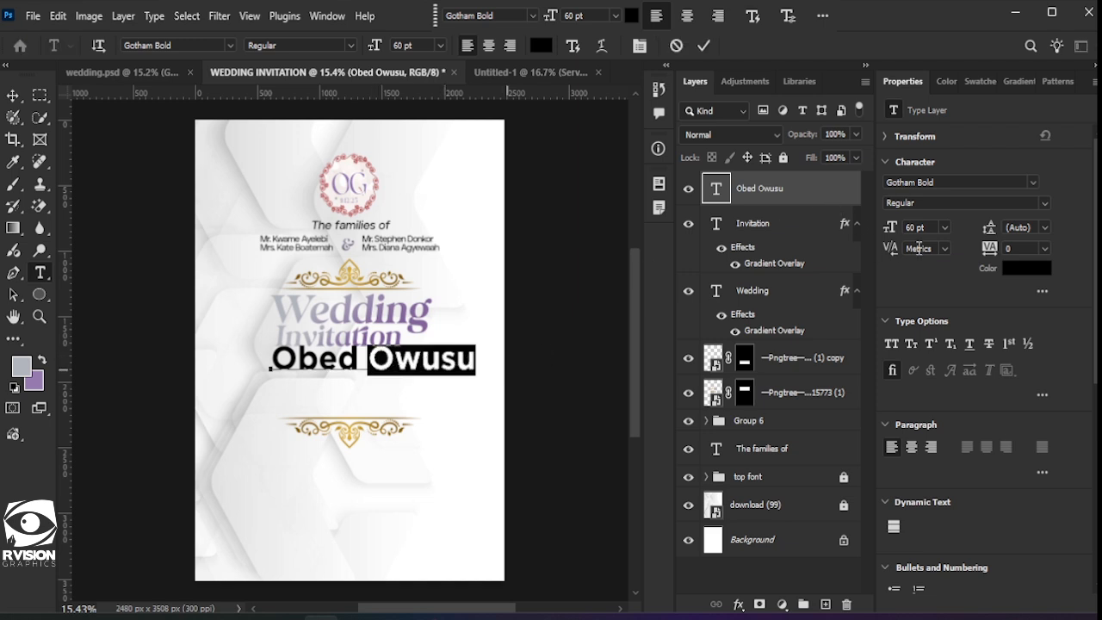
left_click(1018, 204)
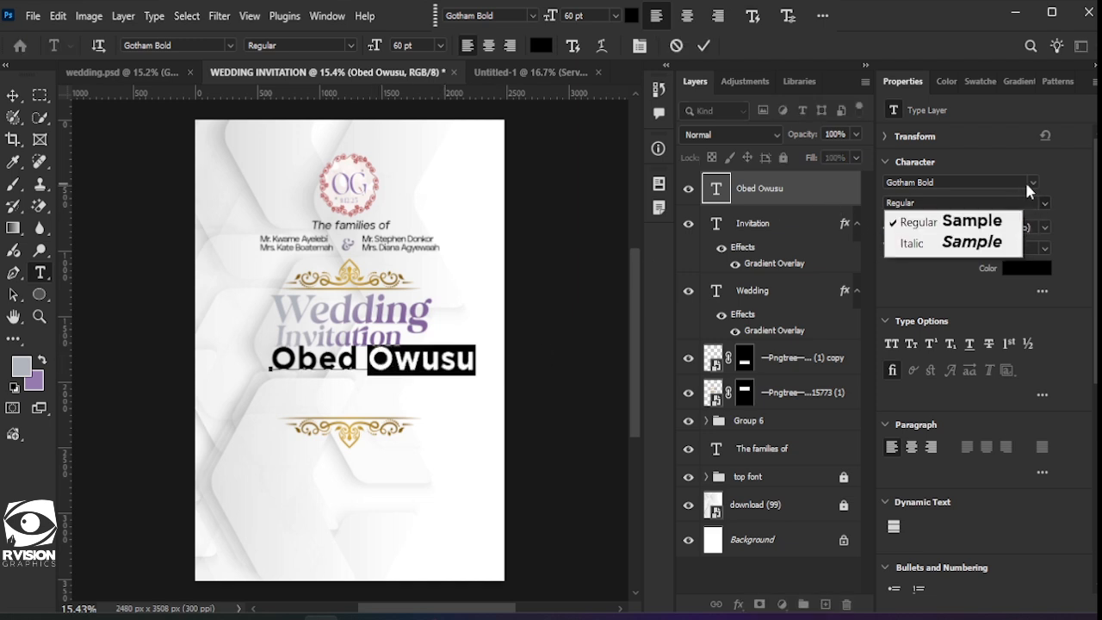
left_click(1030, 185)
left_click(1032, 184)
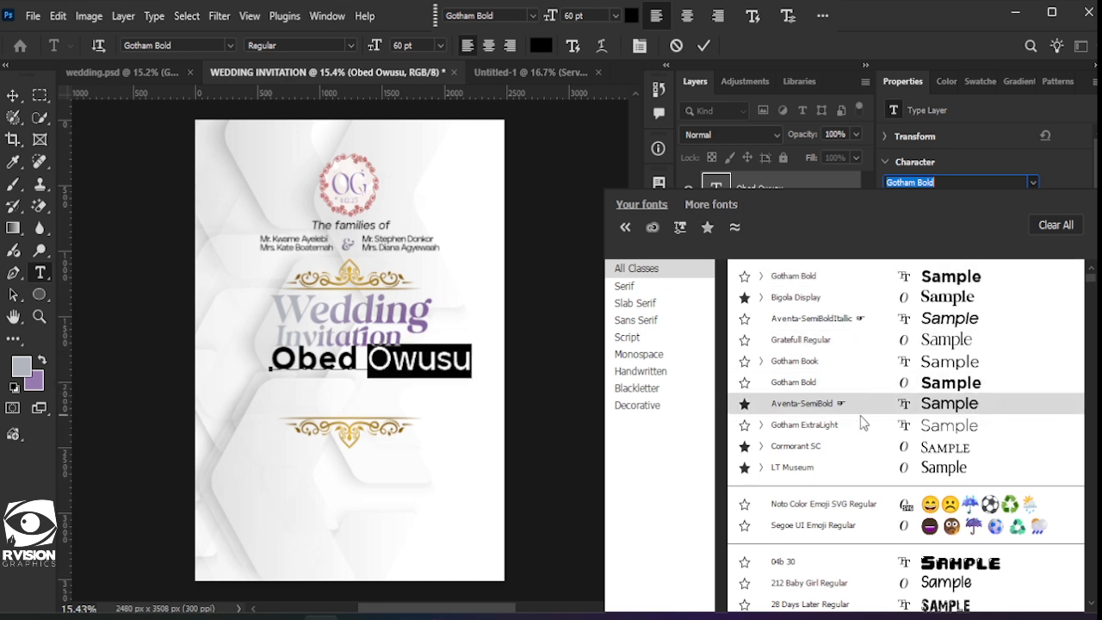
left_click(876, 368)
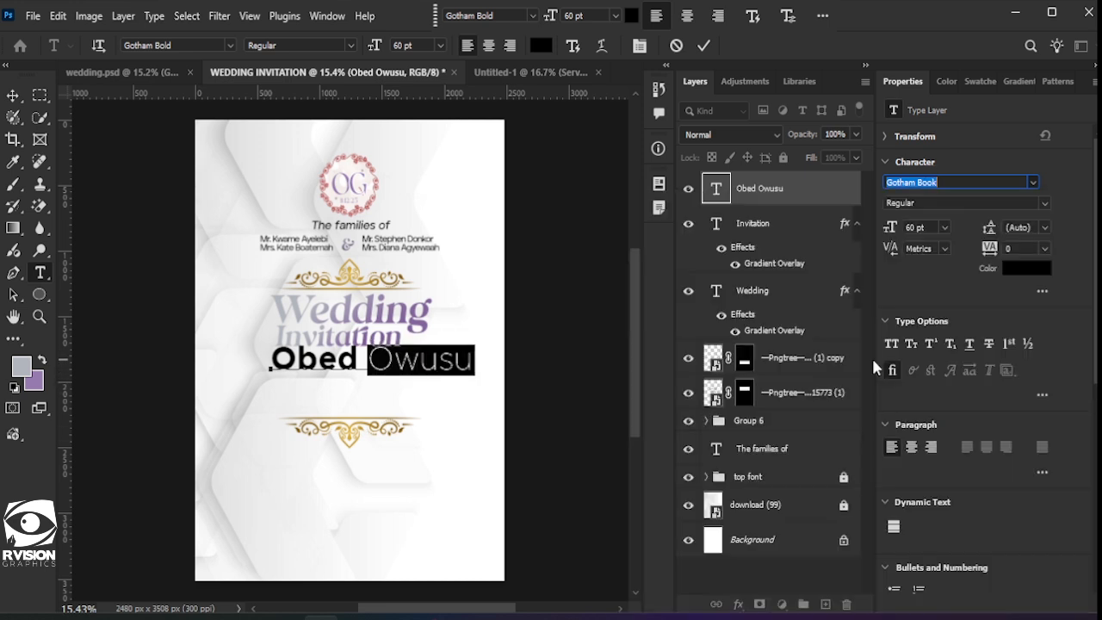
left_click(703, 46)
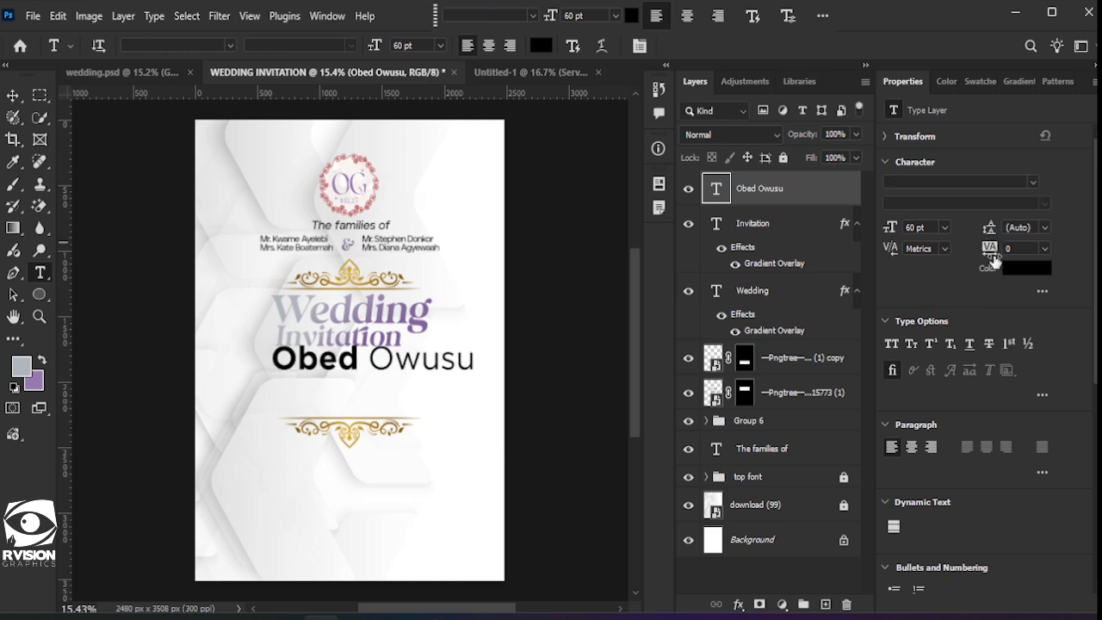
left_click_drag(996, 249, 990, 247)
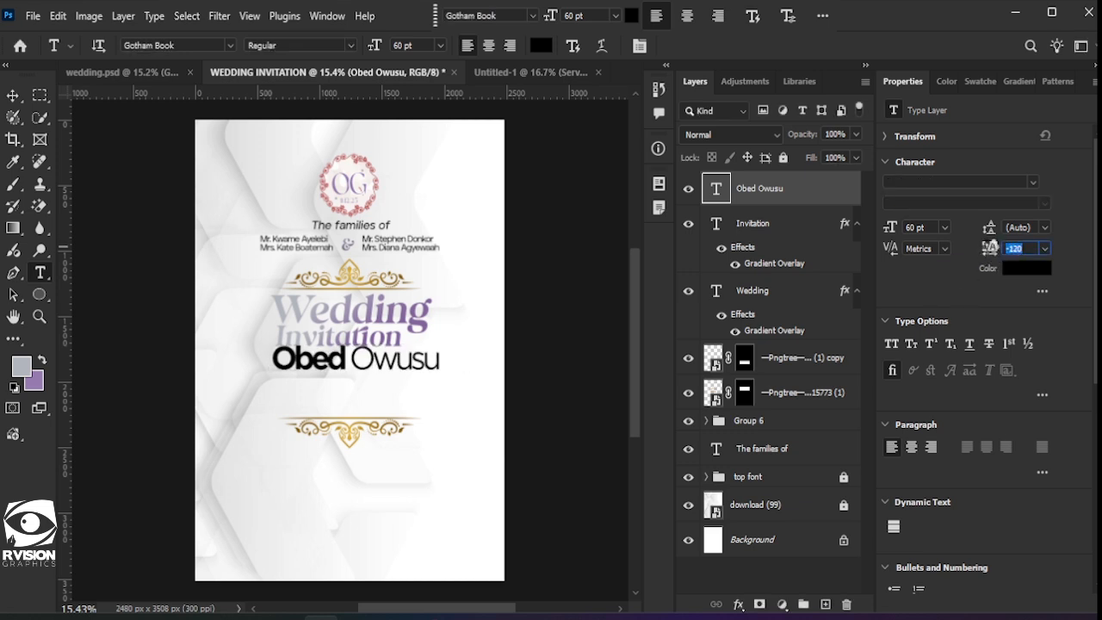
Step: Scale the name line down to about 65% (39.16 pt) and nudge it up
left_click(12, 98)
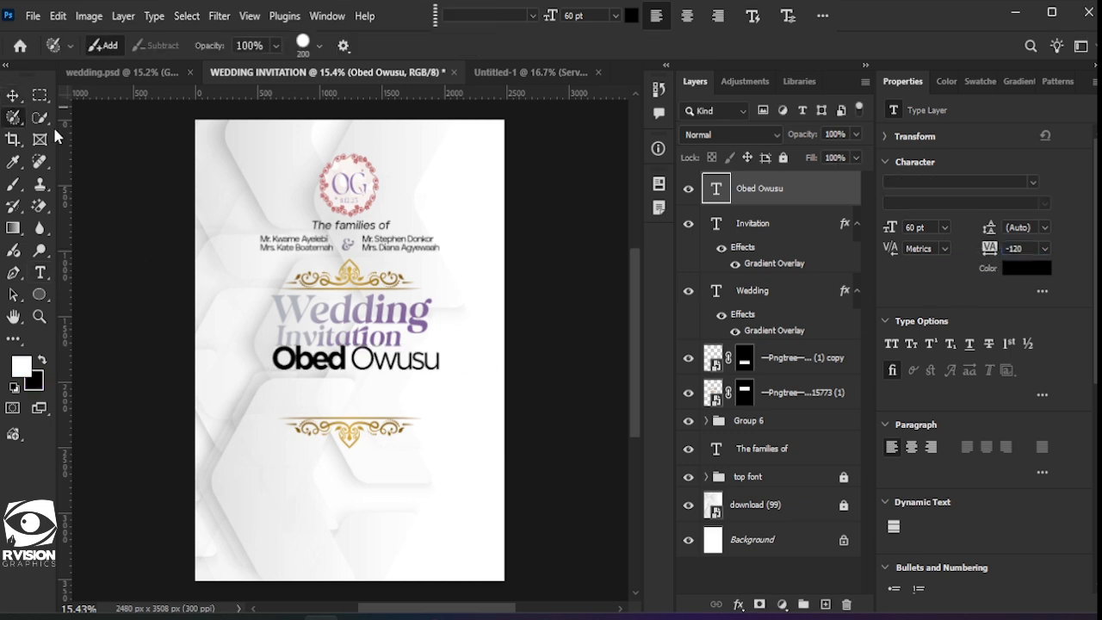
left_click_drag(441, 358, 386, 352)
key("Up")
key("Up")
key("Up")
key("Up")
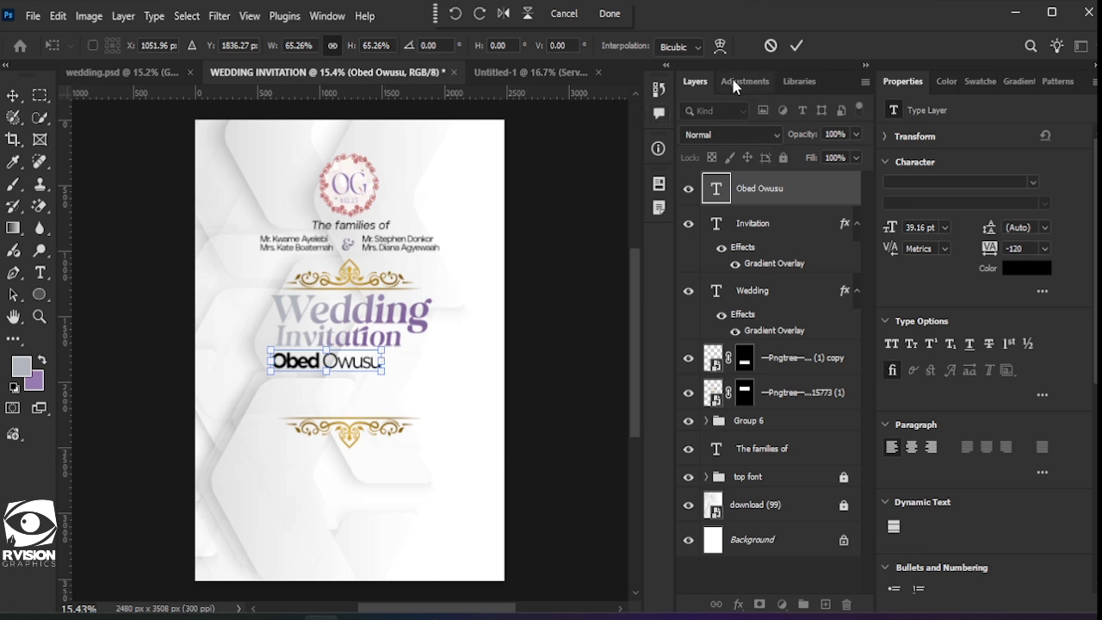
left_click(797, 46)
Step: Recolour the name line dark purple 3d2a4e and duplicate it just below
left_click(1026, 268)
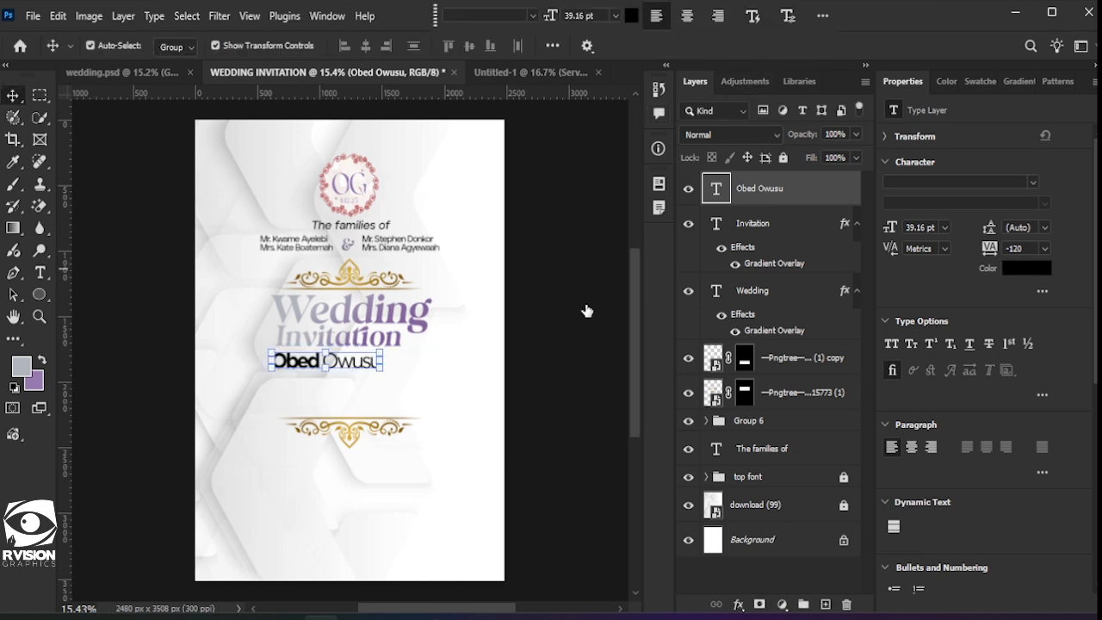
left_click(429, 305)
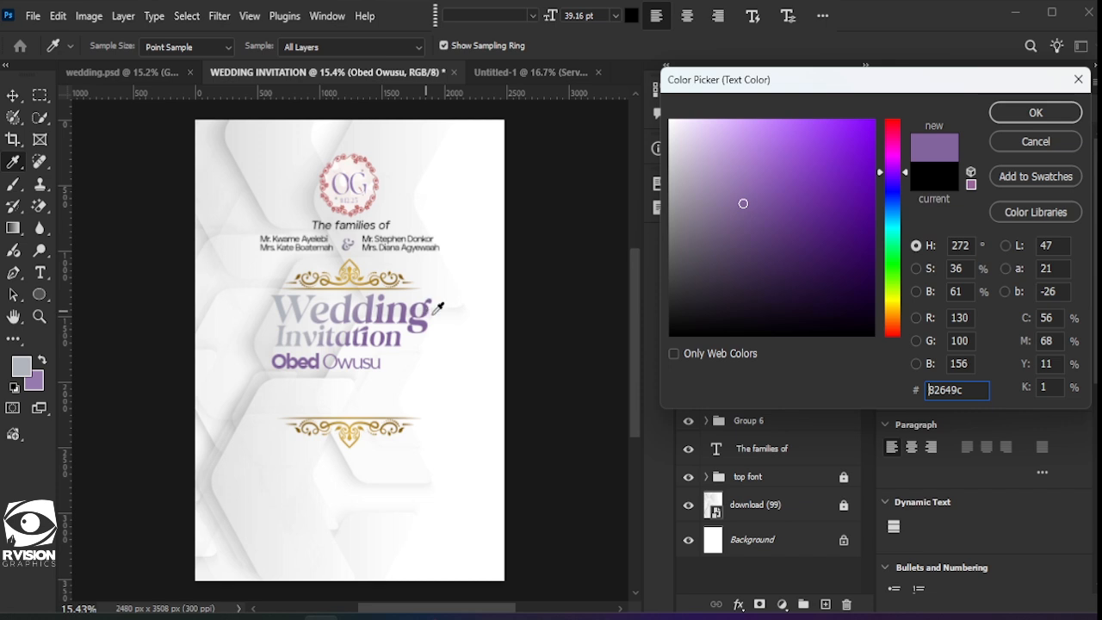
left_click_drag(744, 205, 764, 261)
left_click(1016, 114)
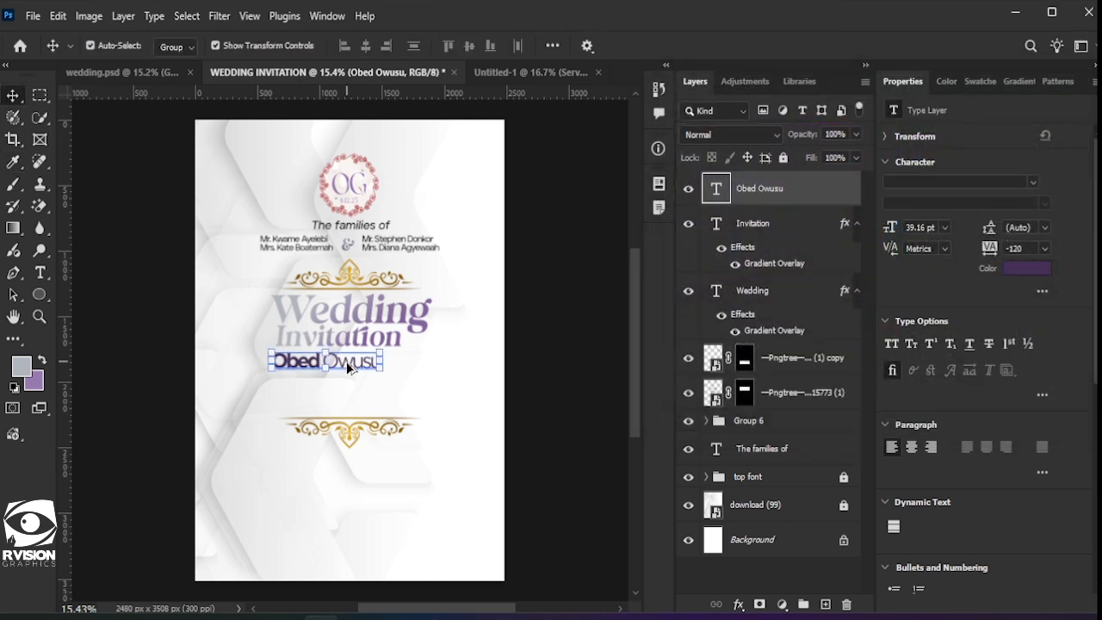
left_click_drag(348, 365, 347, 385)
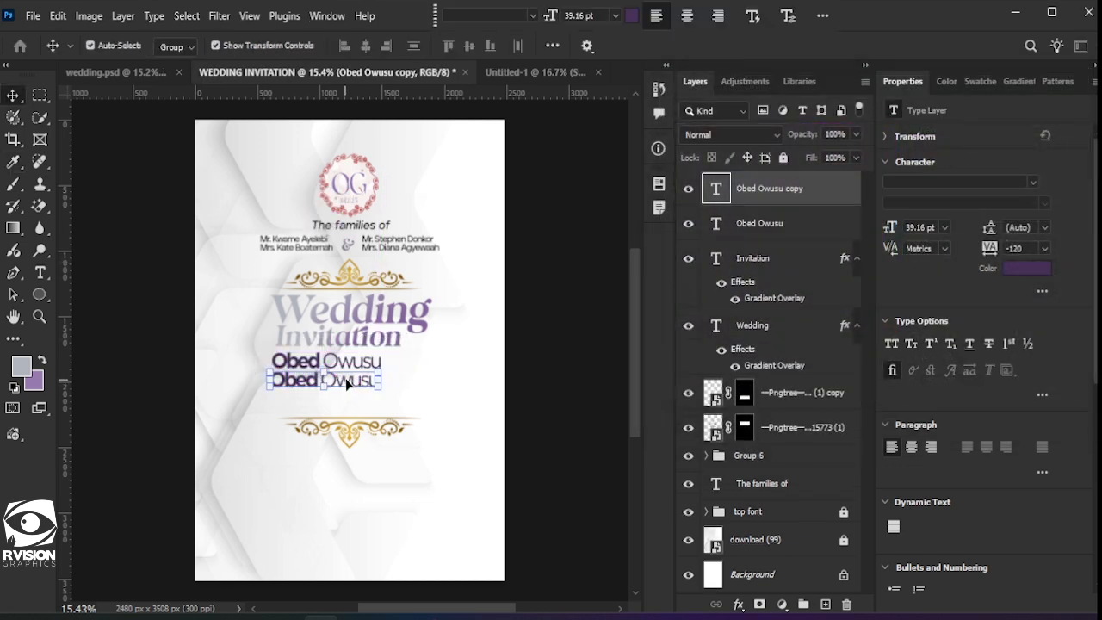
Step: Retype the duplicated line as the second partner's full name
double_click(346, 379)
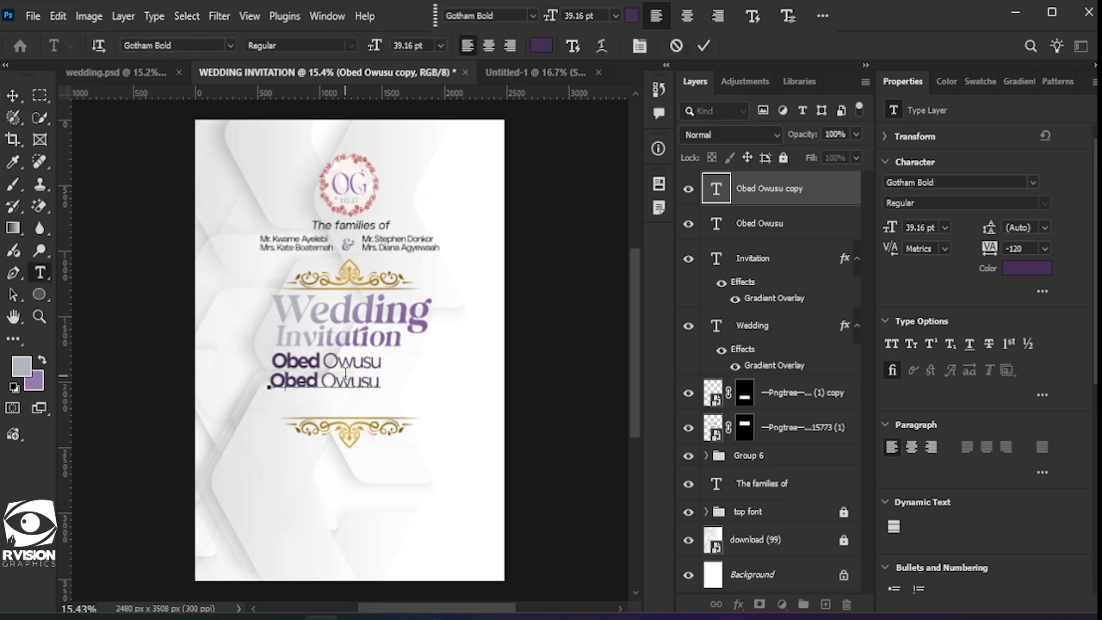
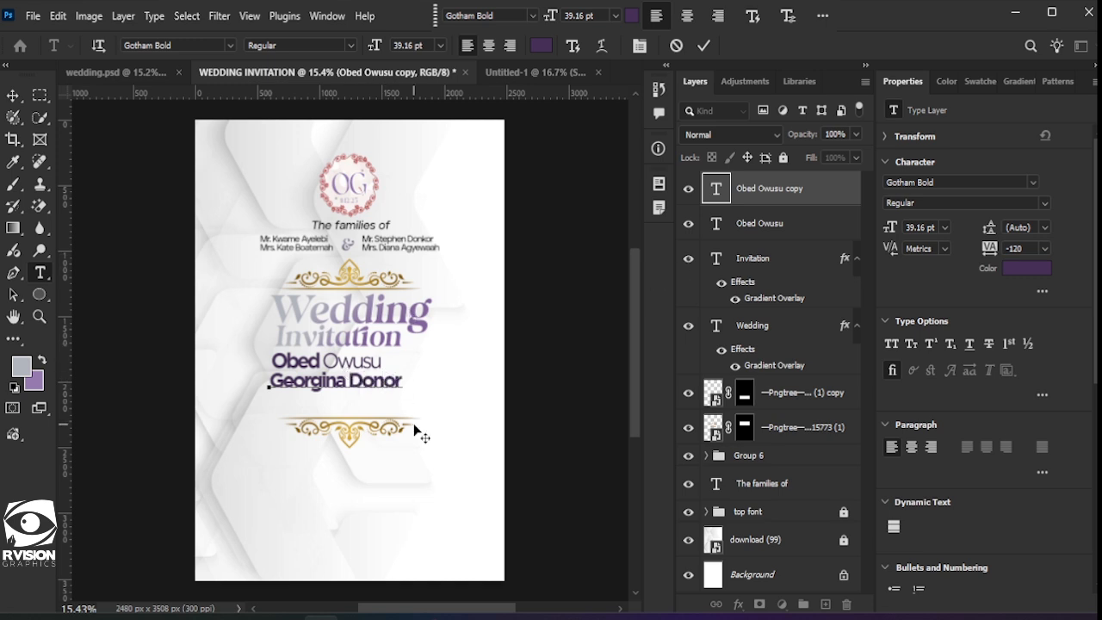
key("Return")
left_click_drag(348, 382, 413, 382)
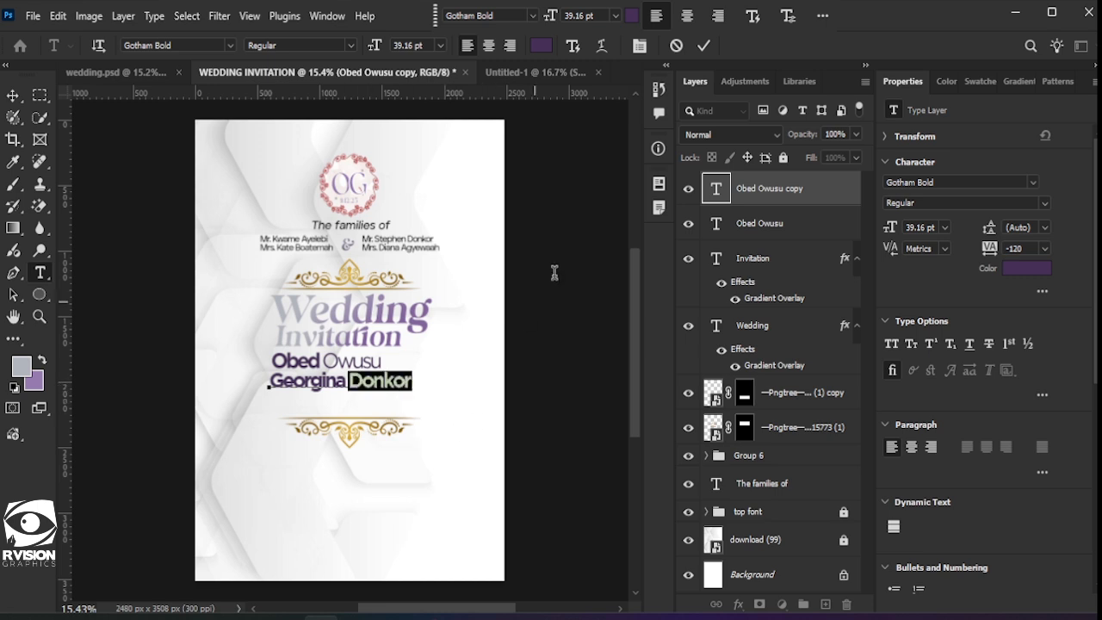
left_click(704, 47)
key("v")
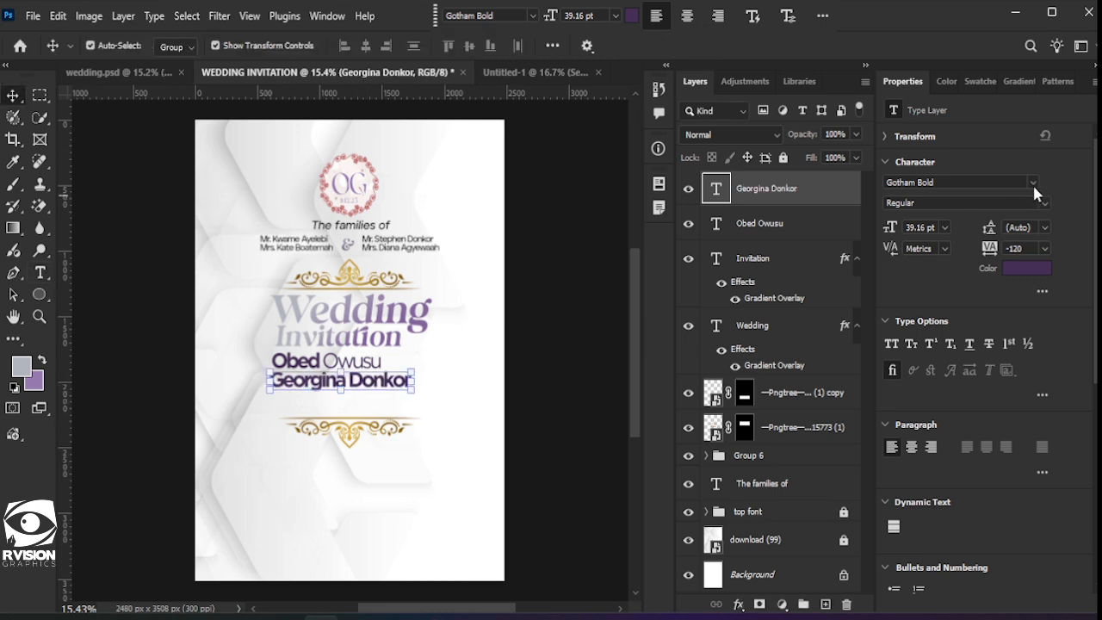
Step: Set the second name line in Gotham Book, with its first name in Gotham Bold
left_click(1032, 182)
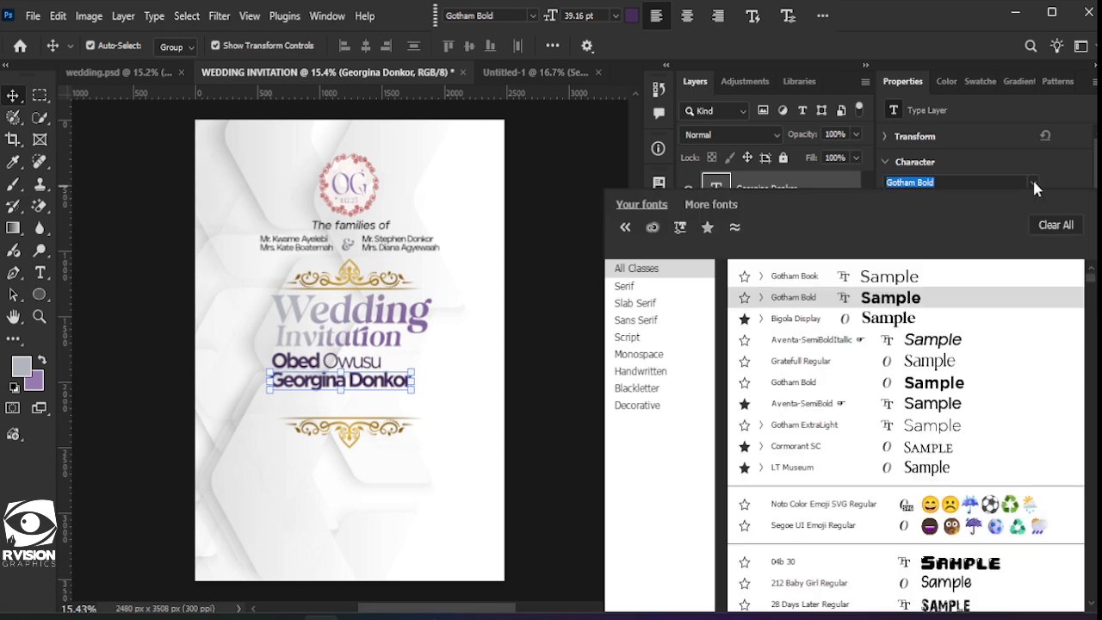
left_click(929, 362)
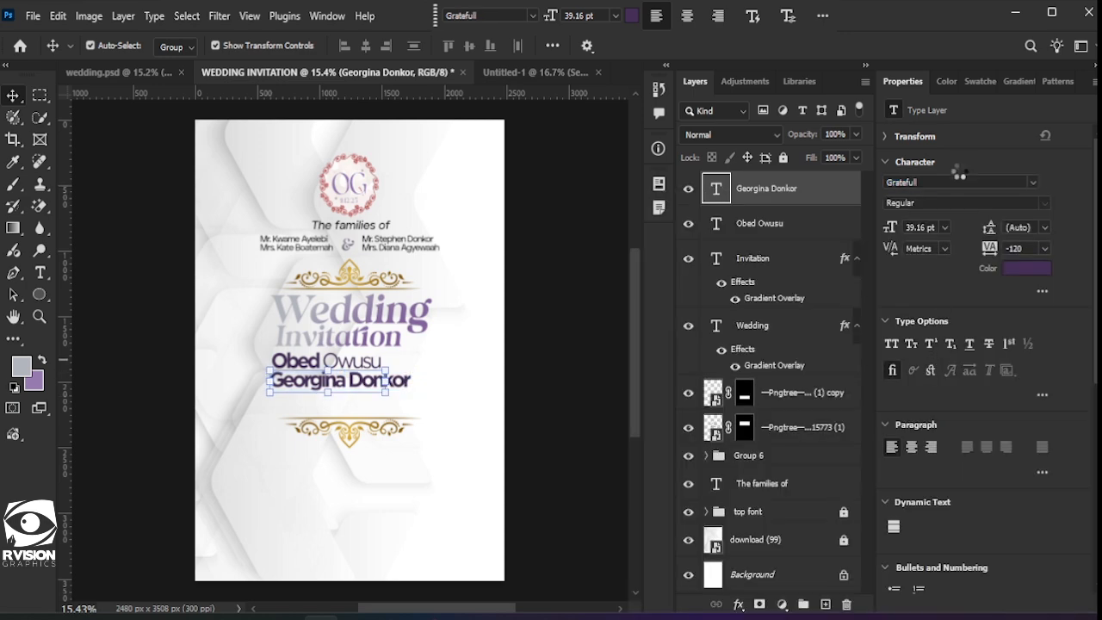
left_click(1033, 183)
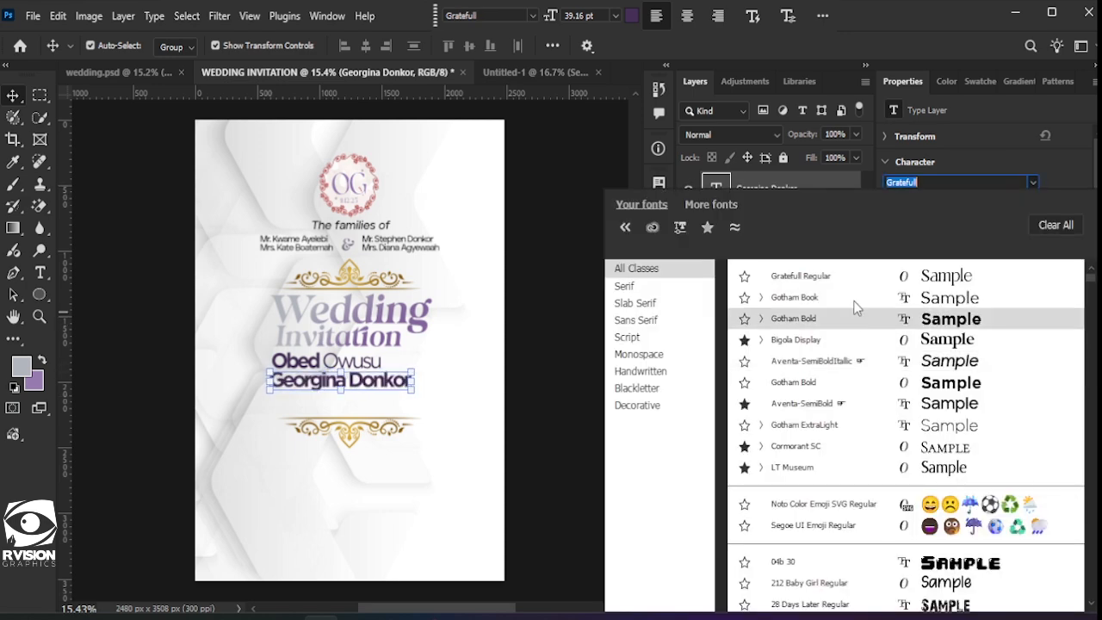
left_click(850, 297)
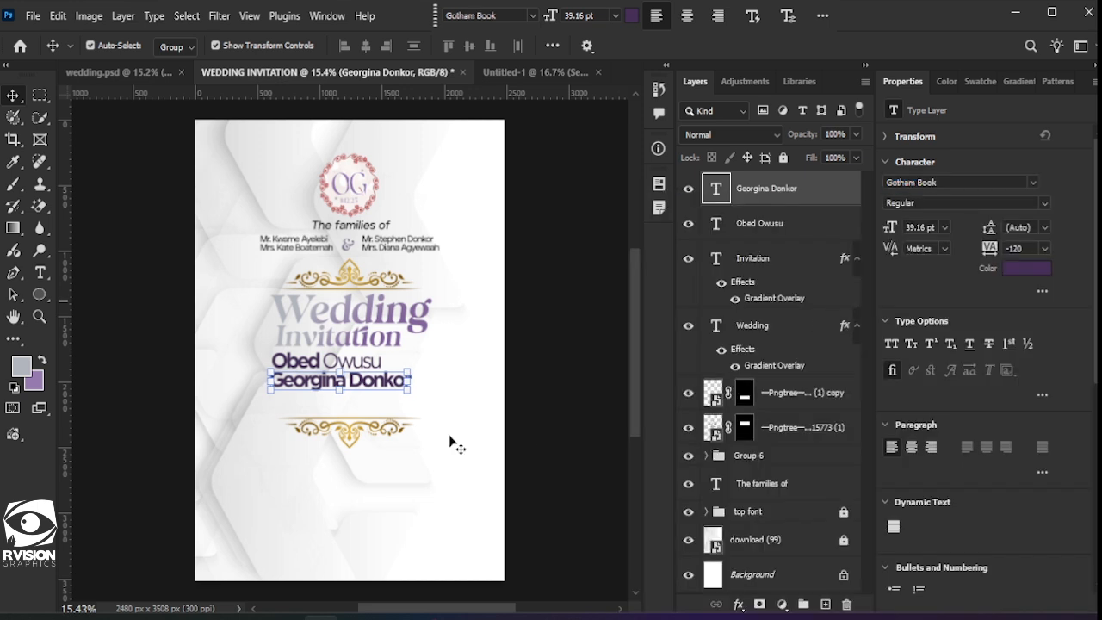
double_click(344, 382)
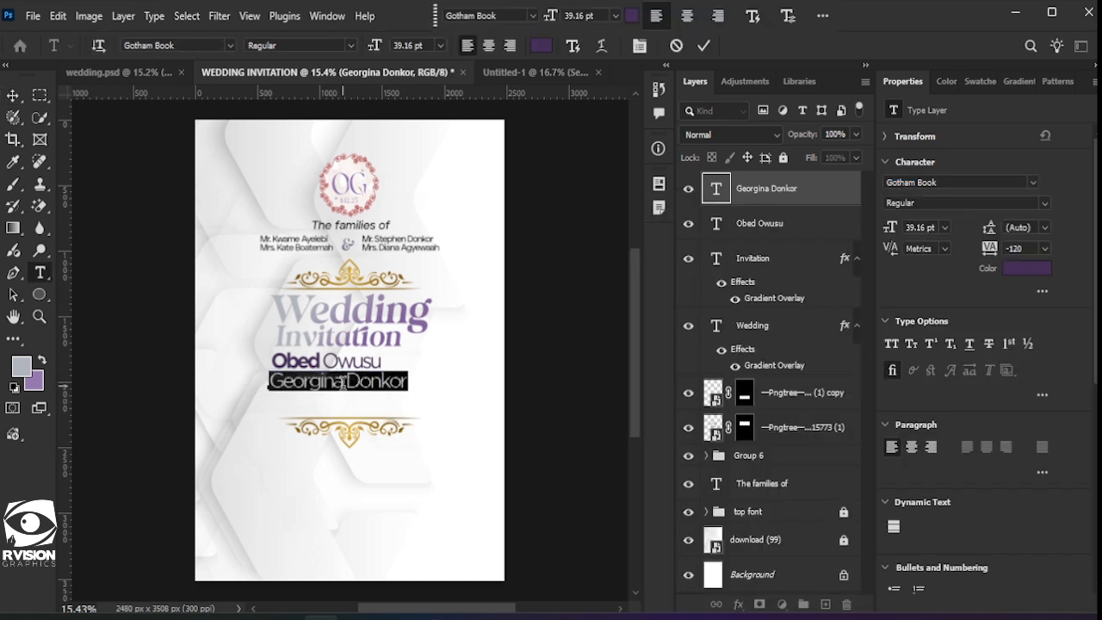
left_click_drag(343, 384, 272, 389)
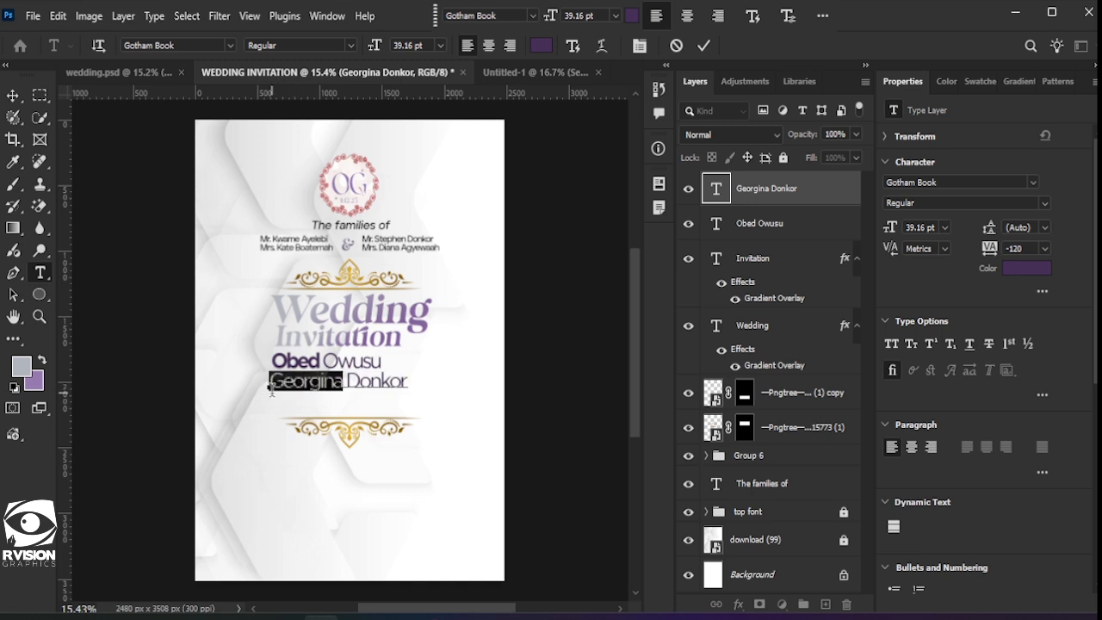
left_click(1032, 182)
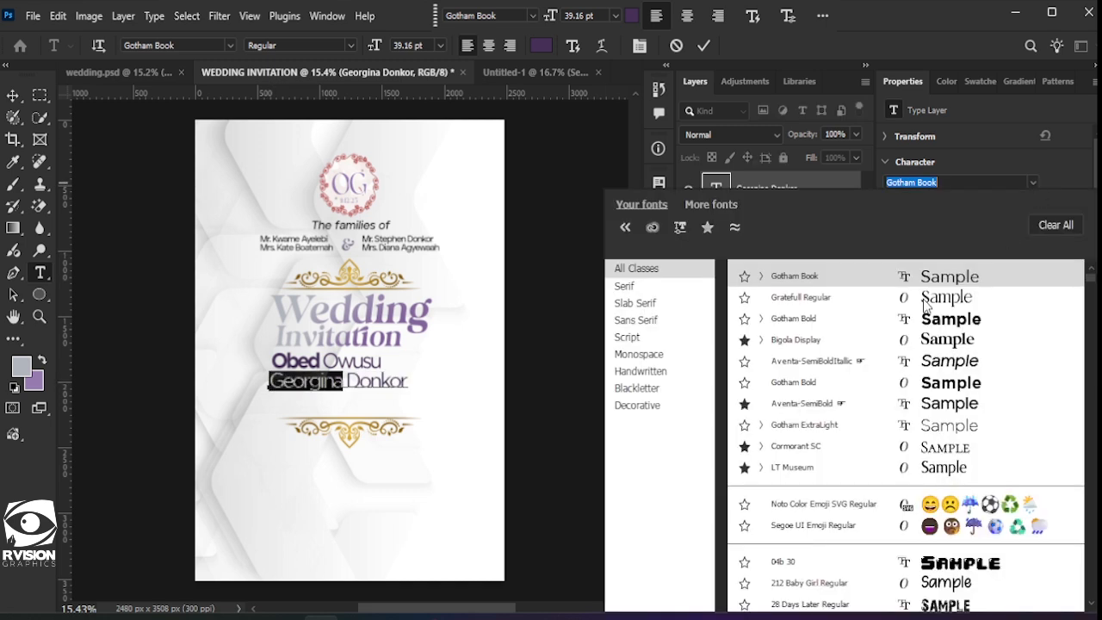
left_click(856, 325)
left_click(705, 45)
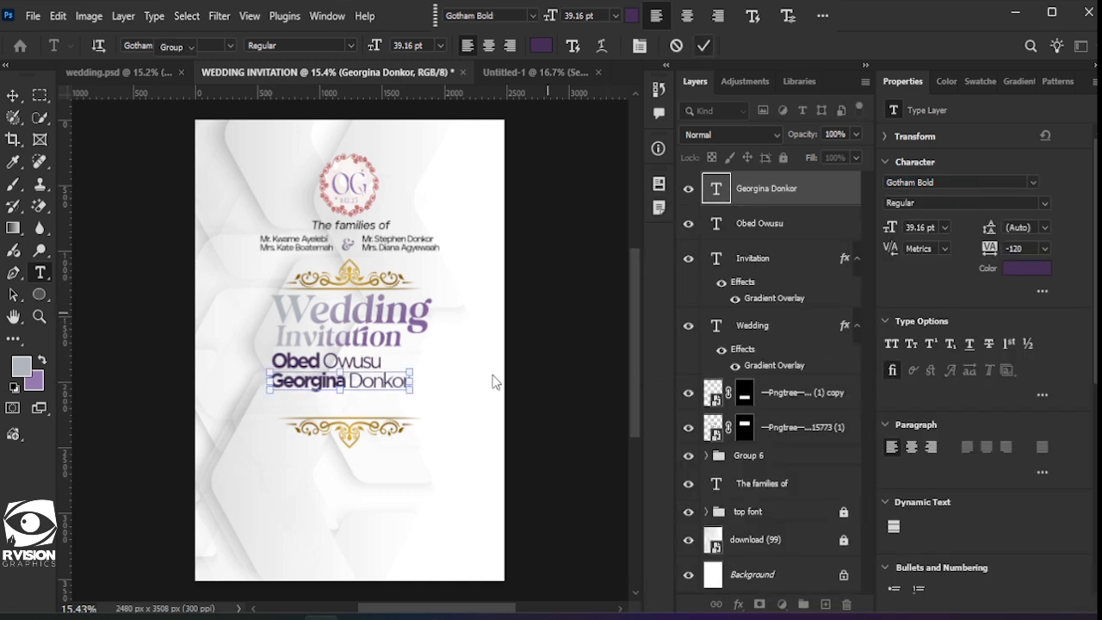
Step: Set the Rectangle tool to no stroke and a purple gradient fill
key("v")
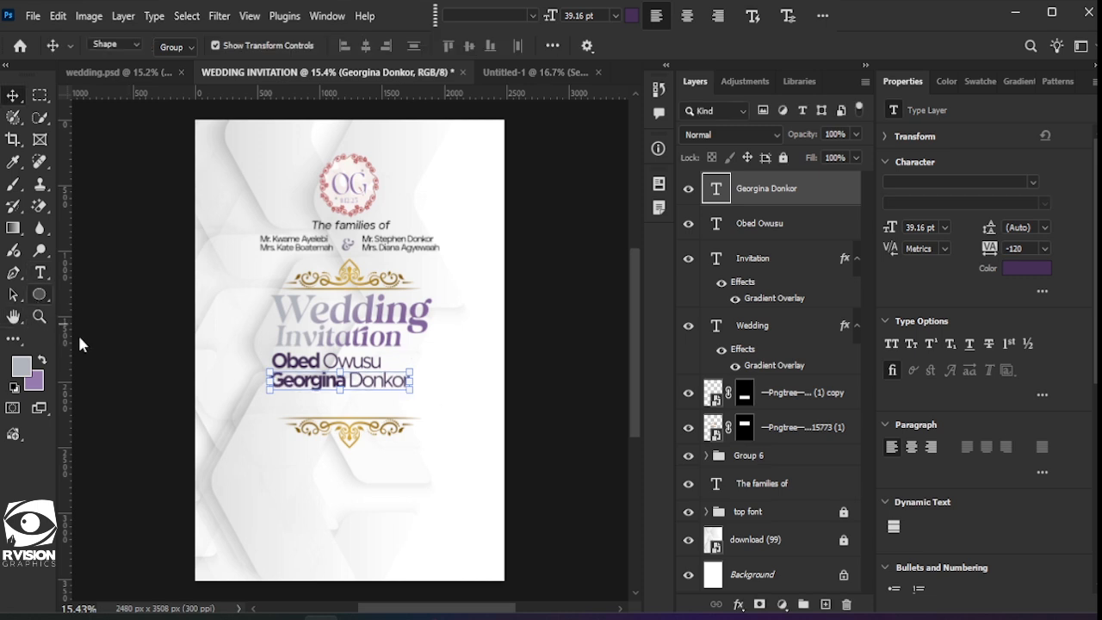
left_click(40, 296)
left_click(108, 295)
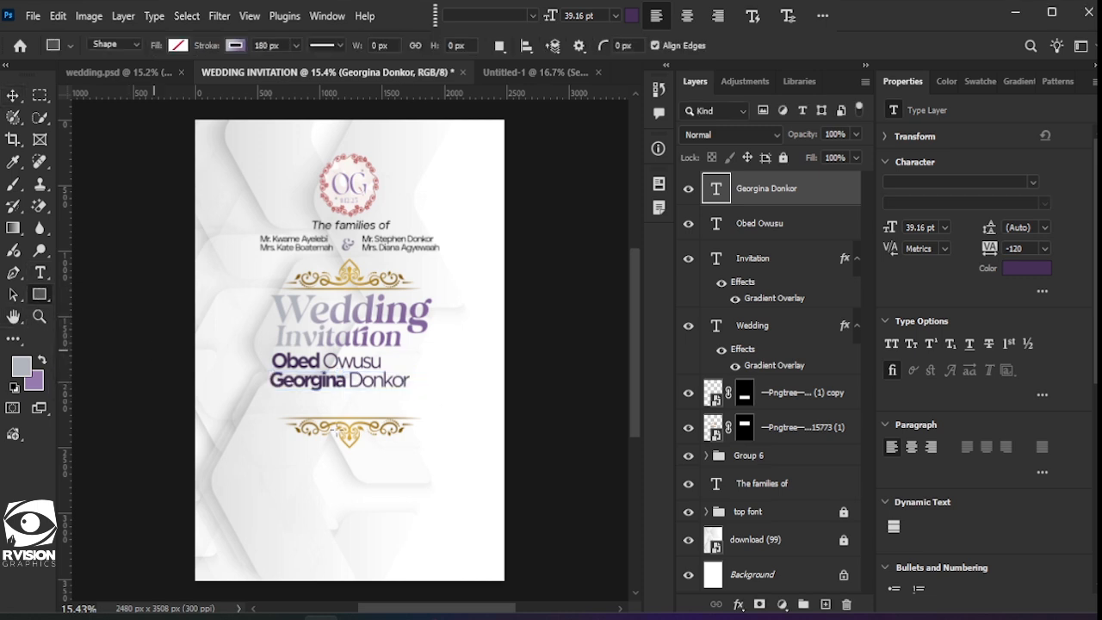
scroll(372, 373, "up", 3)
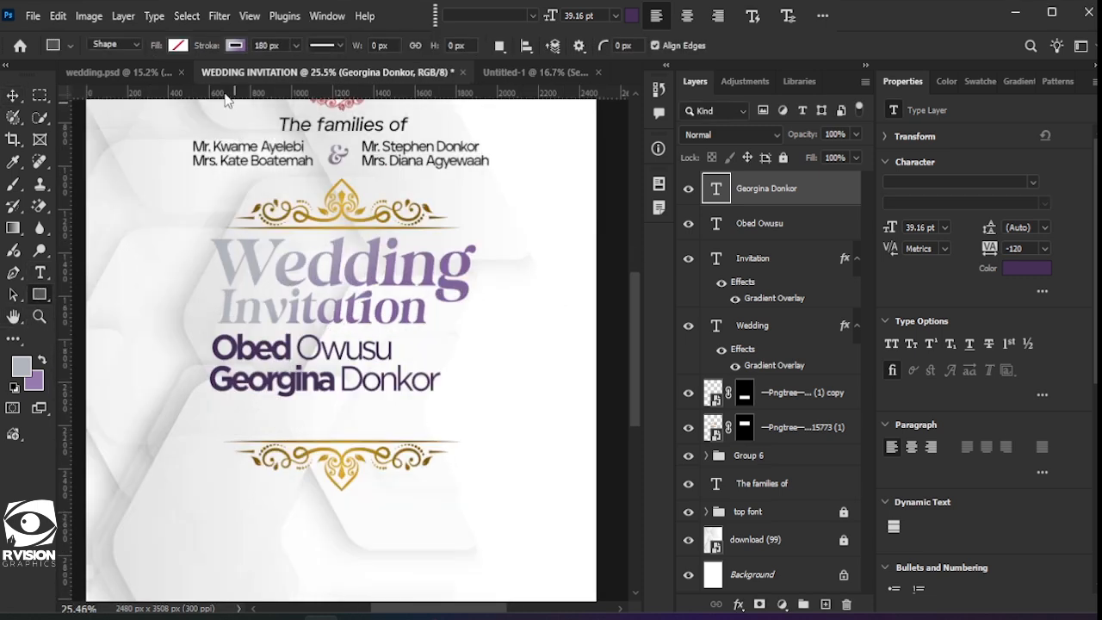
left_click(237, 45)
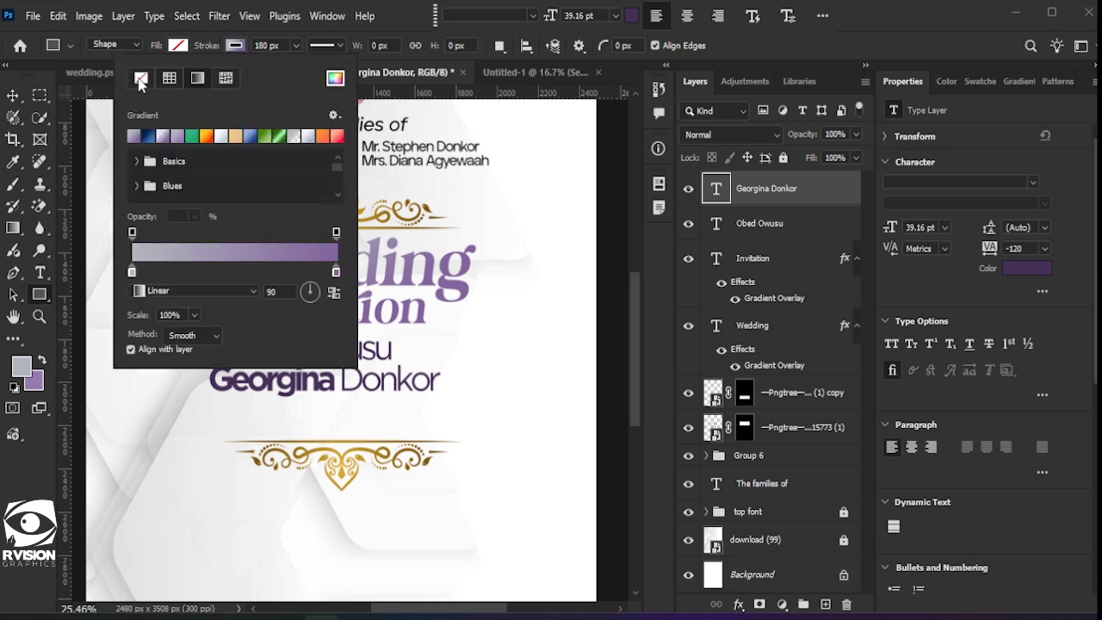
left_click(169, 78)
left_click(179, 45)
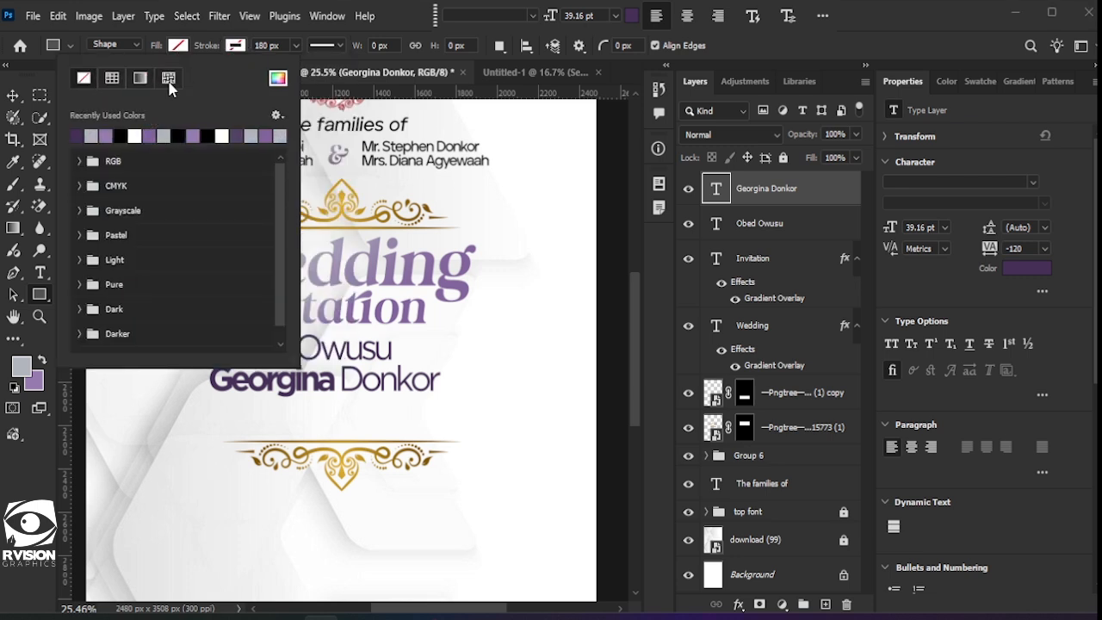
left_click(140, 78)
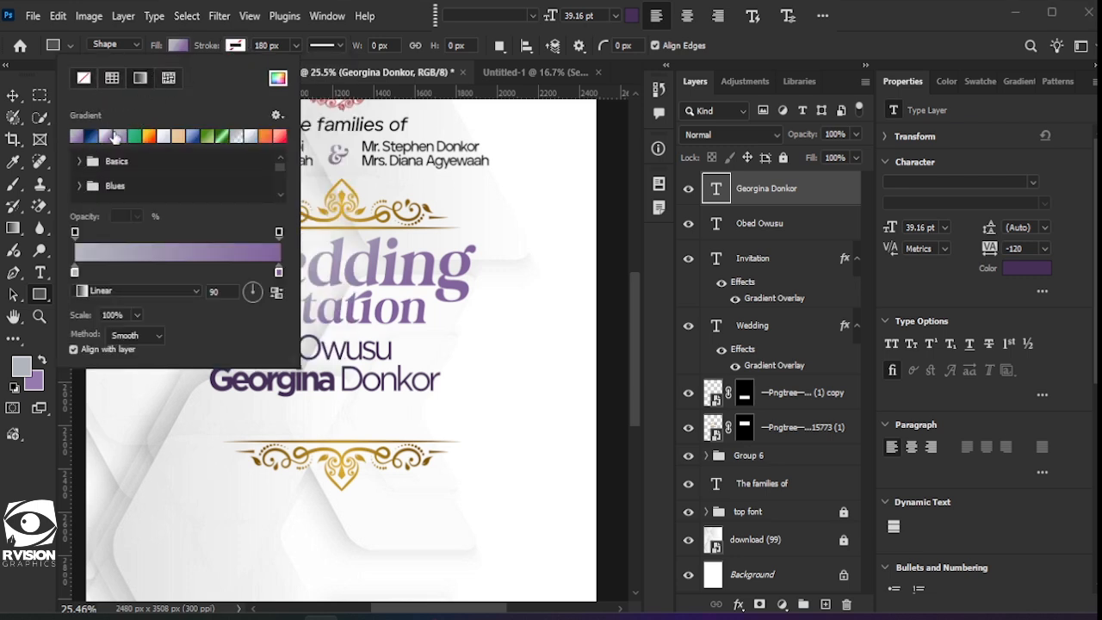
left_click(348, 194)
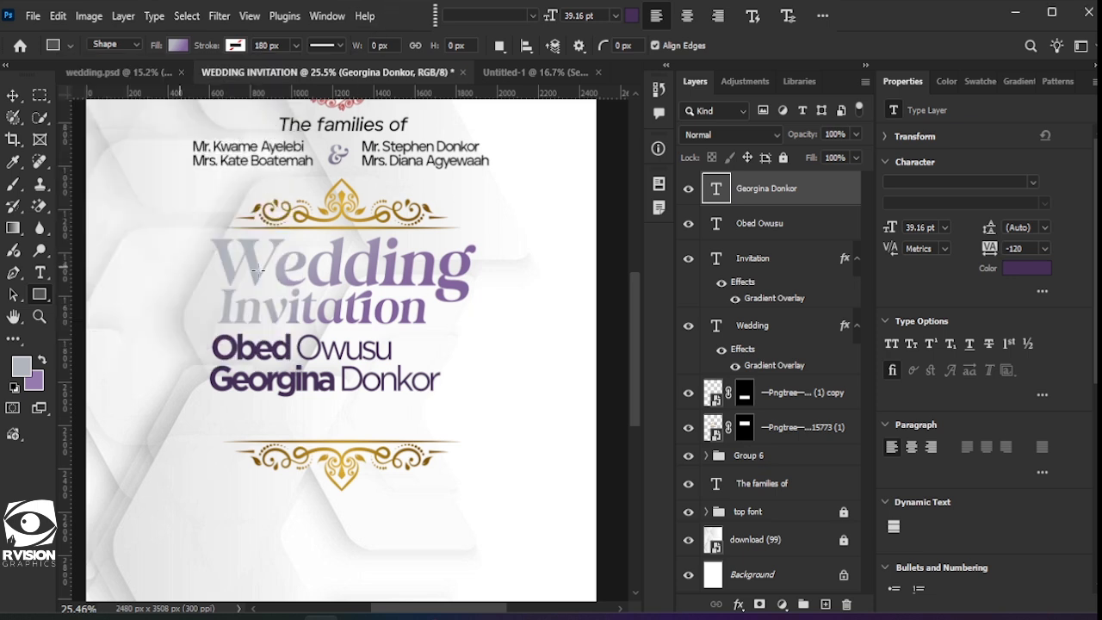
Step: Draw a 201×121 px rectangle beside the first name's surname with 18 px rounded corners
scroll(425, 354, "up", 1)
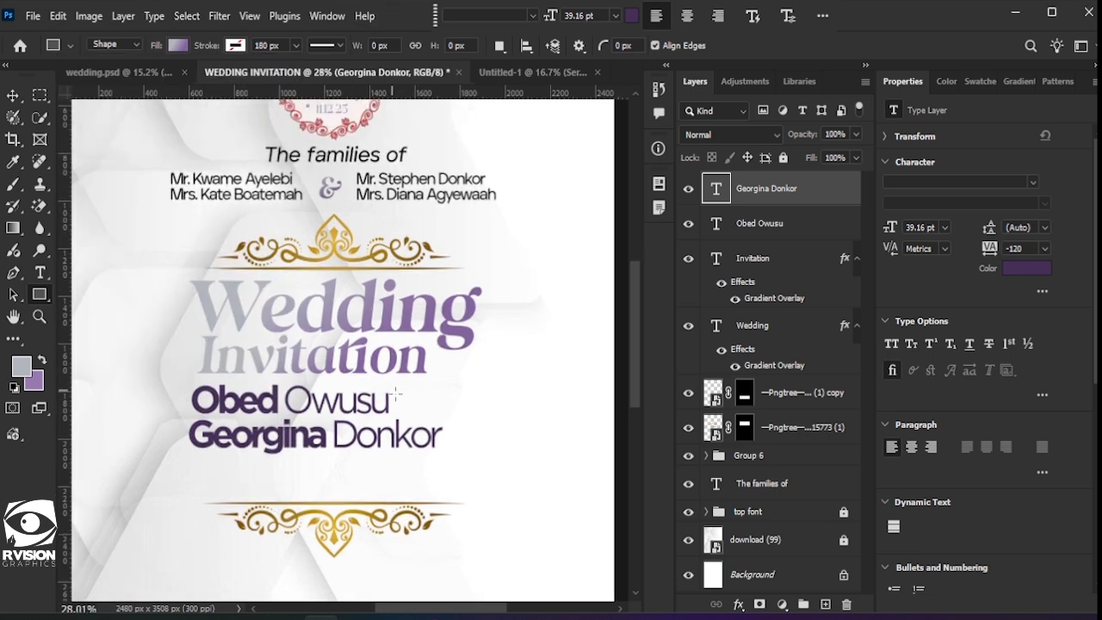
left_click_drag(398, 390, 444, 416)
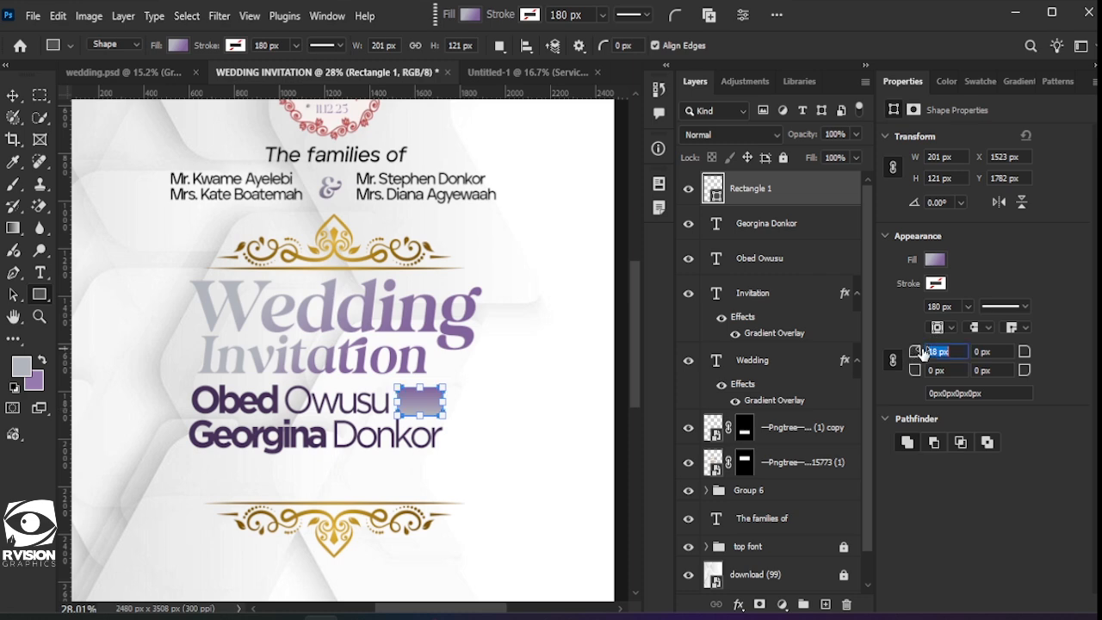
key("Return")
left_click(13, 96)
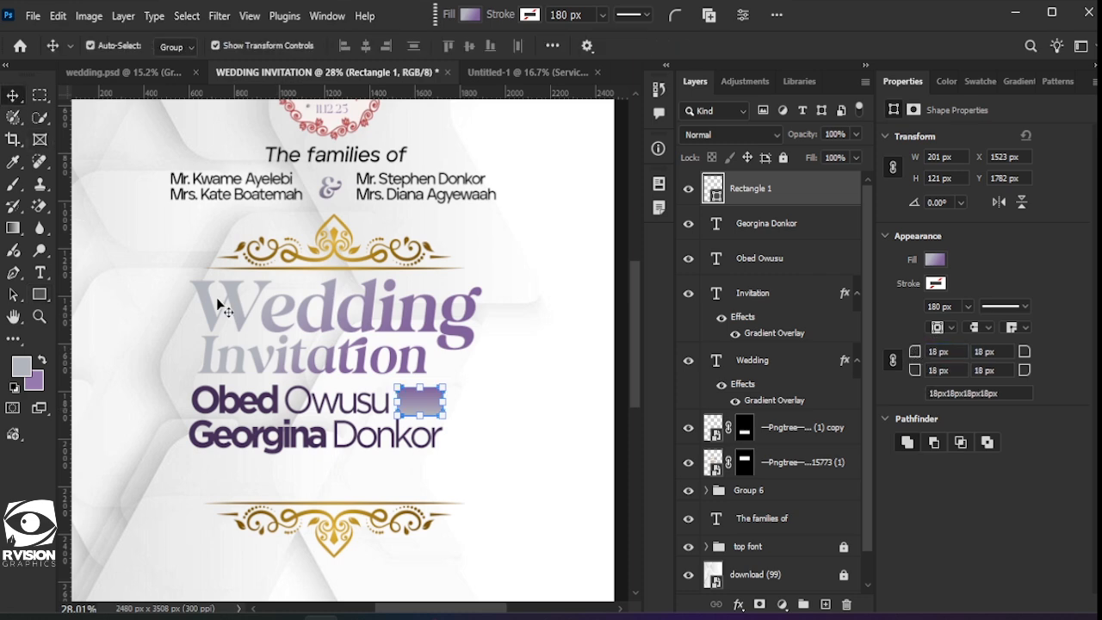
left_click(521, 469)
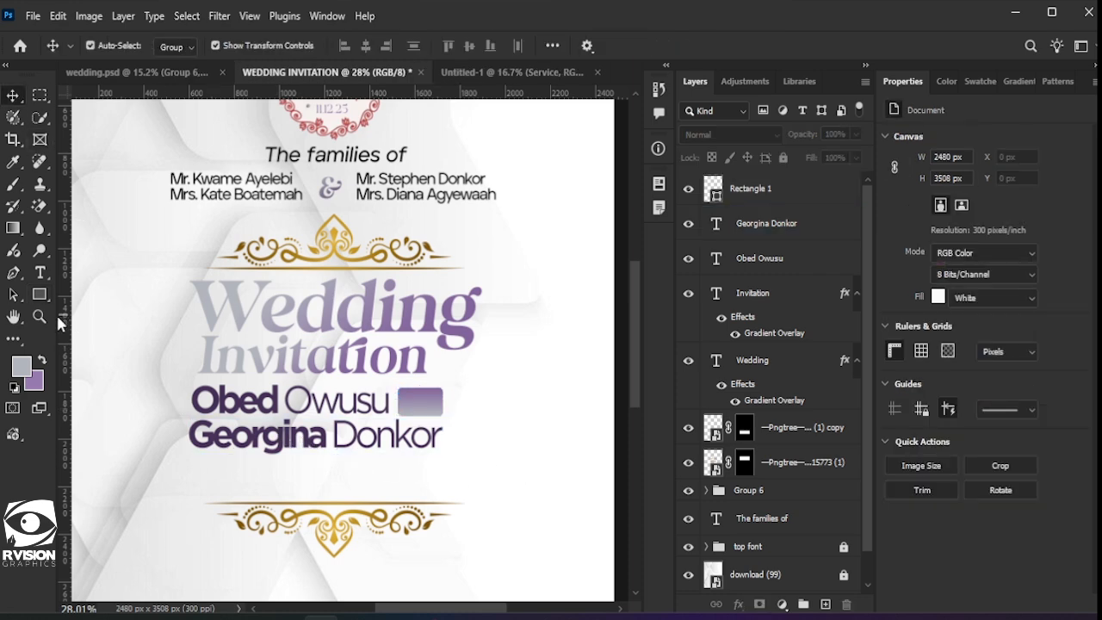
left_click(37, 274)
left_click(480, 424)
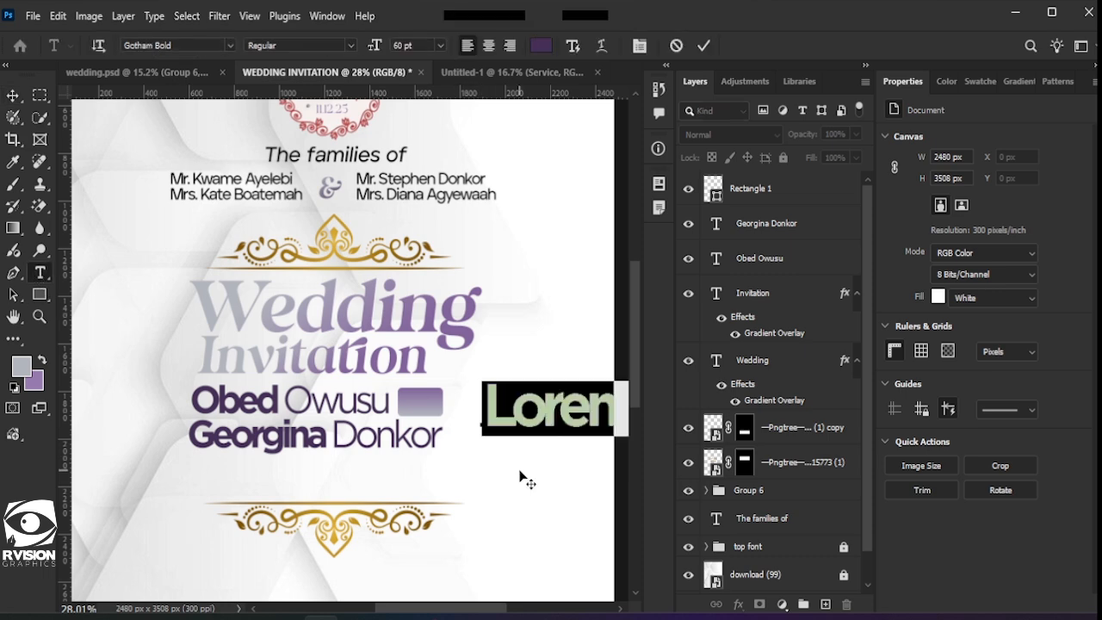
Step: Type 'Weds' and move it, scaled down, beside the first name
type("Wedd")
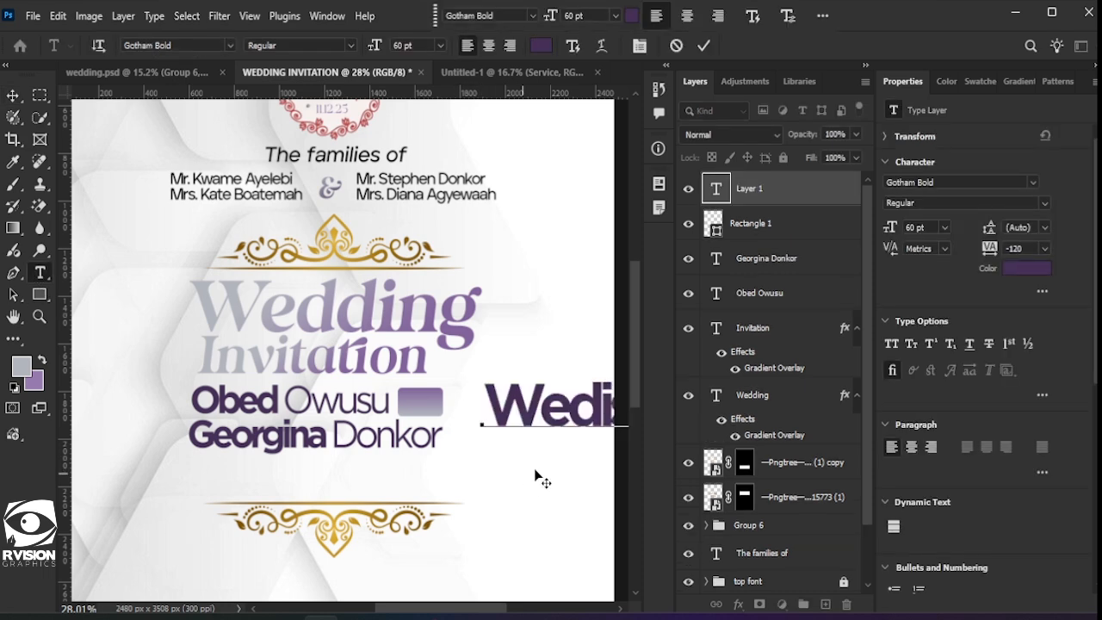
key("BackSpace")
type("s")
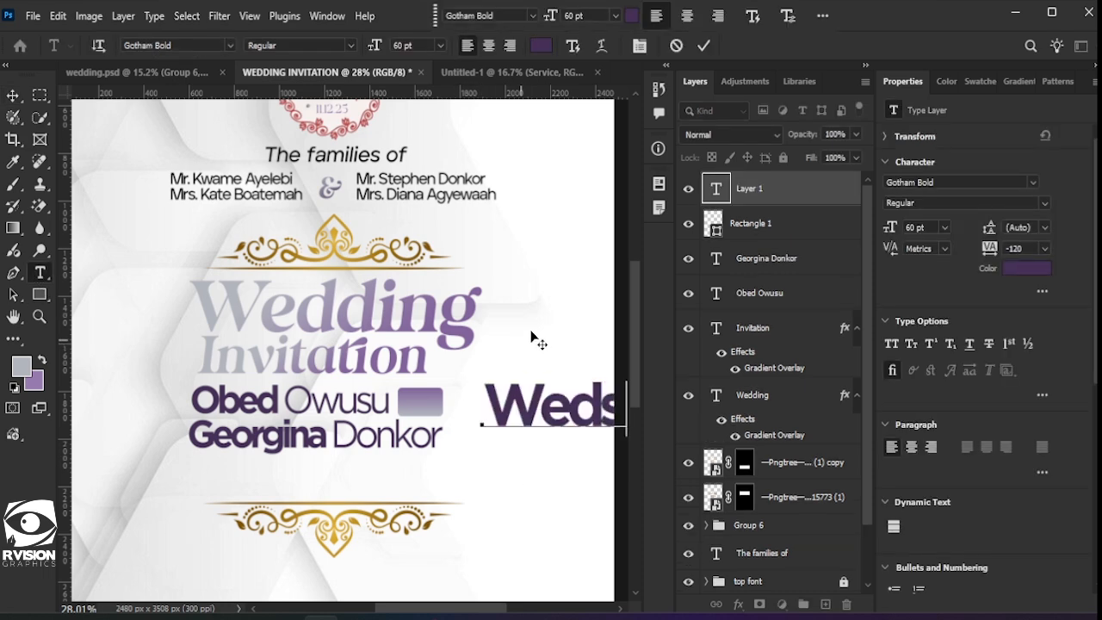
left_click(13, 94)
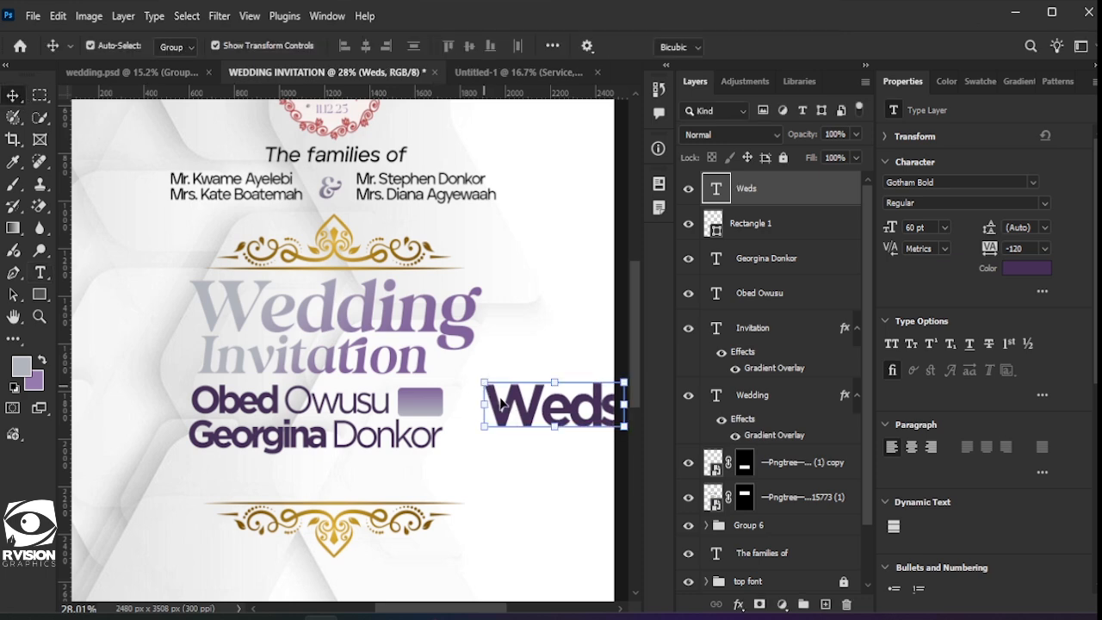
left_click_drag(490, 397, 438, 404)
key("ctrl+t")
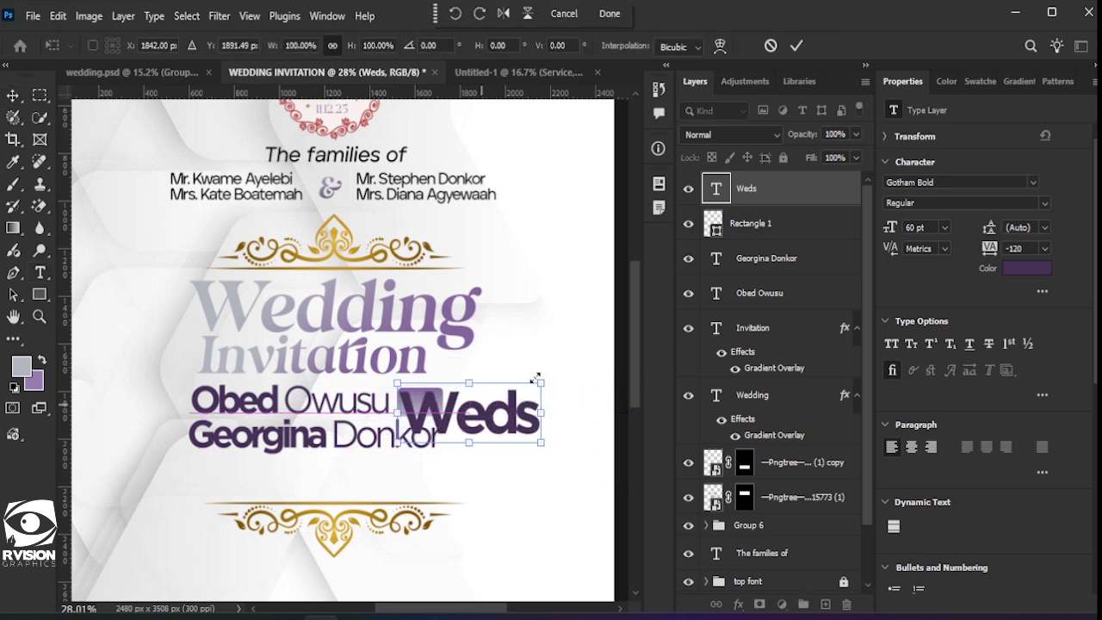
left_click_drag(536, 381, 438, 401)
key("Return")
key("ctrl+t")
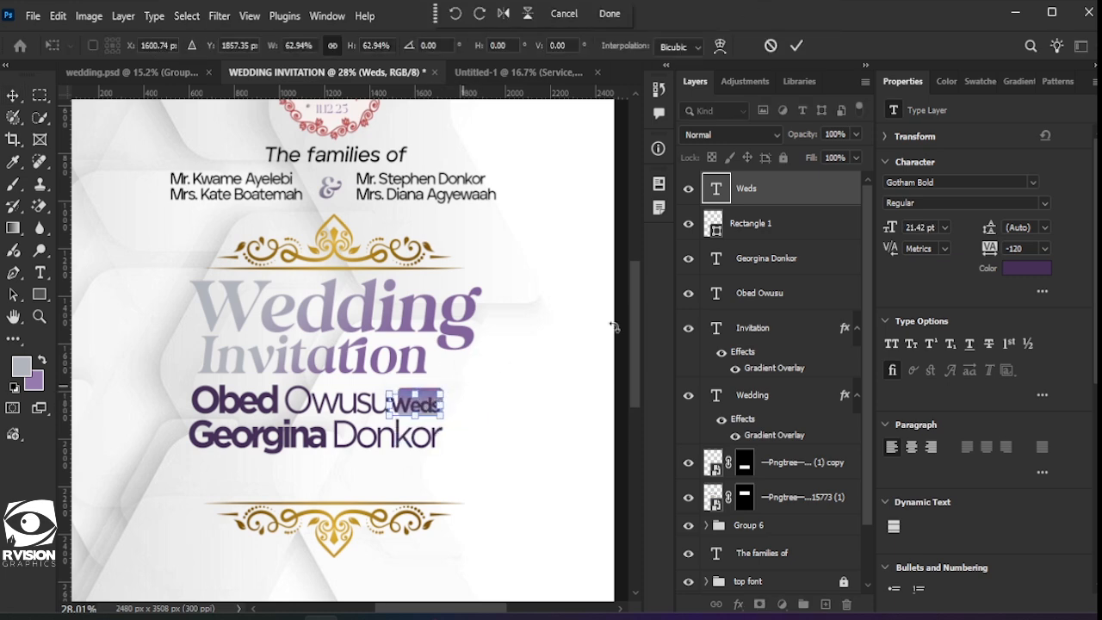
key("Return")
Step: Widen the purple bar behind Weds to 237 px
left_click(437, 397)
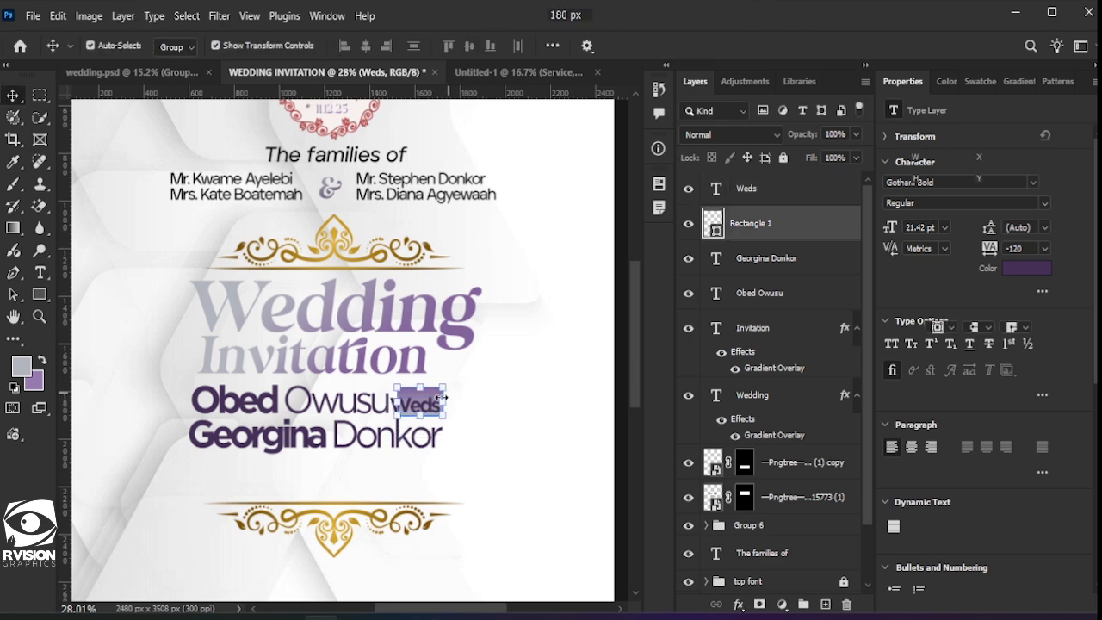
key("ctrl+t")
left_click_drag(446, 402, 454, 403)
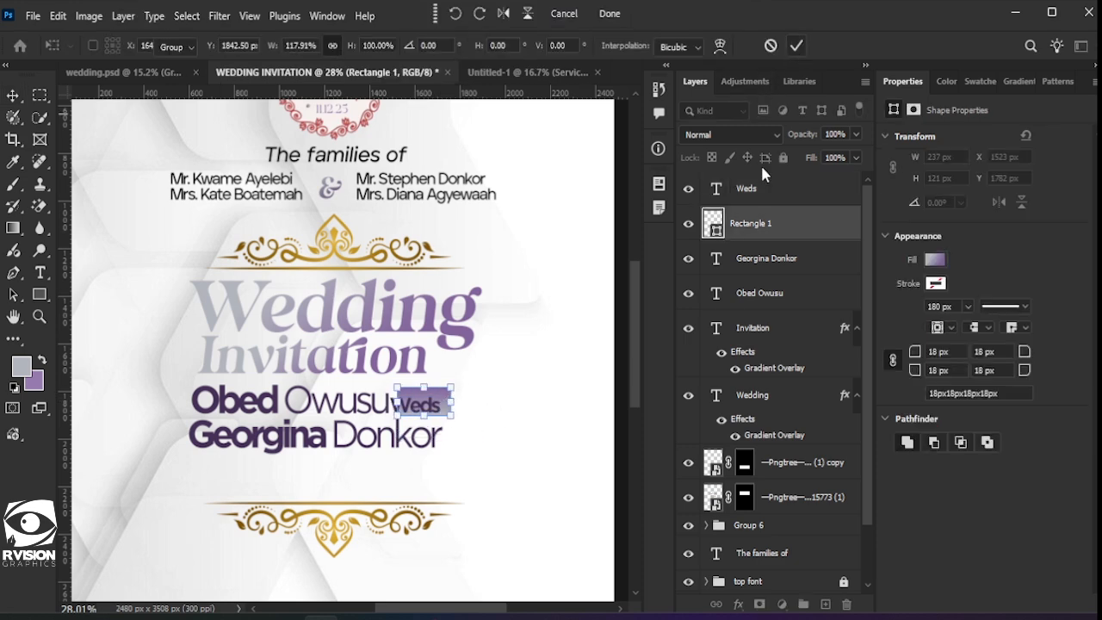
key("Return")
Step: Centre Weds on the bar, colour it white (ffffff), and shrink it slightly
left_click(454, 401)
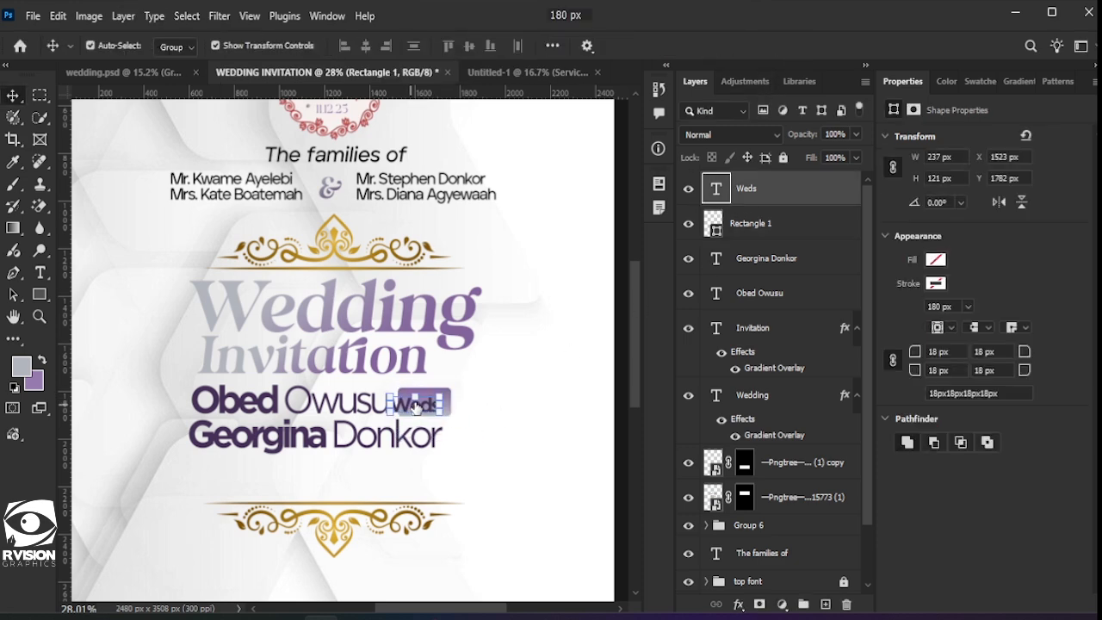
left_click_drag(426, 409, 436, 408)
double_click(424, 403)
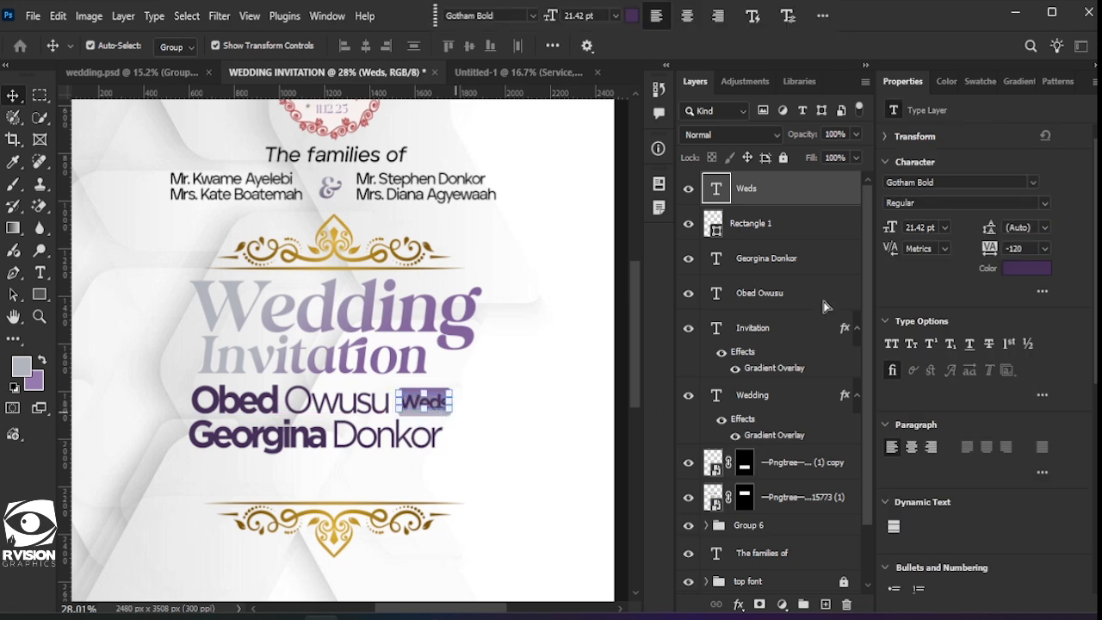
left_click(1026, 269)
type("ffffff")
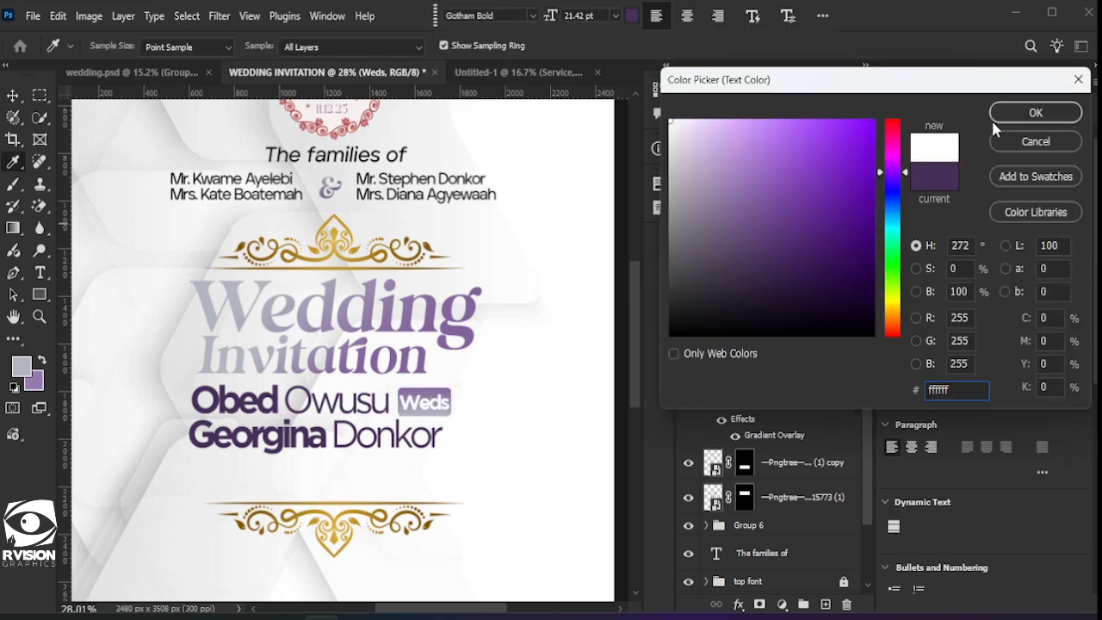
left_click(1033, 113)
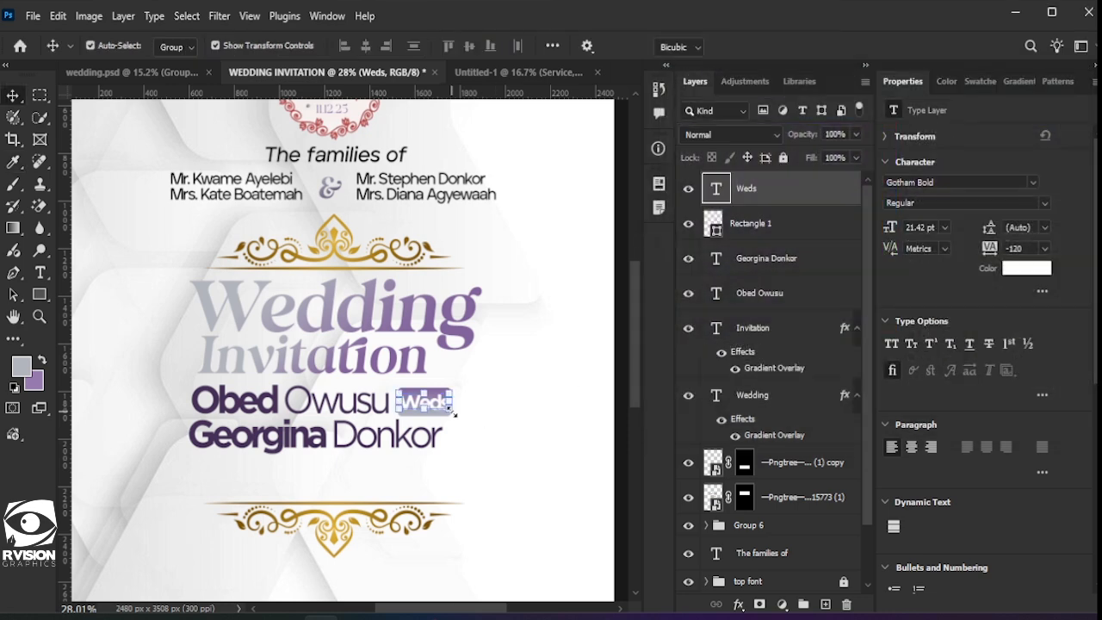
left_click_drag(454, 415, 448, 413)
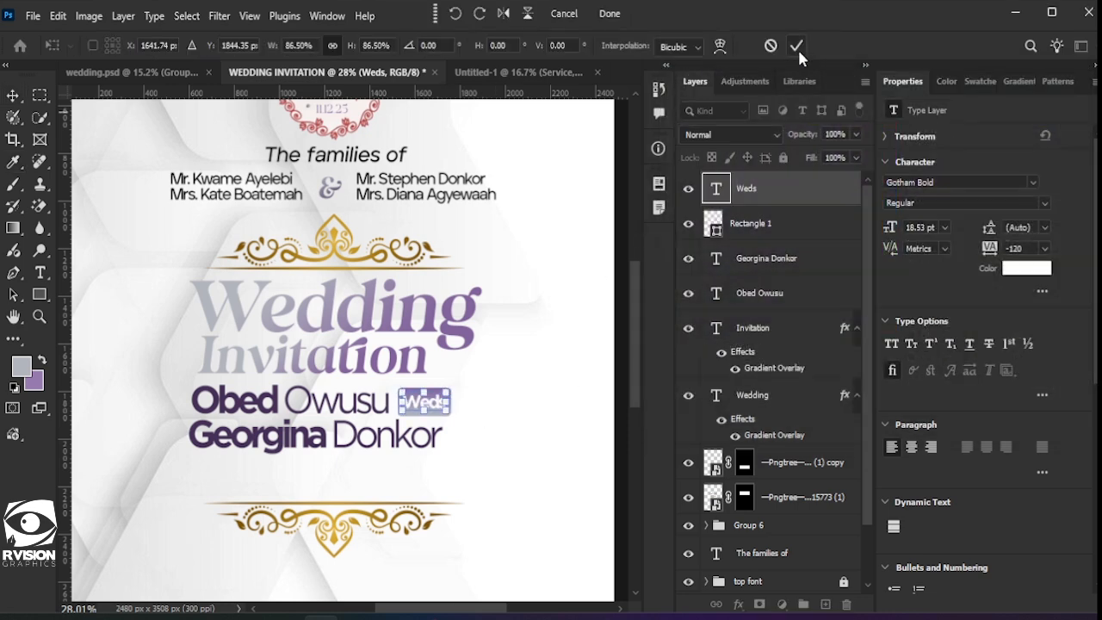
key("Return")
Step: Zoom out to the full page and move the lower gold ornament up beneath the names
key("ctrl+0")
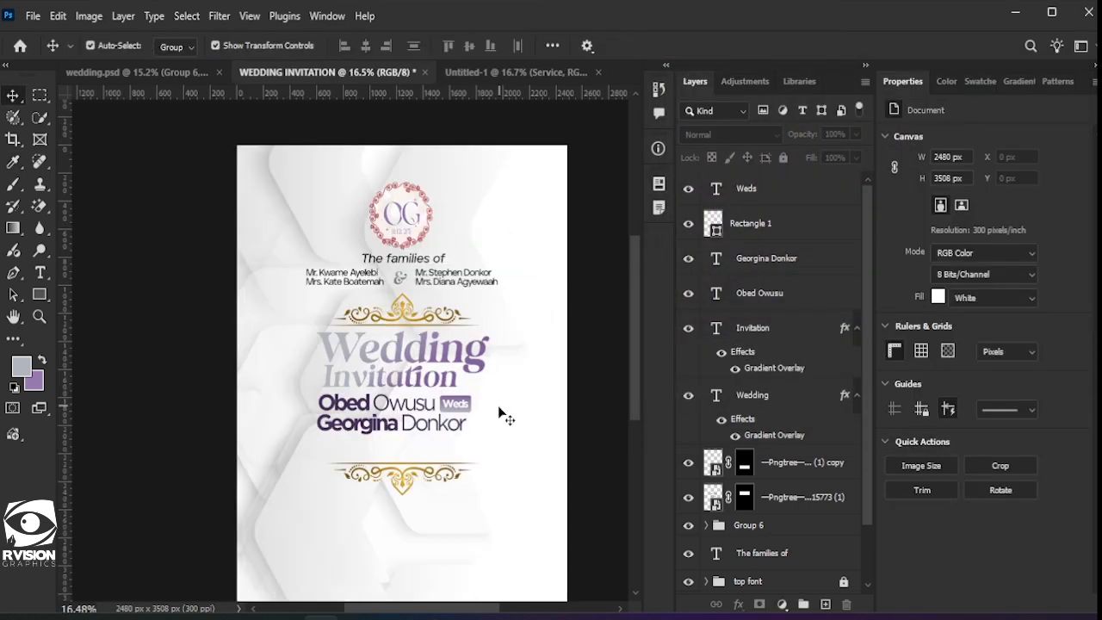
scroll(446, 389, "down", 1)
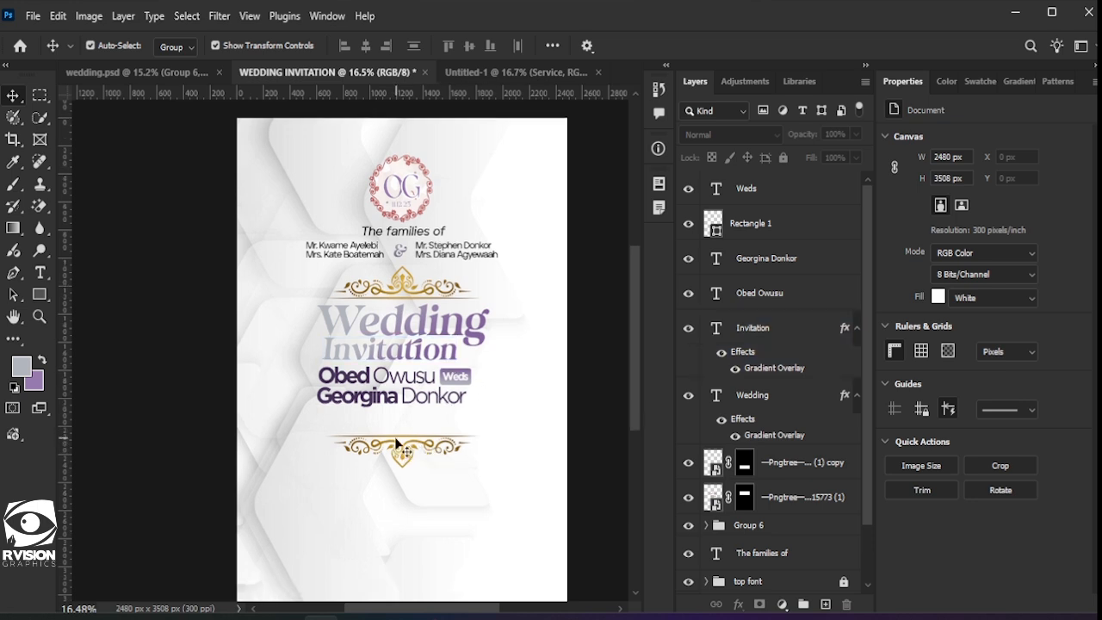
left_click_drag(397, 446, 395, 439)
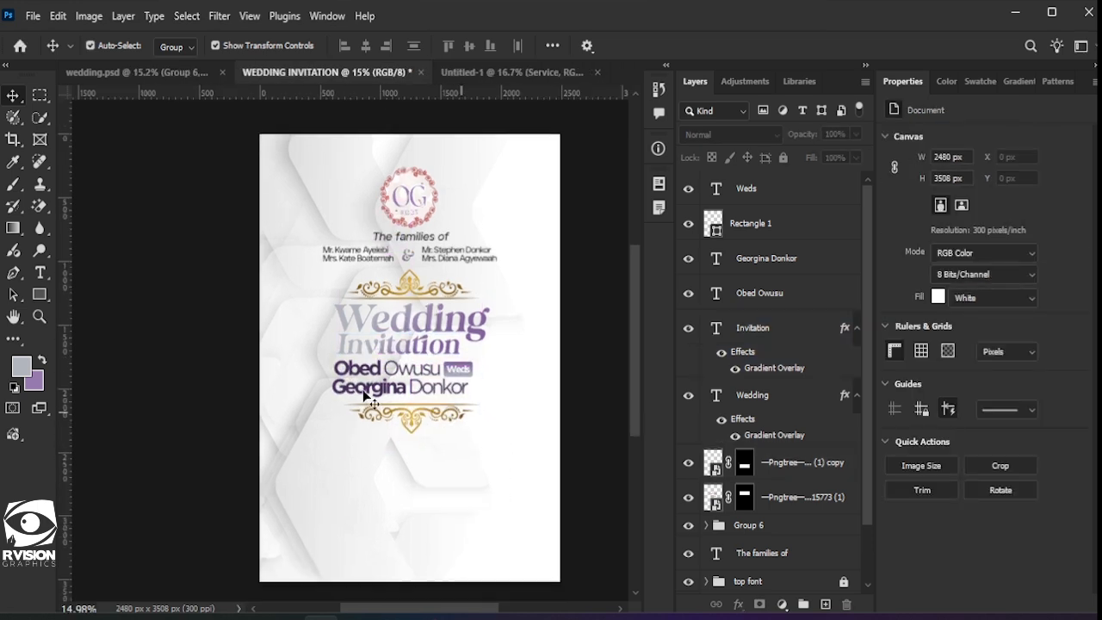
left_click(357, 394)
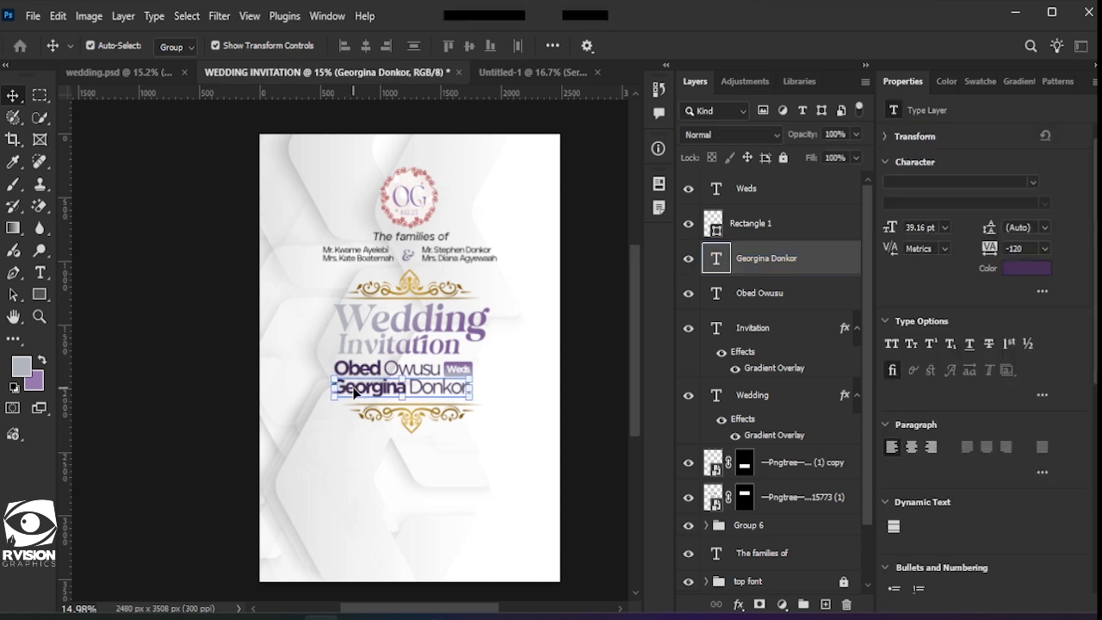
double_click(353, 393)
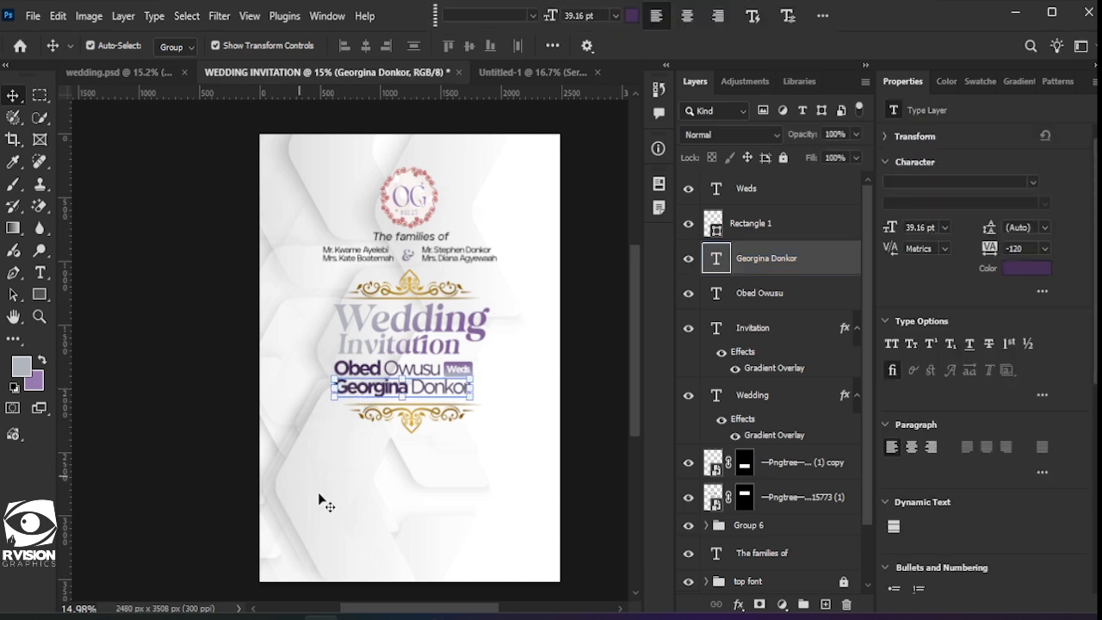
left_click(437, 510)
scroll(436, 491, "down", 1)
scroll(454, 474, "down", 2)
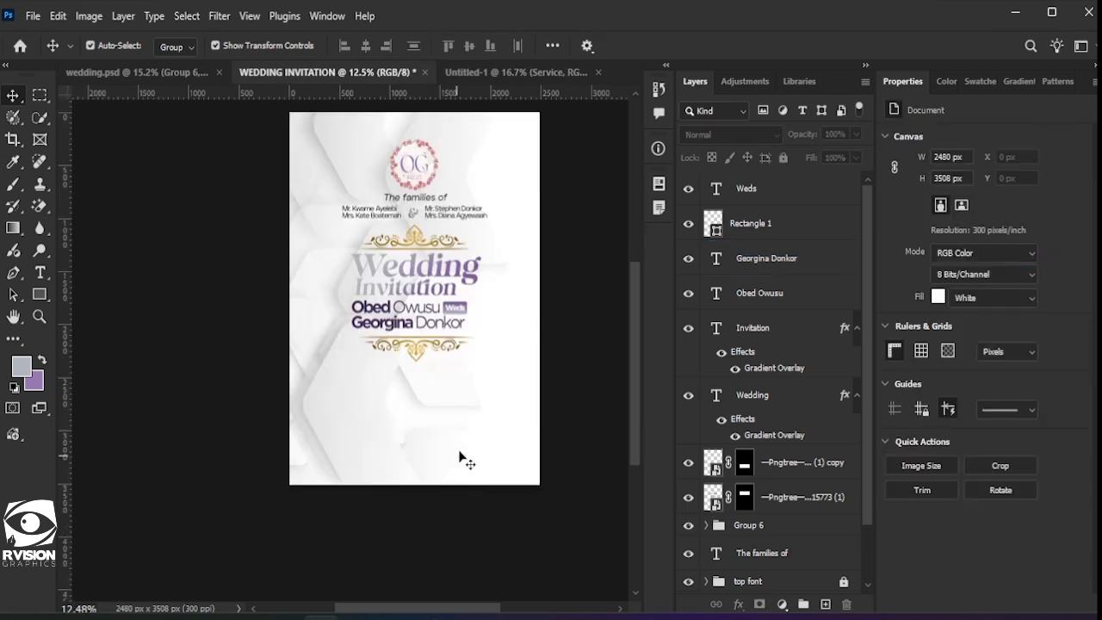
scroll(435, 454, "right", 2)
scroll(405, 426, "up", 3)
left_click_drag(434, 397, 308, 378)
left_click(202, 487)
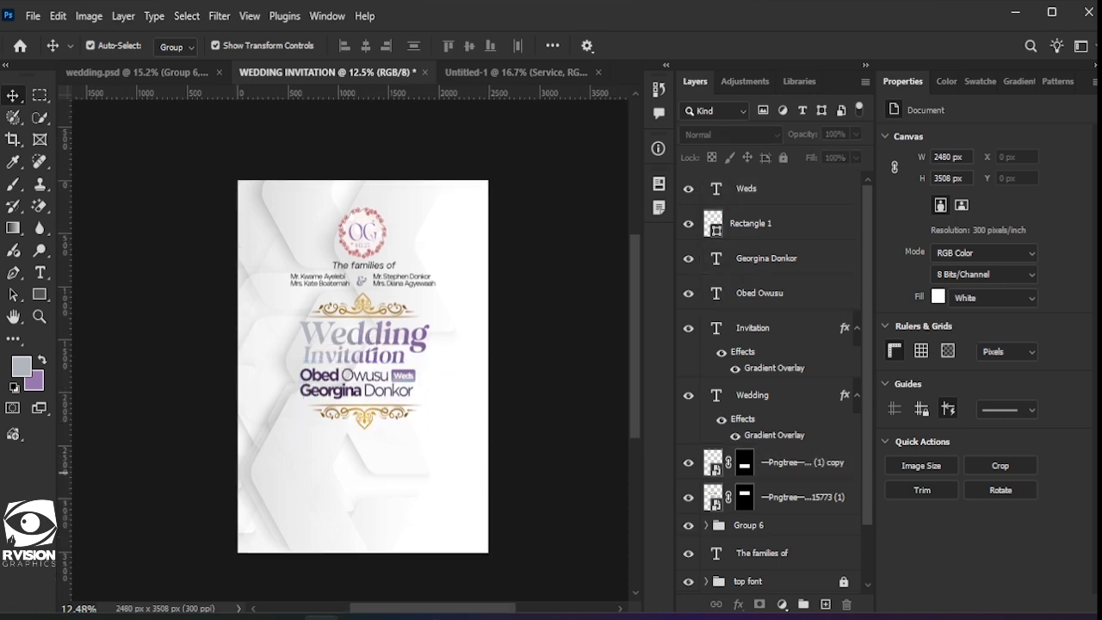
left_click(355, 349)
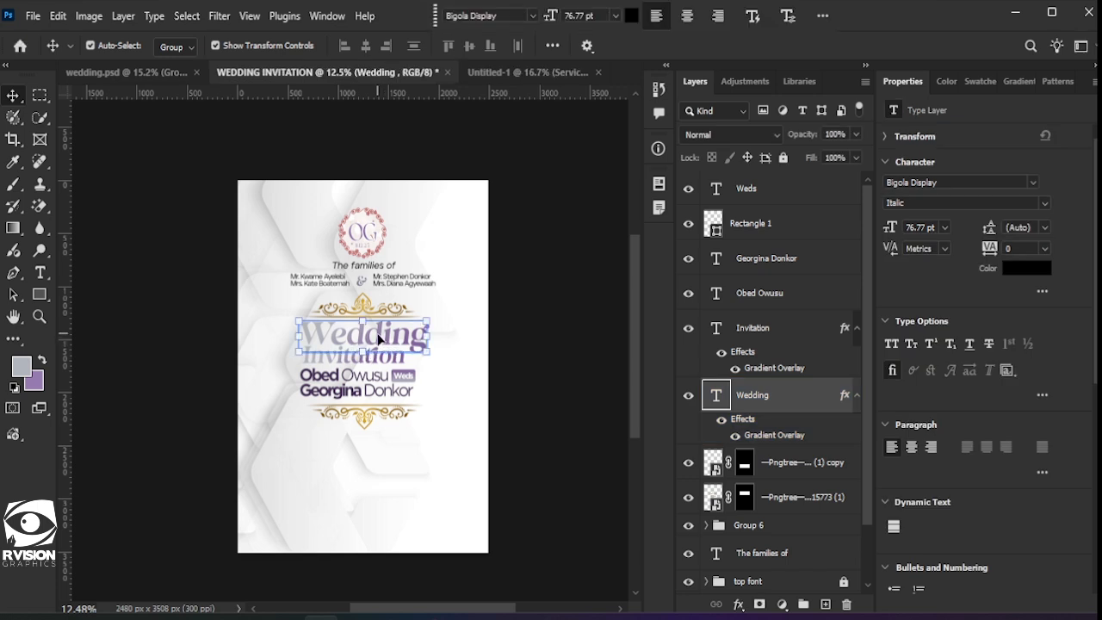
Step: Duplicate the Wedding heading lower-left and retype the copy as '11th'
left_click_drag(383, 344, 350, 469)
double_click(346, 461)
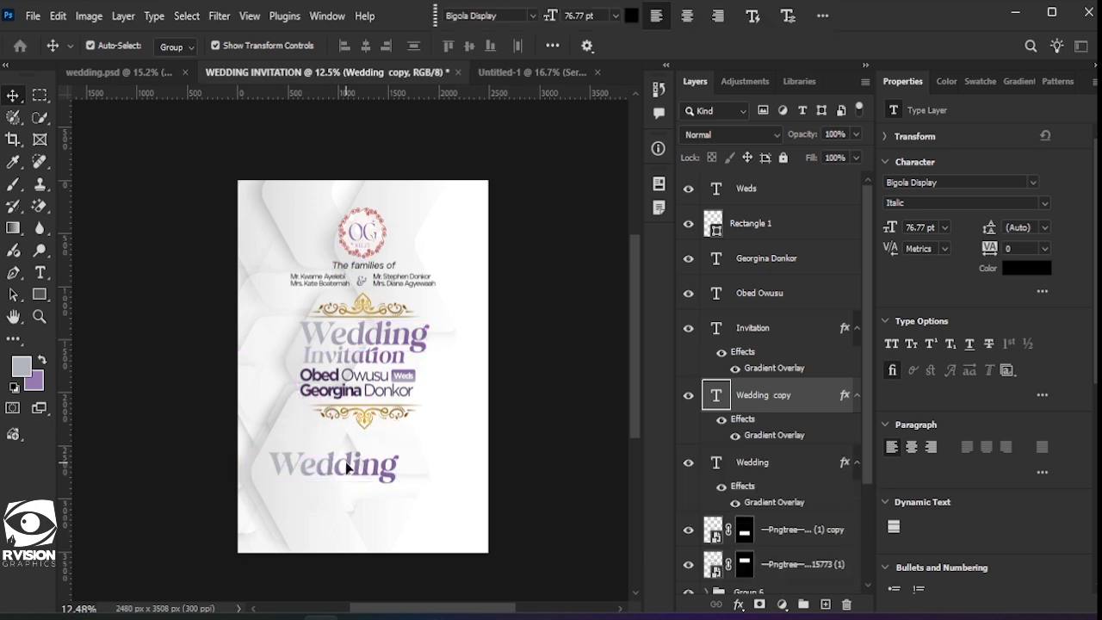
type("1")
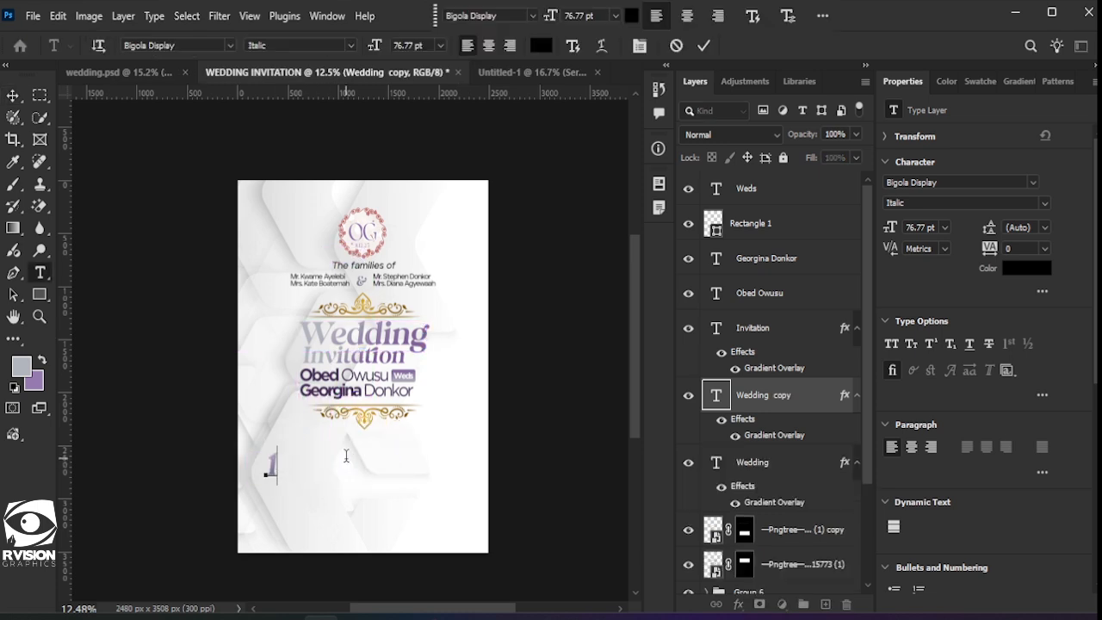
type("1th")
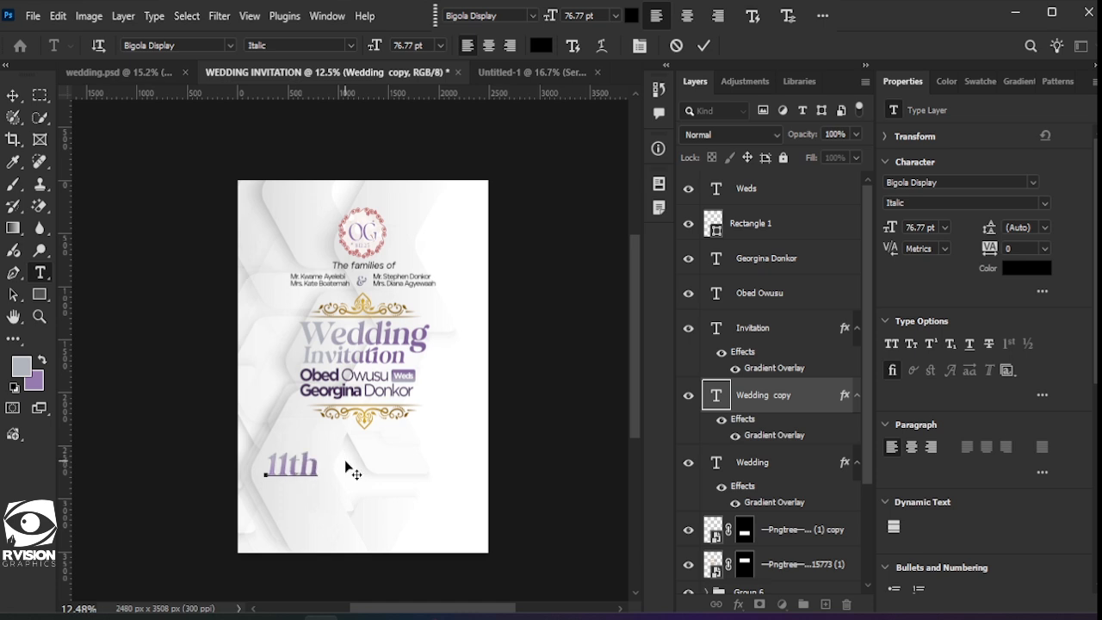
left_click(706, 48)
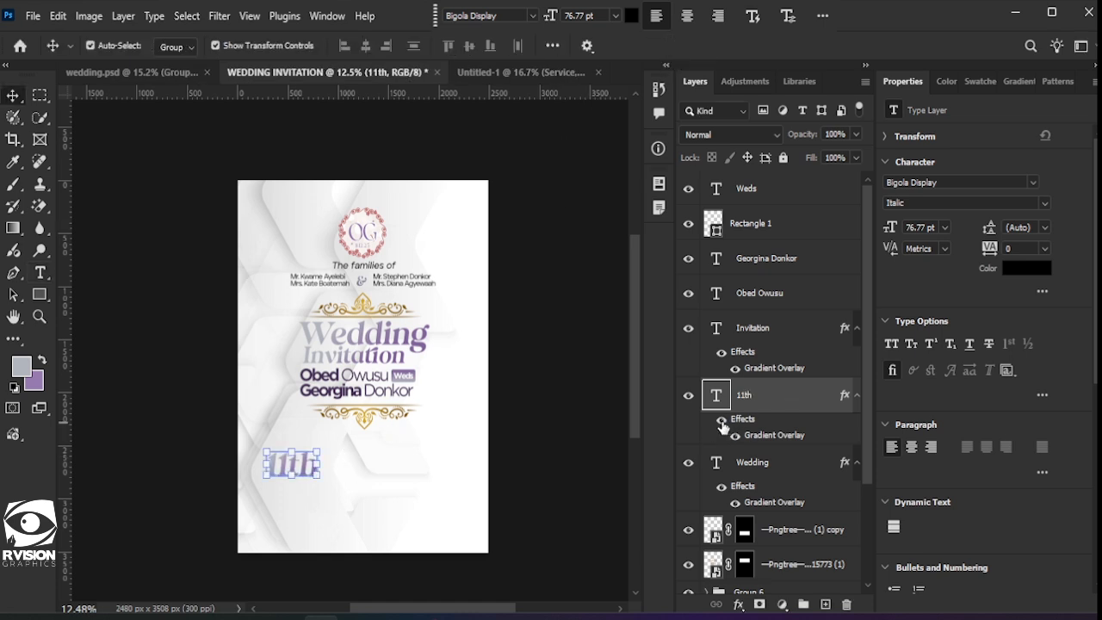
Step: Hide the 11th gradient overlay so it shows black, reposition it, and move its layer to the top
left_click(721, 421)
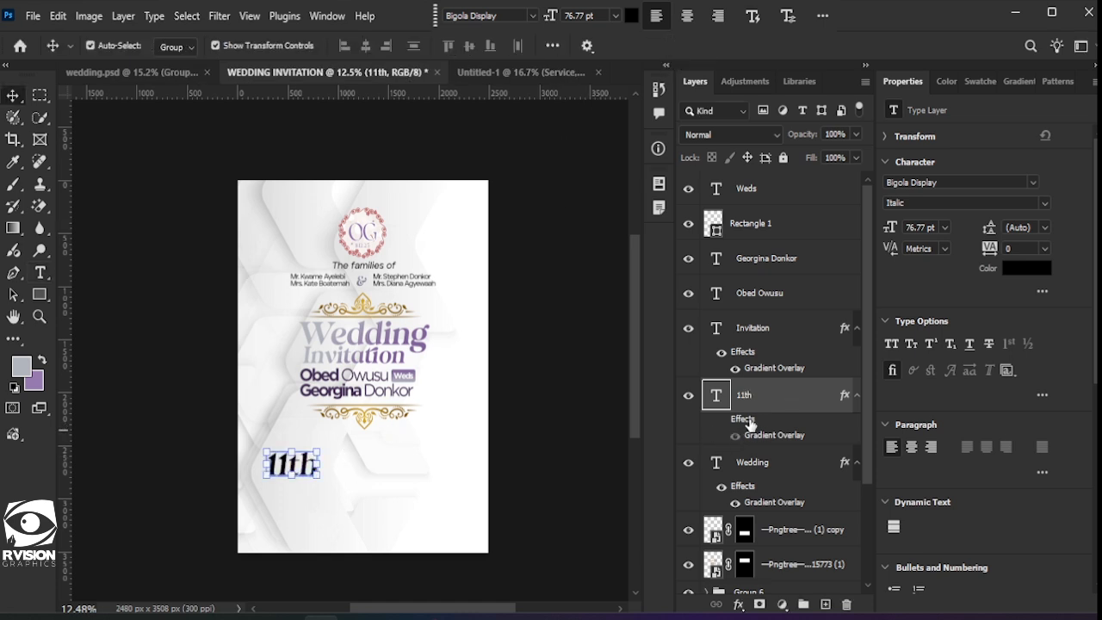
left_click(1009, 269)
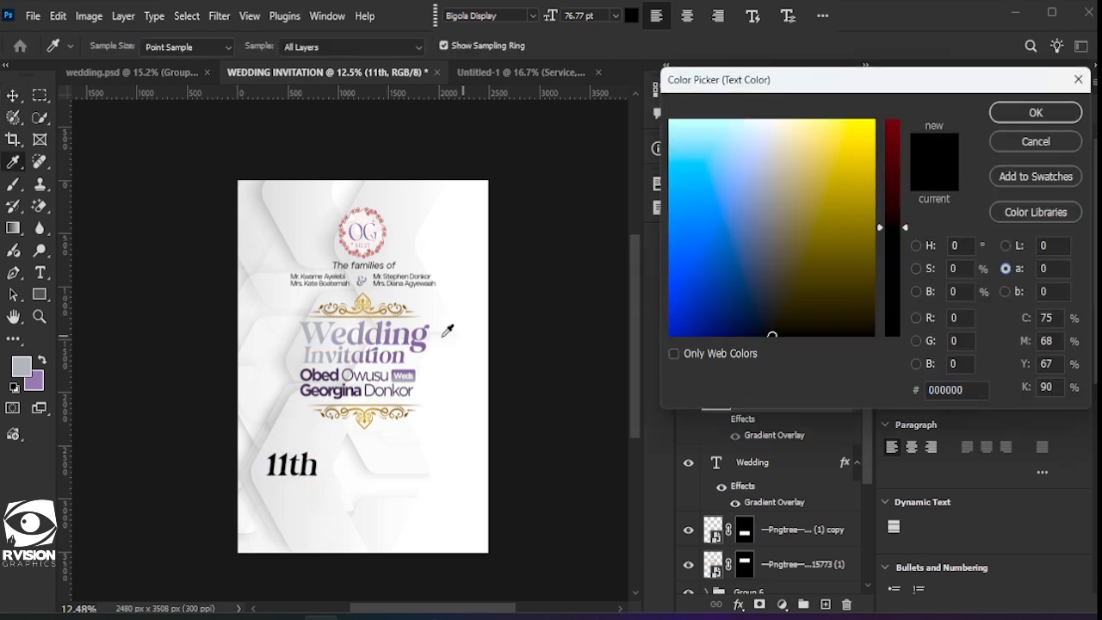
left_click(428, 339)
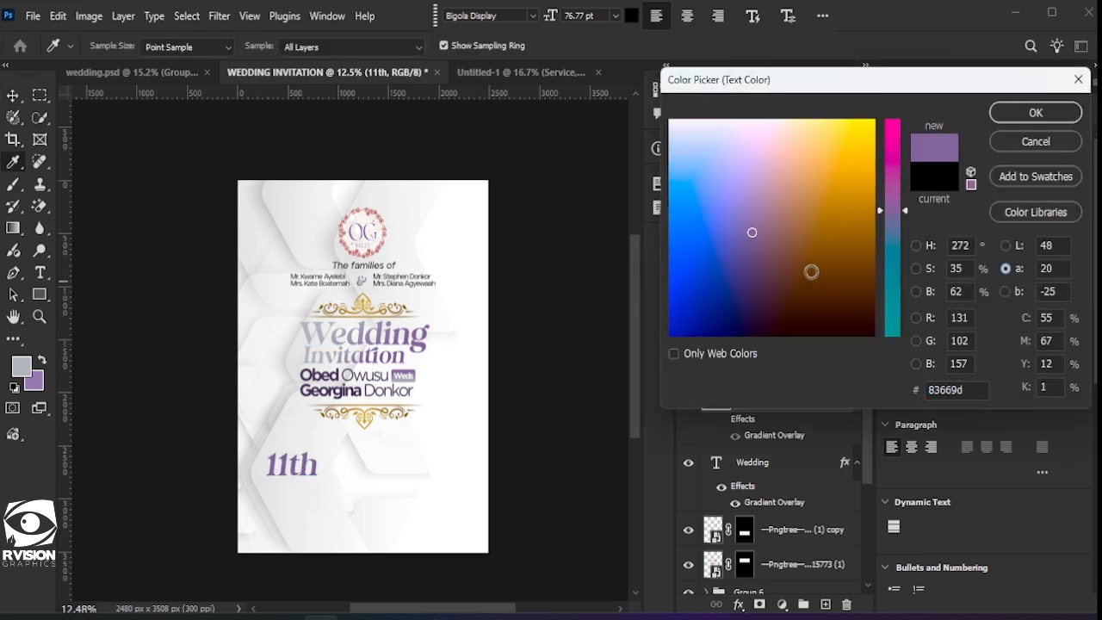
left_click(426, 335)
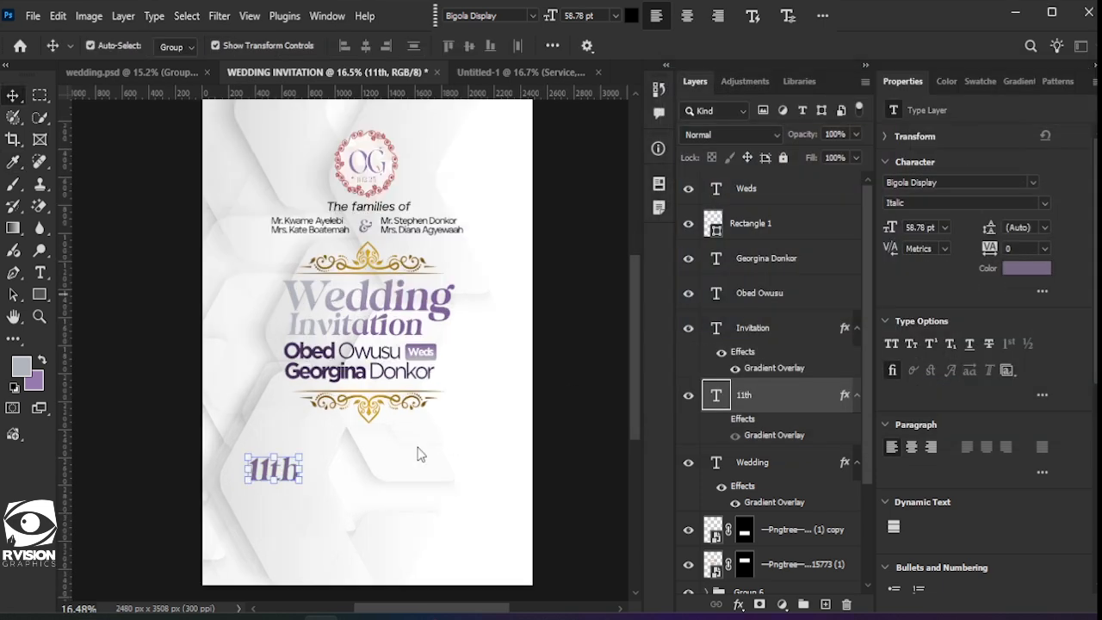
key("ctrl+z")
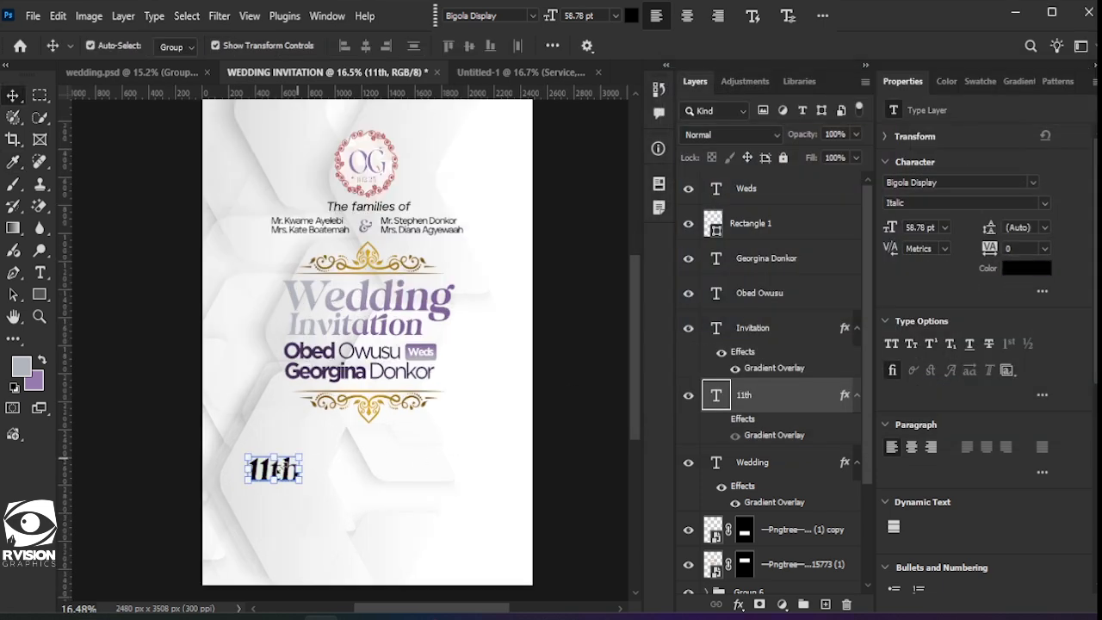
left_click_drag(312, 461, 324, 444)
key("ctrl+t")
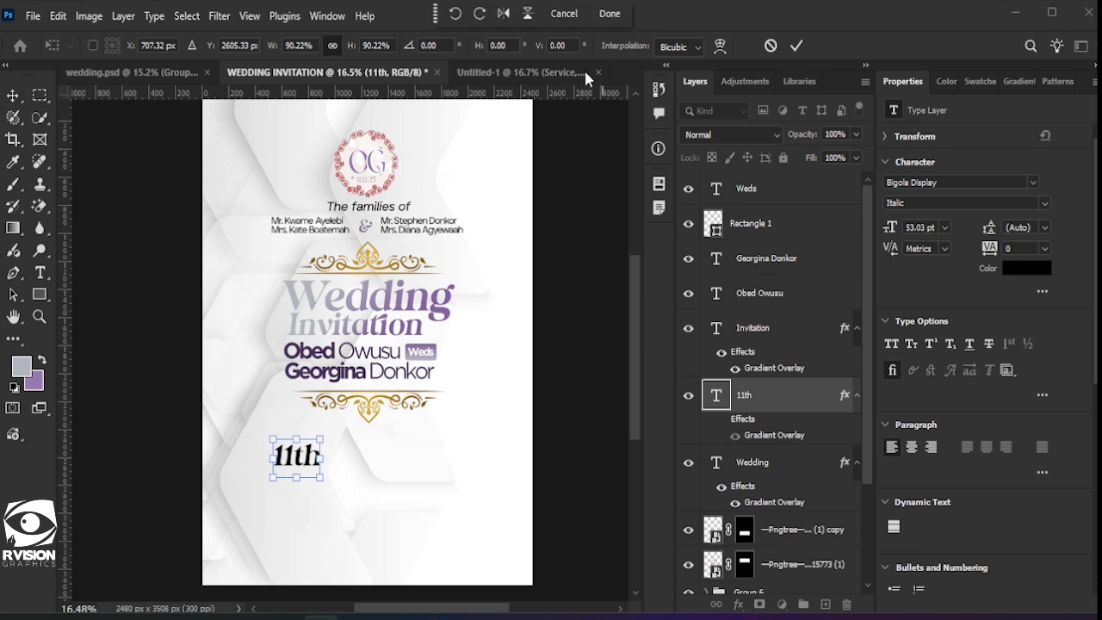
left_click(610, 14)
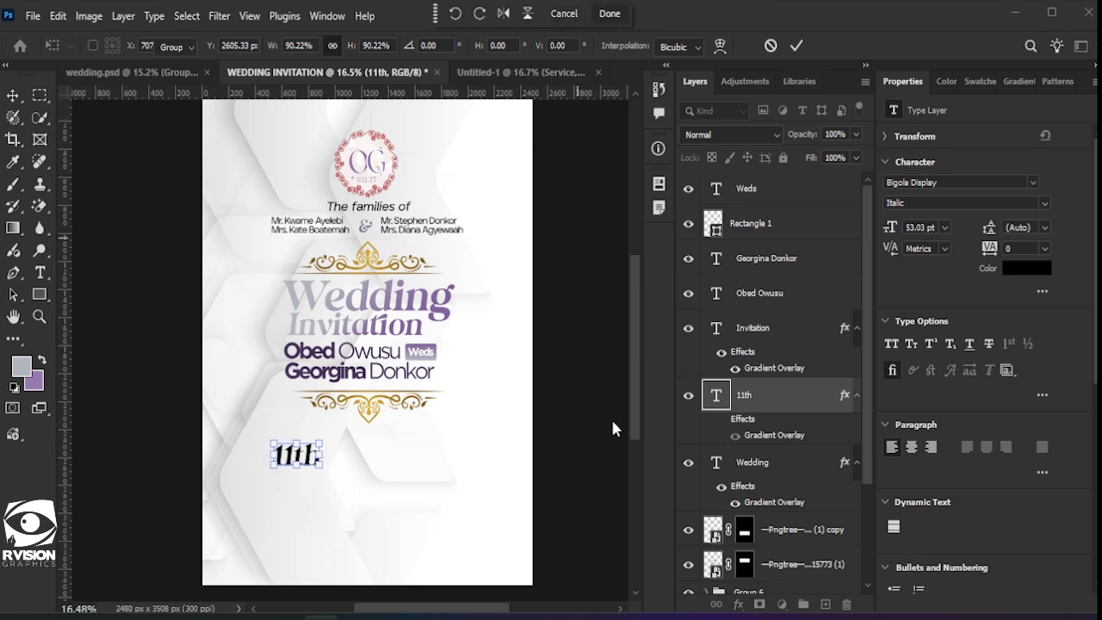
left_click(722, 418)
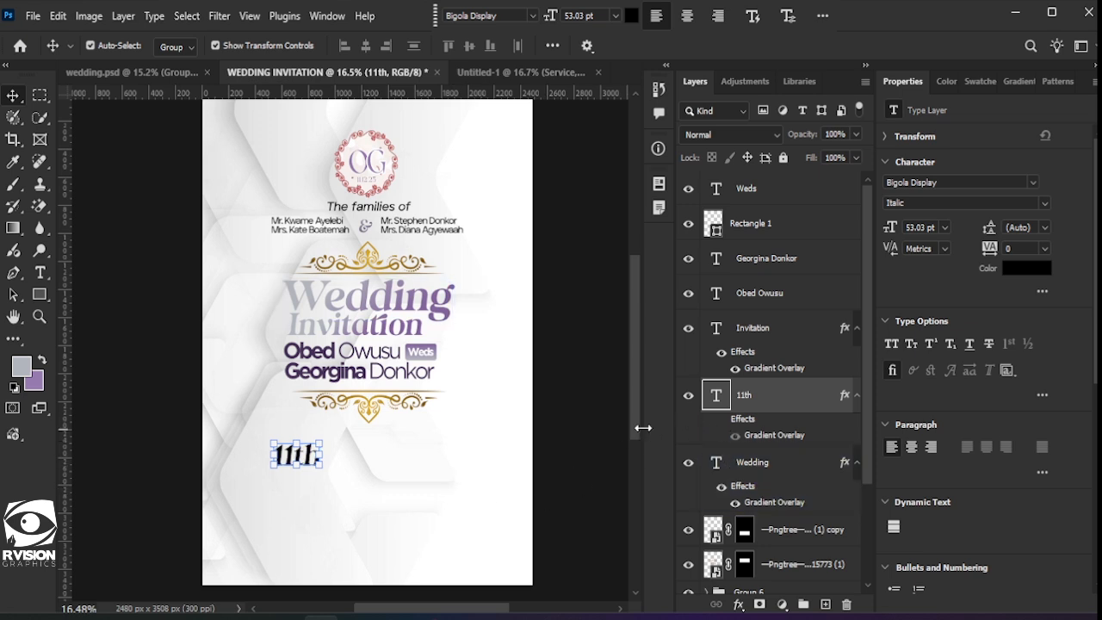
left_click_drag(755, 403, 770, 160)
Step: Duplicate 11th to its right and retype it as 'December,' over '2025' on two lines
left_click(364, 486)
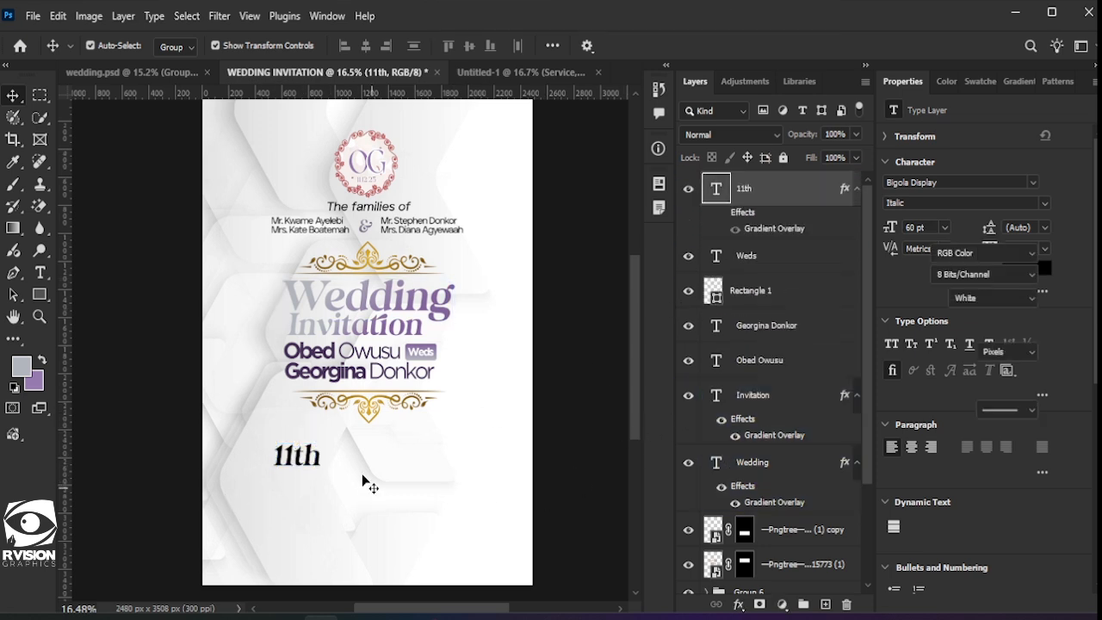
scroll(345, 469, "down", 2)
scroll(324, 458, "up", 2)
scroll(297, 443, "up", 1)
left_click(293, 418)
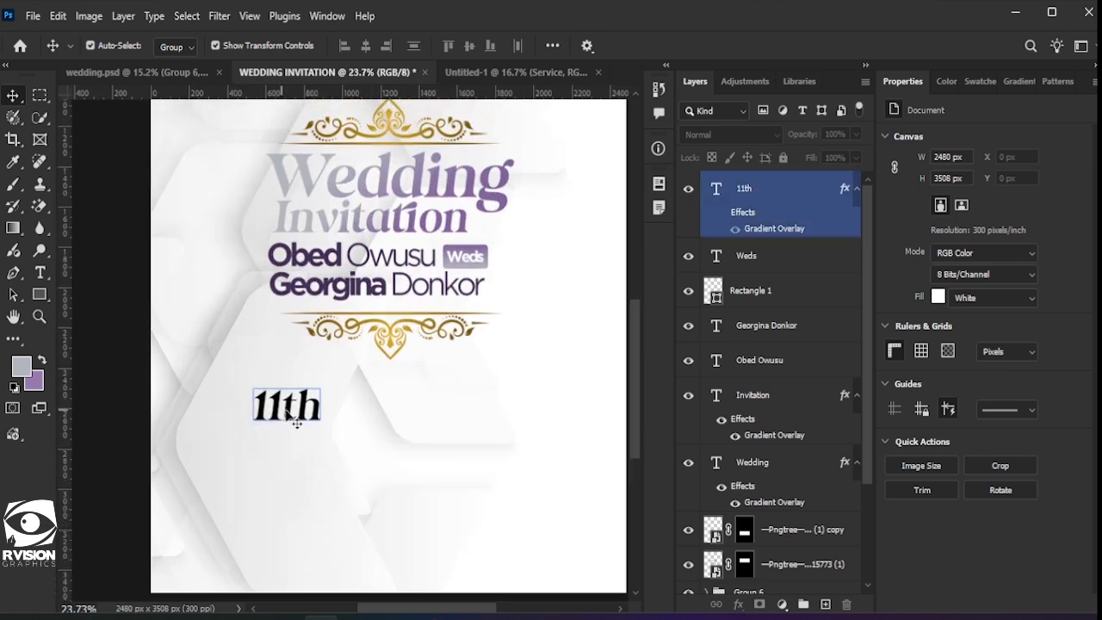
left_click_drag(296, 422, 379, 414)
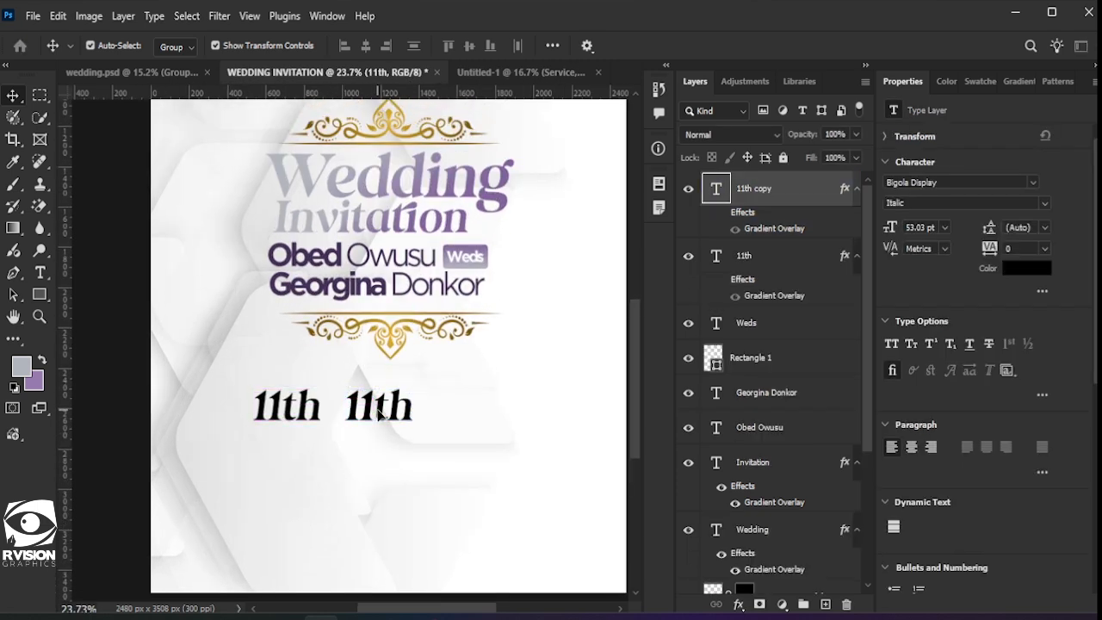
double_click(380, 407)
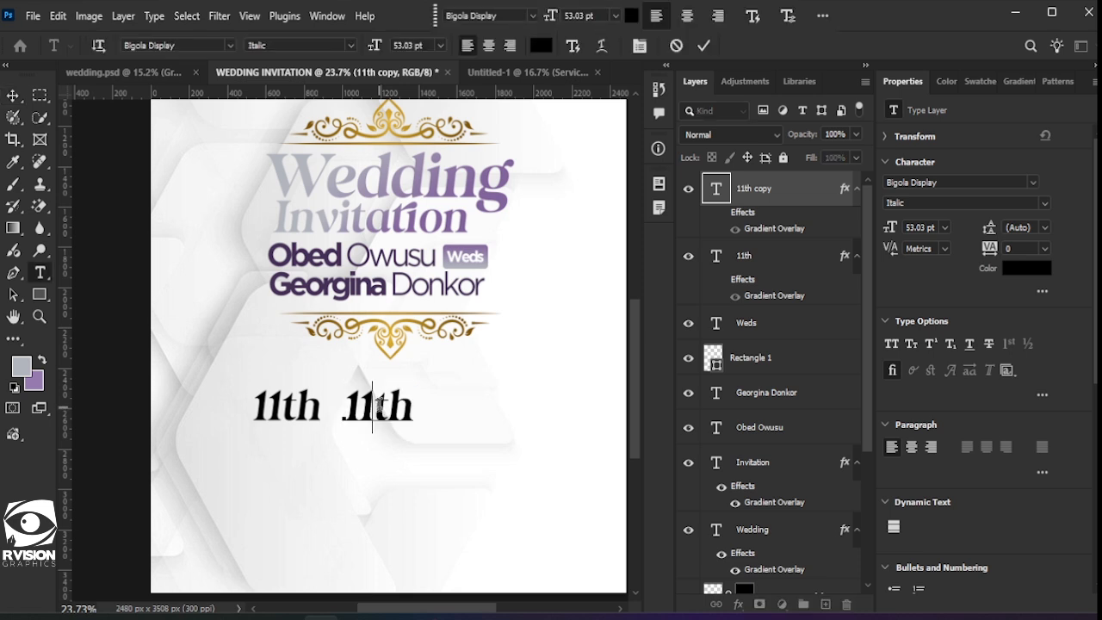
type("December")
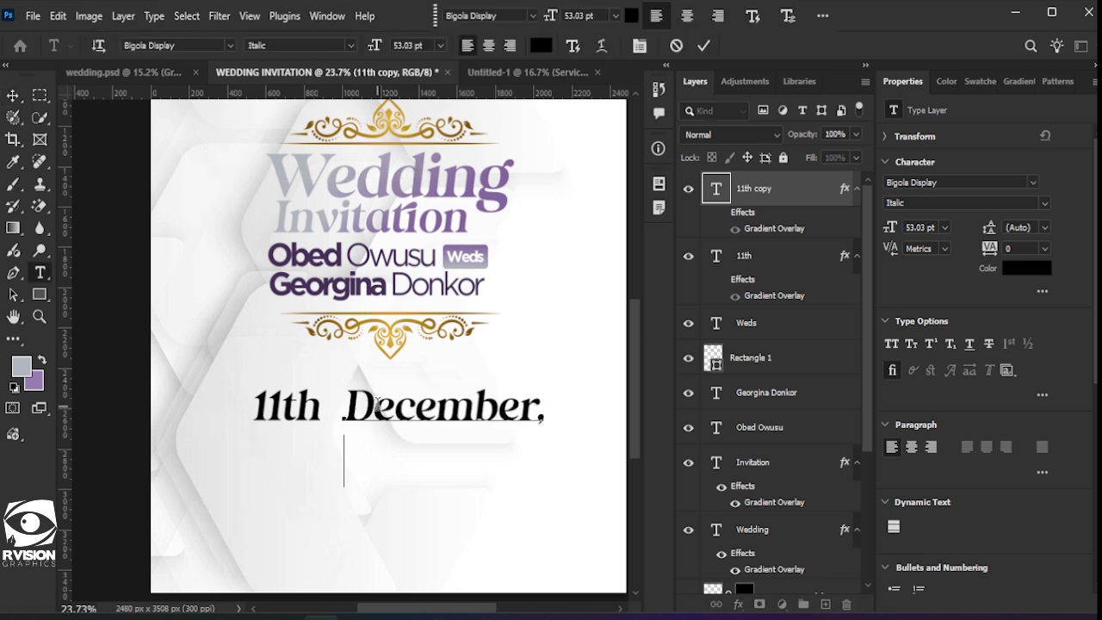
type(",")
key("Return")
type("2025")
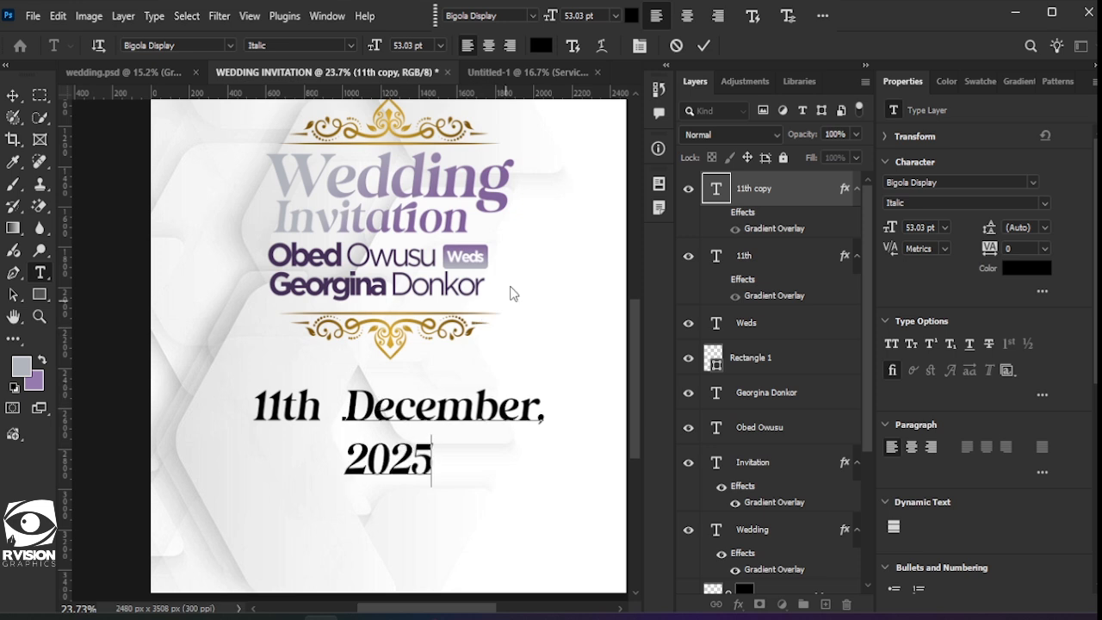
left_click(703, 45)
key("v")
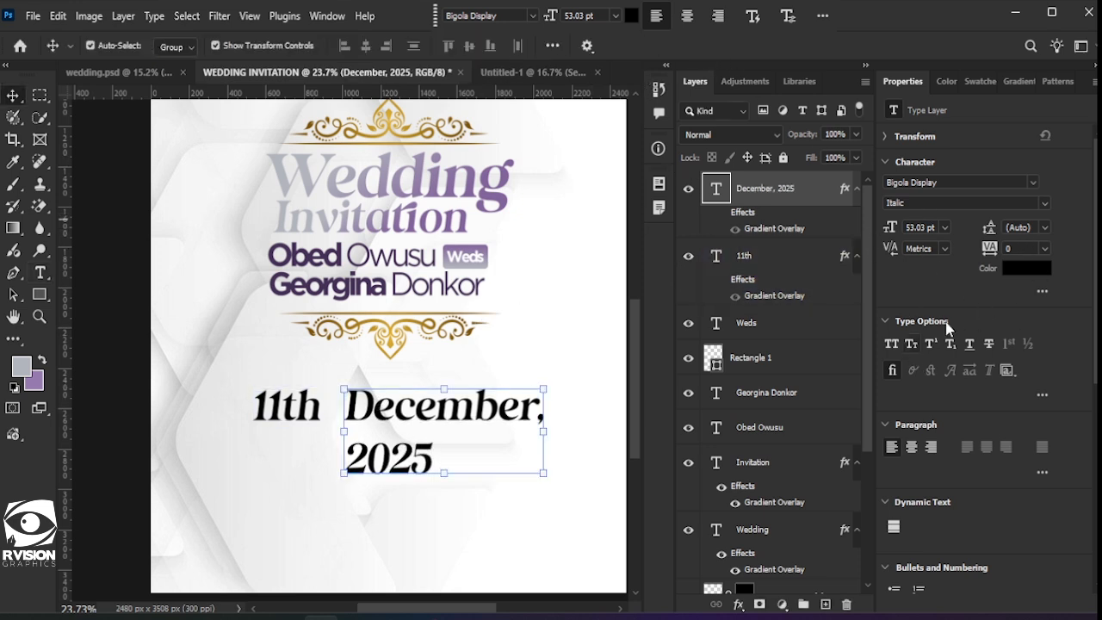
Step: Tighten the line spacing and scale down the December, 2025 text beside 11th
left_click_drag(990, 227, 974, 226)
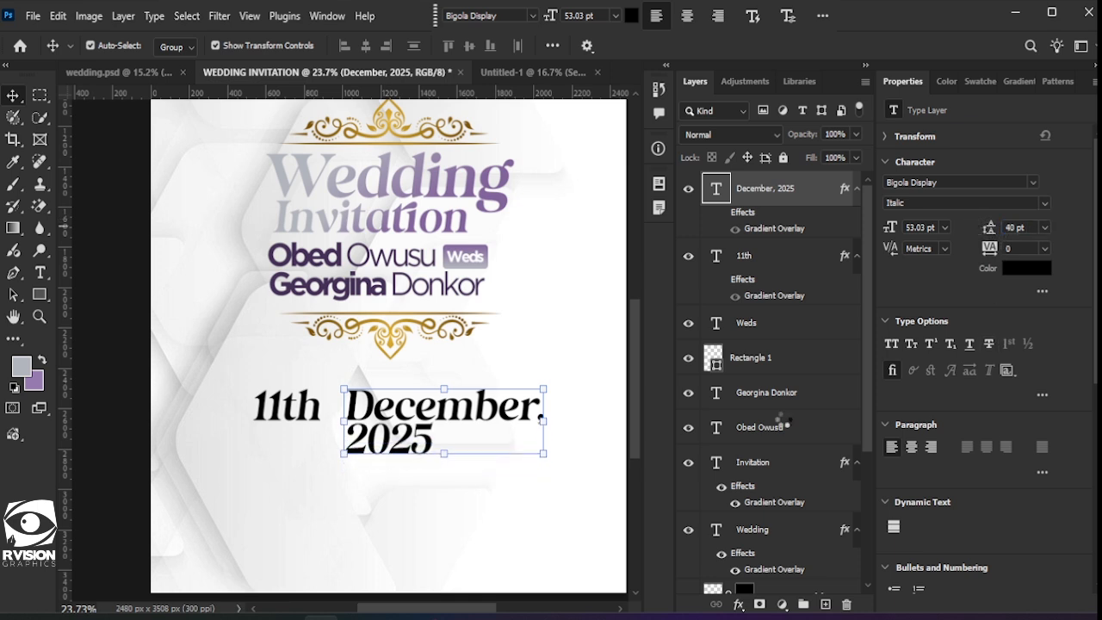
left_click_drag(541, 388, 398, 427)
key("Down")
key("Down")
key("Down")
key("Down")
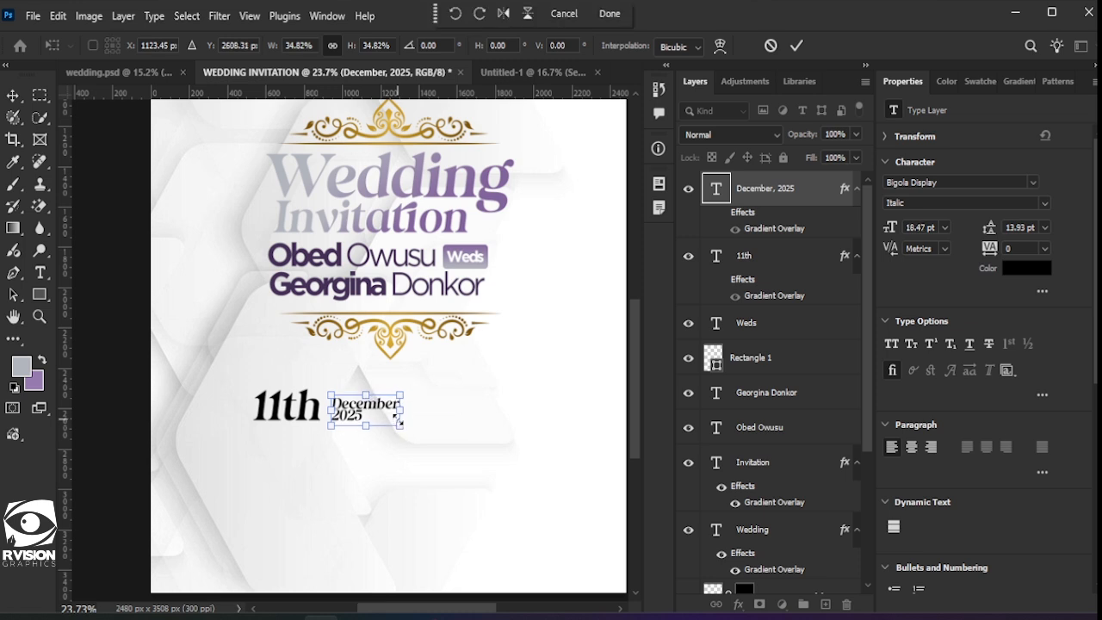
key("Up")
key("Return")
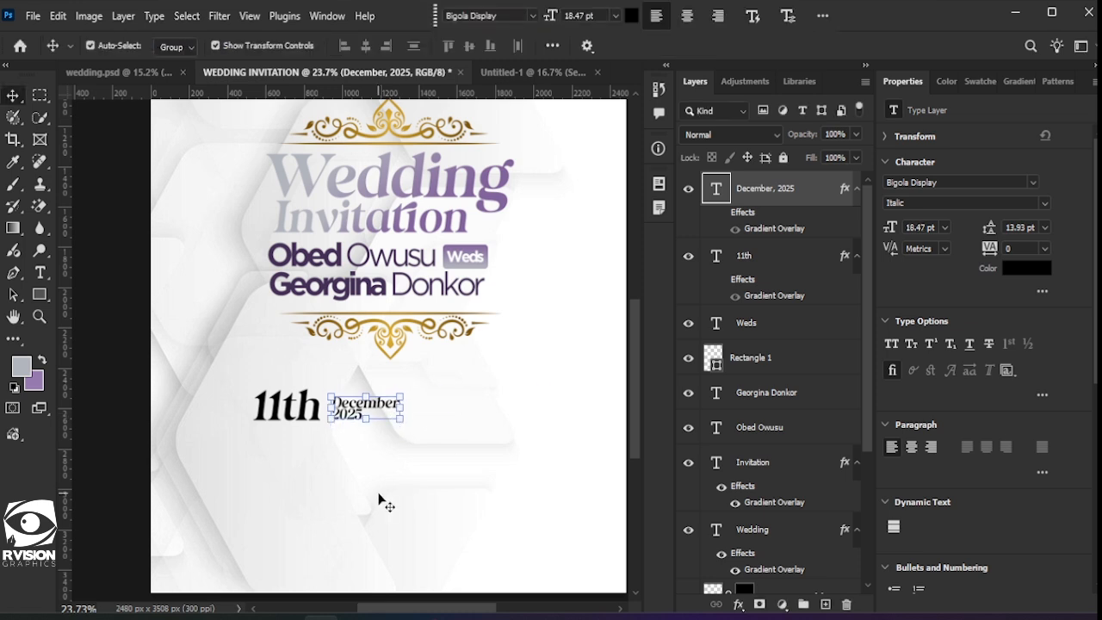
left_click(251, 488)
Step: Duplicate 11th below the original and retype it as '12:00 Pm'
left_click_drag(302, 426, 301, 465)
key("ctrl+z")
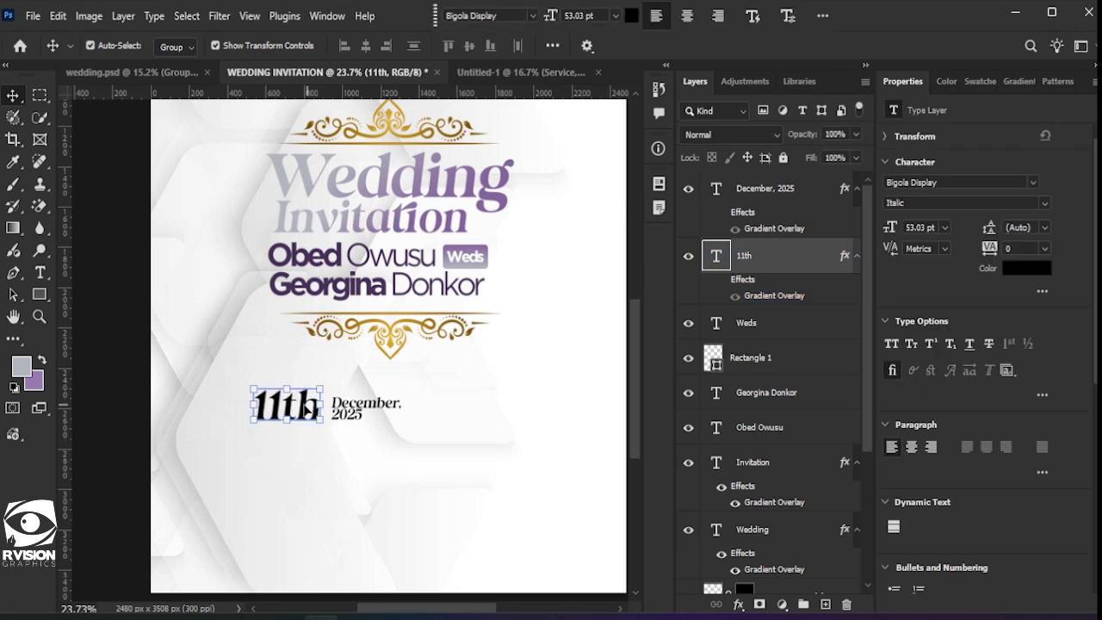
left_click_drag(307, 411, 303, 456)
double_click(301, 451)
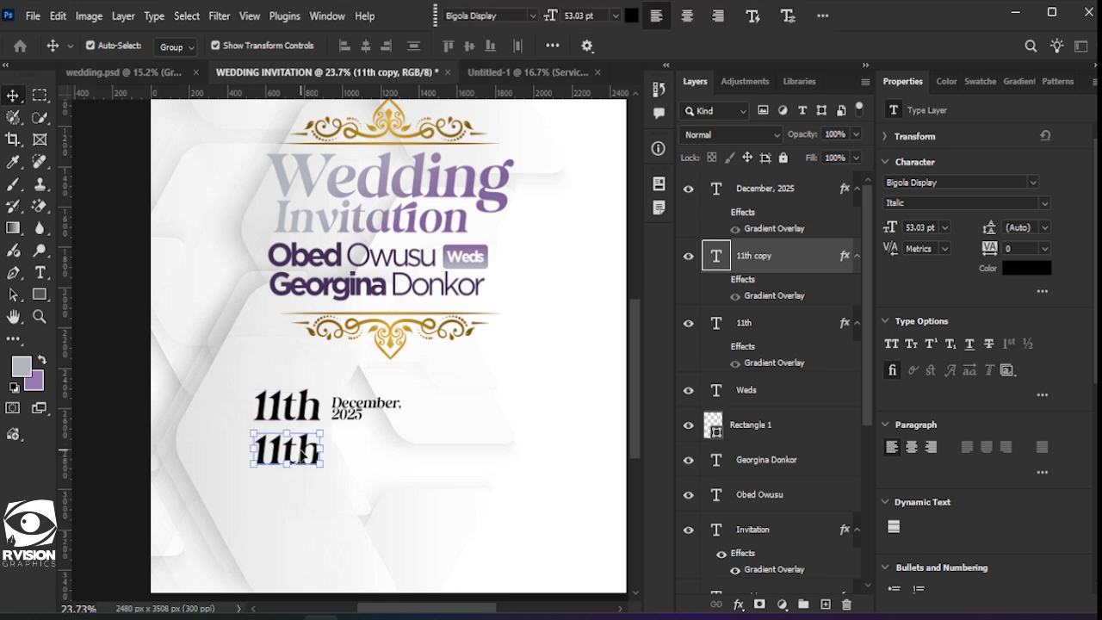
type("12")
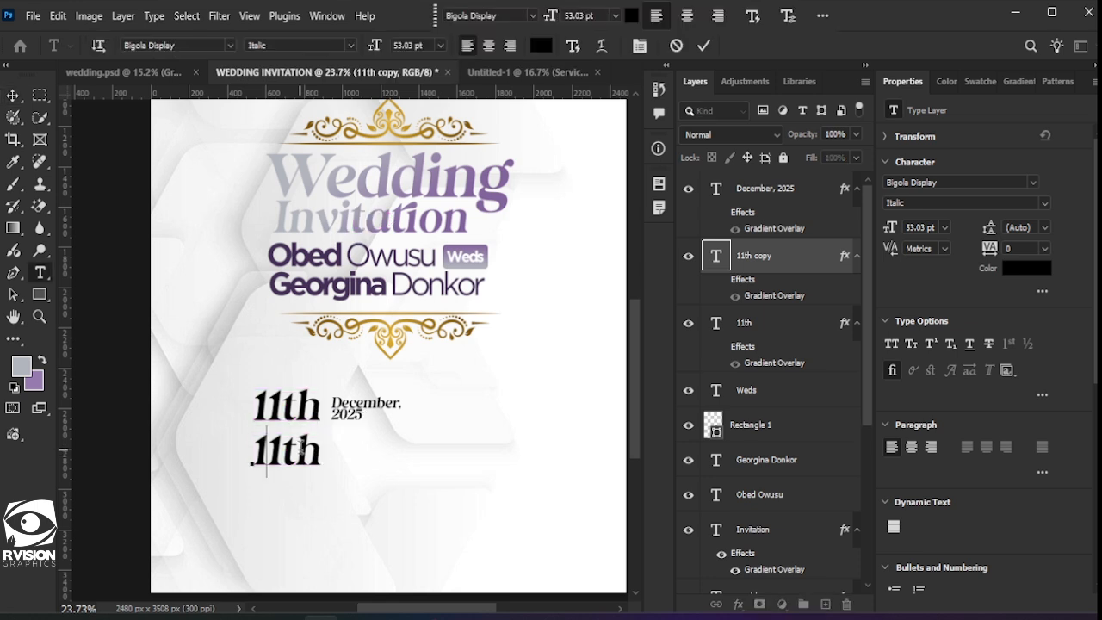
type(":00")
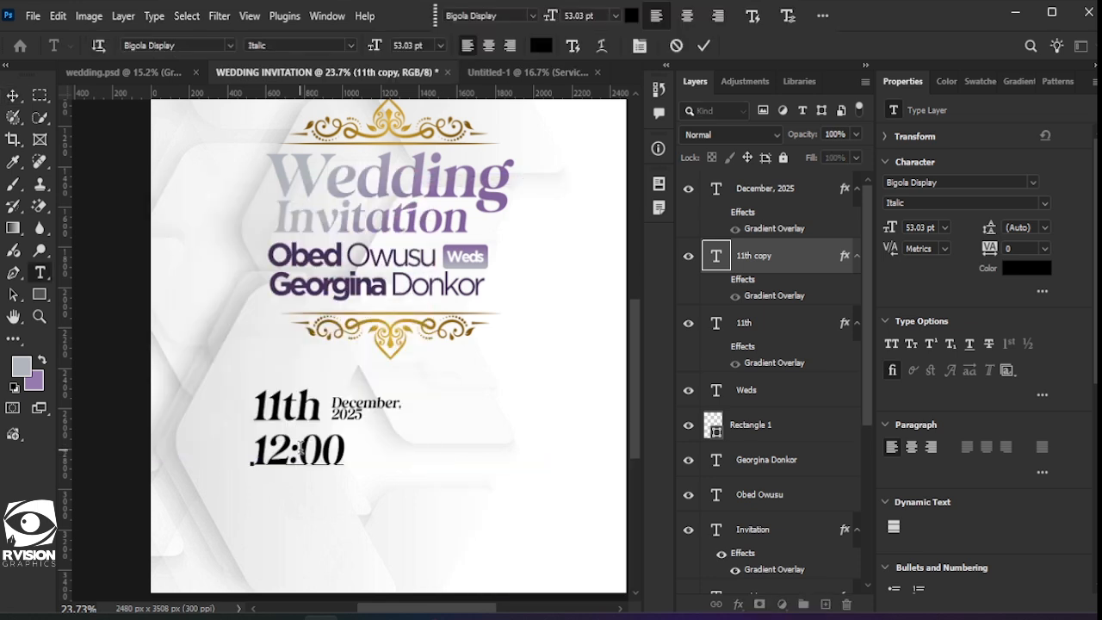
type(" Pm")
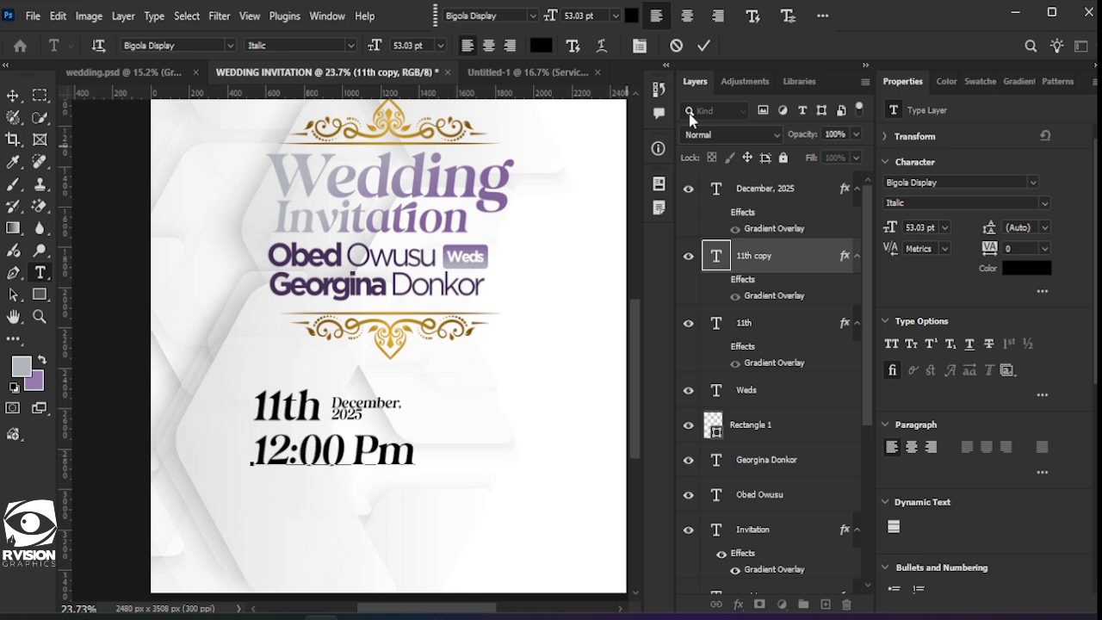
left_click(701, 50)
key("v")
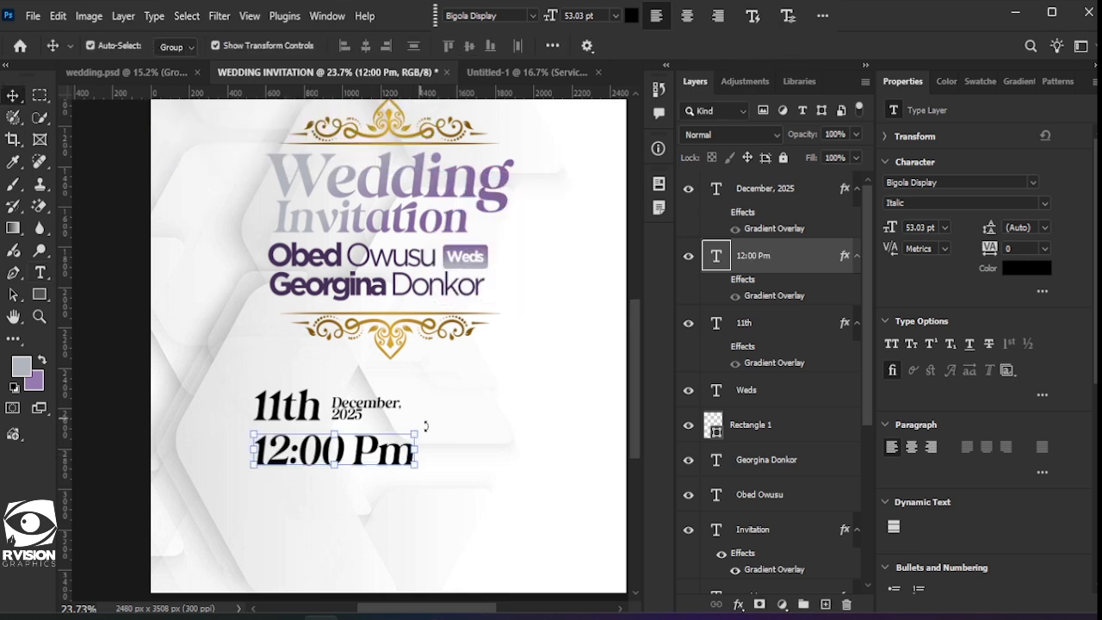
left_click(631, 16)
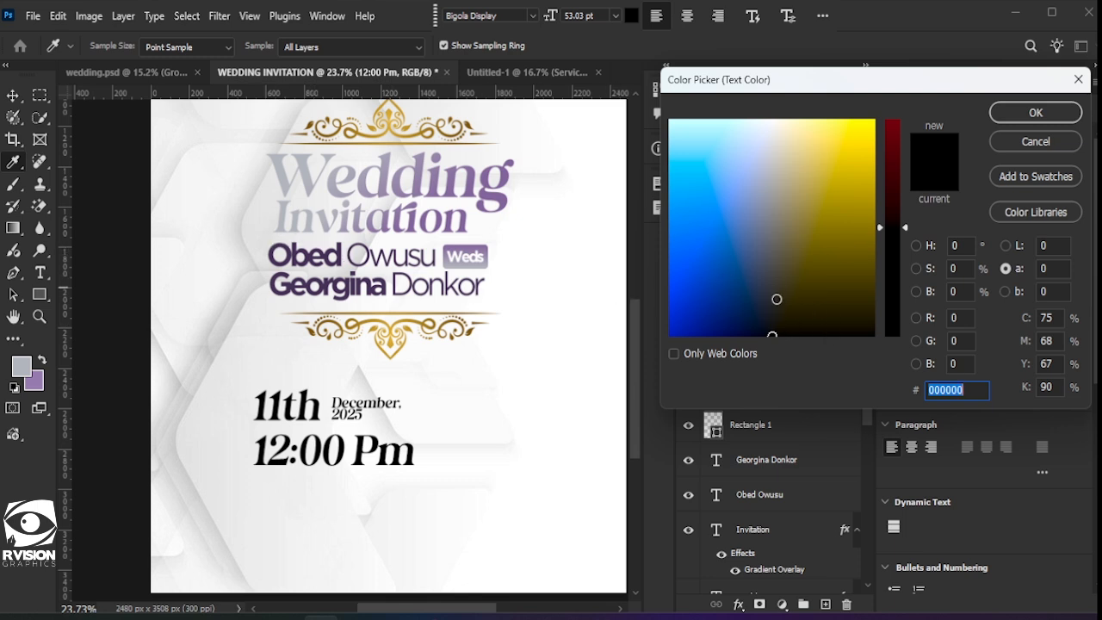
Step: Colour the 12:00 Pm text dark purple #39254a
left_click(776, 299)
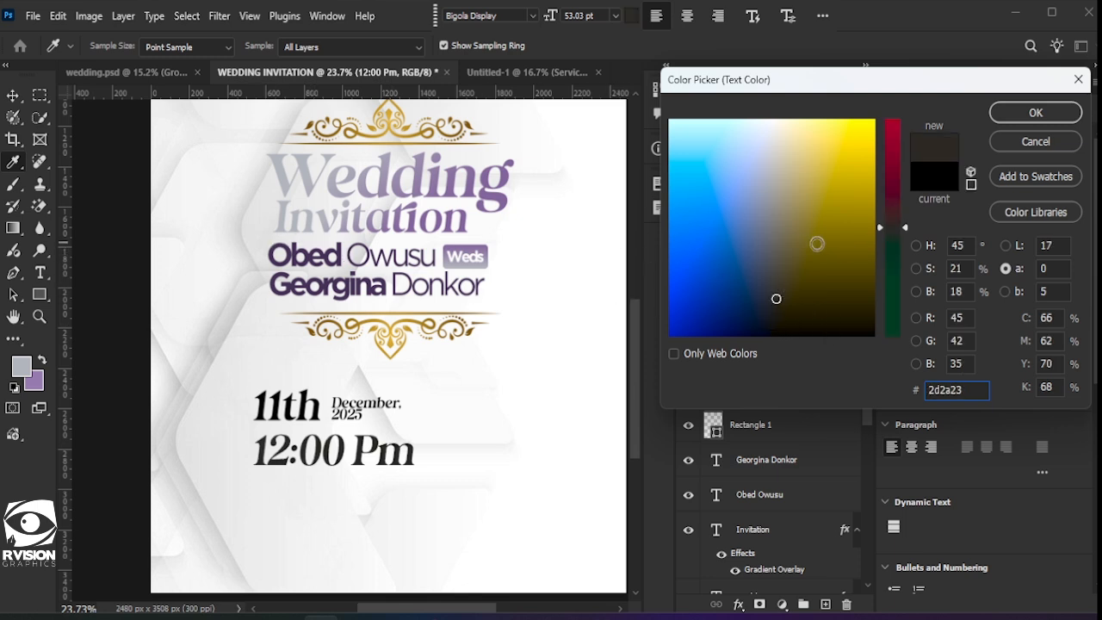
left_click(915, 246)
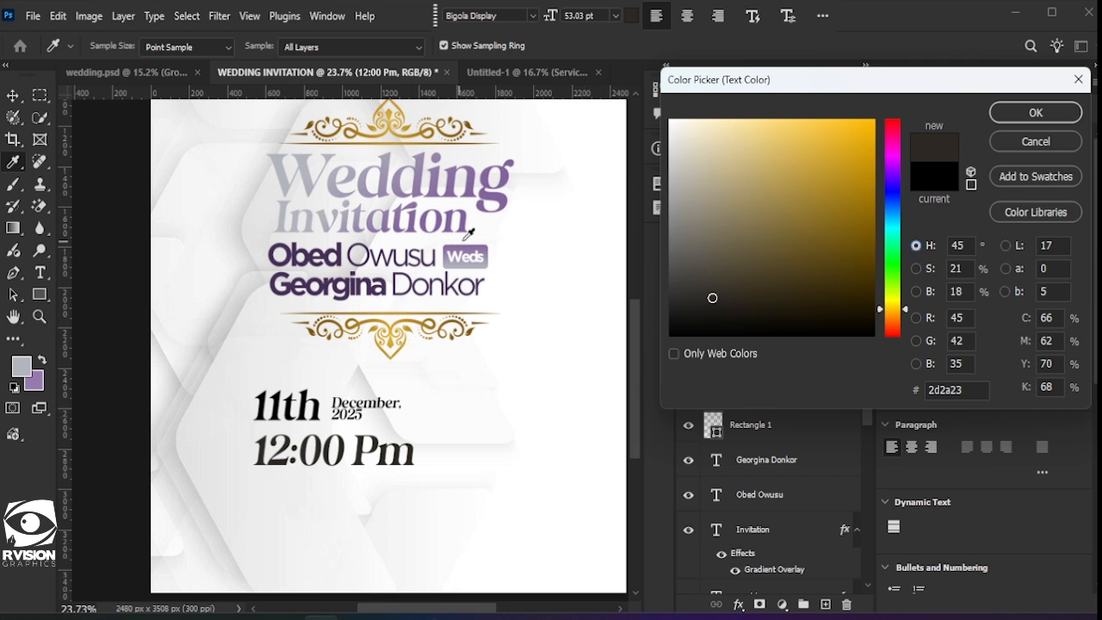
left_click(352, 290)
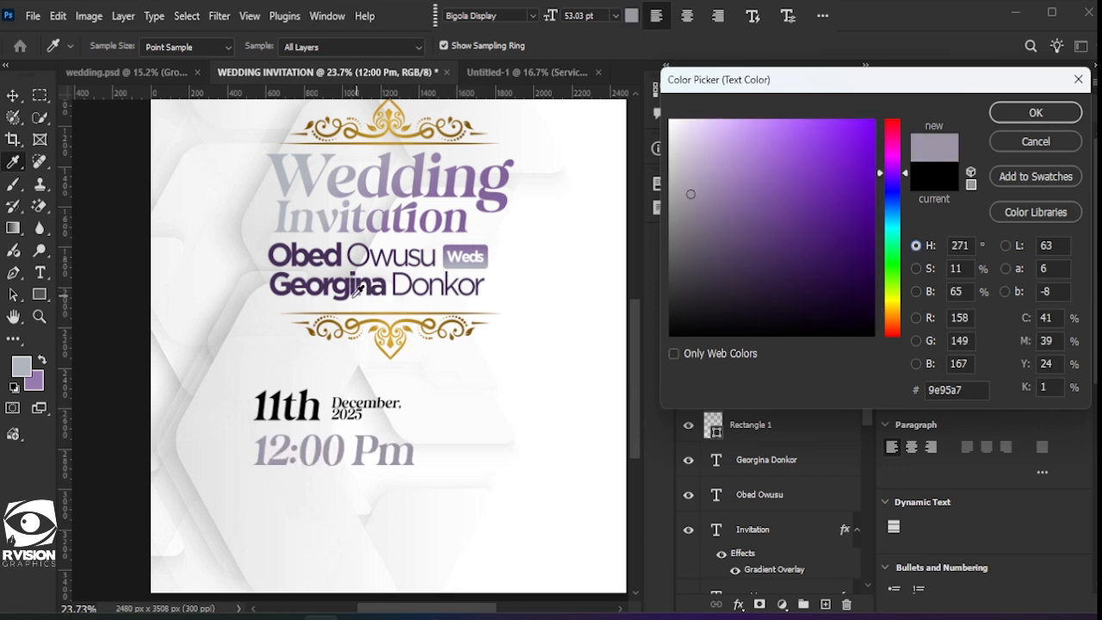
left_click(348, 296)
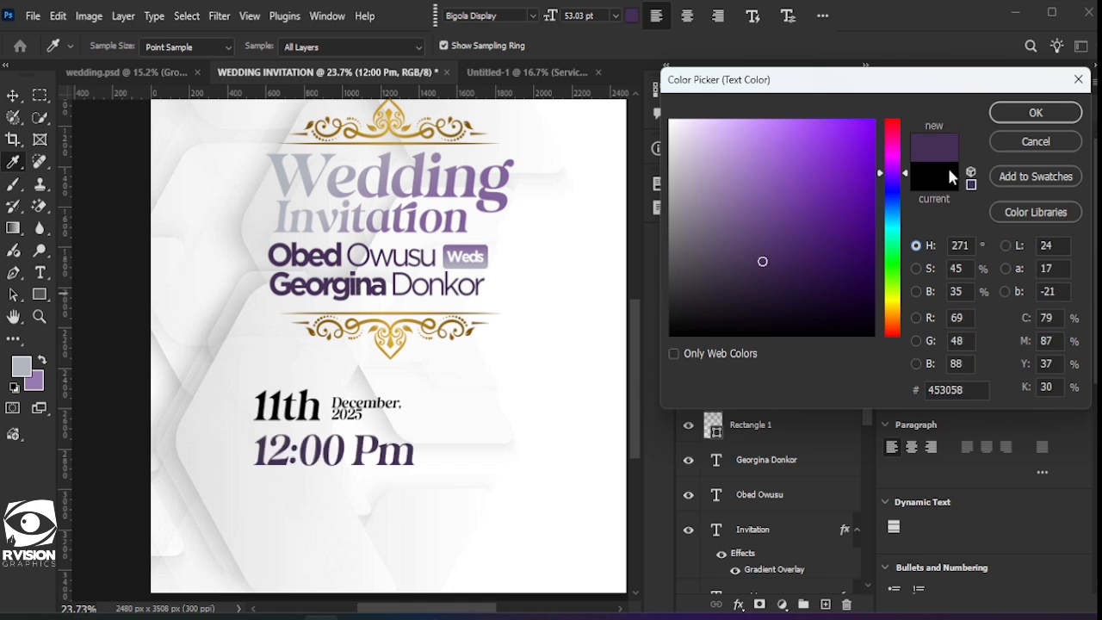
left_click_drag(765, 277, 770, 273)
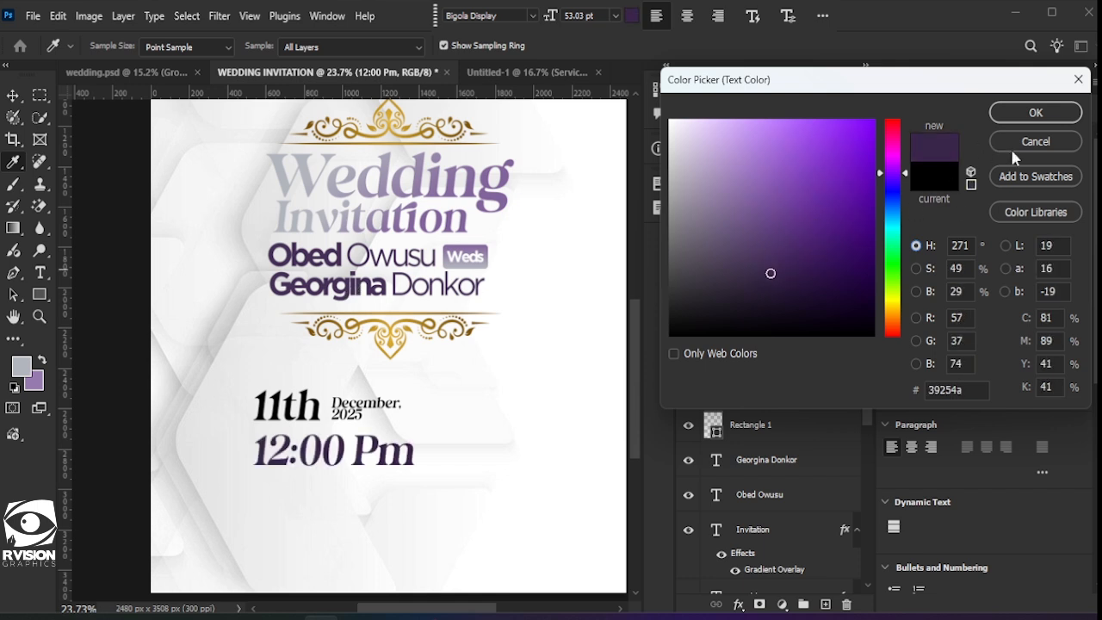
left_click(973, 389)
key("ctrl+c")
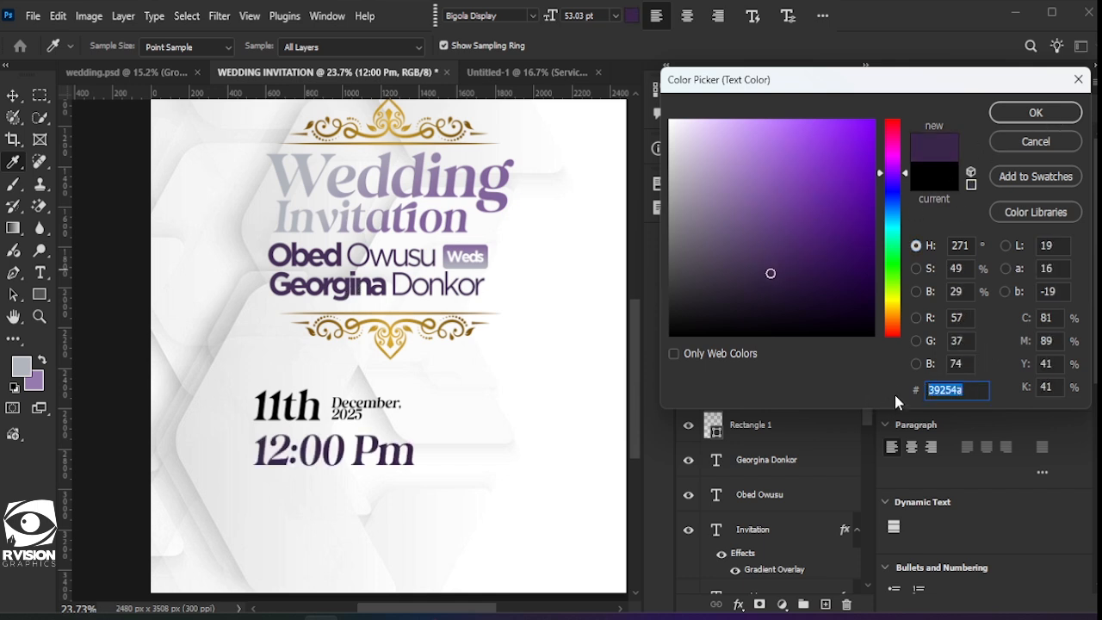
left_click(1035, 113)
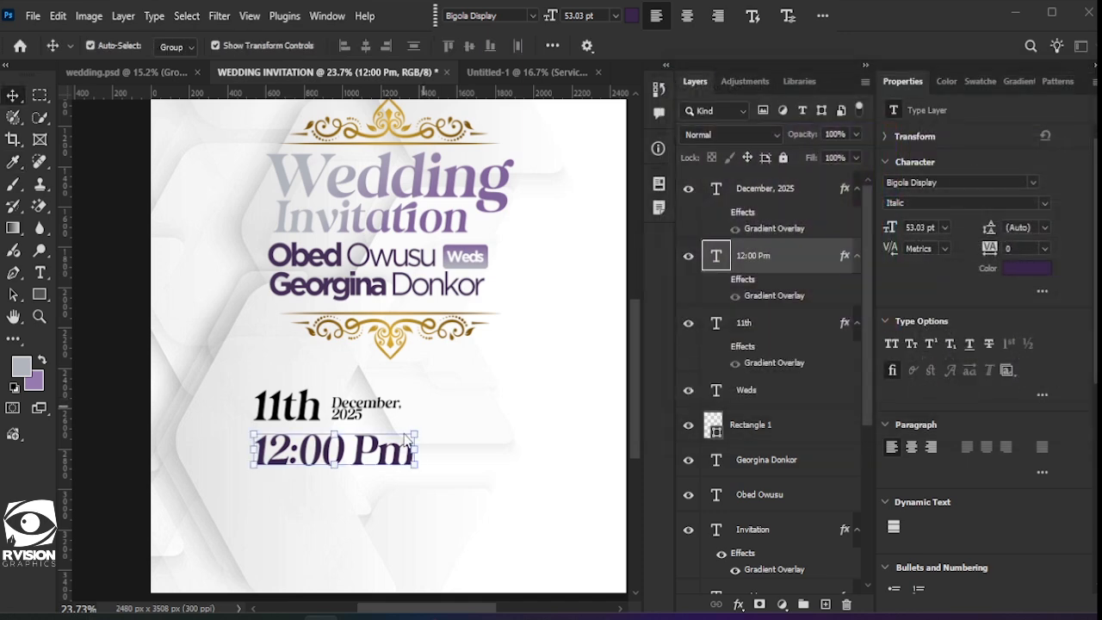
left_click(480, 470)
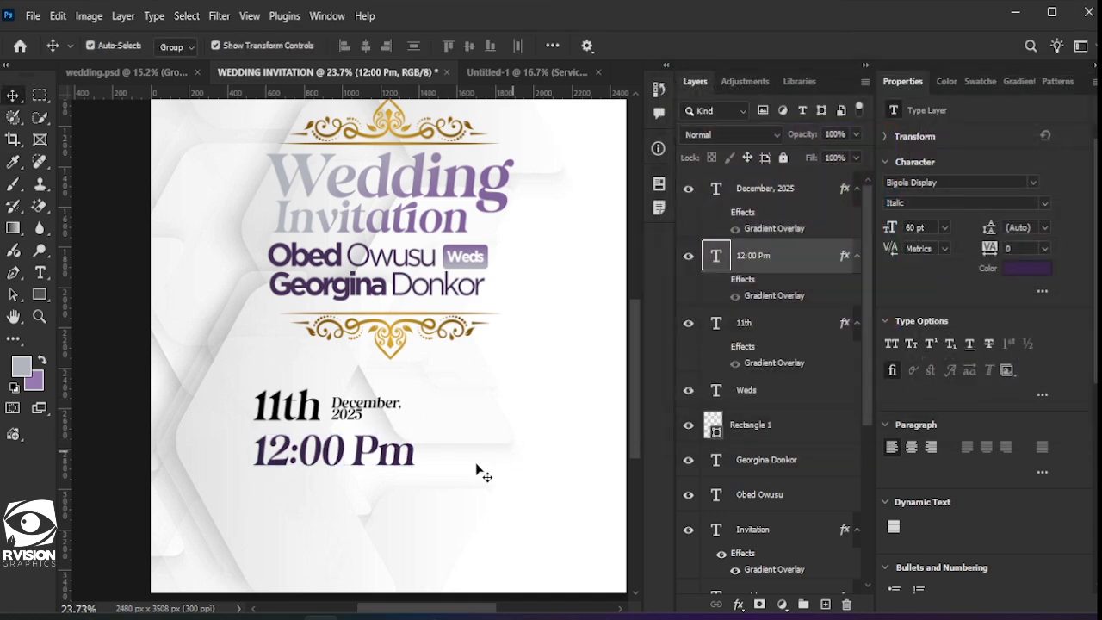
Step: Set the 11th text to the same dark purple #39254a
scroll(388, 456, "down", 2)
scroll(292, 396, "right", 1)
left_click(281, 333)
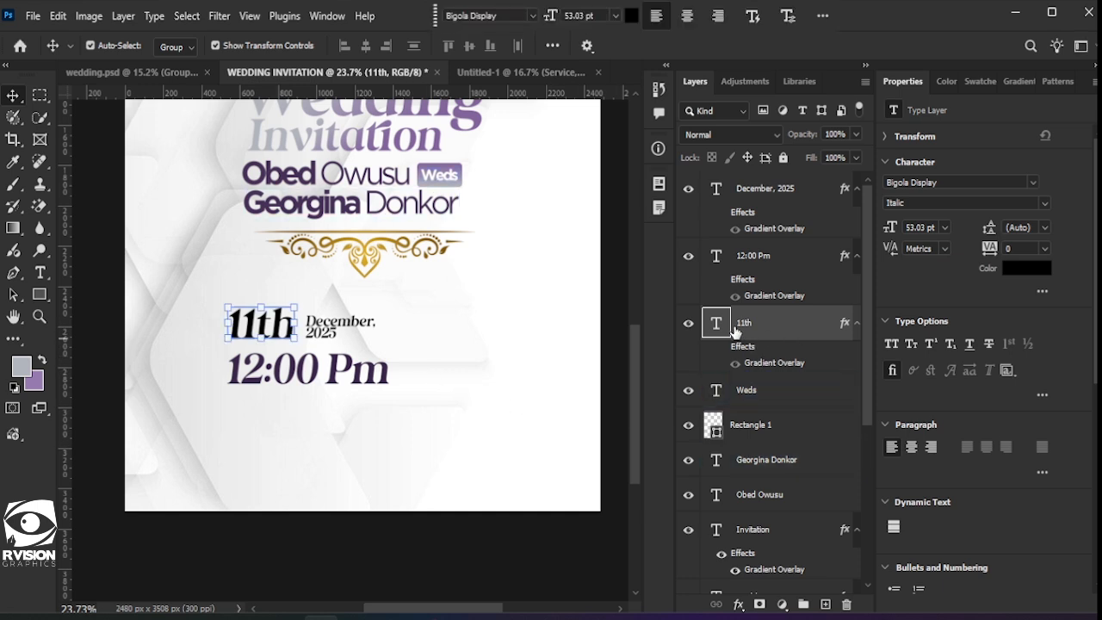
left_click(1027, 268)
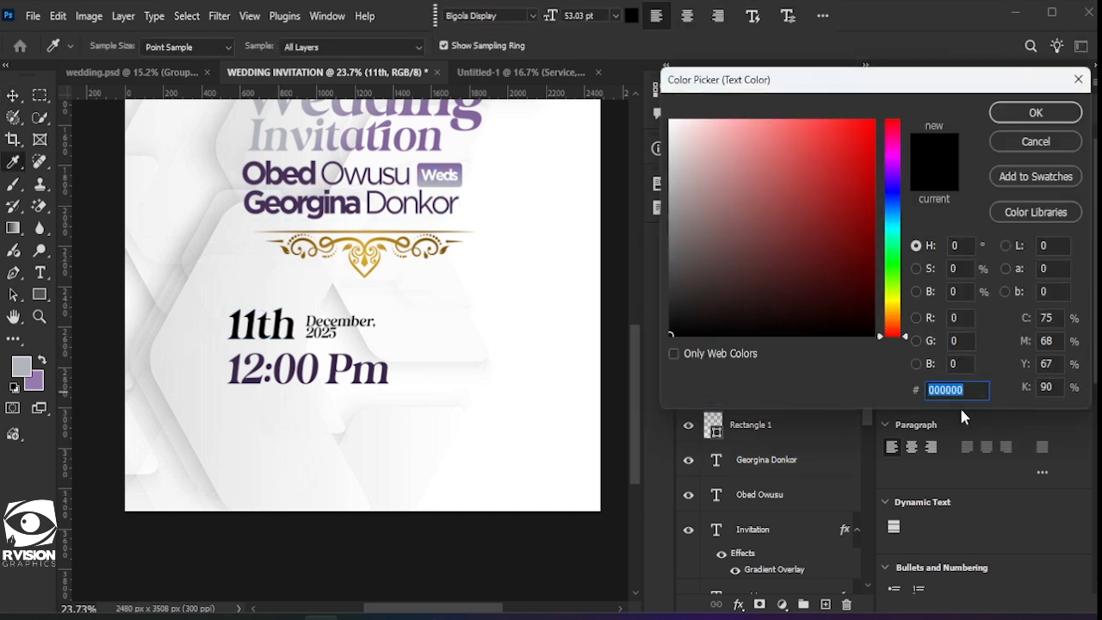
key("ctrl+v")
left_click(1061, 112)
key("v")
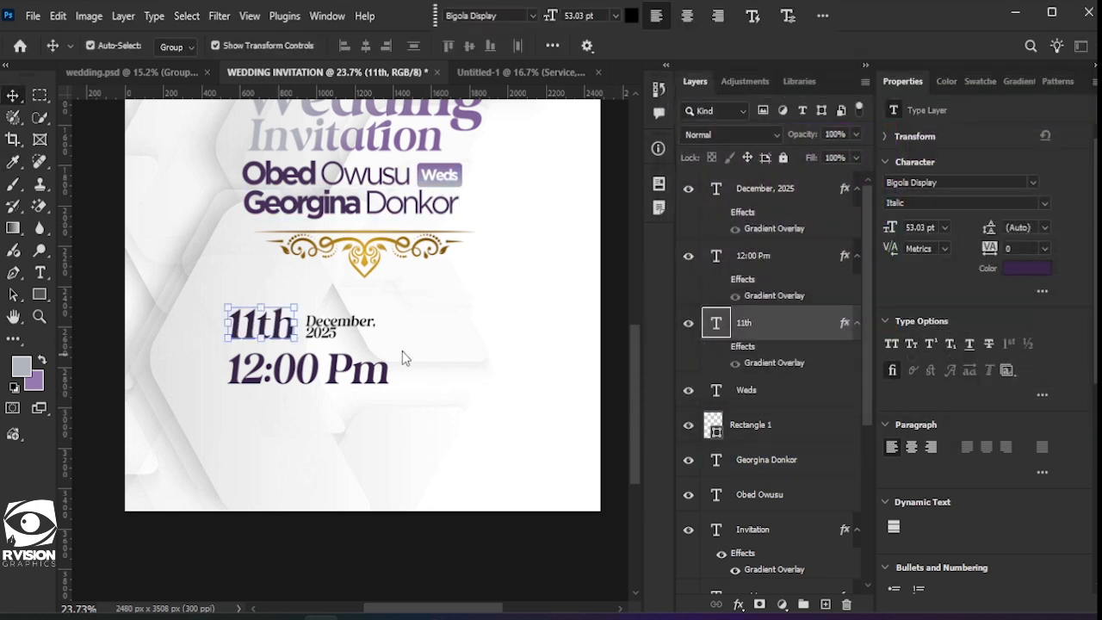
Step: Recolour December, 2025 with the dark purple sampled from the 12:00 Pm text
left_click(360, 327, "shift")
left_click(779, 196)
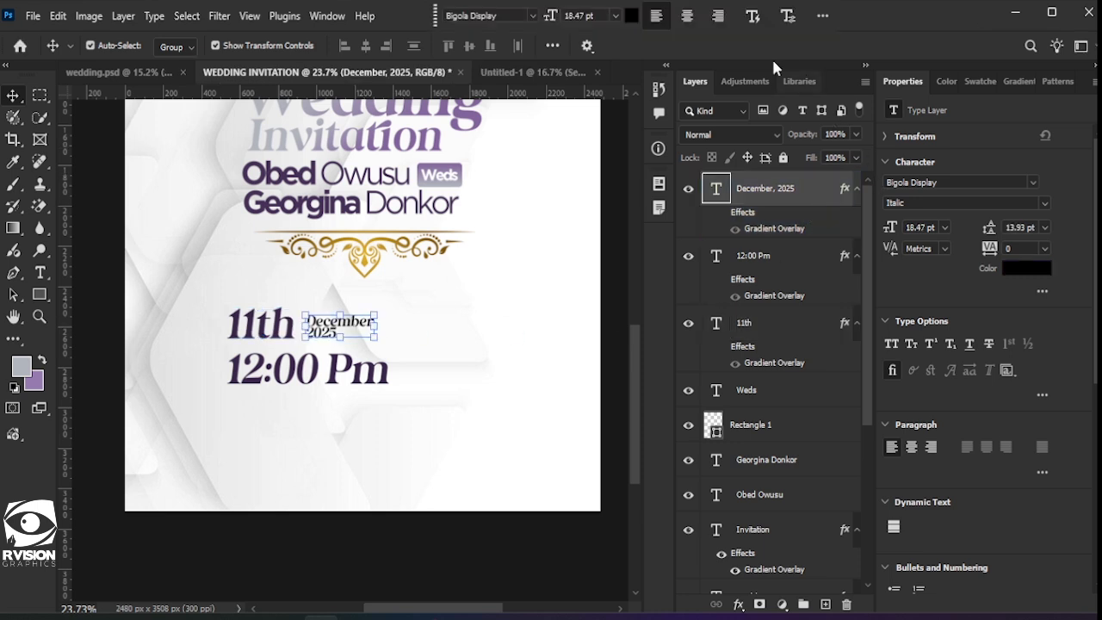
left_click(632, 17)
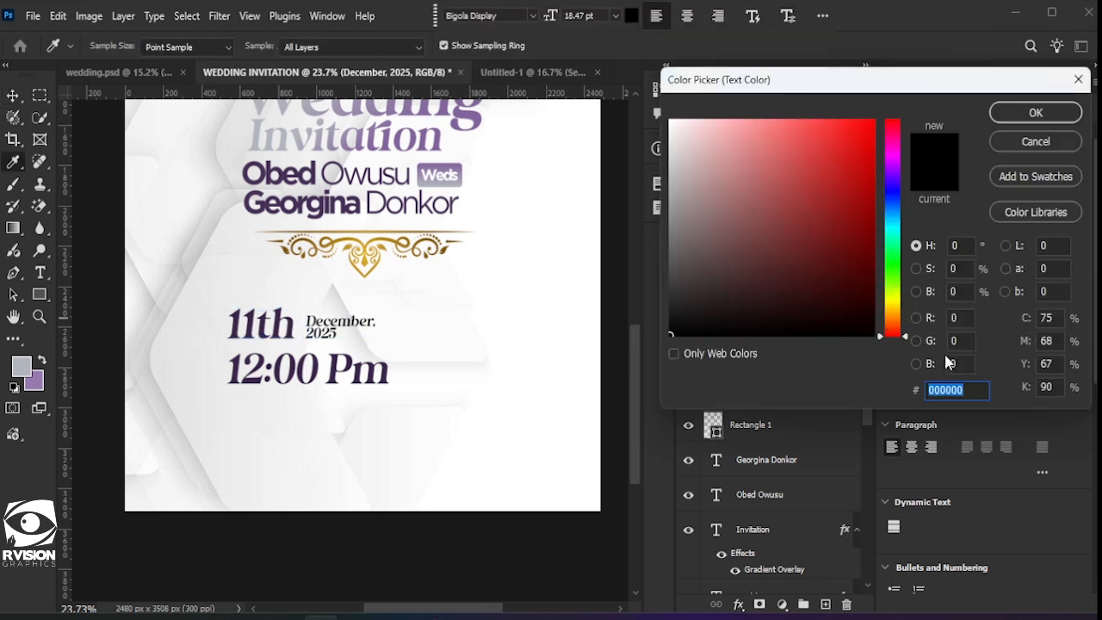
left_click(973, 390)
left_click_drag(975, 390, 893, 390)
left_click(940, 395)
left_click_drag(965, 388, 800, 361)
left_click(383, 377)
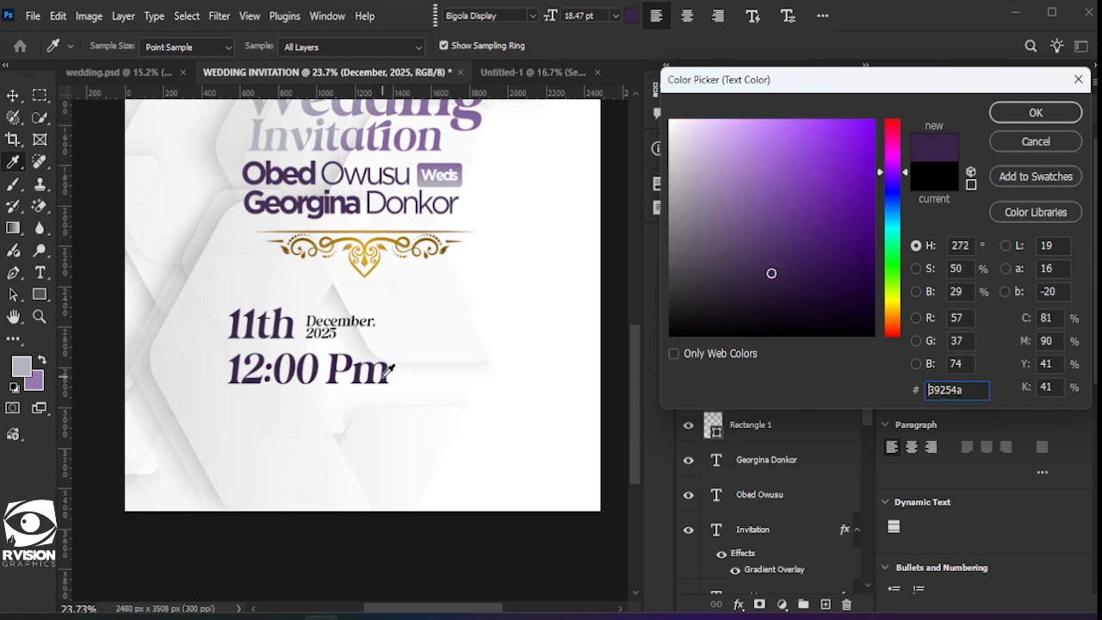
left_click(1013, 113)
left_click(471, 412)
Step: Draw a slim purple-gradient bar to the left of 11th and align it
scroll(418, 400, "down", 2)
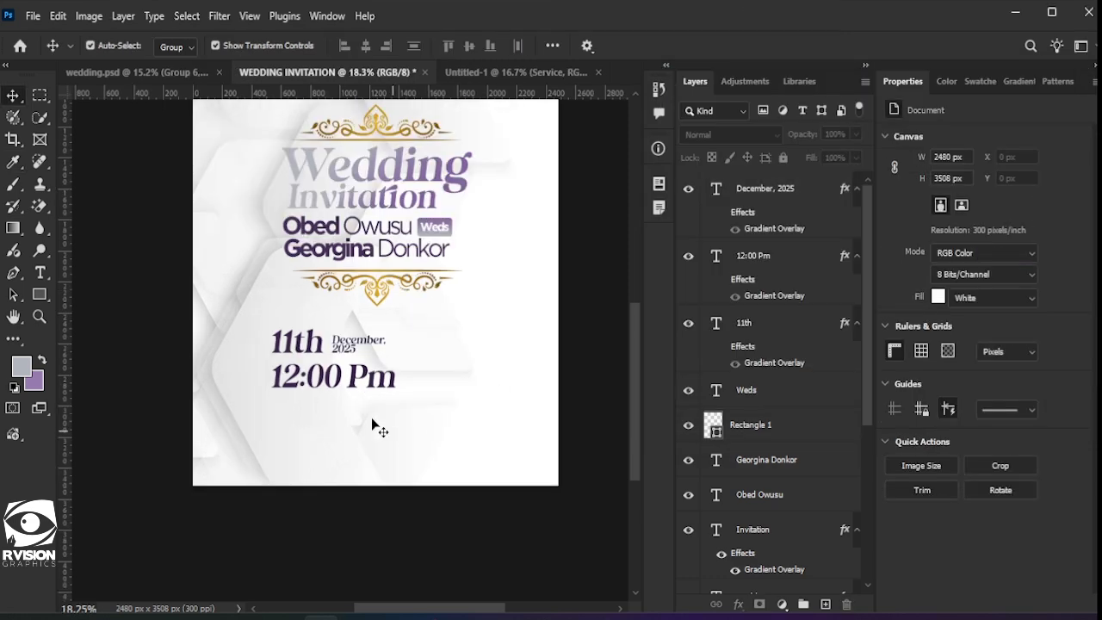
scroll(376, 427, "up", 2)
left_click(388, 426)
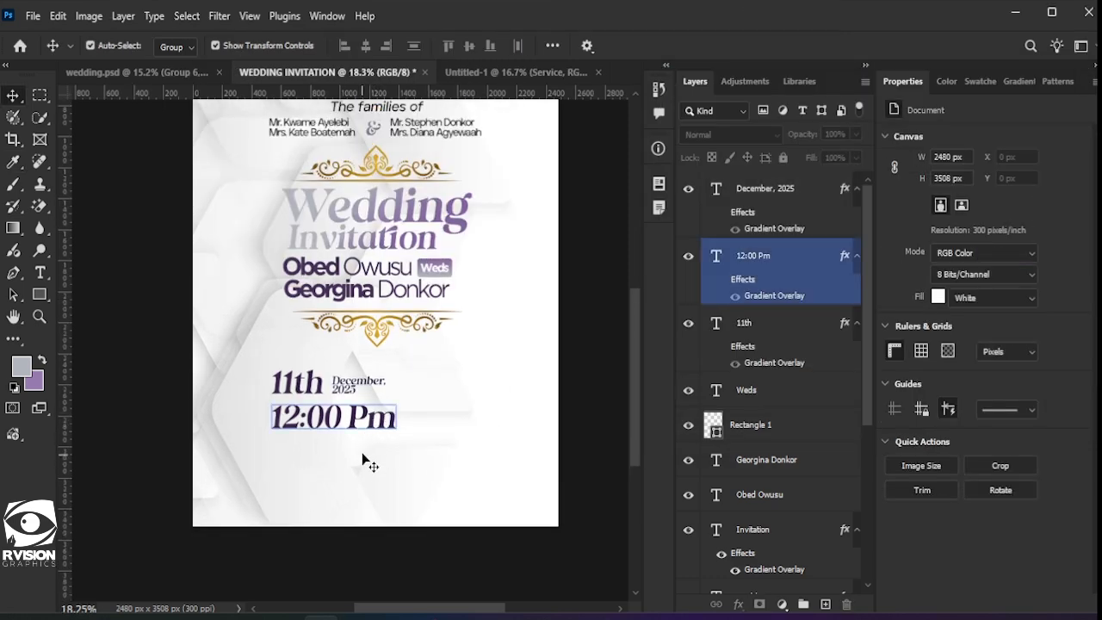
left_click(300, 482)
left_click(39, 294)
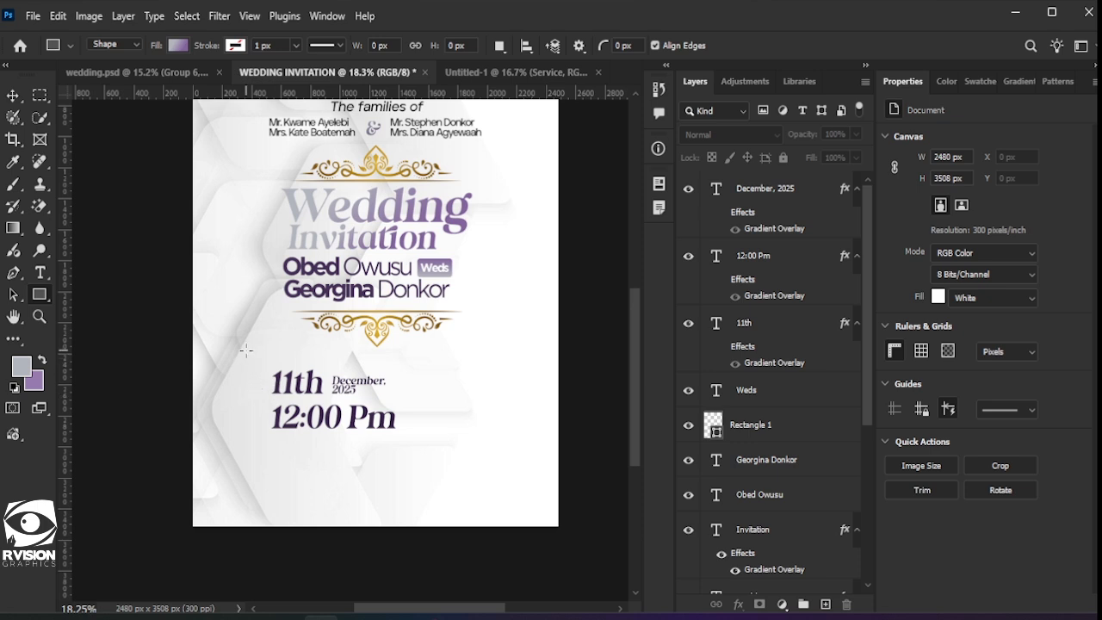
left_click_drag(250, 366, 265, 398)
scroll(291, 426, "up", 5)
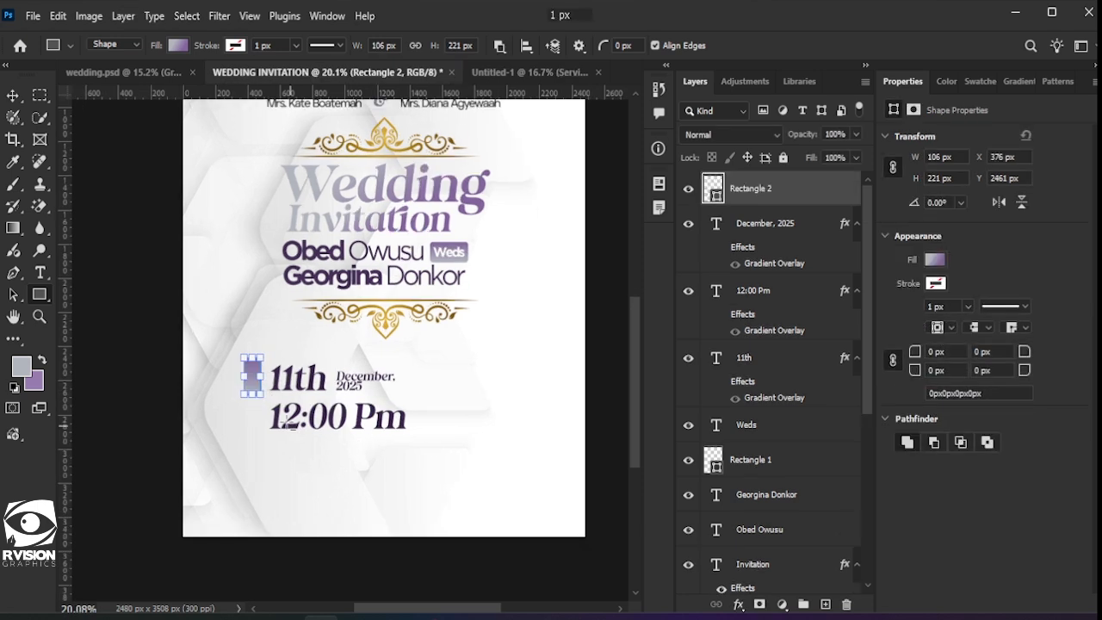
key("v")
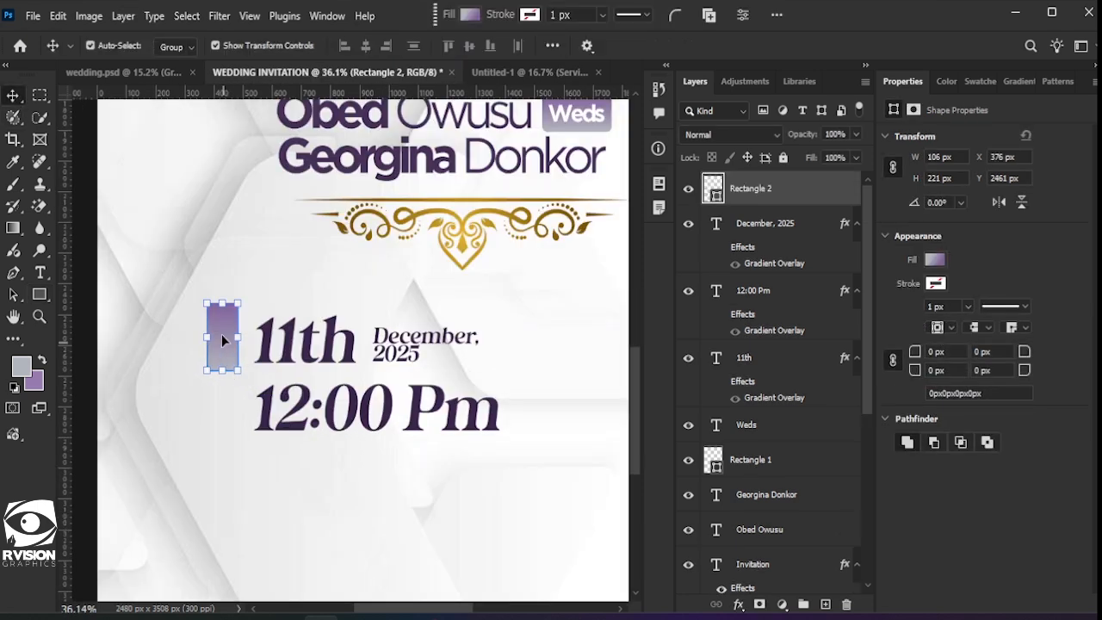
left_click_drag(222, 339, 225, 337)
Step: Give the bar 13 px rounded corners and copy it down beside 12:00 Pm
left_click(912, 357)
type("13")
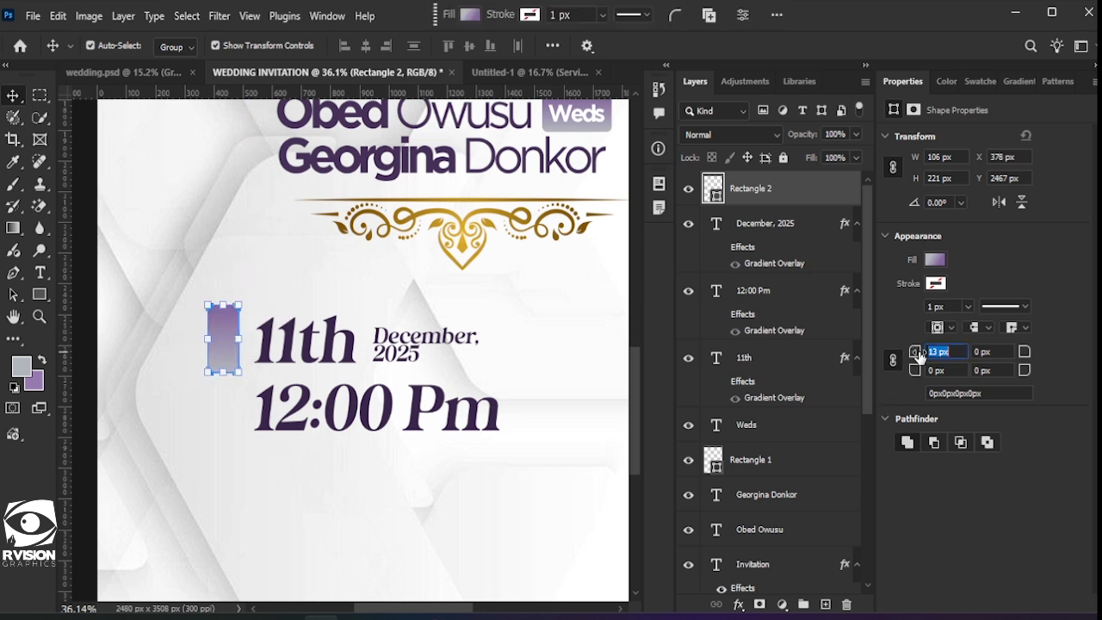
key("Return")
left_click(278, 480)
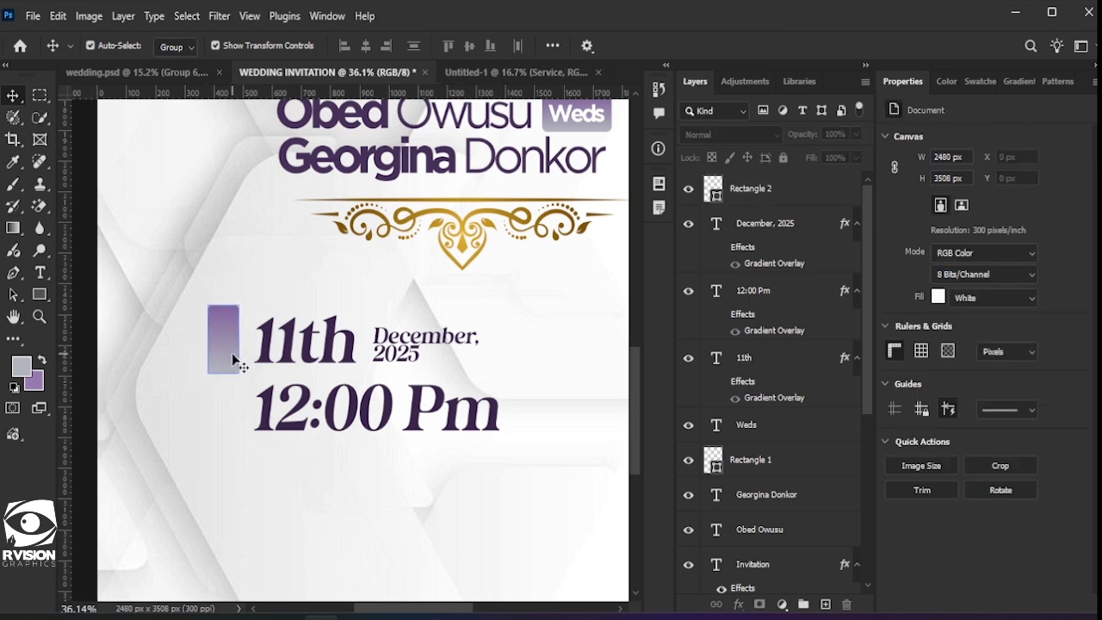
left_click_drag(225, 329, 225, 408)
left_click(282, 510)
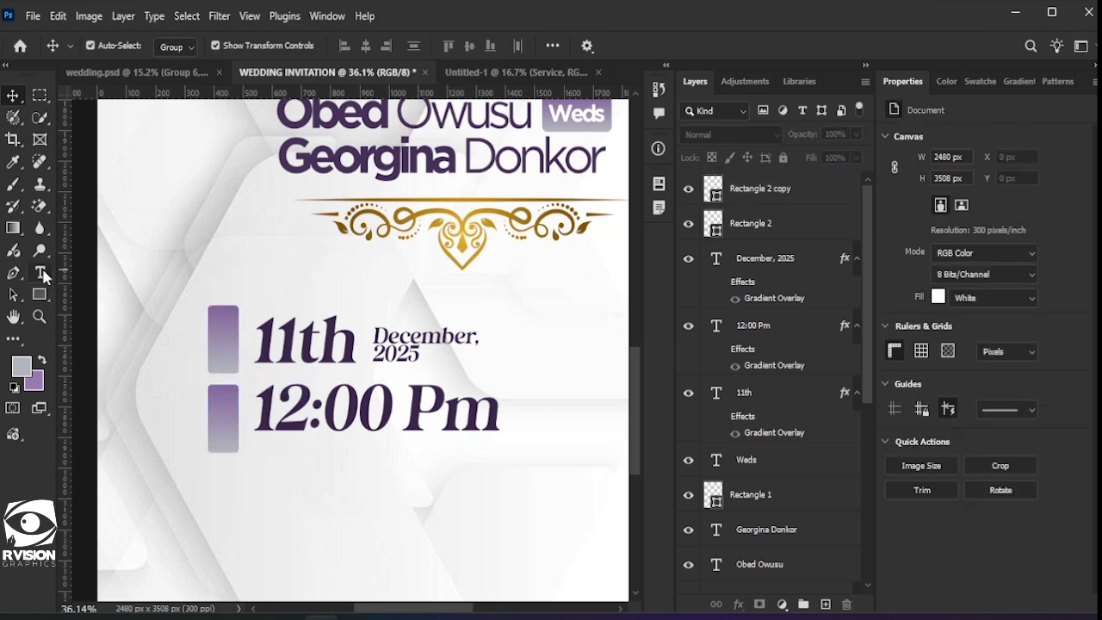
Step: Type 'date' left of 11th, set in Gotham Bold with All Caps
left_click(40, 273)
left_click(156, 323)
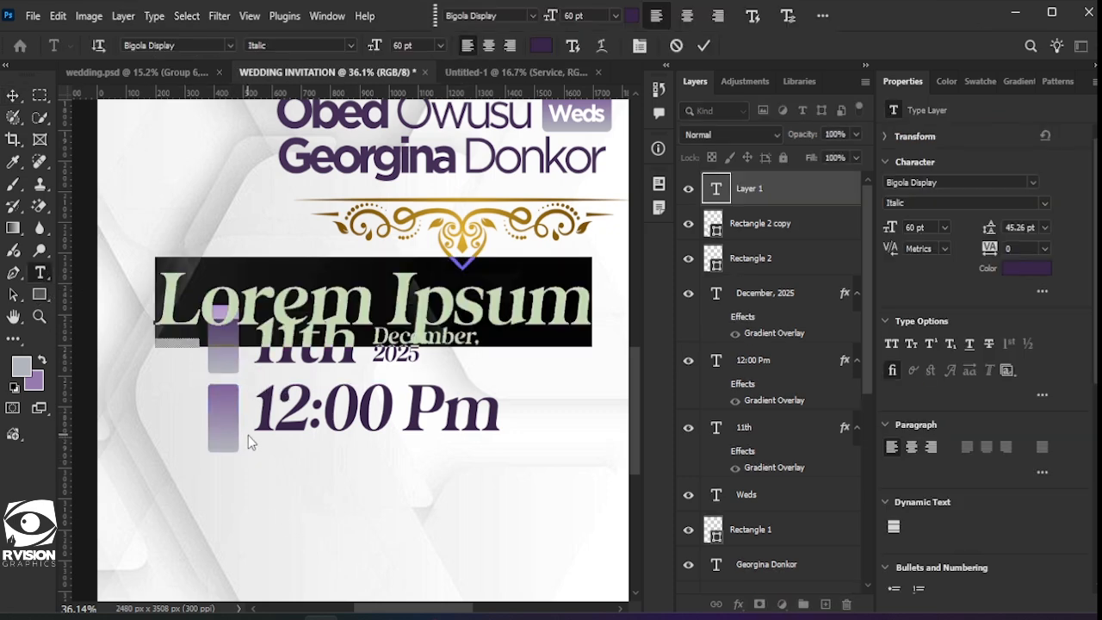
type("date")
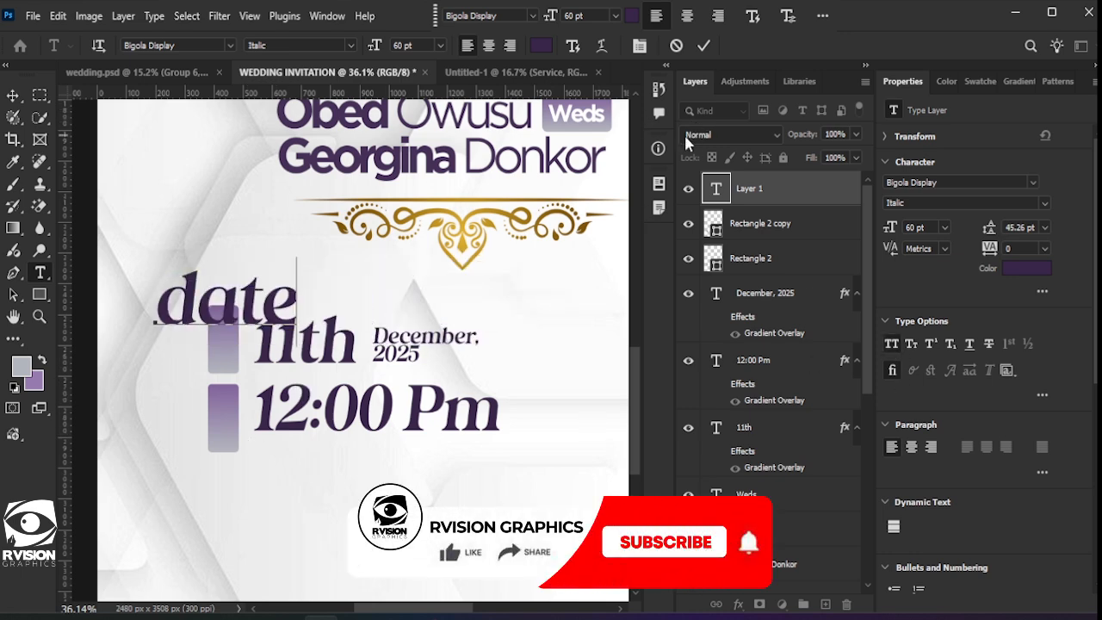
left_click(1016, 182)
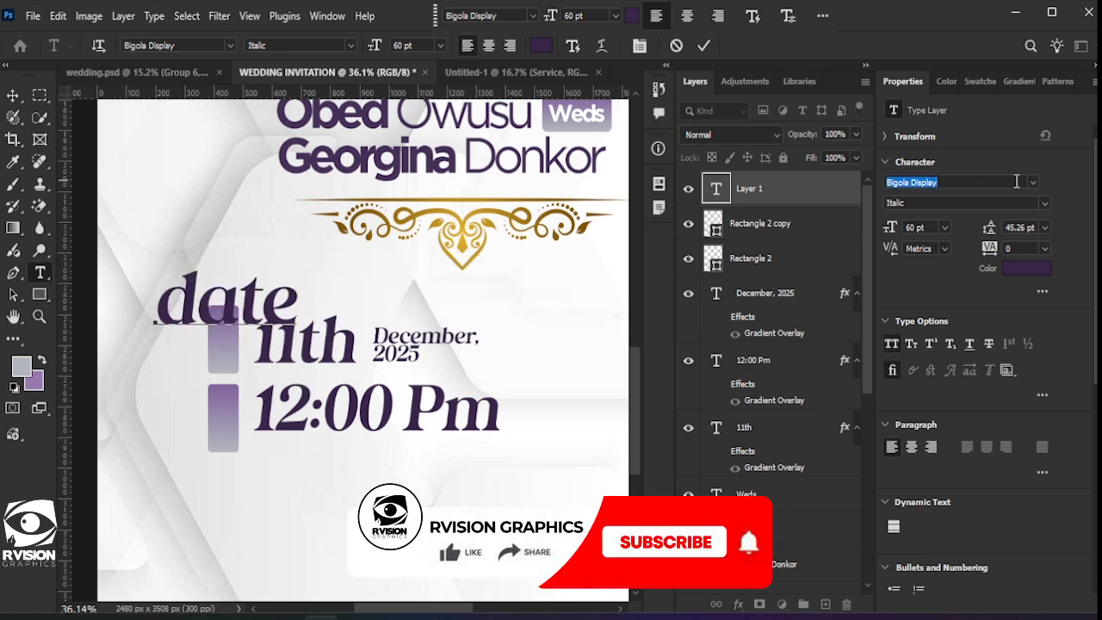
left_click(1016, 182)
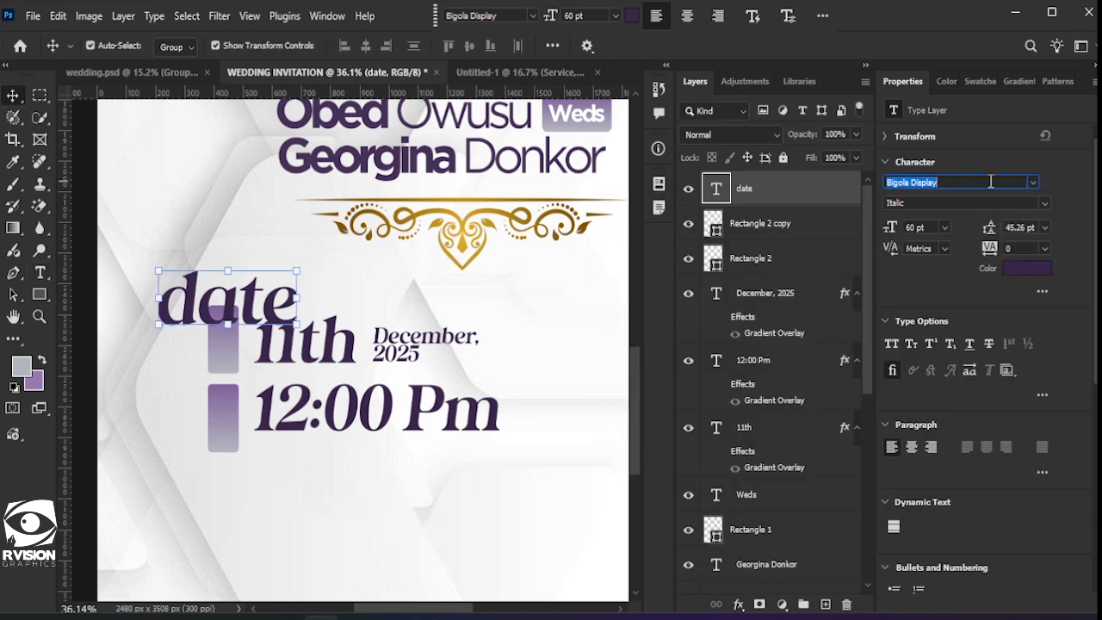
left_click(1032, 181)
left_click(1033, 182)
left_click(1032, 182)
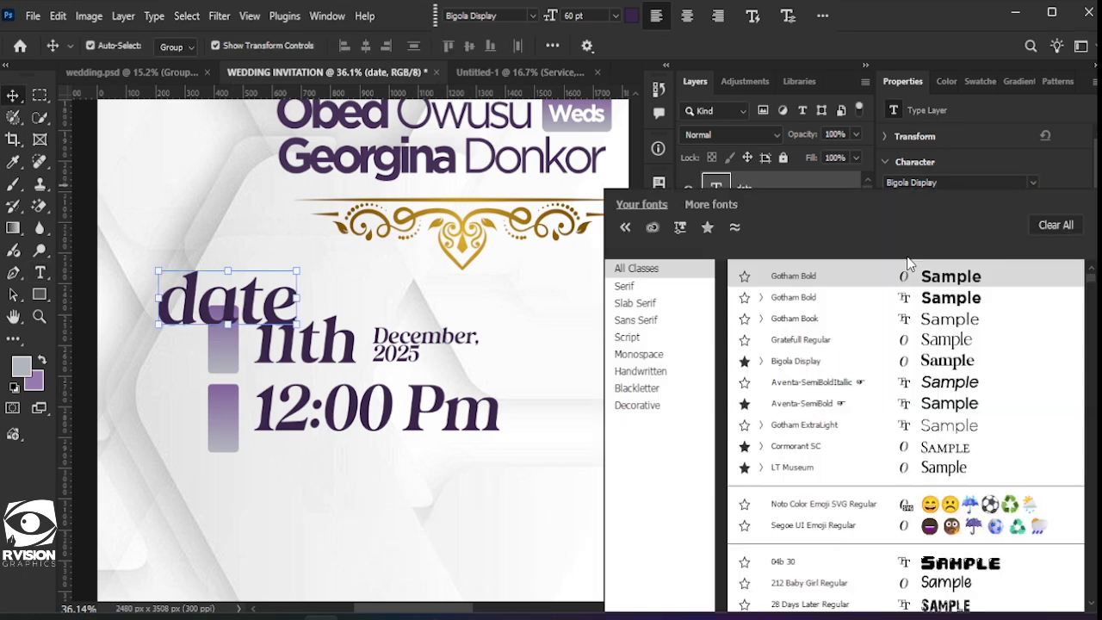
left_click(853, 297)
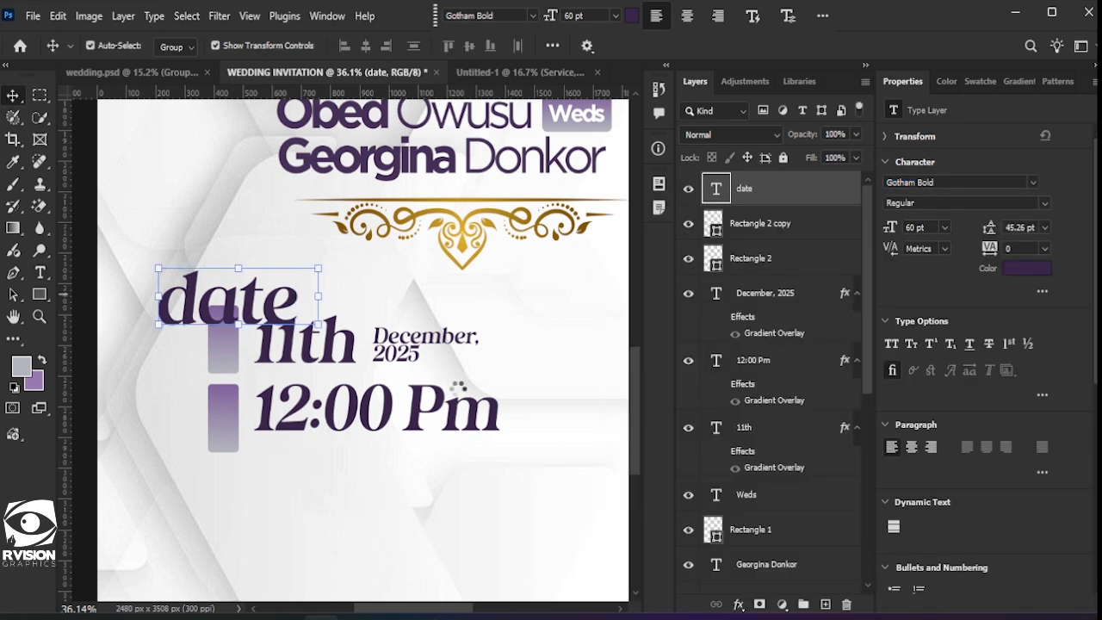
left_click(897, 347)
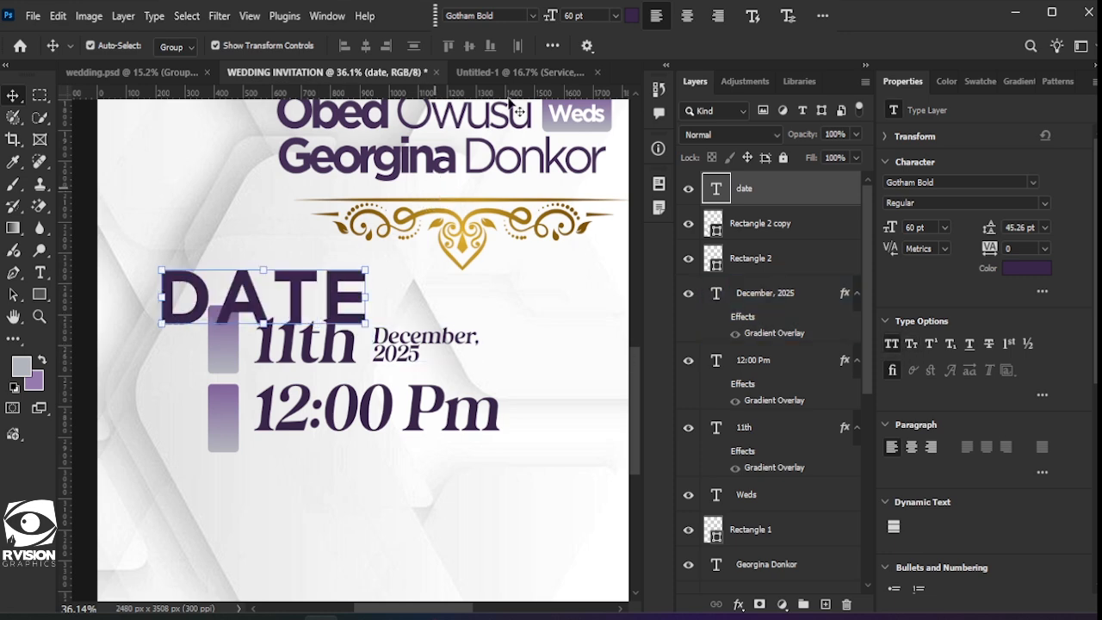
Step: Rotate DATE -90° to run vertically, shrink it to fit the upper bar, and set tracking to -80
key("ctrl+t")
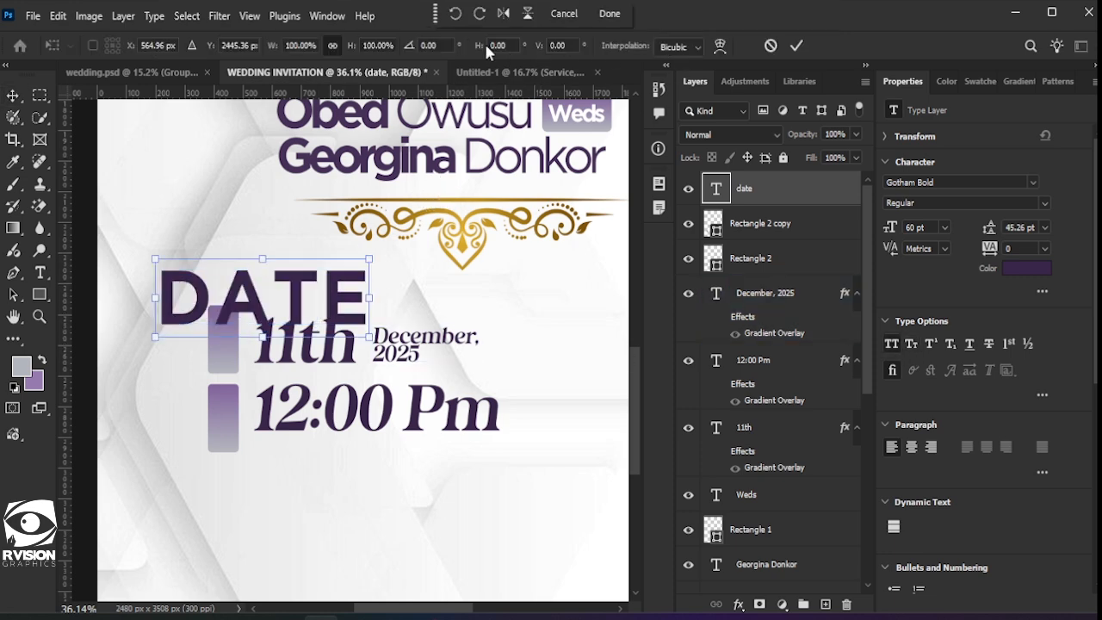
left_click(456, 14)
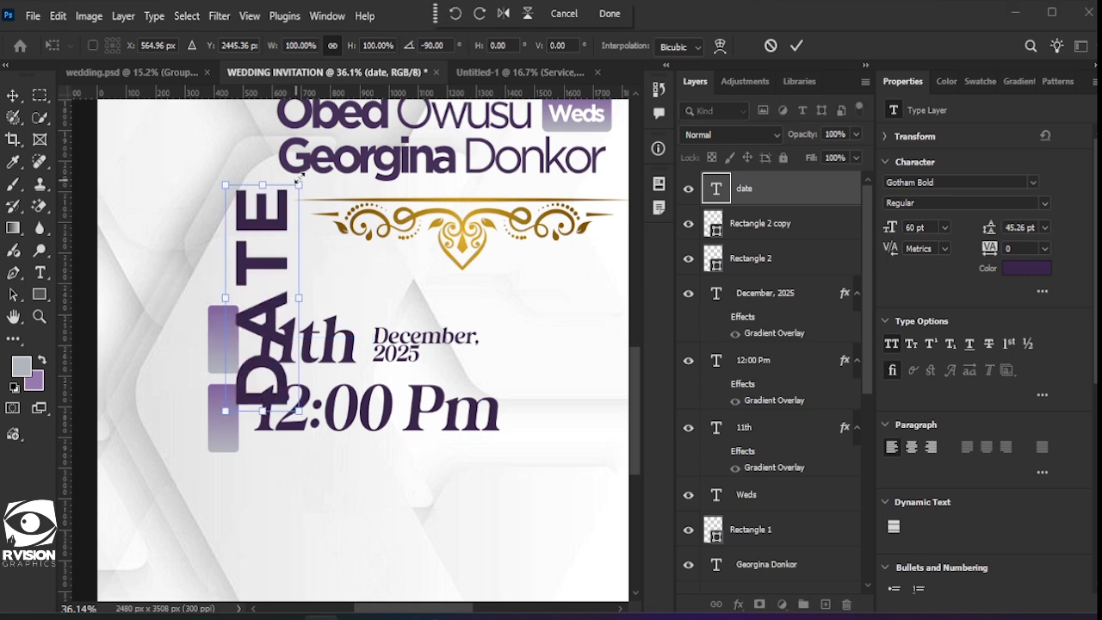
left_click_drag(298, 184, 255, 317)
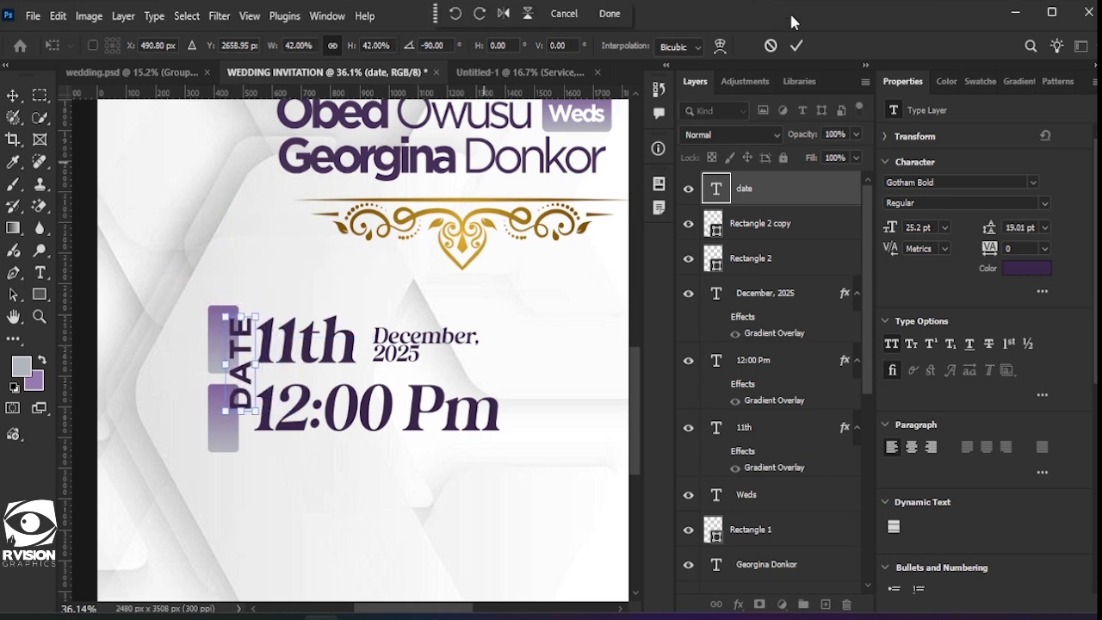
left_click(797, 46)
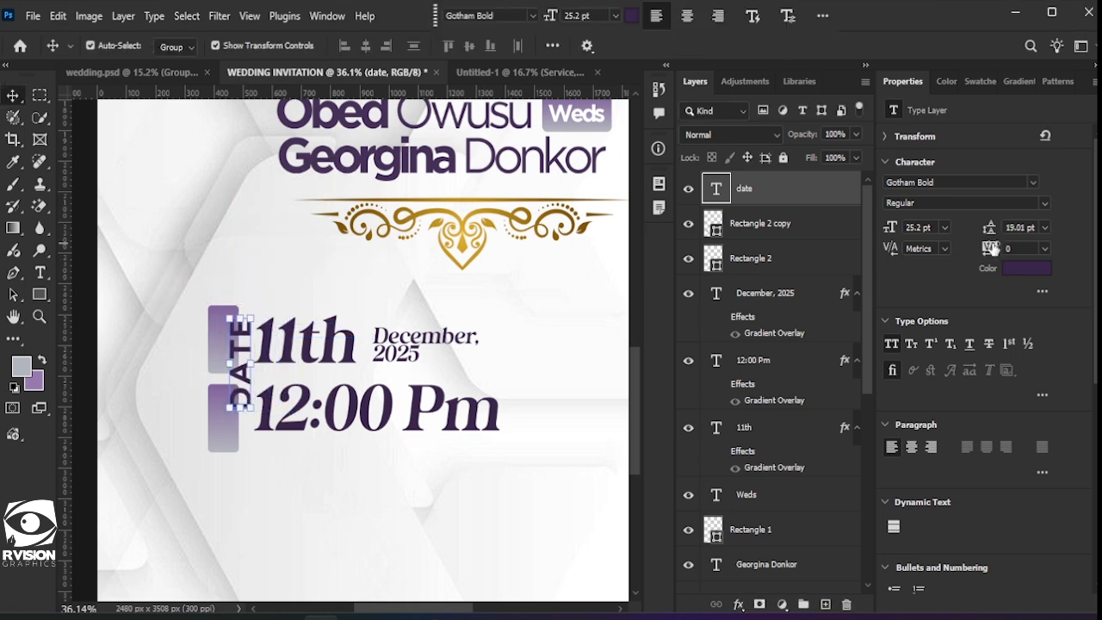
left_click_drag(992, 250, 987, 249)
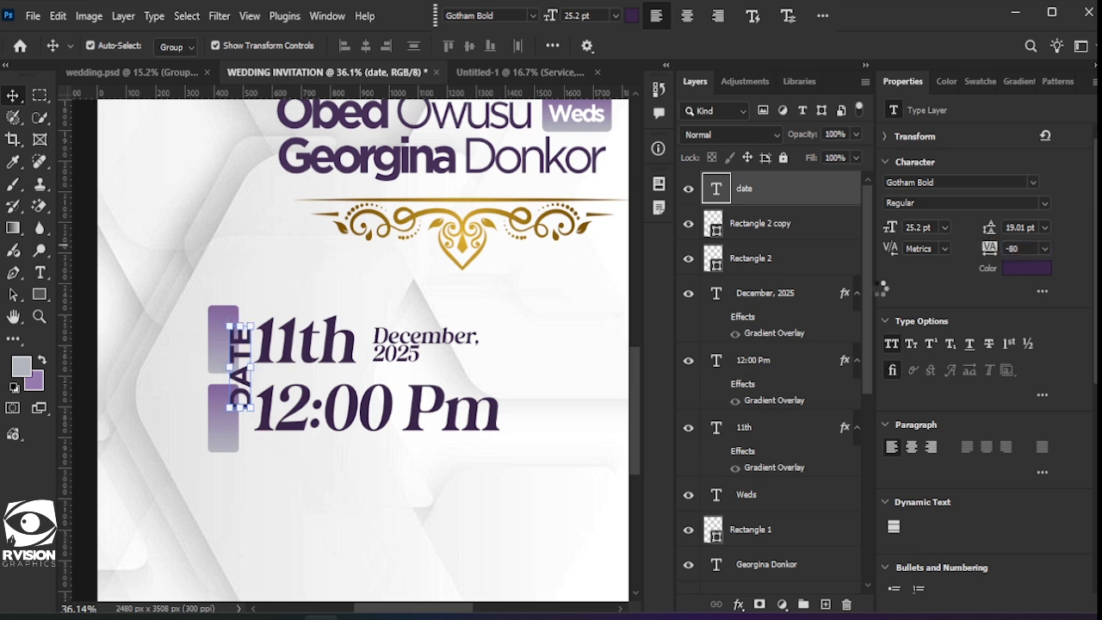
left_click_drag(253, 324, 225, 339)
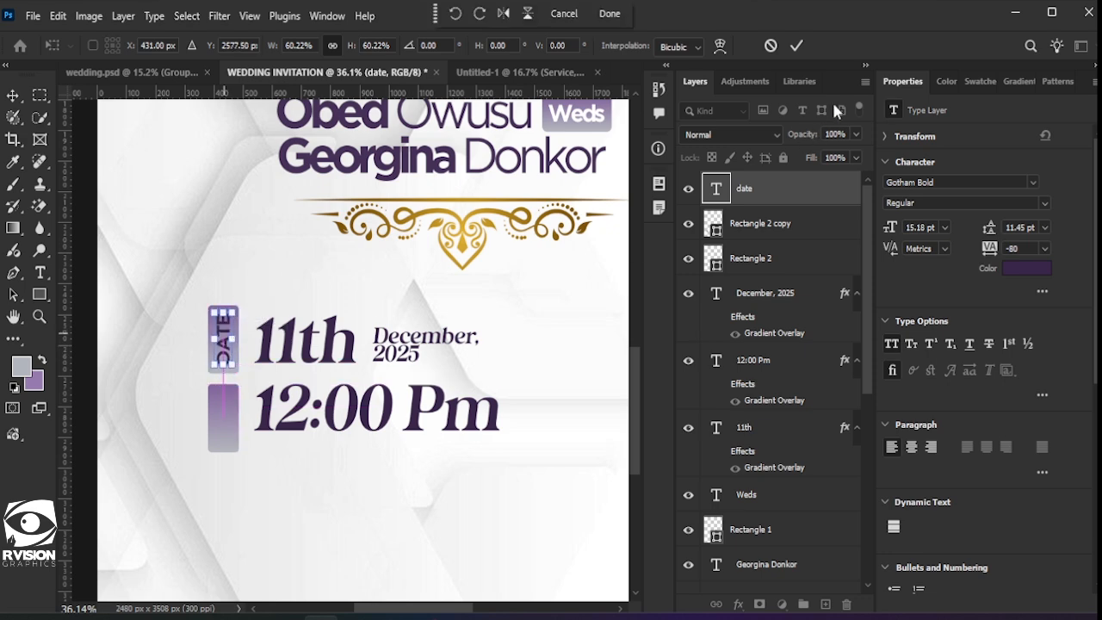
key("Return")
Step: Change the DATE text colour to white
left_click(1021, 269)
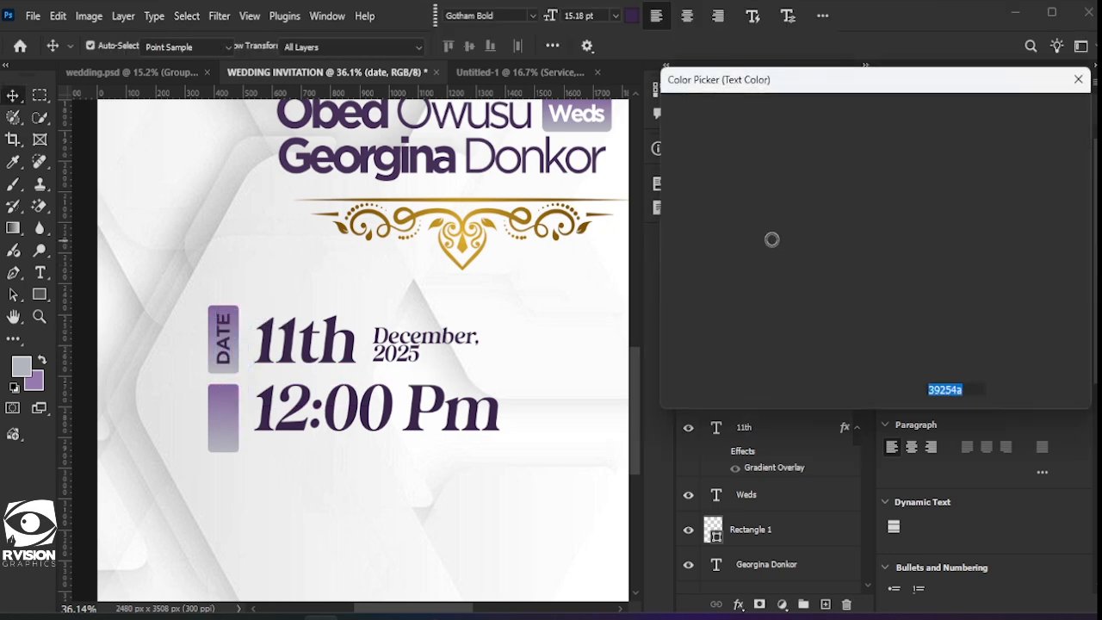
left_click_drag(766, 236, 669, 119)
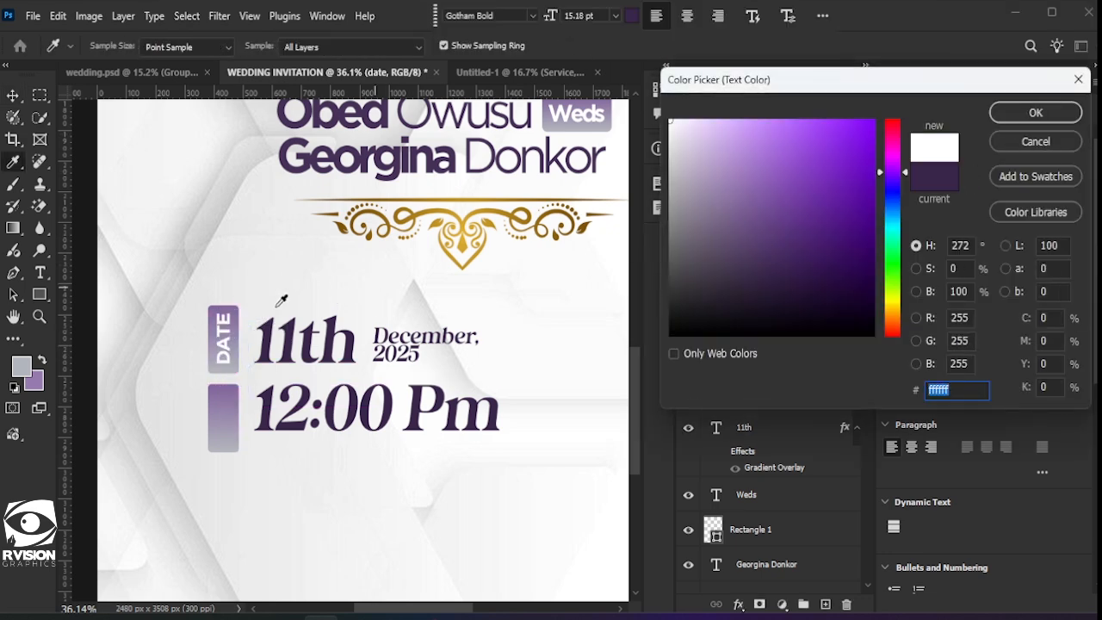
left_click(1036, 113)
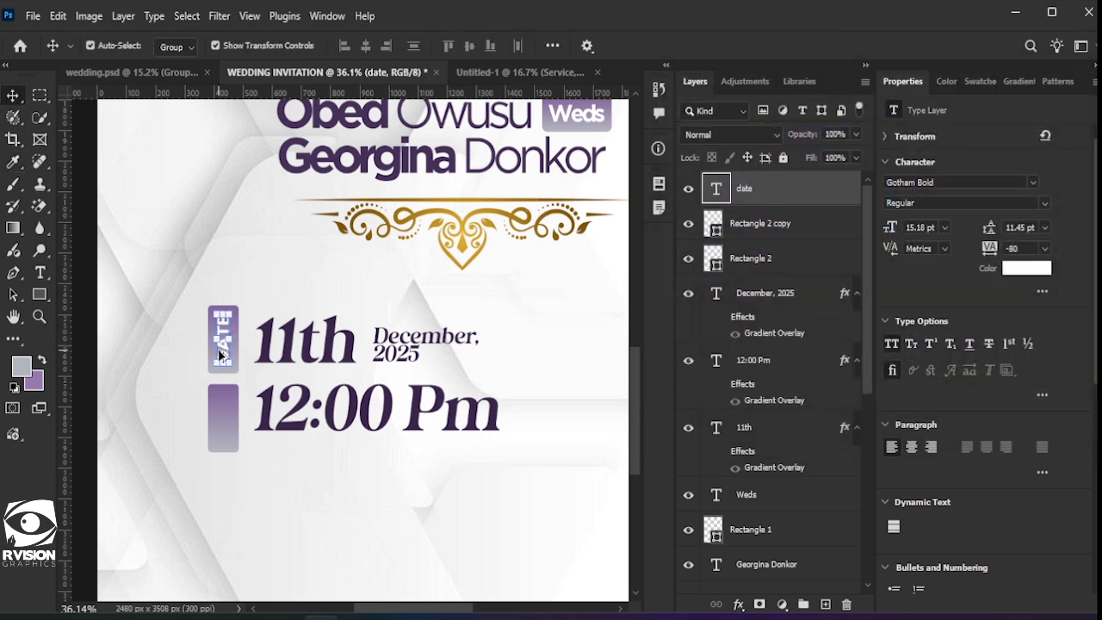
Step: Alt-drag a copy of DATE down onto the lower bar and select its text
left_click_drag(220, 353, 223, 429)
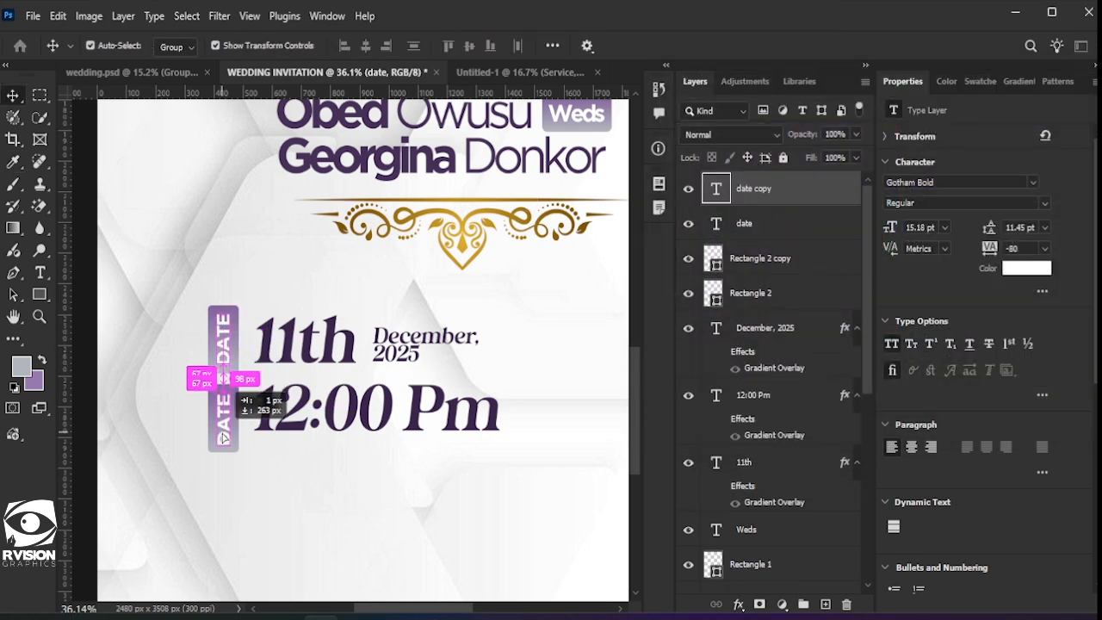
left_click_drag(222, 438, 222, 436)
double_click(222, 437)
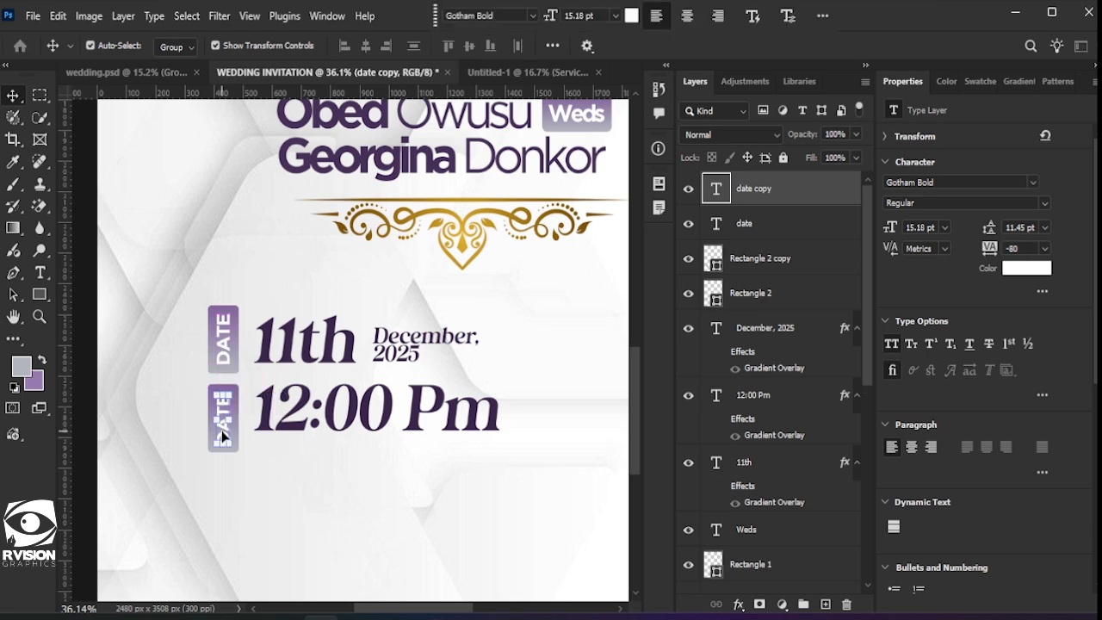
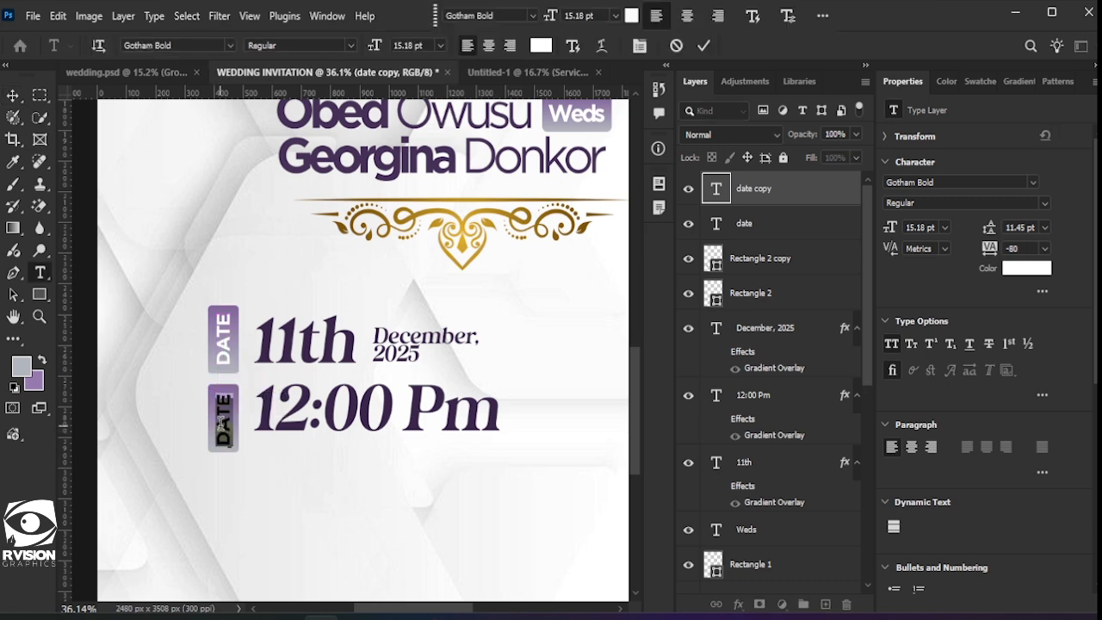
Step: Retype the lower rotated DATE label as TIME beside 12:00 Pm and commit the edit
left_click(221, 424)
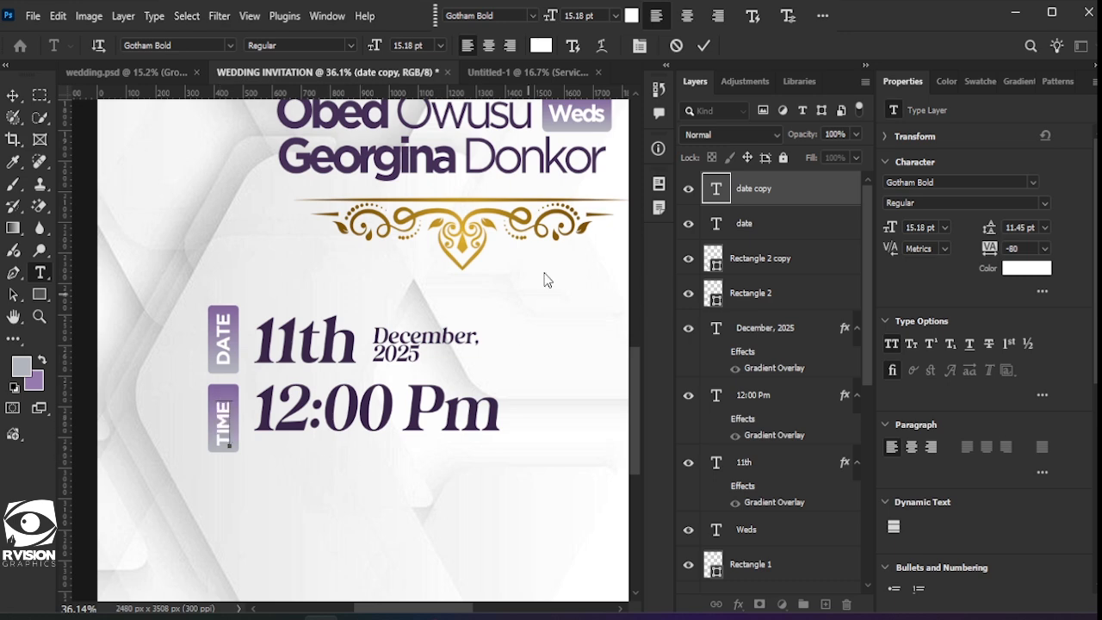
key("Return")
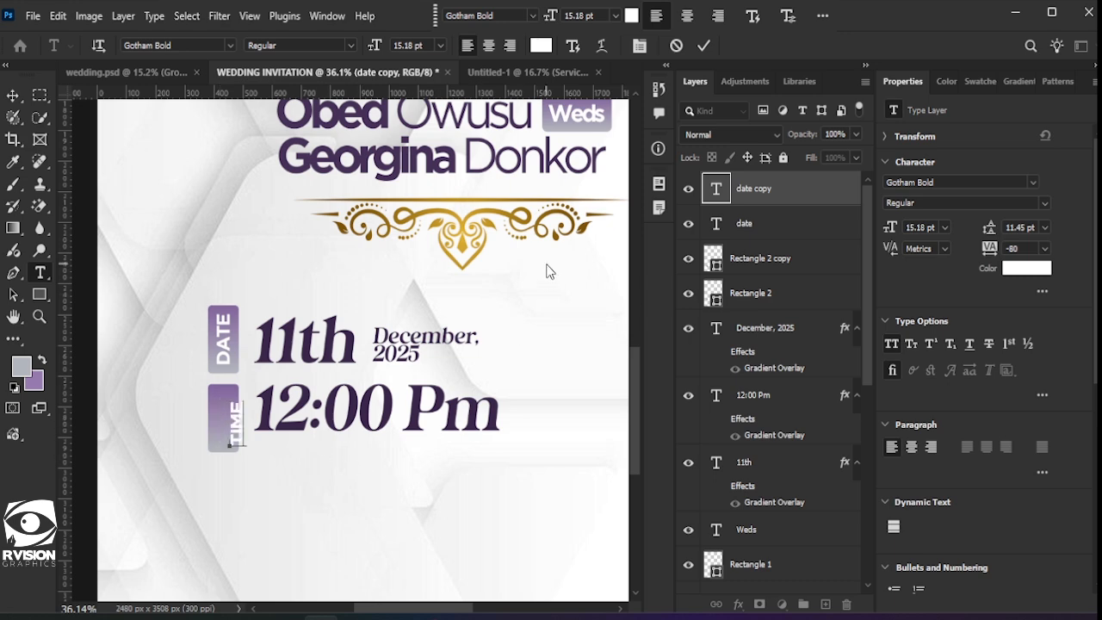
key("BackSpace")
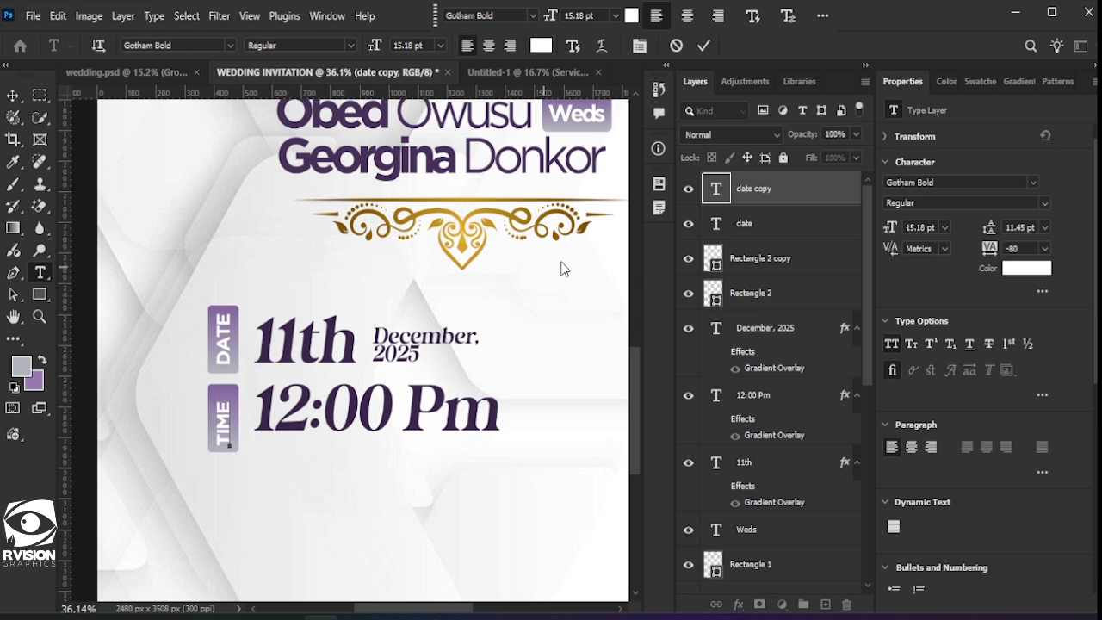
left_click(703, 46)
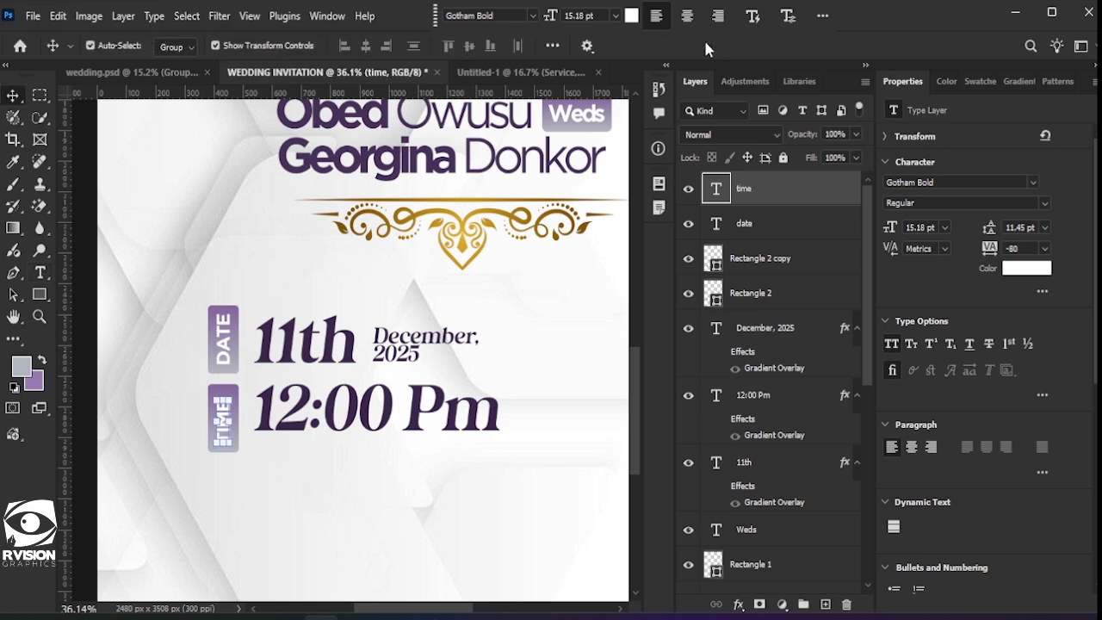
left_click(306, 497)
scroll(302, 493, "down", 2)
scroll(300, 487, "down", 5)
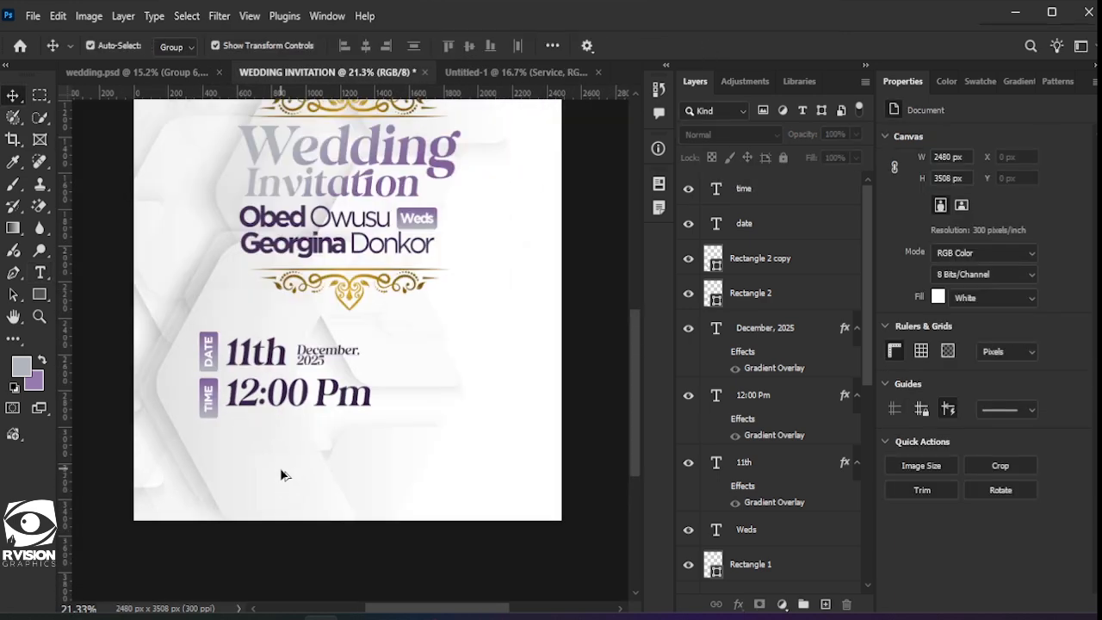
scroll(280, 467, "up", 2)
Step: Duplicate the purple DATE tag with Ctrl+J and move the copy right of December, 2025
left_click(216, 449)
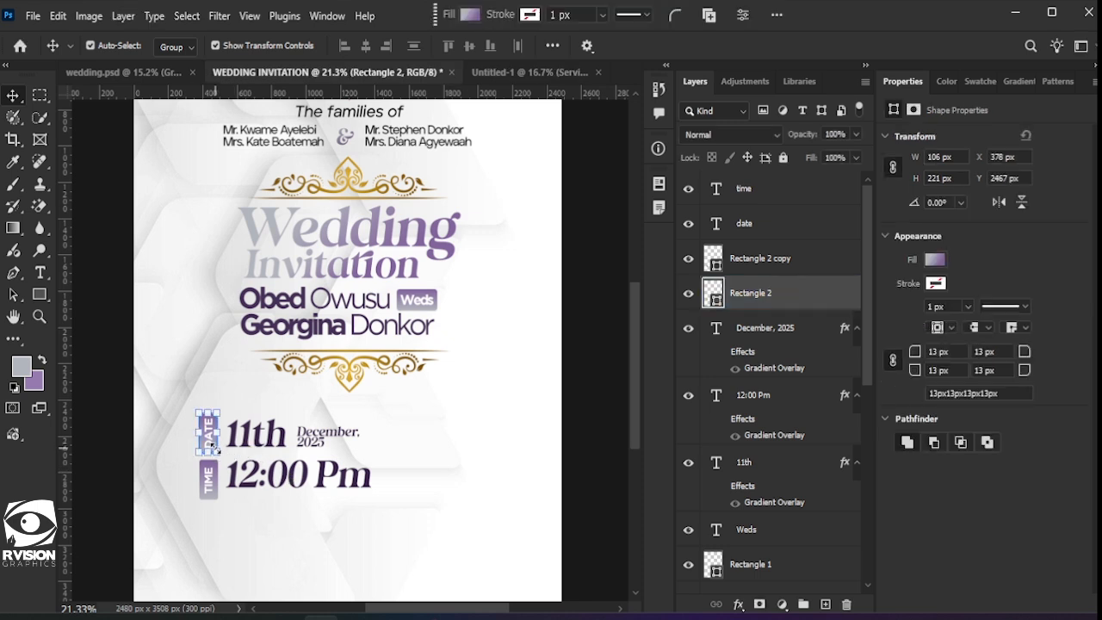
key("ctrl+j")
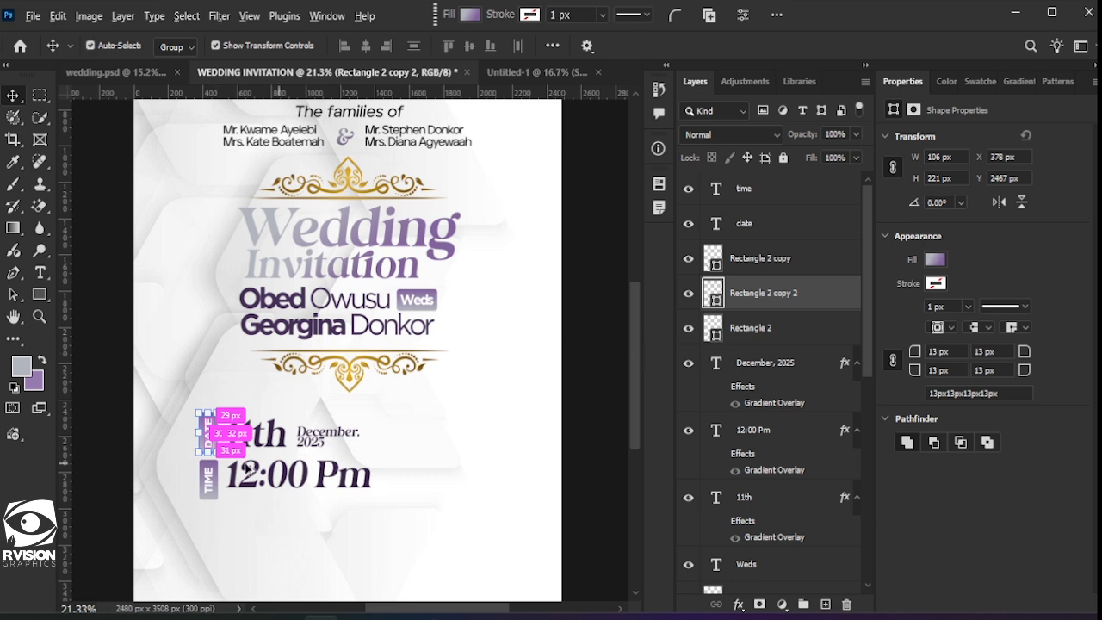
scroll(245, 467, "up", 5)
left_click(208, 449)
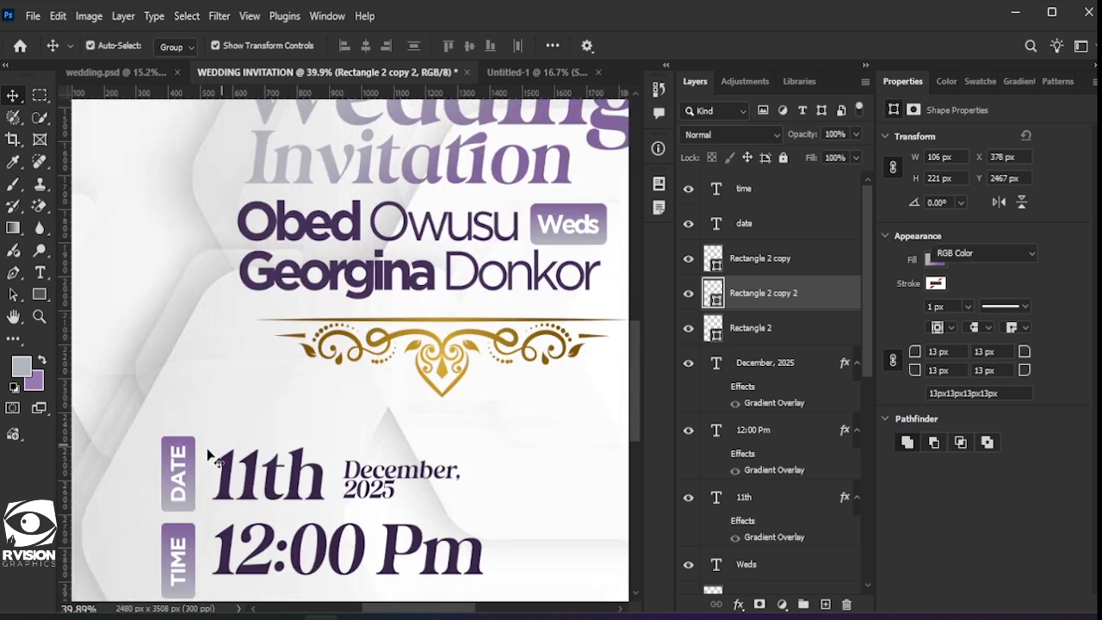
left_click_drag(207, 448, 605, 441)
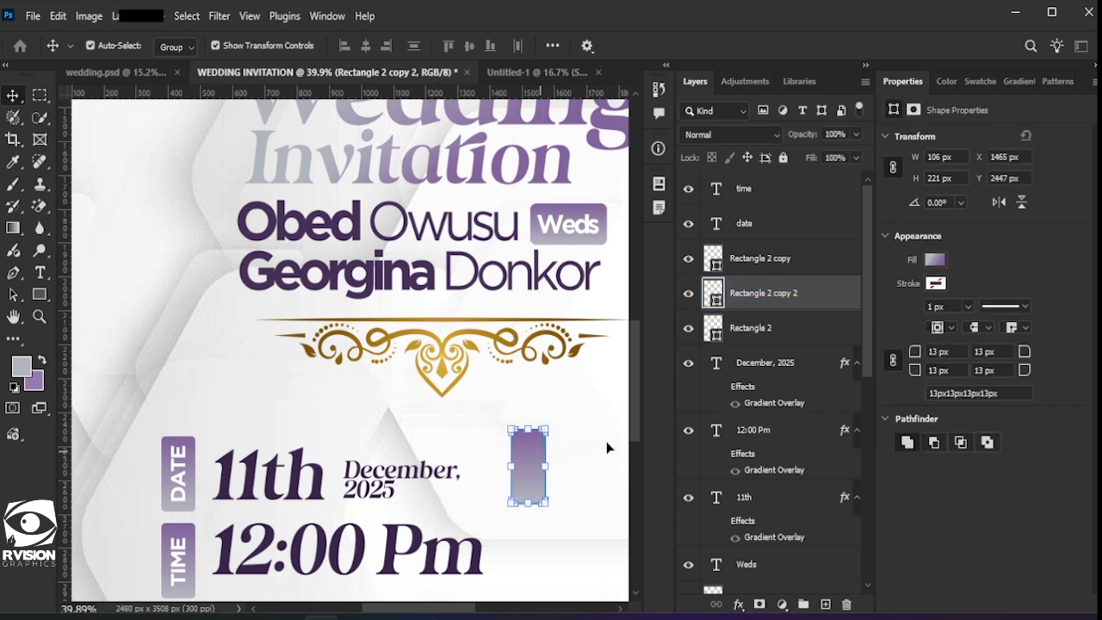
scroll(580, 451, "right", 2)
scroll(535, 454, "down", 5)
left_click_drag(451, 460, 375, 458)
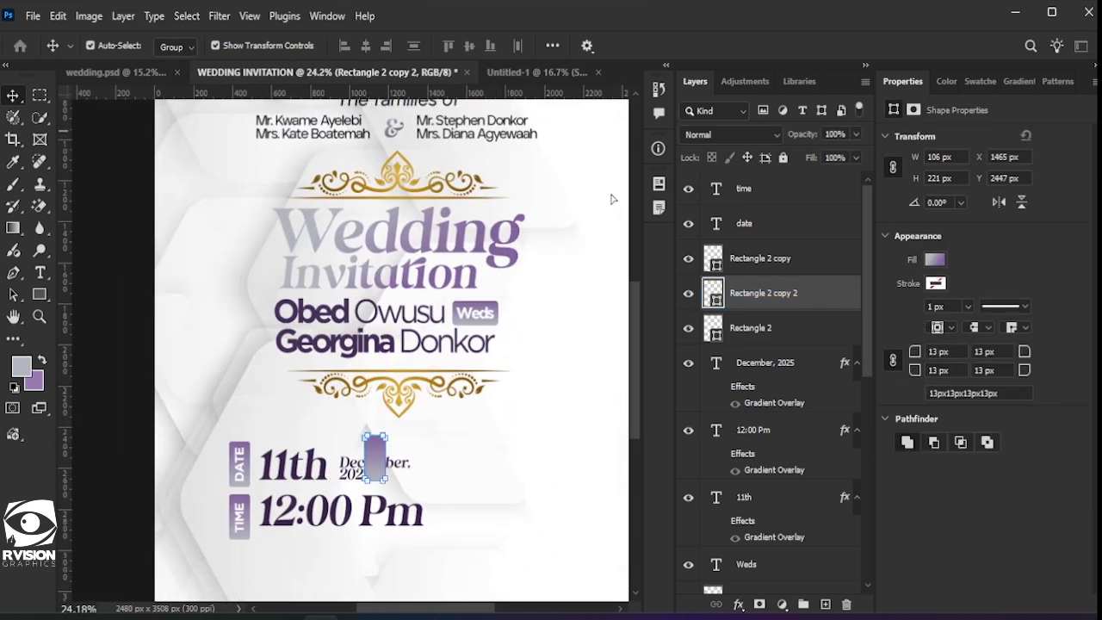
scroll(511, 453, "right", 3)
left_click(249, 468)
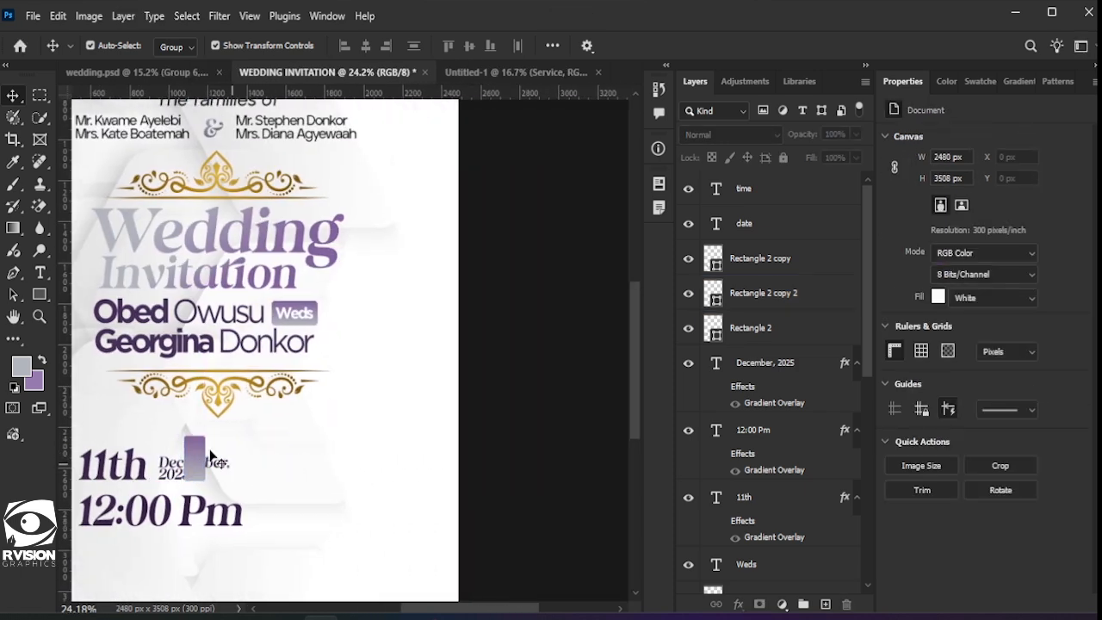
left_click_drag(206, 463, 272, 463)
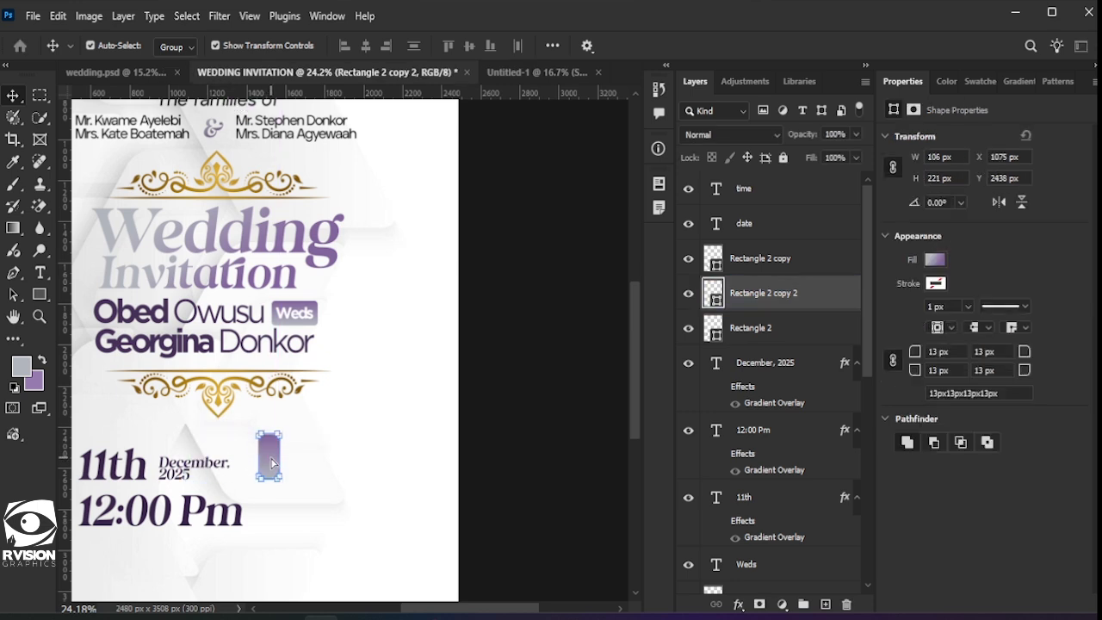
Step: Rotate the tag copy 90° and stretch it to about 195% width
key("ctrl+t")
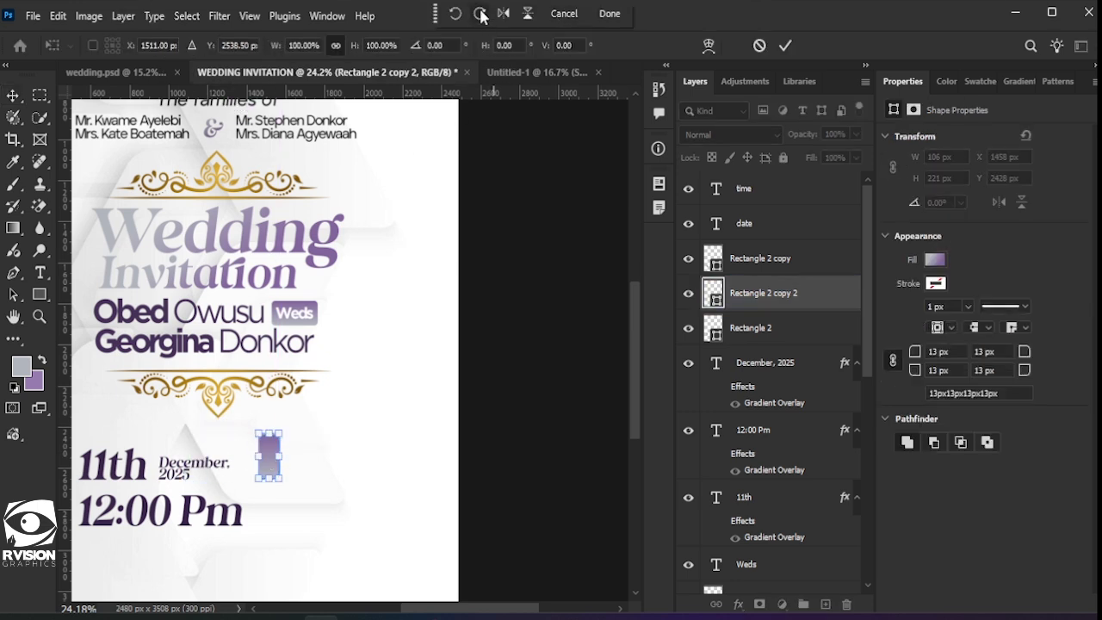
left_click(480, 13)
left_click(785, 46)
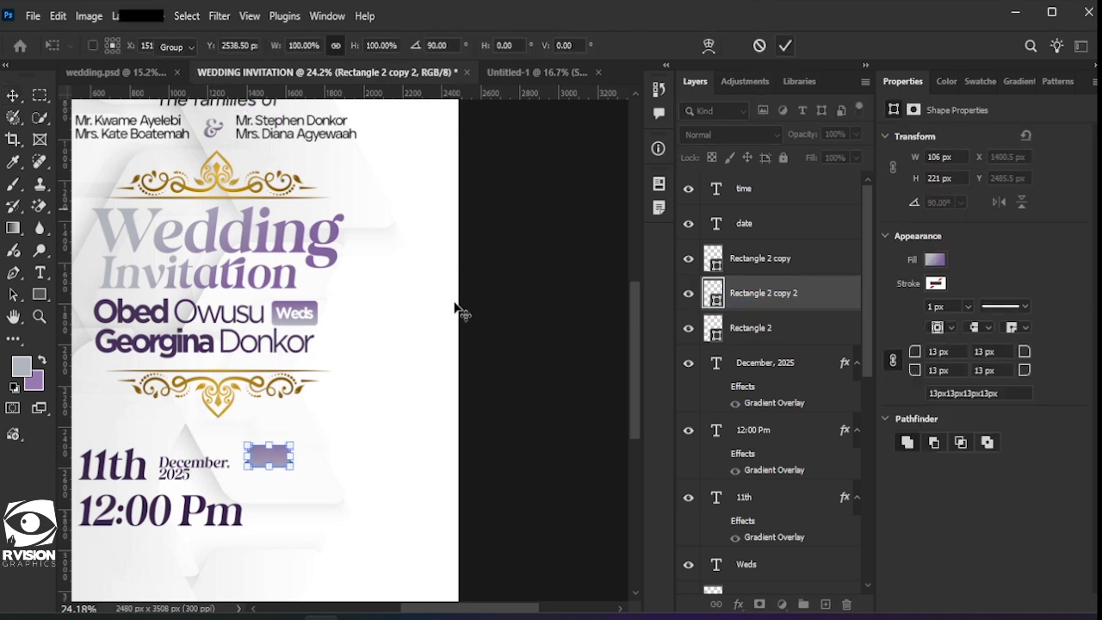
left_click_drag(299, 457, 335, 457)
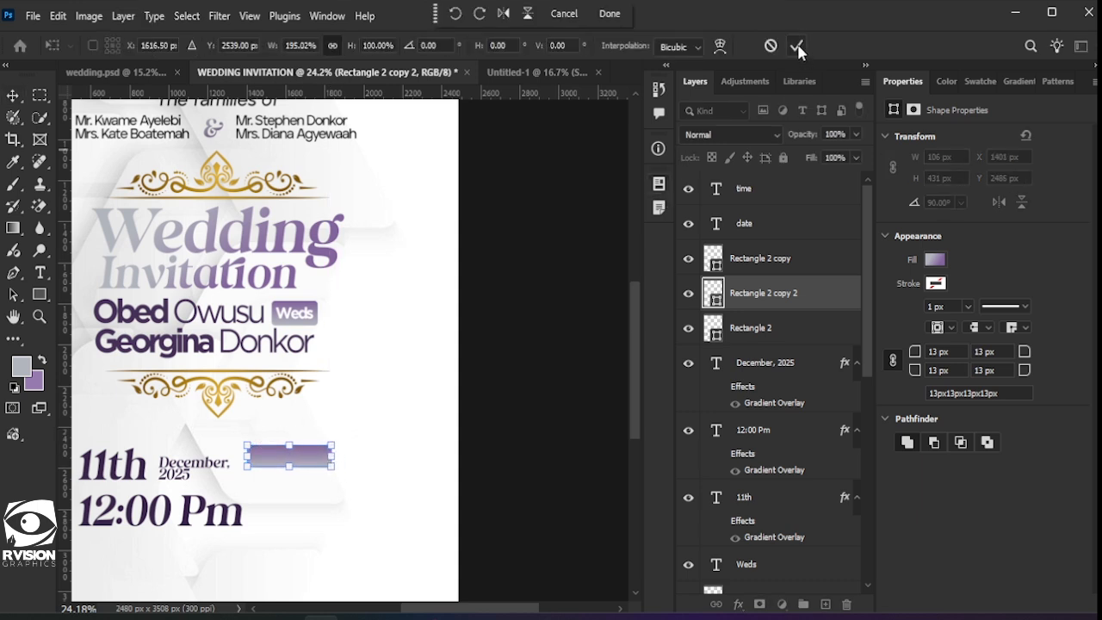
left_click(399, 509)
Step: Alt-drag a copy of the Weds text onto the new bar and move it to the top of the layers
left_click(301, 318)
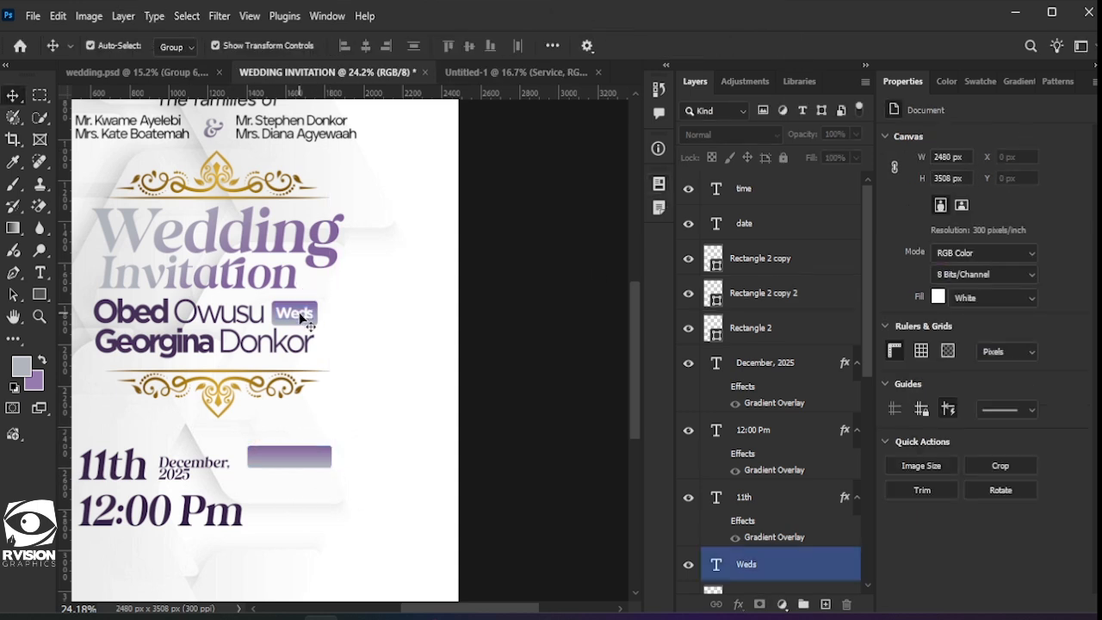
double_click(302, 318)
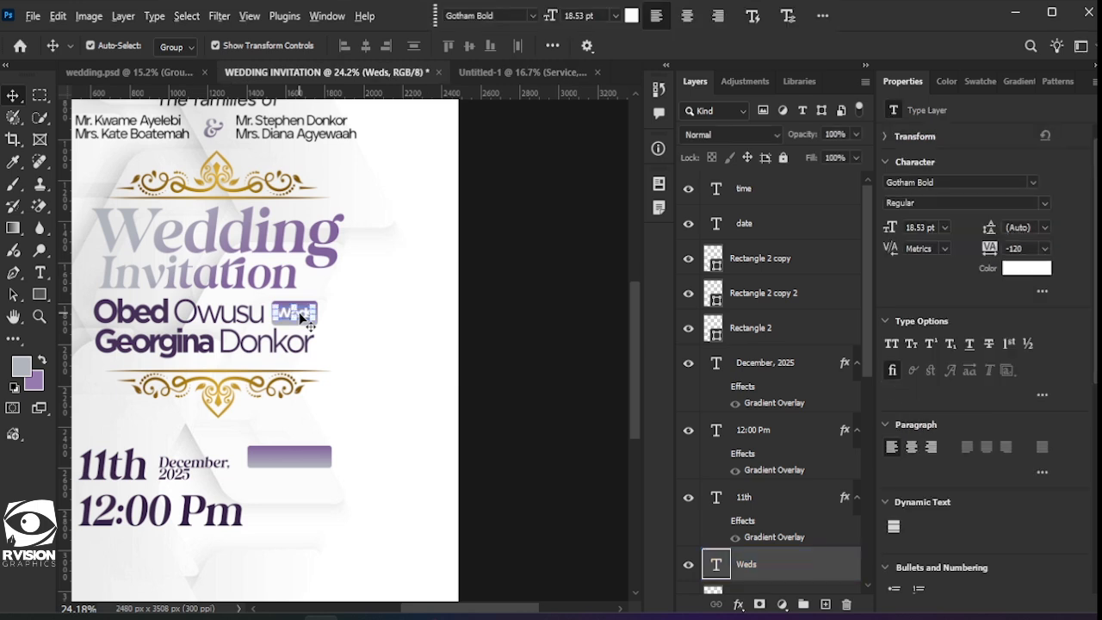
left_click_drag(295, 305, 303, 365)
key("ctrl+z")
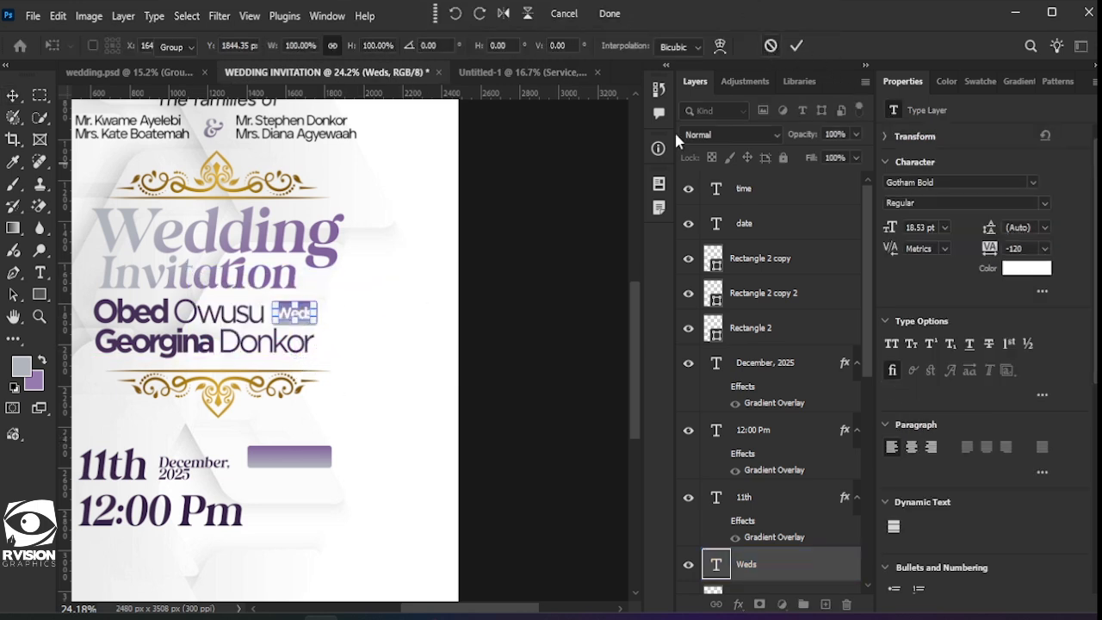
key("Return")
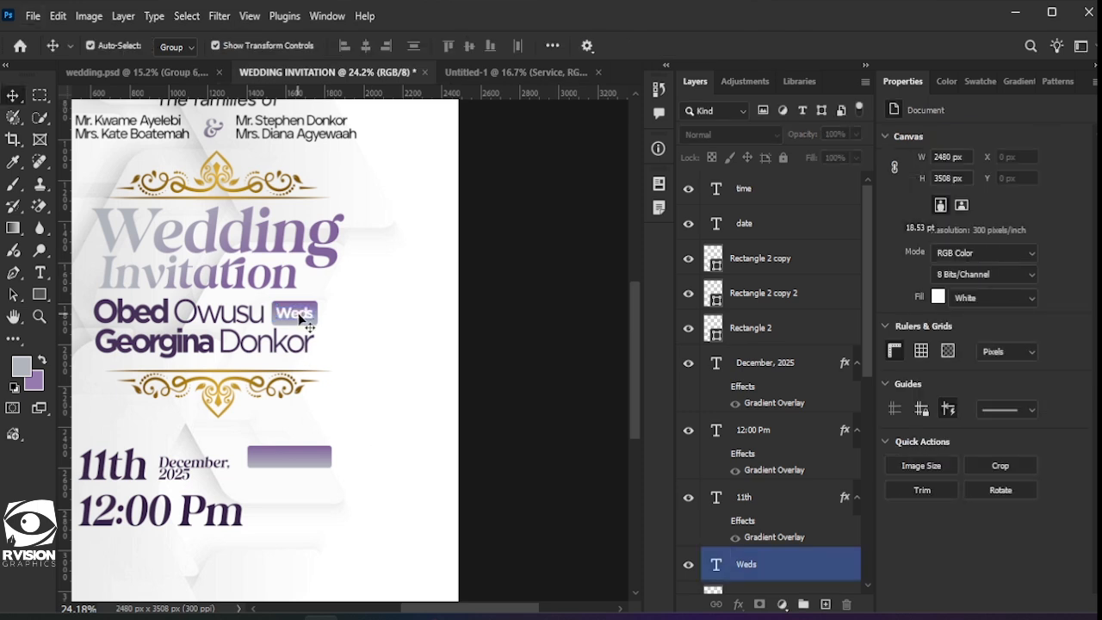
double_click(307, 325)
scroll(314, 331, "up", 3)
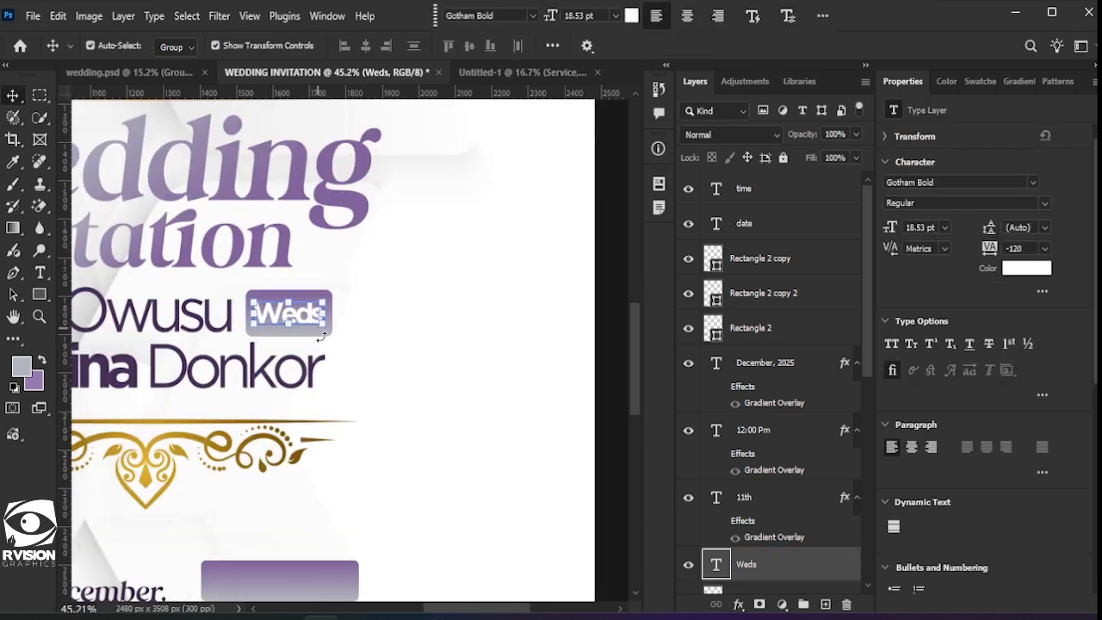
scroll(309, 326, "down", 1)
left_click_drag(304, 292, 283, 556)
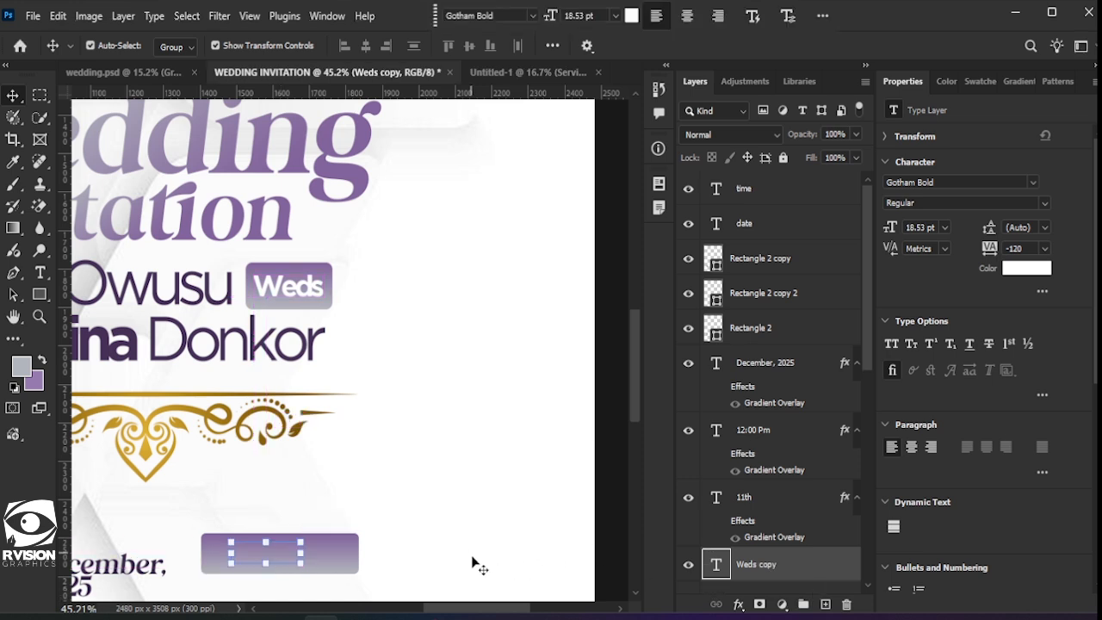
left_click_drag(766, 573, 772, 168)
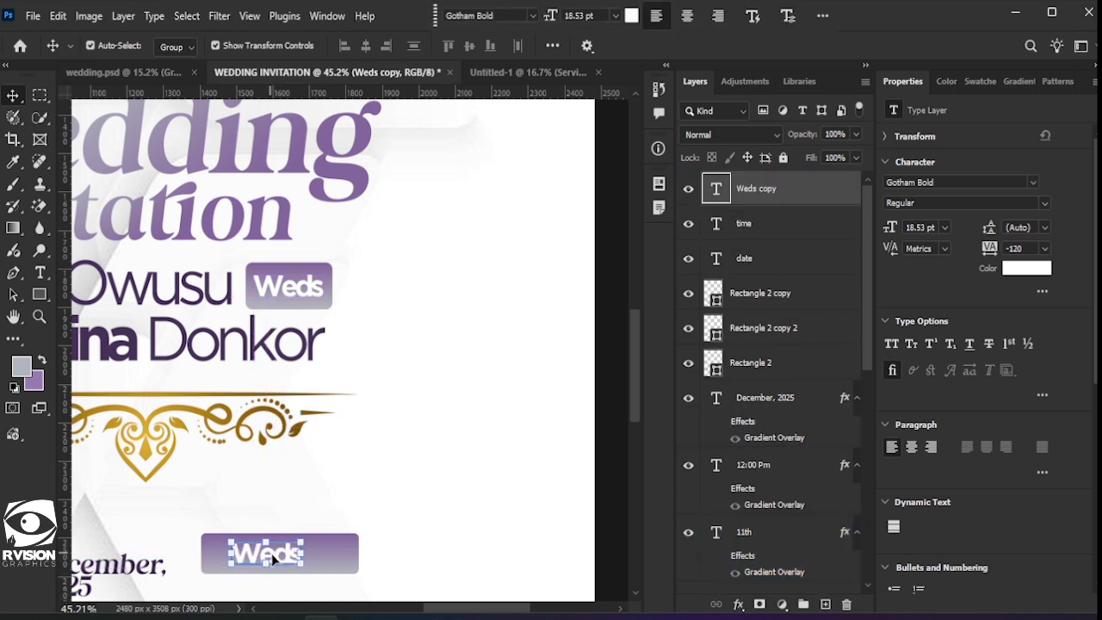
Step: Retype the copy as Location, set it to All Caps, and centre it on the bar
double_click(271, 559)
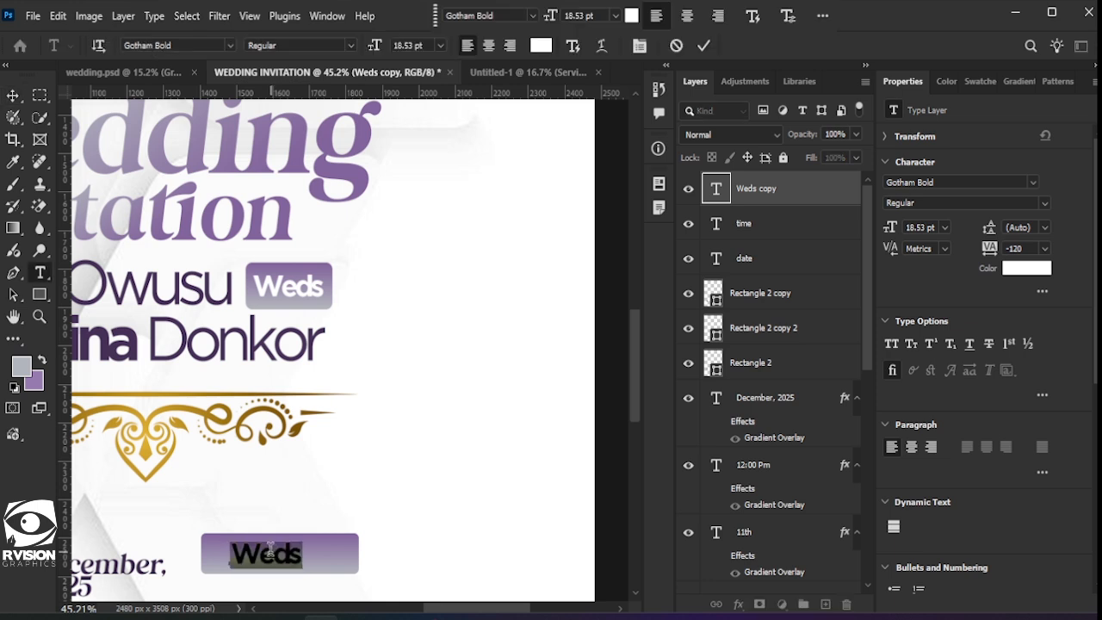
type("Location")
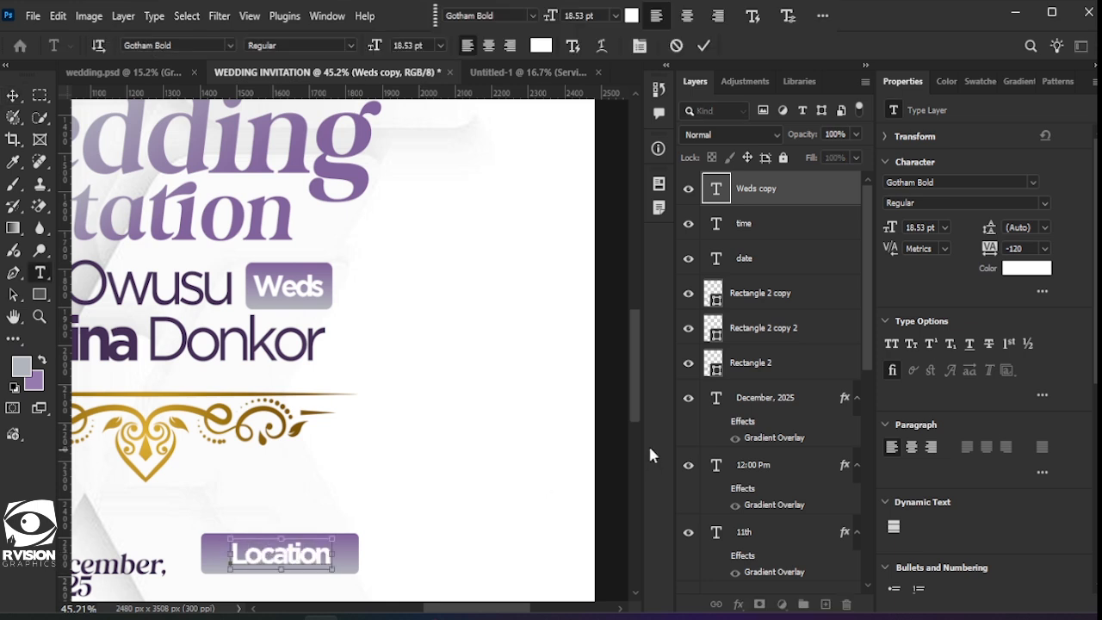
left_click(706, 46)
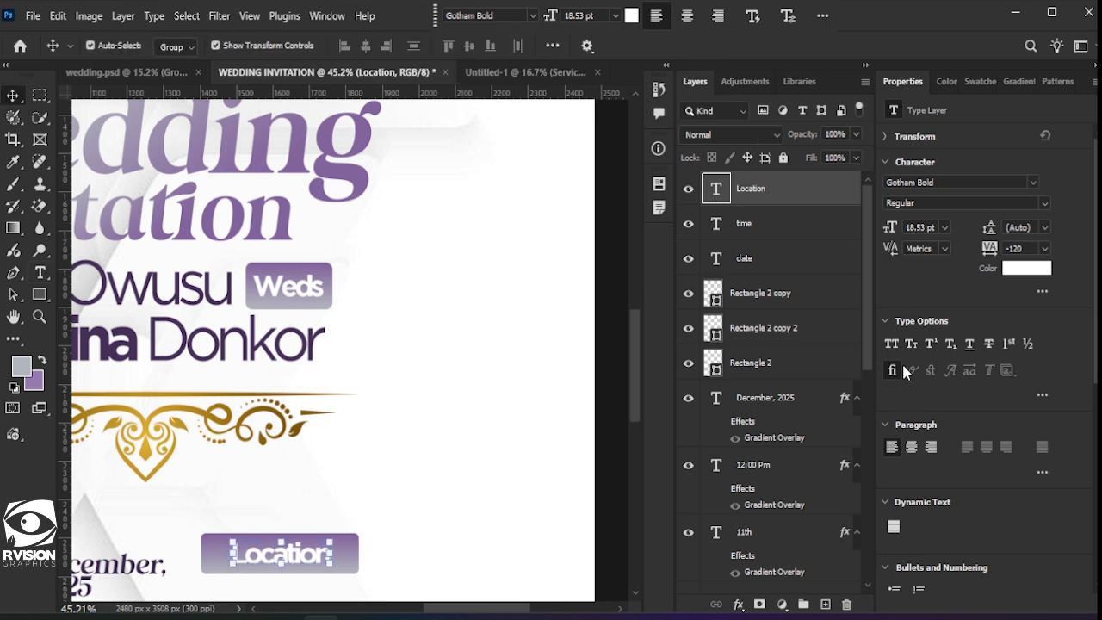
key("ctrl+shift+k")
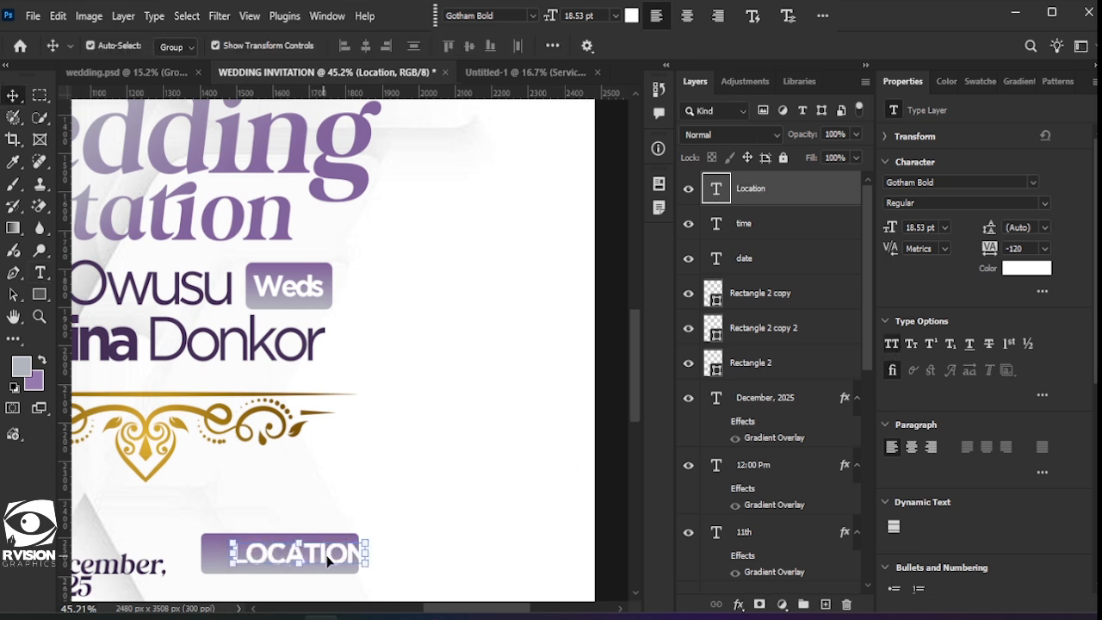
left_click_drag(327, 561, 315, 558)
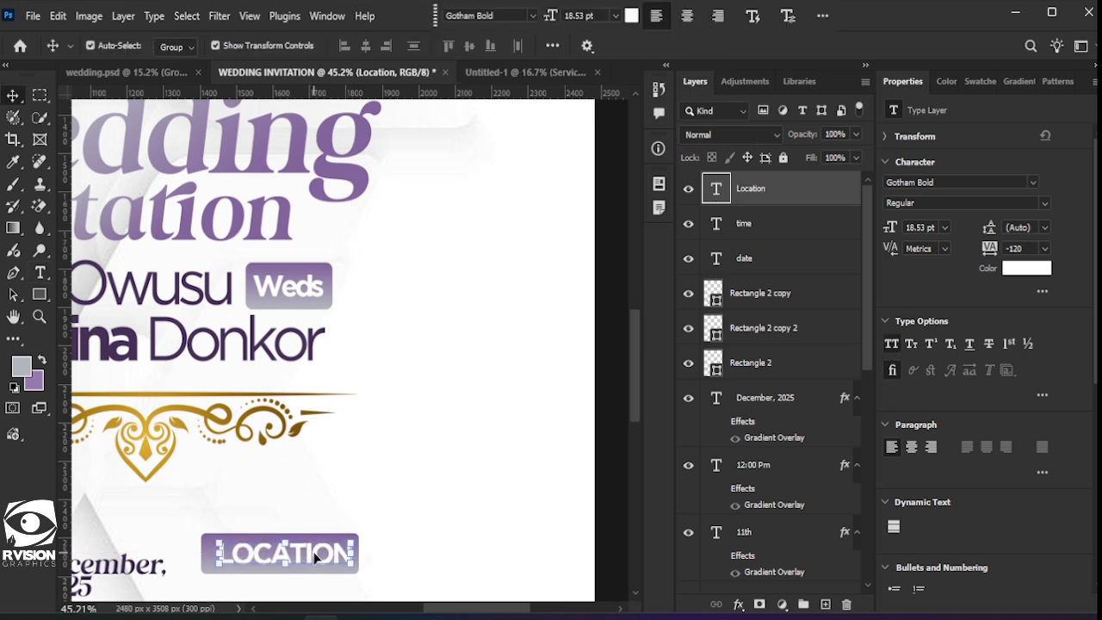
key("Left")
key("Left")
key("Left")
key("Left")
key("Left")
key("Left")
key("Left")
key("Left")
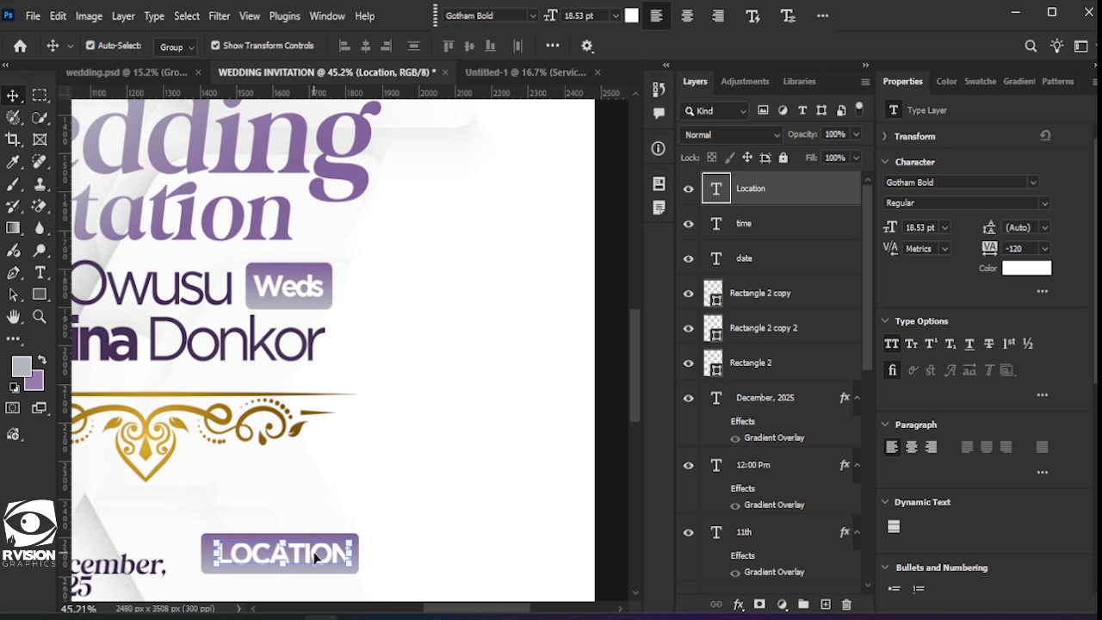
left_click(465, 527)
scroll(462, 487, "down", 4)
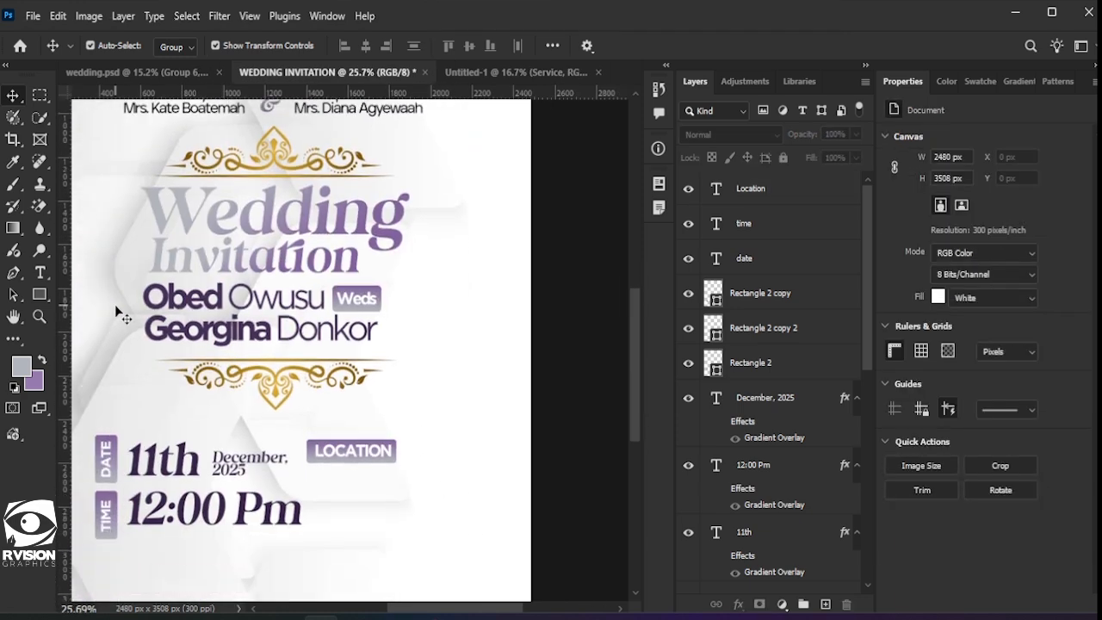
Step: Place Embedded the location pin image and scale it down slightly
left_click(49, 18)
mouse_move(36, 17)
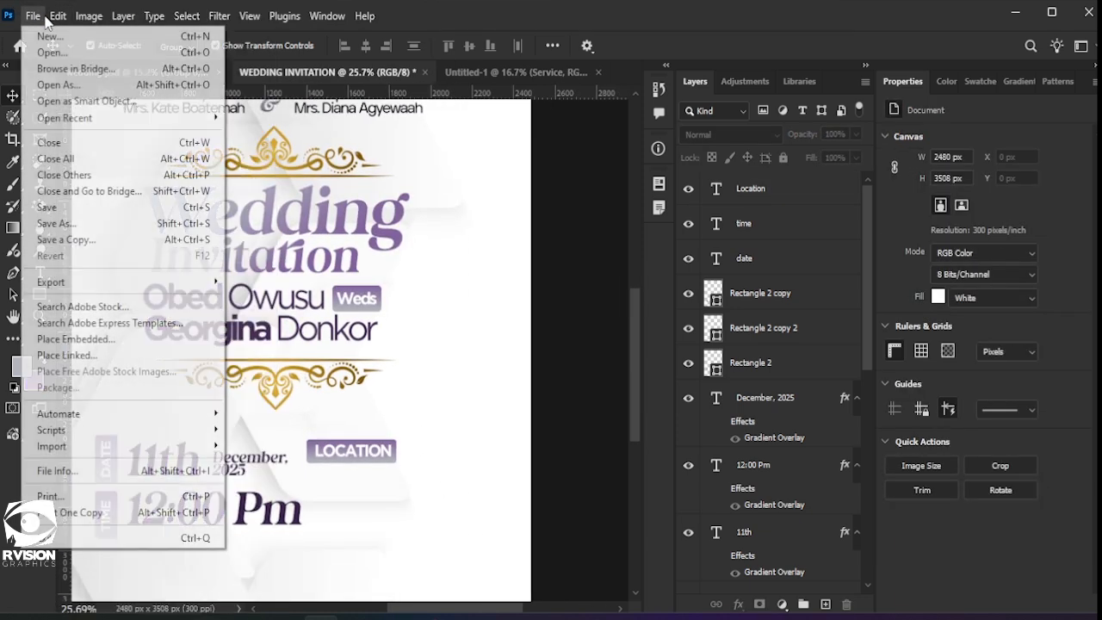
left_click(78, 339)
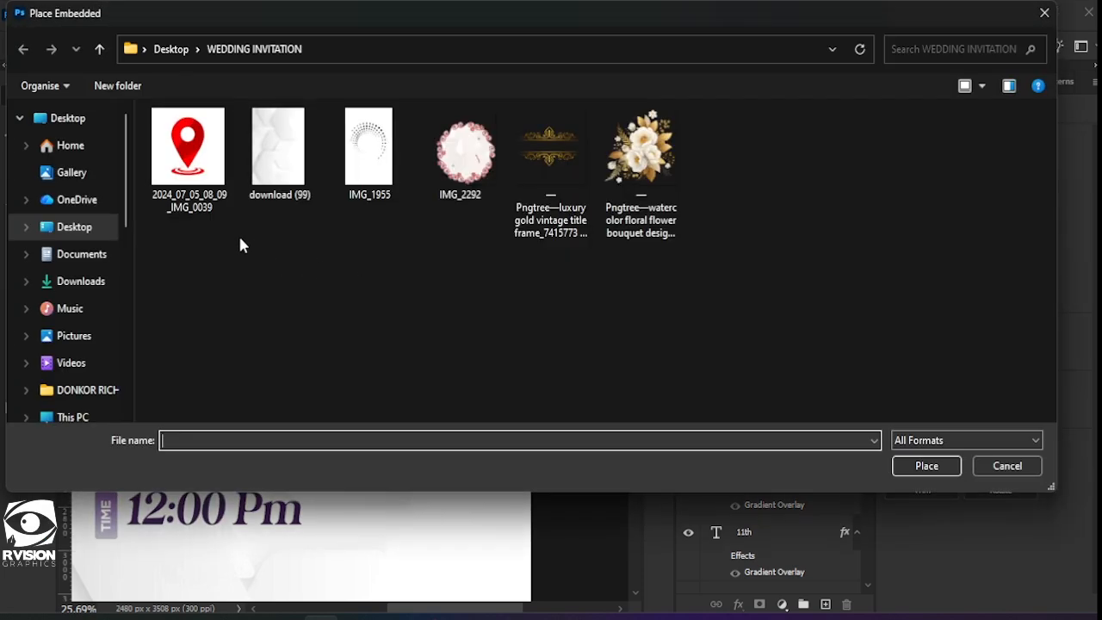
double_click(188, 148)
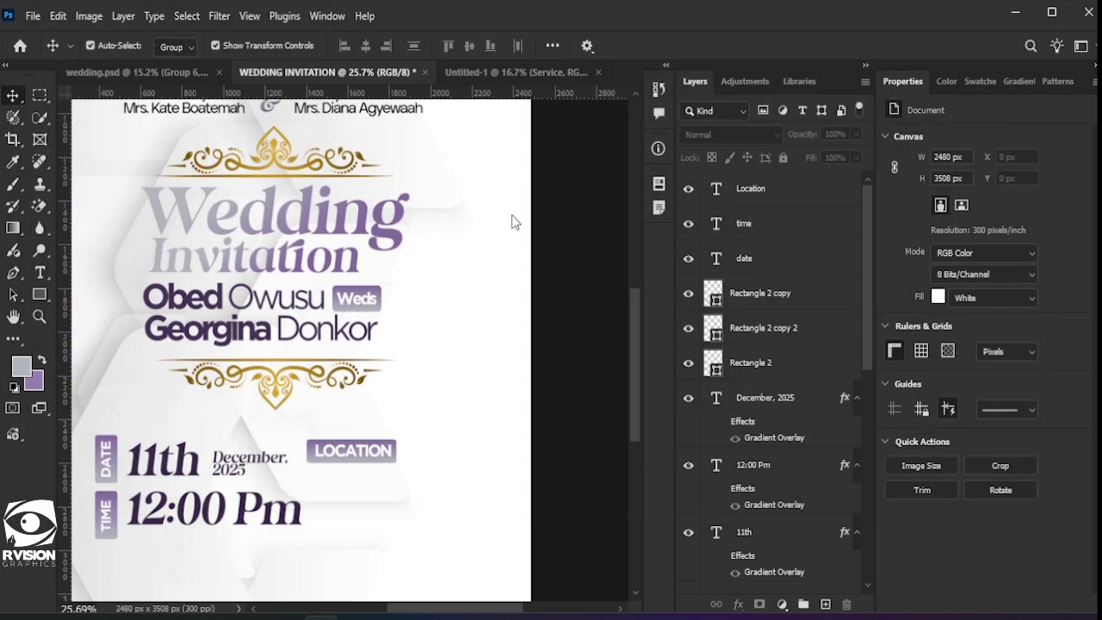
scroll(462, 307, "down", 3)
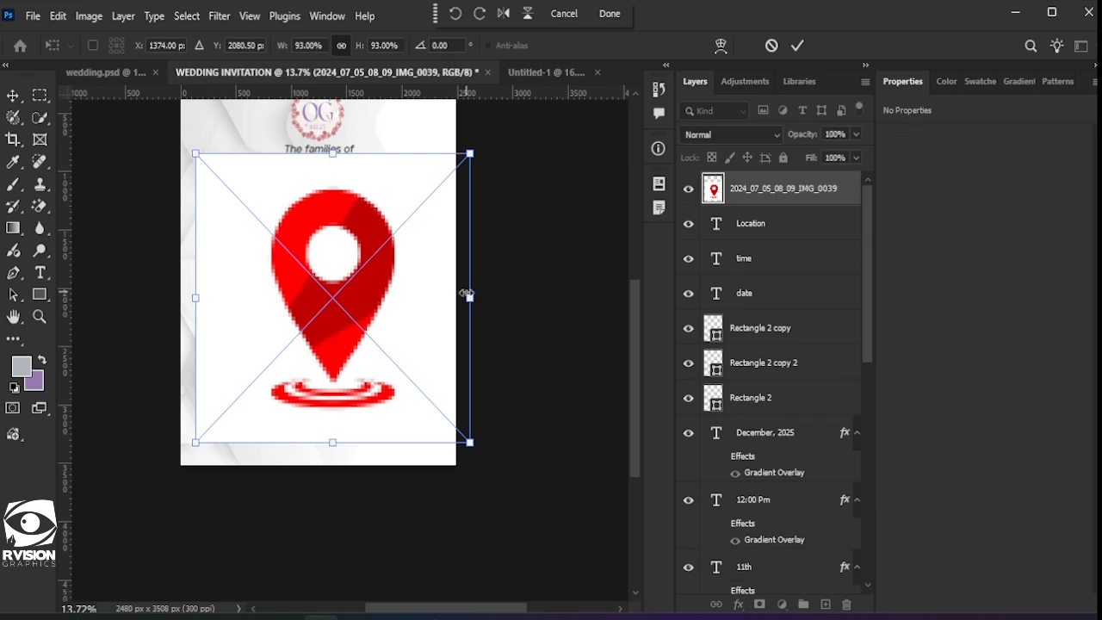
left_click_drag(470, 298, 432, 298)
left_click(797, 46)
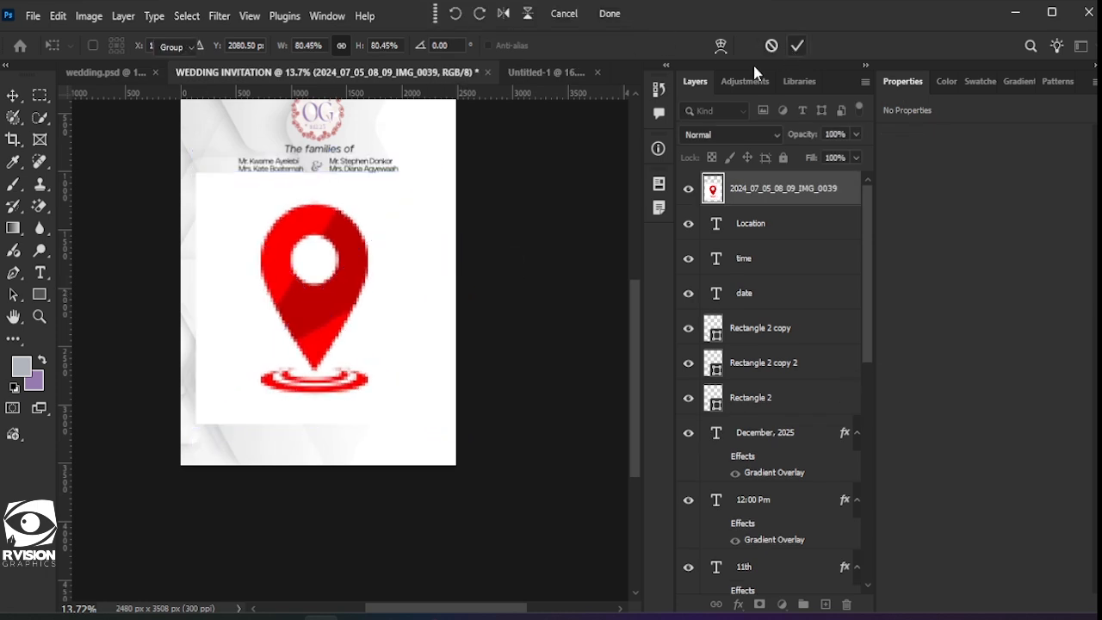
Step: Remove the white background around the pin with the Magic Eraser
left_click(40, 208)
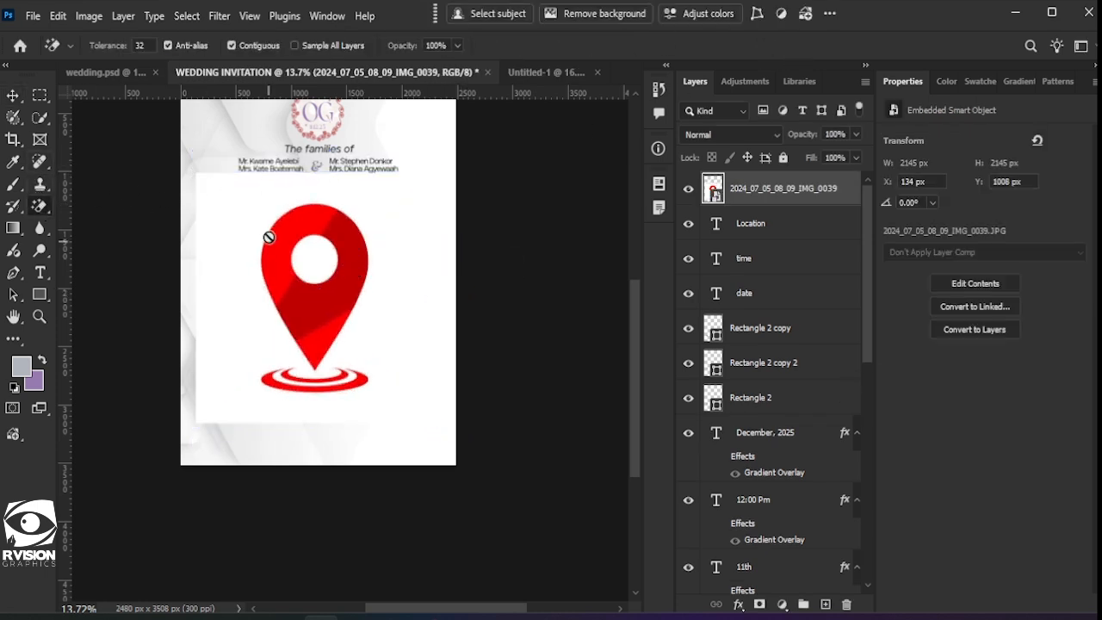
left_click(226, 236)
left_click(484, 248)
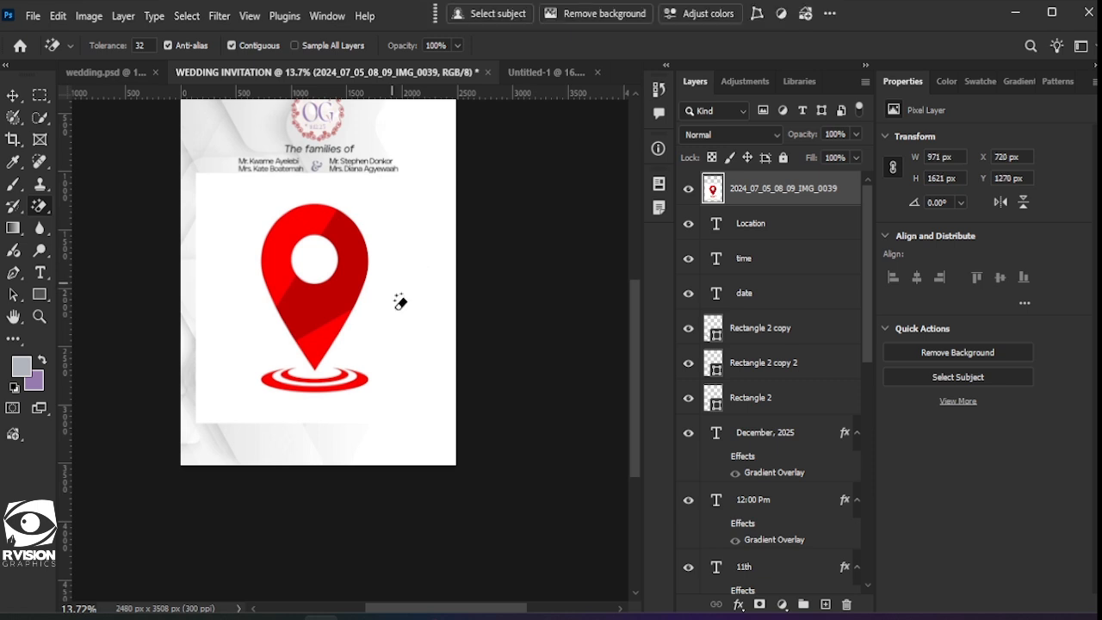
left_click(399, 301)
Step: Shrink the pin to about 6% and position it right of the LOCATION label
left_click(17, 99)
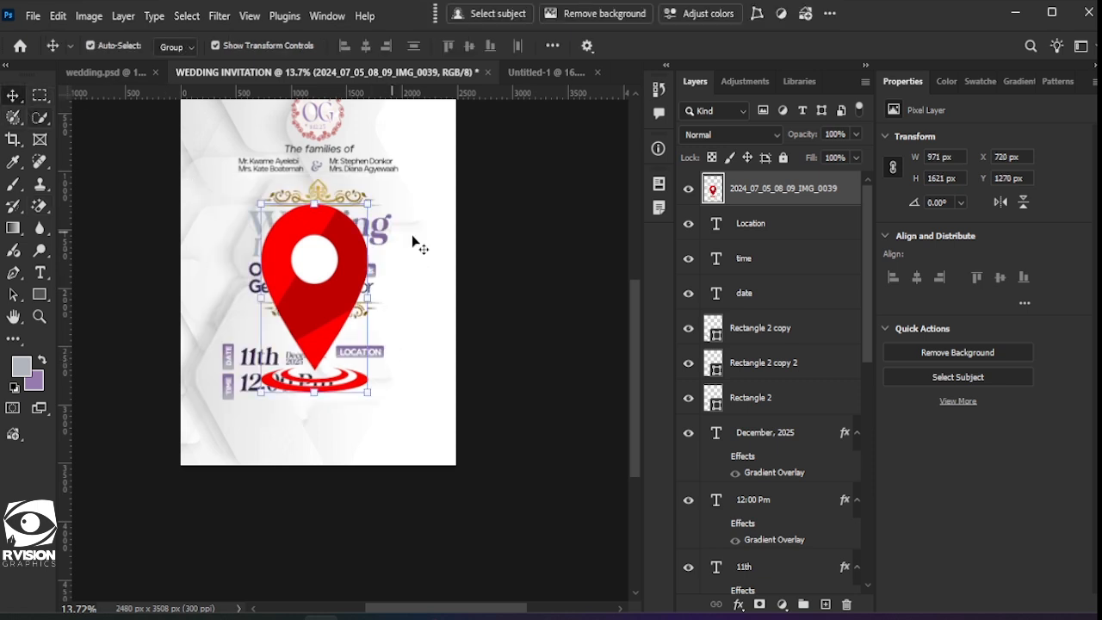
left_click_drag(369, 202, 288, 348)
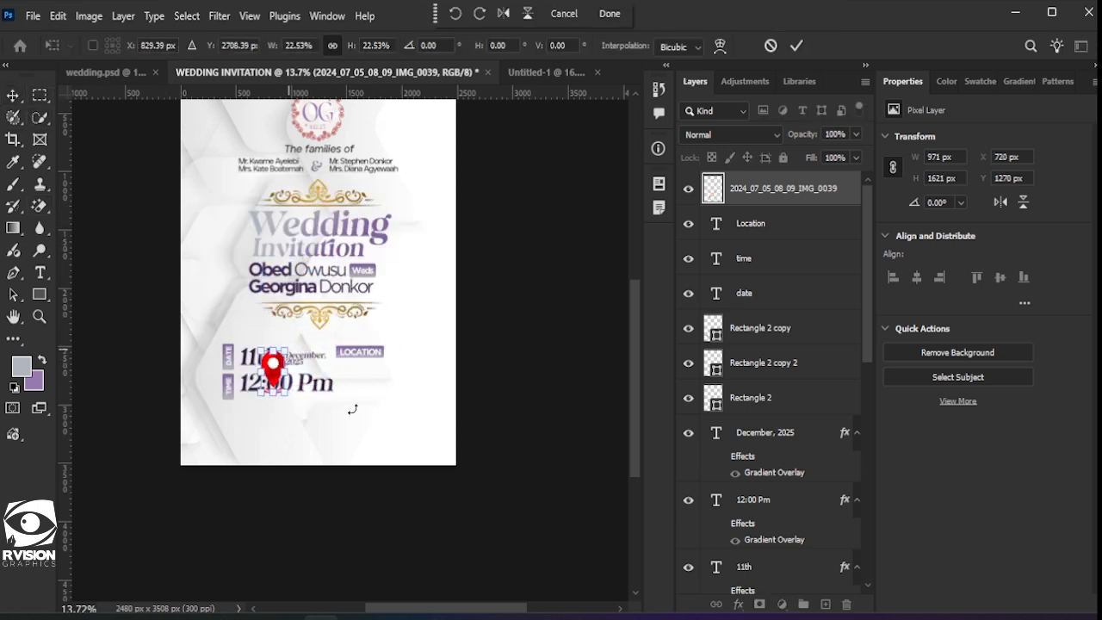
scroll(216, 402, "right", 2)
scroll(216, 402, "up", 3)
left_click_drag(201, 349, 484, 308)
left_click_drag(508, 355, 491, 309)
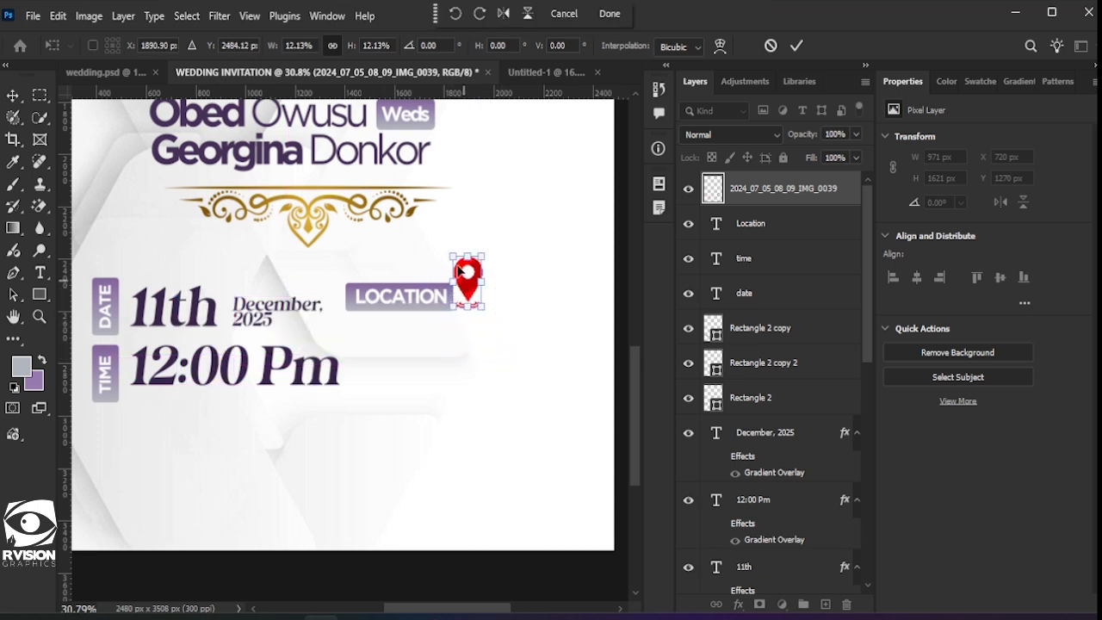
left_click_drag(443, 251, 462, 277)
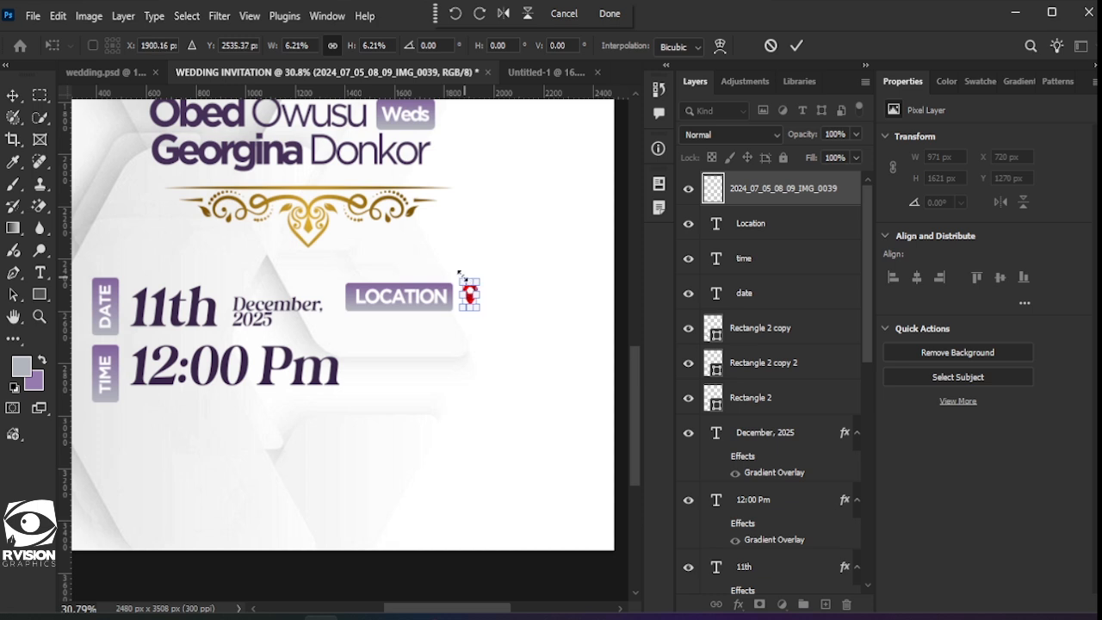
left_click(793, 47)
Step: Select the parents' names text layer from the layers under that spot
scroll(496, 355, "down", 1)
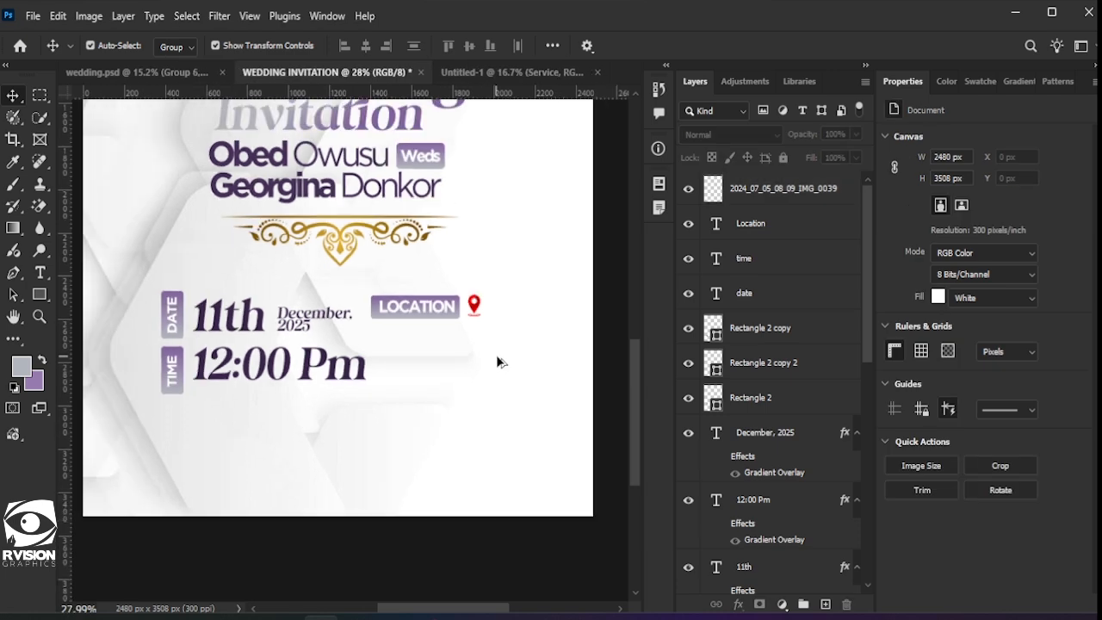
scroll(496, 355, "down", 1)
scroll(474, 314, "up", 1)
scroll(430, 258, "up", 3)
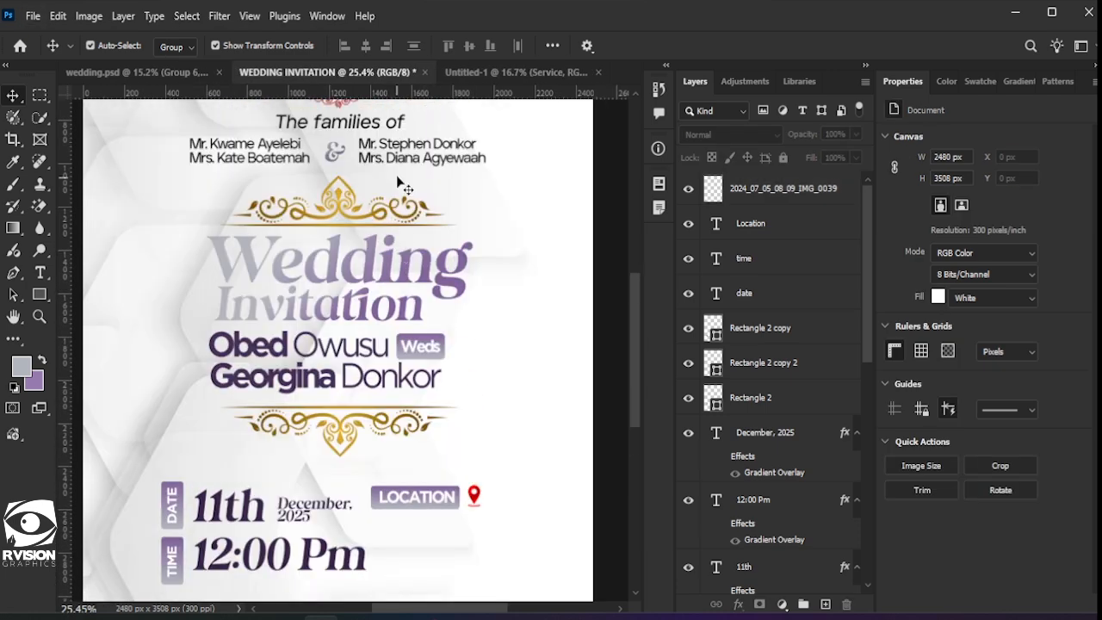
left_click(416, 159)
right_click(417, 160)
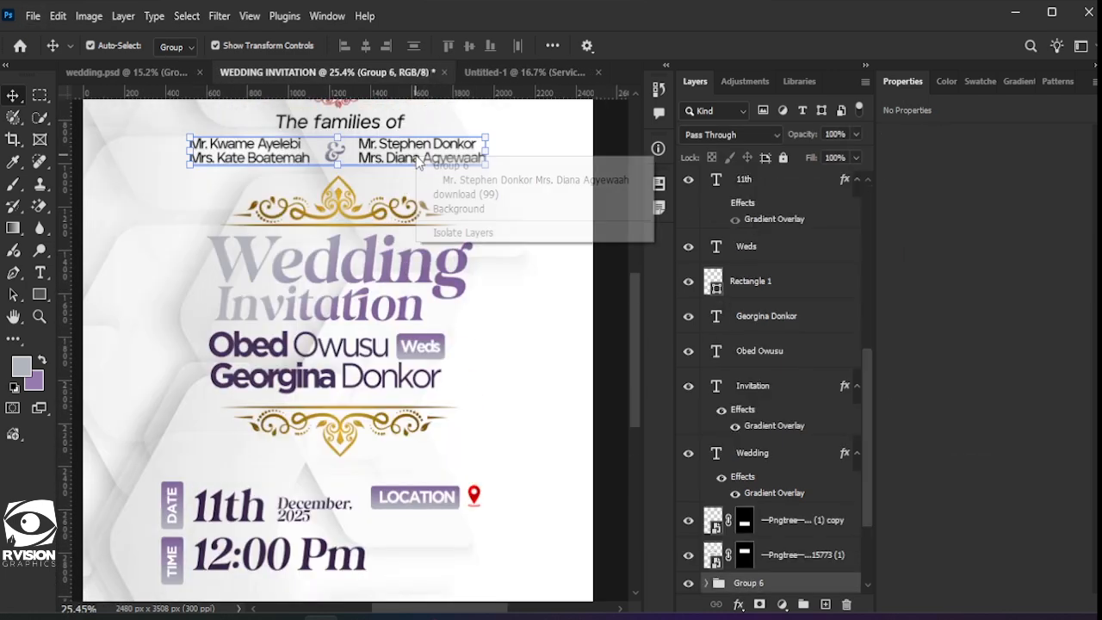
Step: Add the two-line place name 'Ahafo Kenyasi- Ntensere Saviour' as new text near the LOCATION badge
left_click(504, 181)
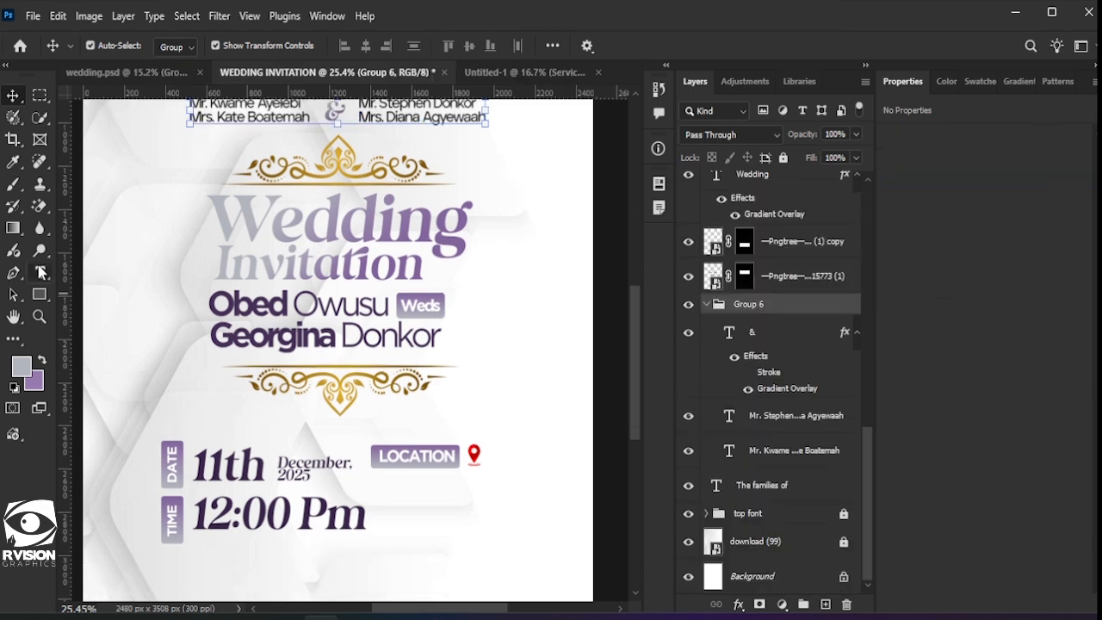
left_click(40, 272)
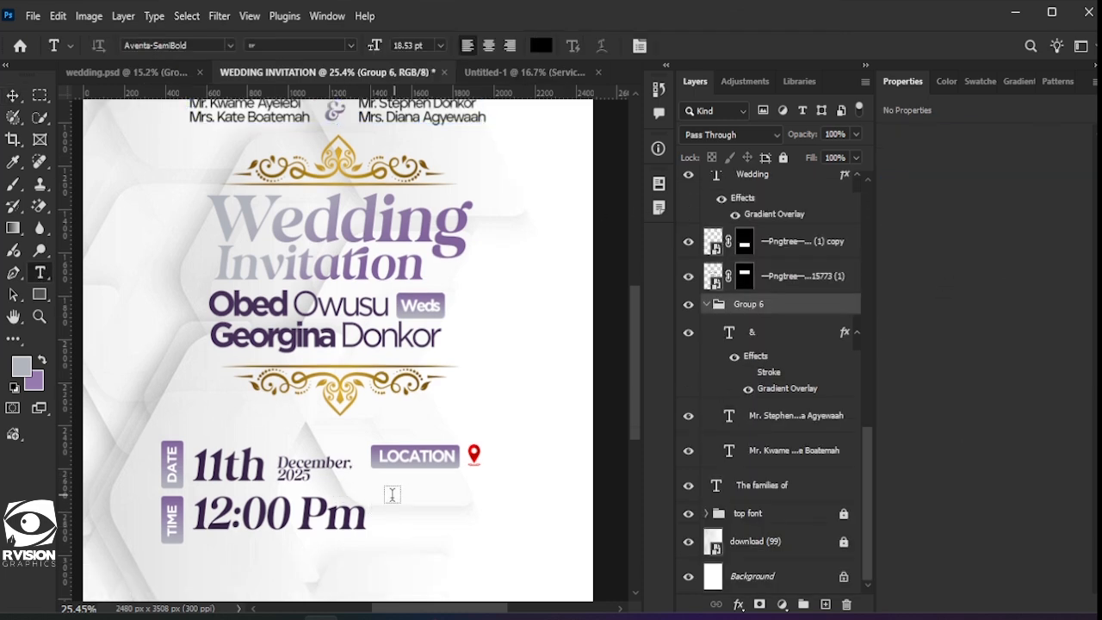
left_click(392, 495)
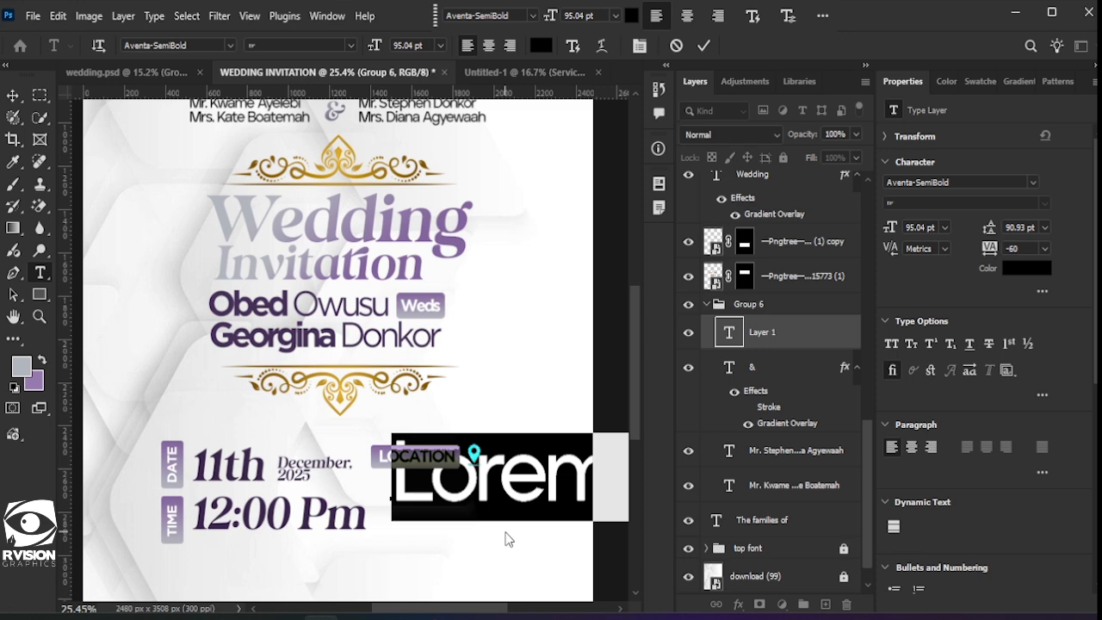
type("Ahafo Kenyasi")
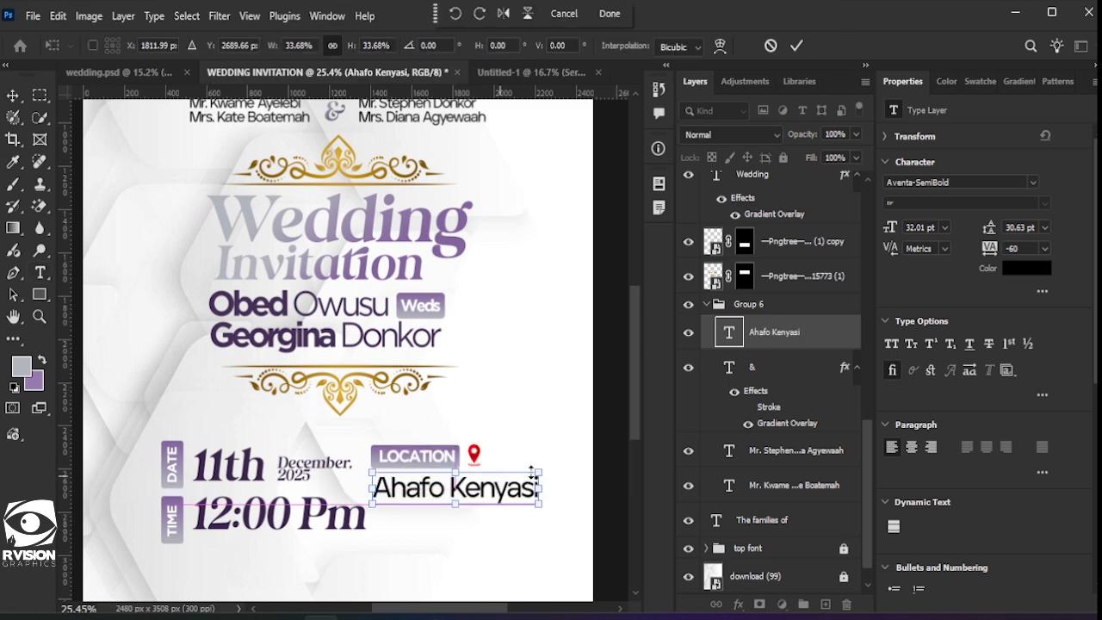
left_click_drag(538, 472, 505, 480)
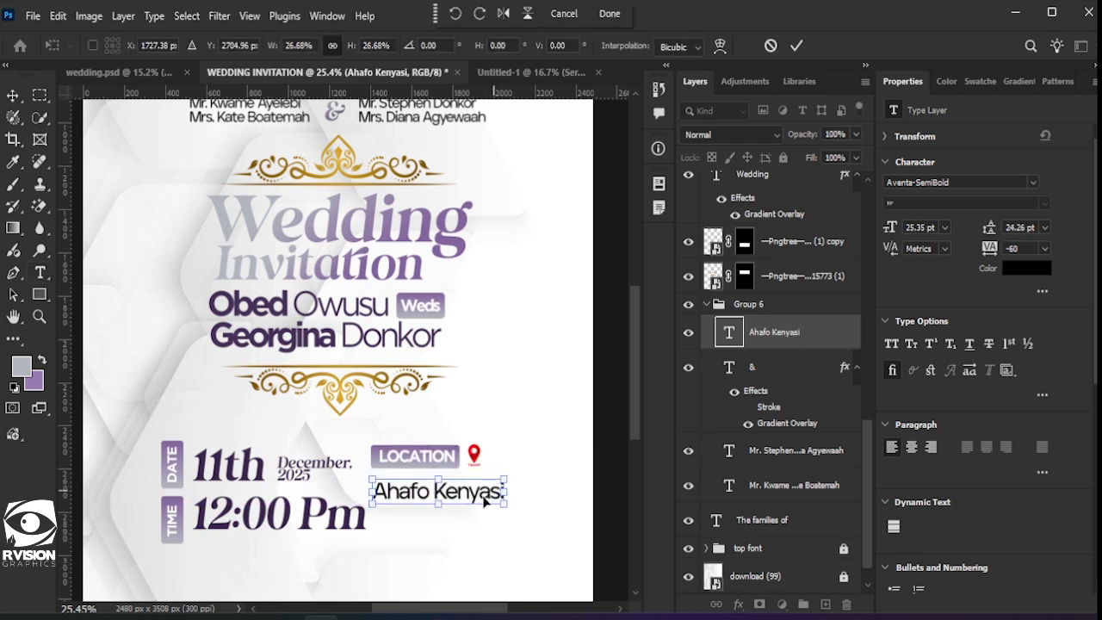
key("Return")
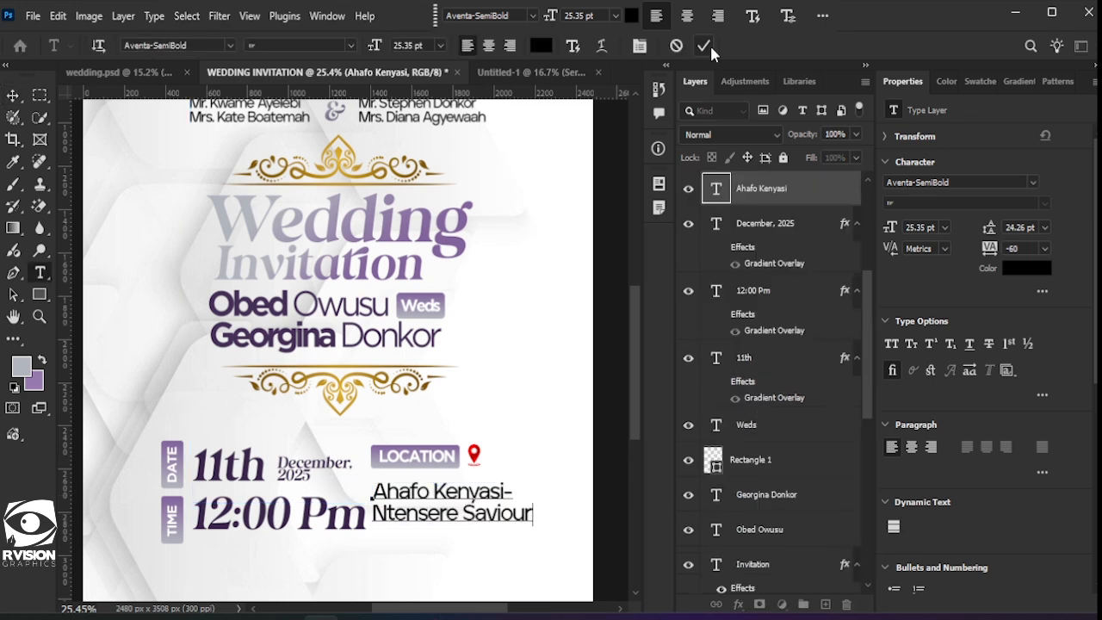
key("ctrl+Return")
Step: Scale the place name down to about 69% and position it under LOCATION
key("ctrl+t")
left_click_drag(531, 483, 484, 494)
left_click_drag(429, 517, 428, 492)
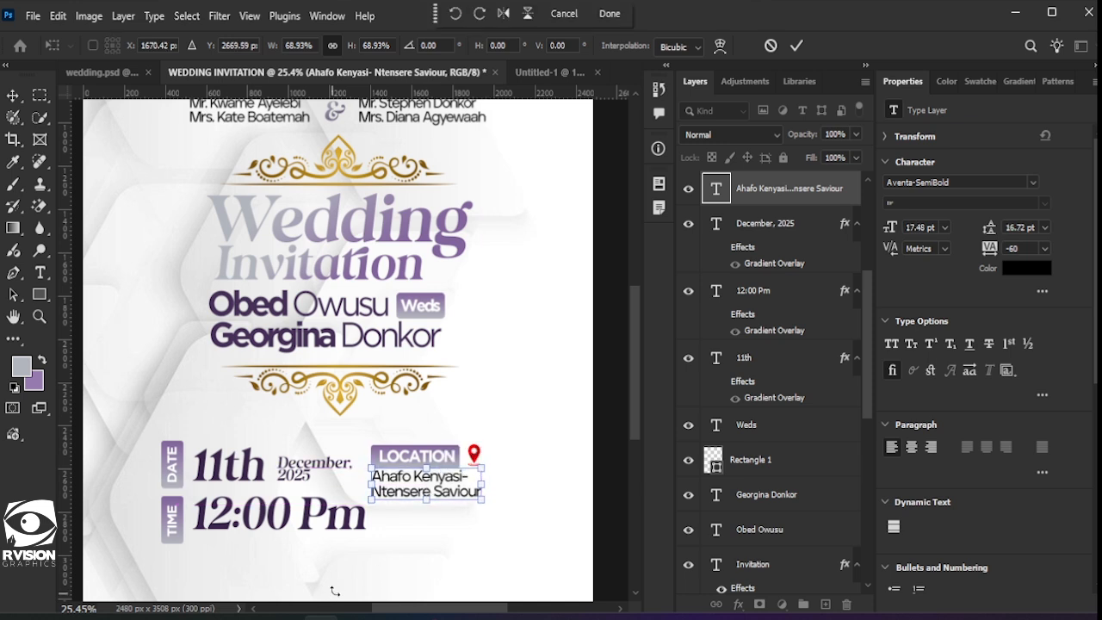
left_click(797, 46)
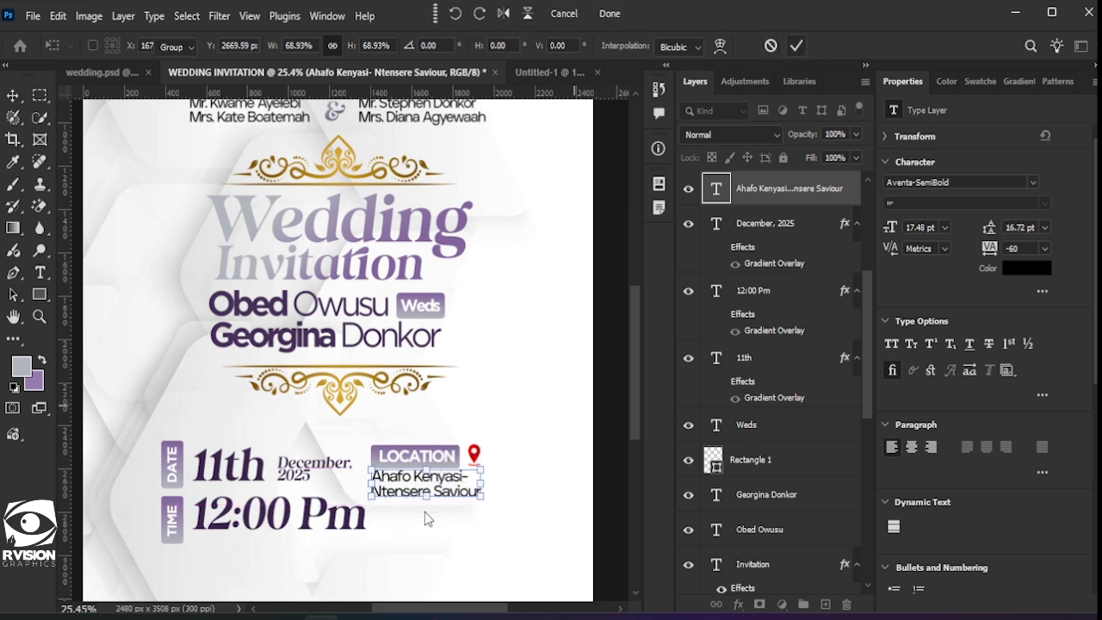
Step: Scale the 11th, December and 12:00 Pm text down together
left_click_drag(339, 554, 231, 467)
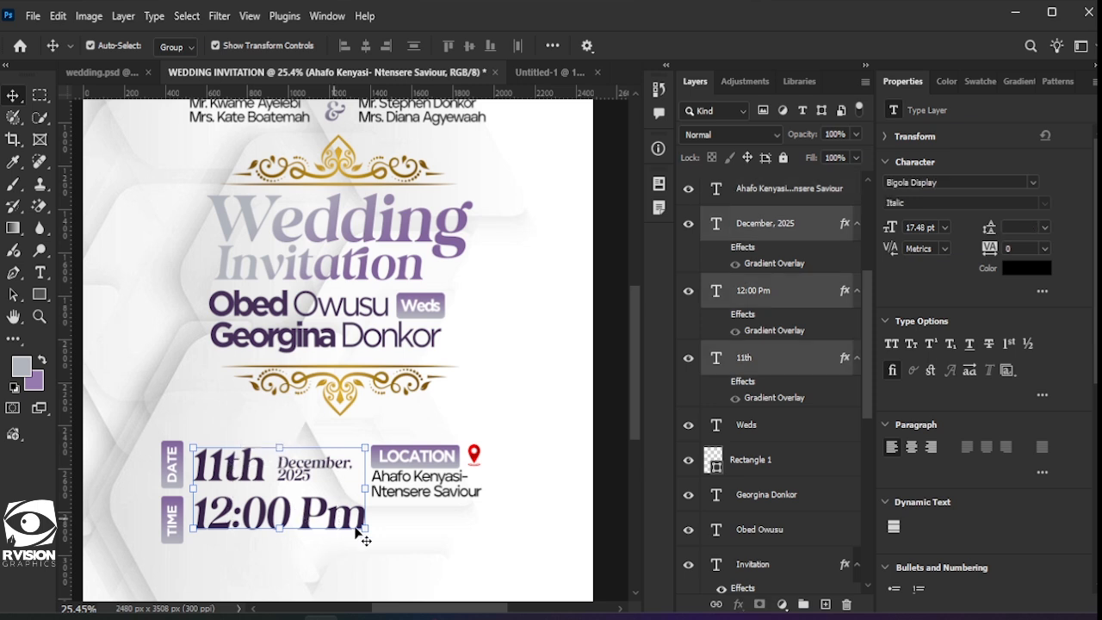
key("ctrl+t")
left_click_drag(366, 528, 327, 510)
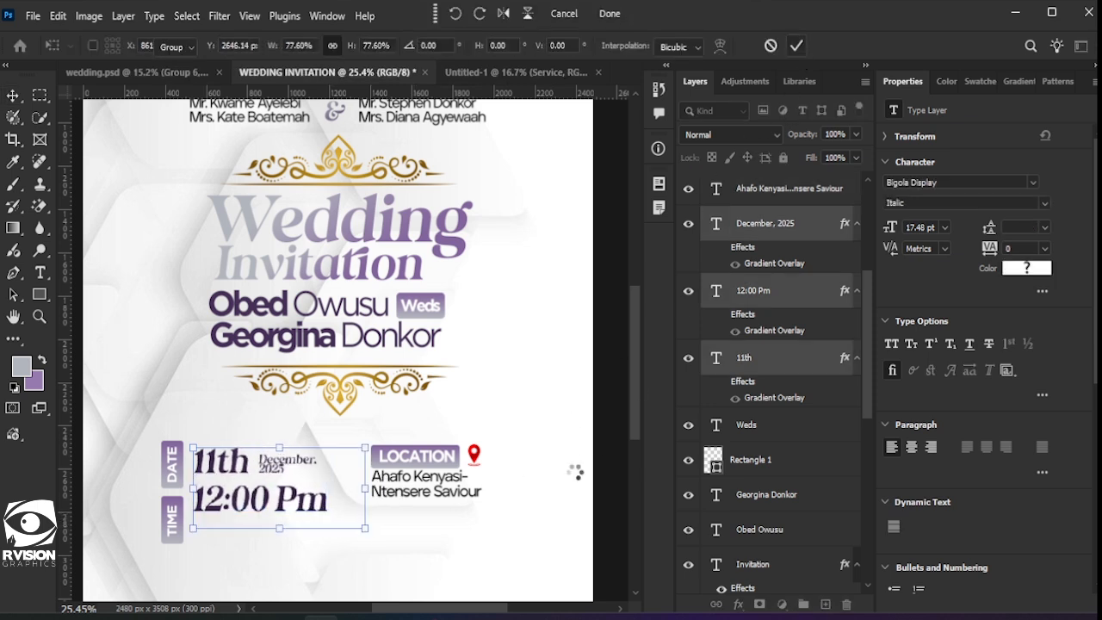
left_click(315, 553)
Step: Scale the DATE and TIME badges to about 74% and move them snug beside the date and time
left_click_drag(141, 446, 167, 450)
key("ctrl+t")
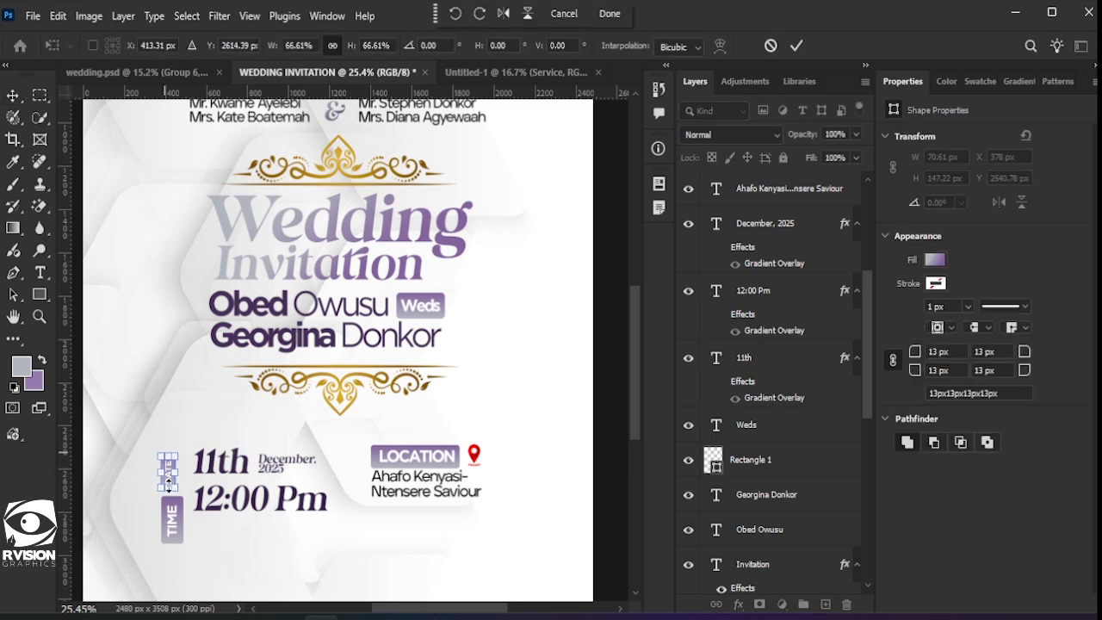
scroll(187, 482, "up", 3)
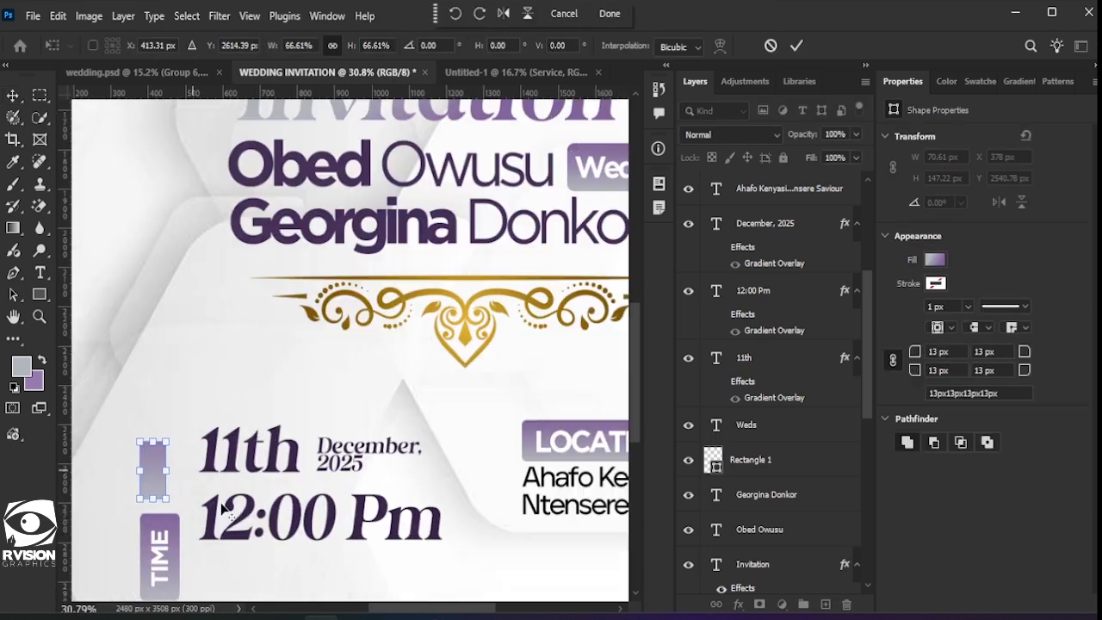
scroll(217, 494, "down", 3)
key("ctrl+z")
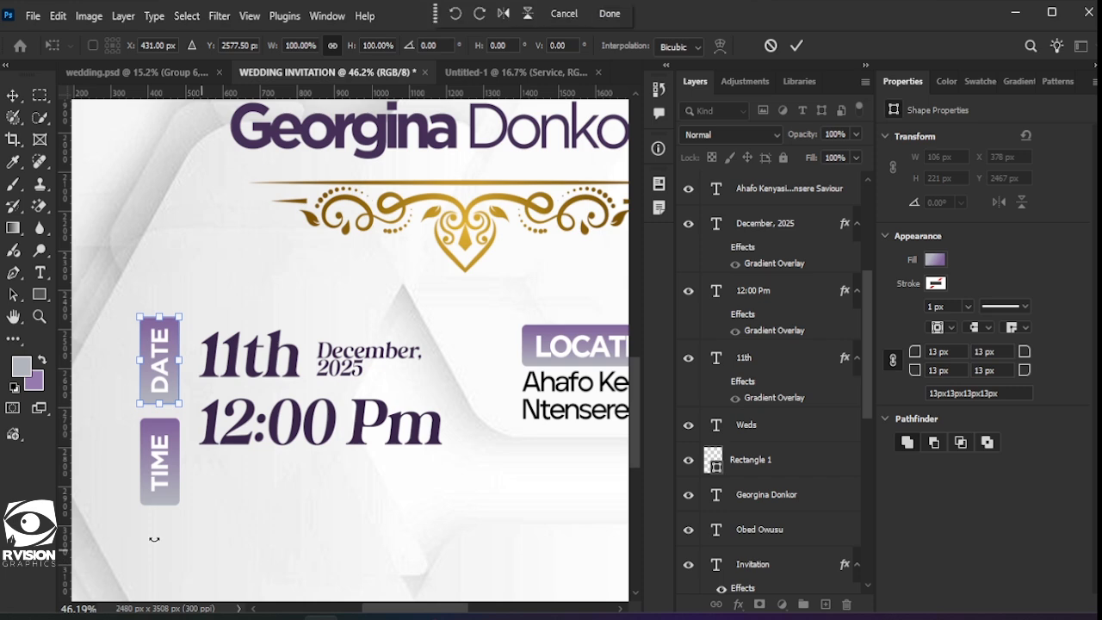
left_click(771, 46)
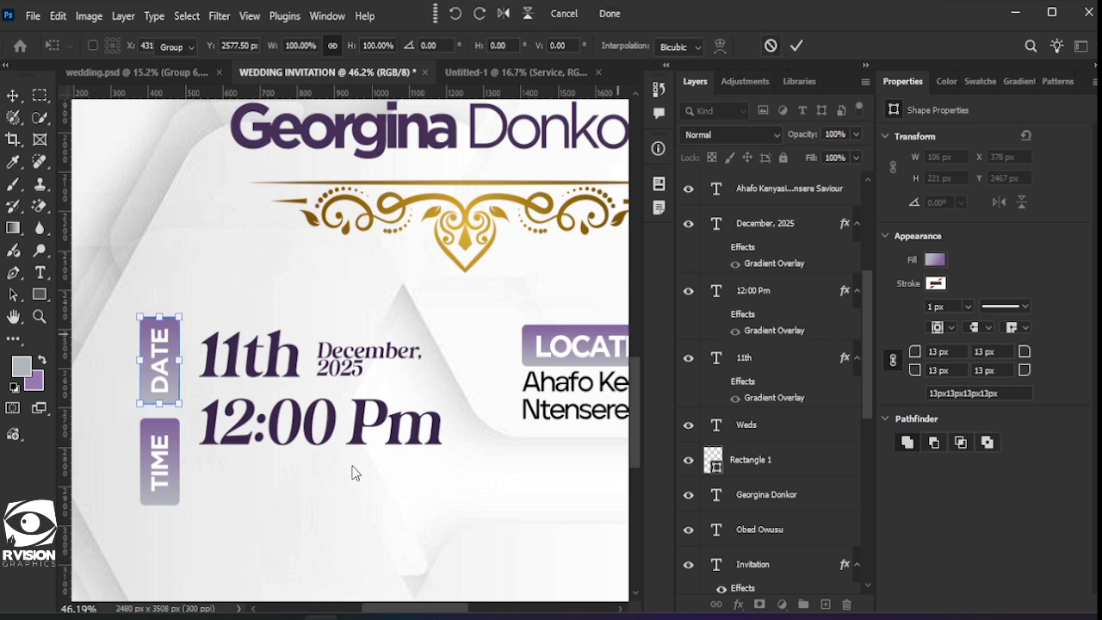
left_click_drag(159, 402, 155, 464)
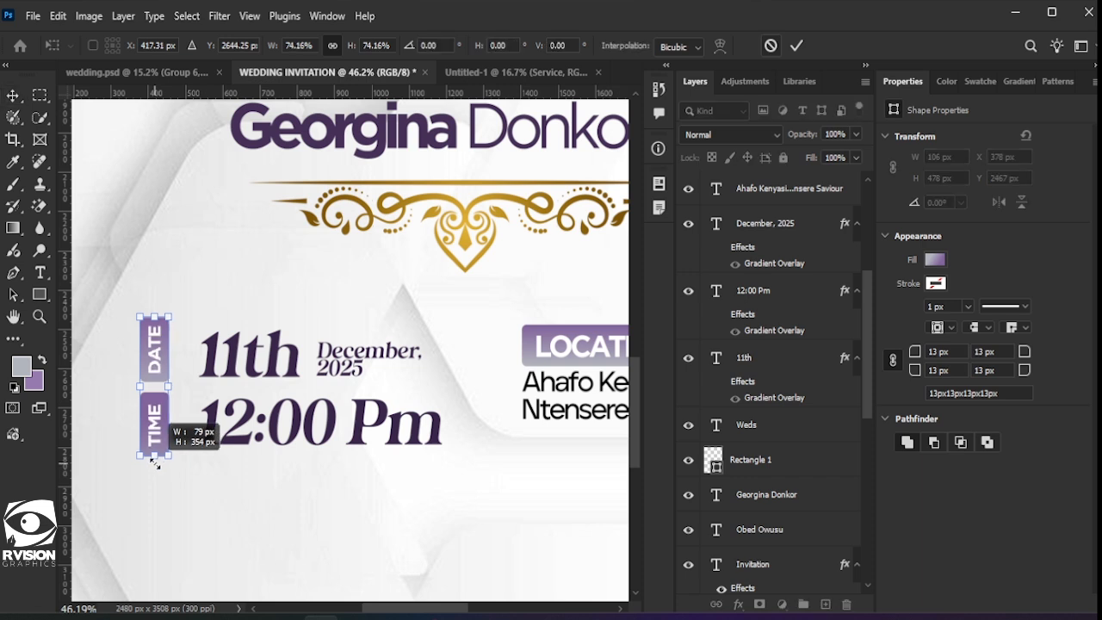
left_click_drag(154, 362, 171, 365)
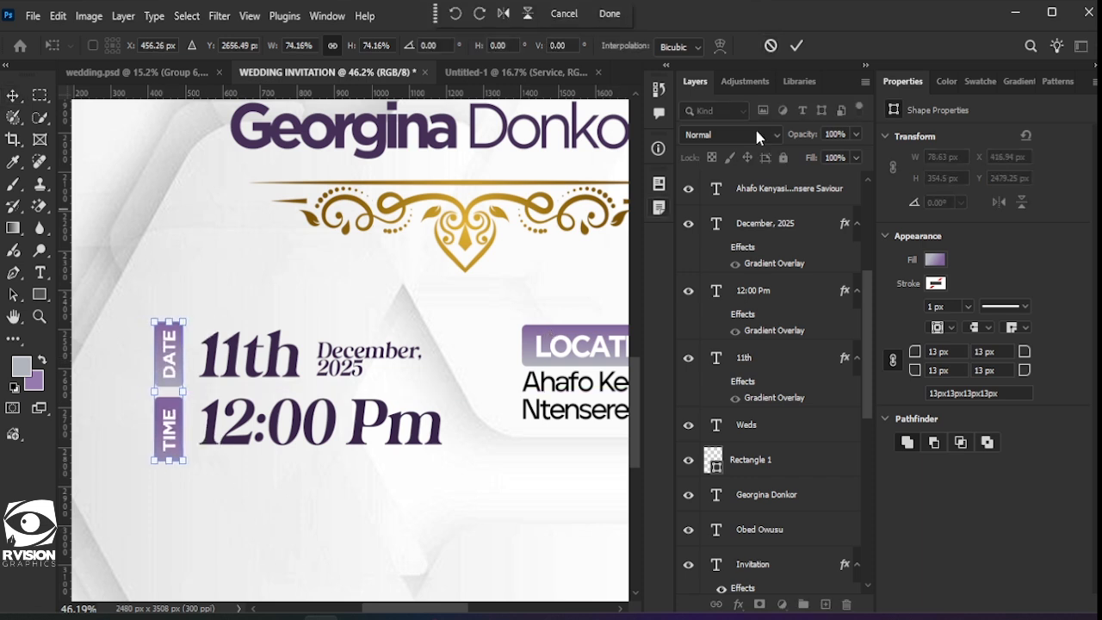
left_click(795, 44)
left_click(337, 514)
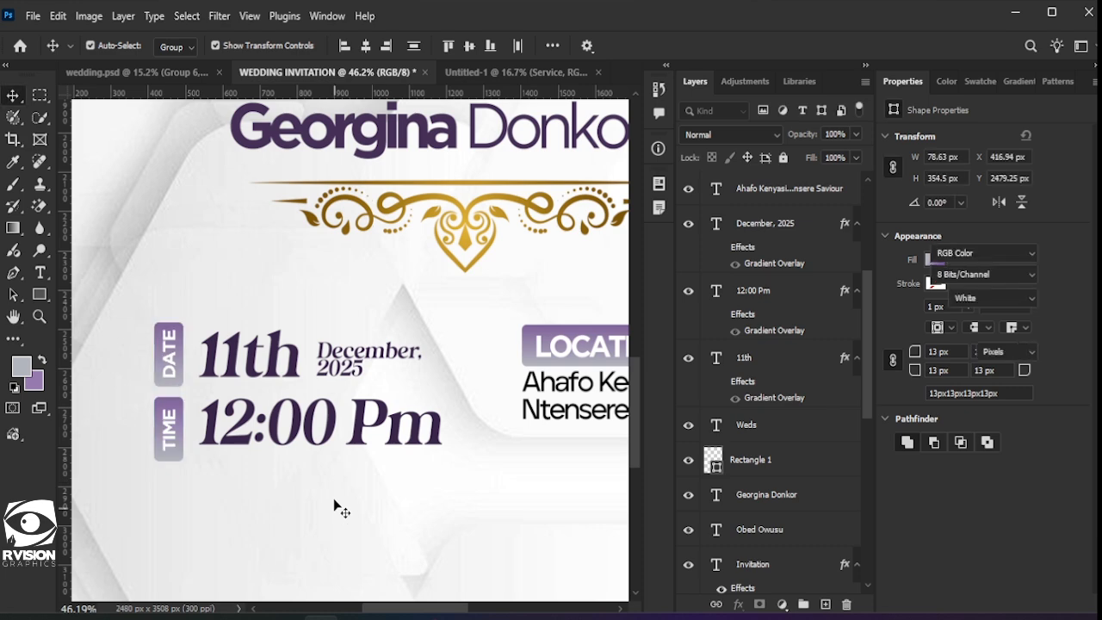
scroll(345, 499, "down", 2)
scroll(349, 479, "down", 4)
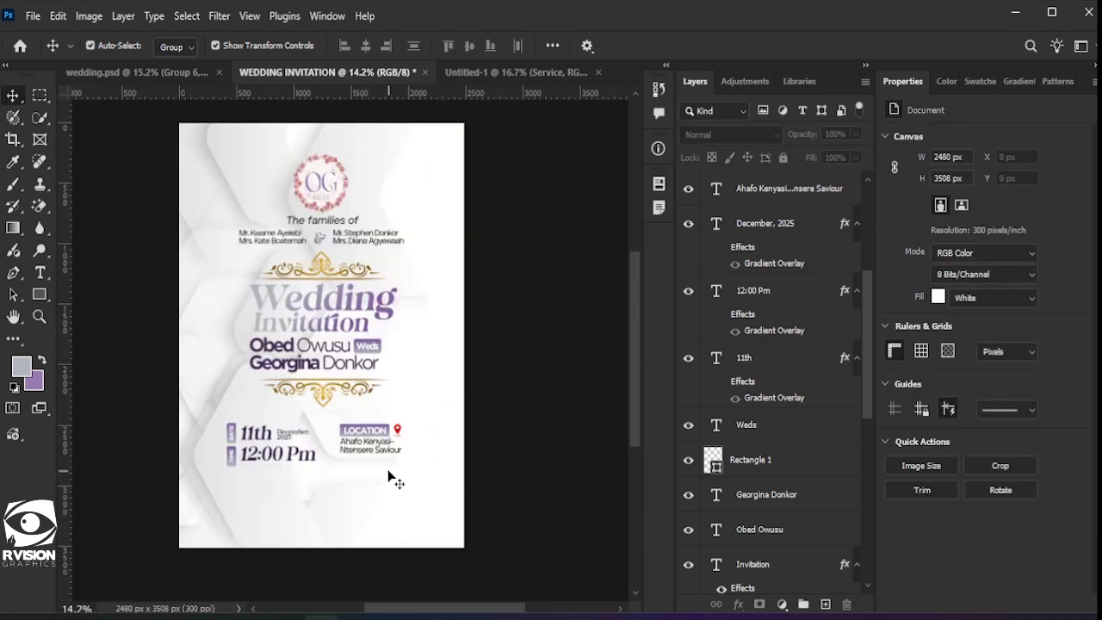
Step: Nudge the LOCATION label and place name block slightly lower
scroll(379, 460, "up", 3)
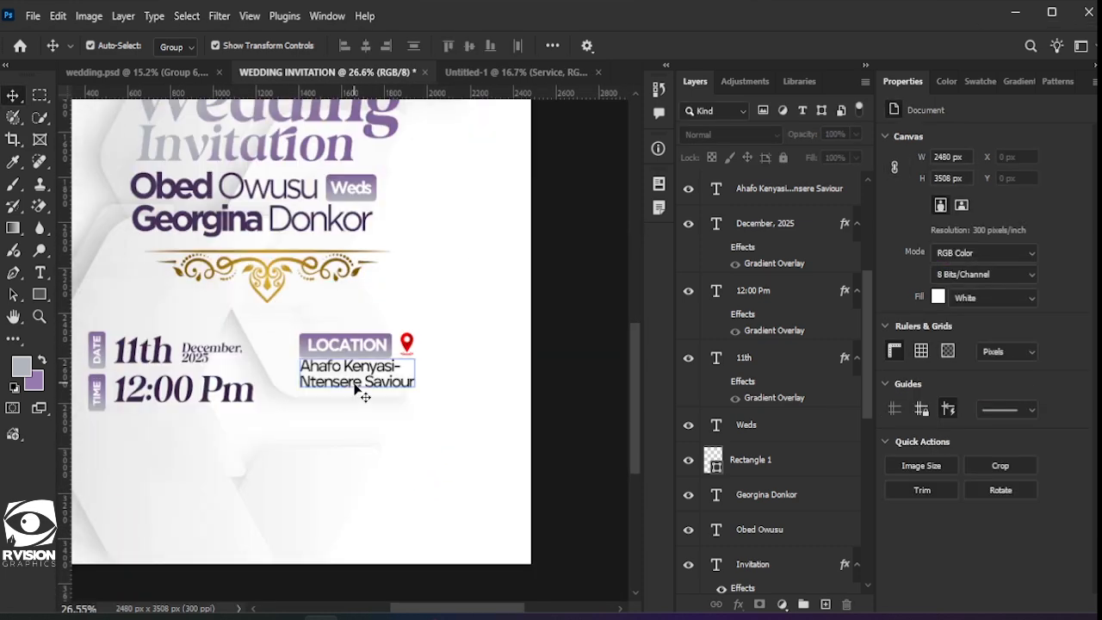
left_click_drag(353, 399, 356, 392)
left_click_drag(455, 404, 321, 305)
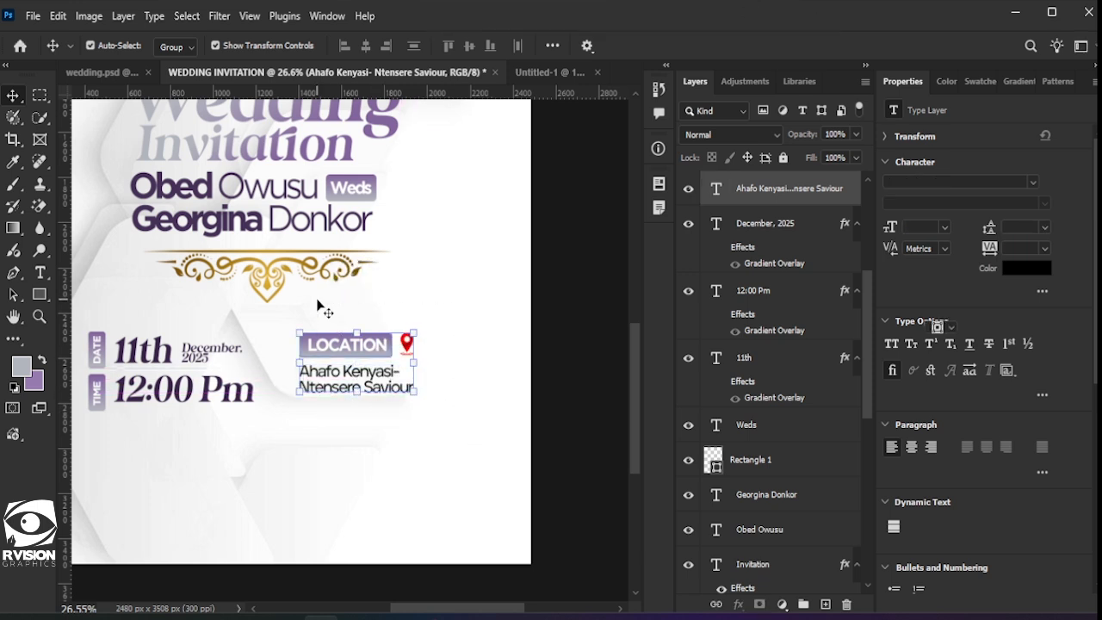
key("Down")
key("Down")
key("Down")
key("Down")
key("Down")
key("Down")
key("Down")
key("Down")
key("Down")
key("Down")
key("Down")
key("Down")
key("Down")
key("Down")
key("Down")
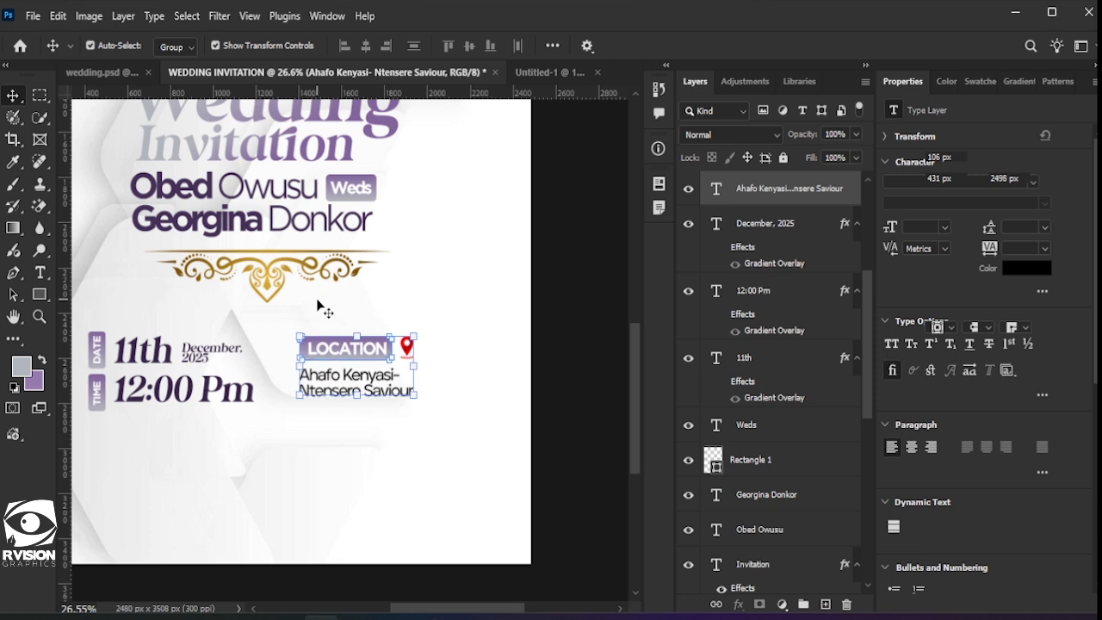
key("Down")
key("Down")
key("Down")
key("Down")
key("Down")
key("Down")
key("Down")
key("Down")
key("Down")
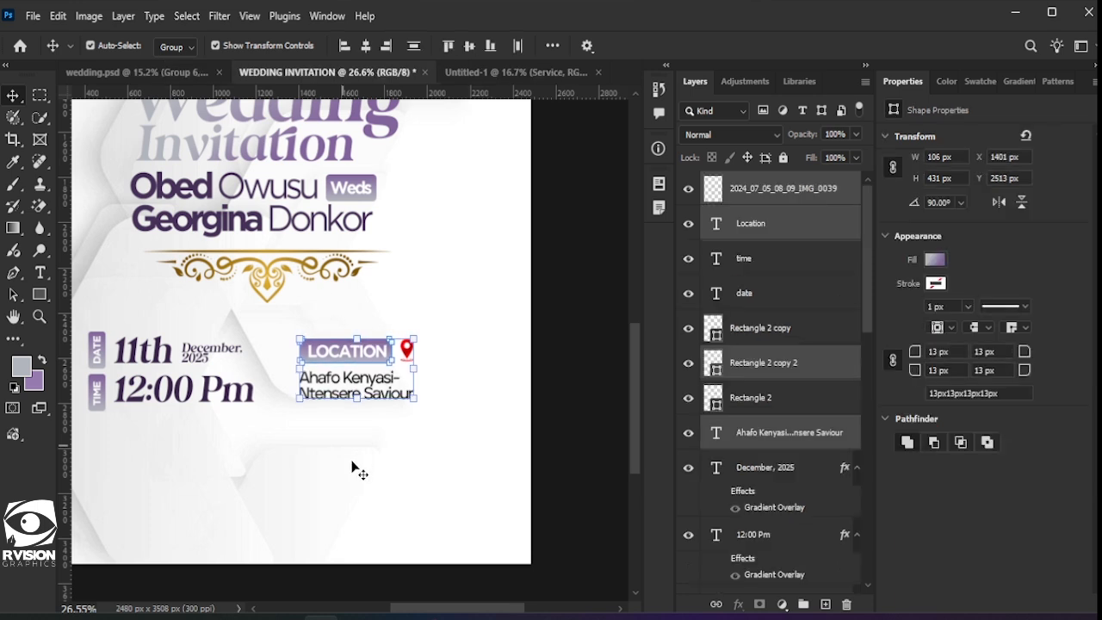
Step: Recolour the place name text to the names' dark purple #453058
left_click(370, 451)
left_click(373, 394)
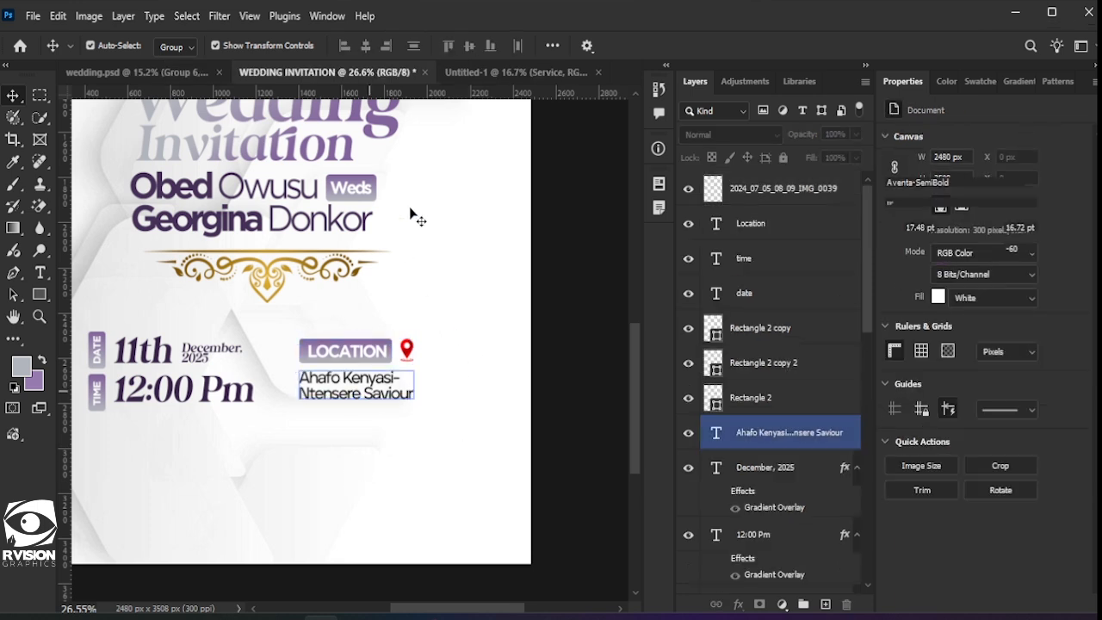
left_click(632, 16)
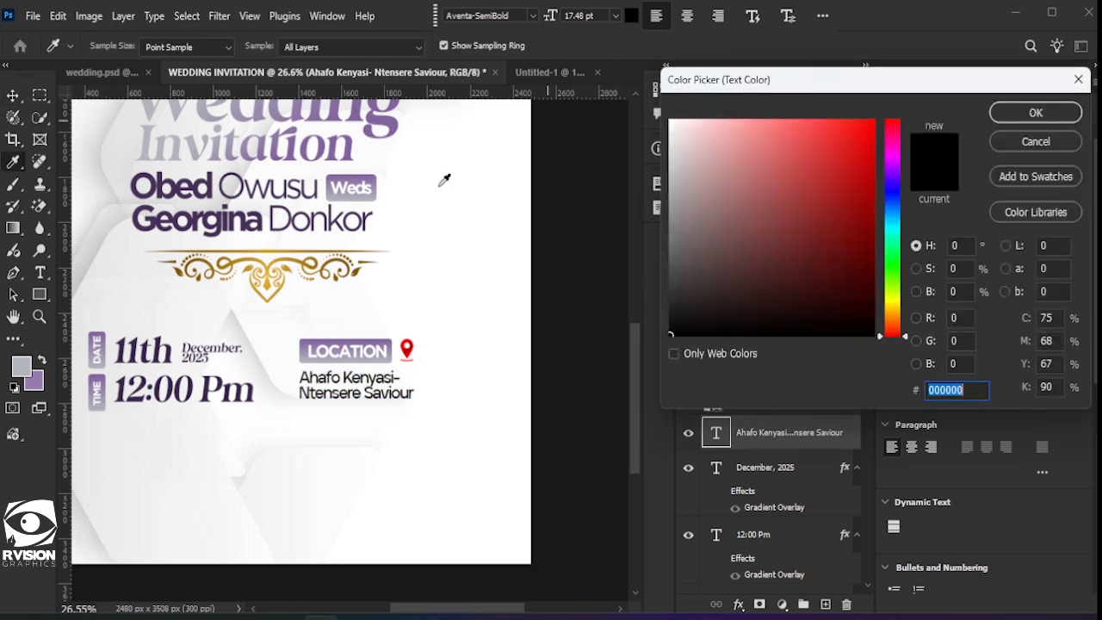
left_click(263, 208)
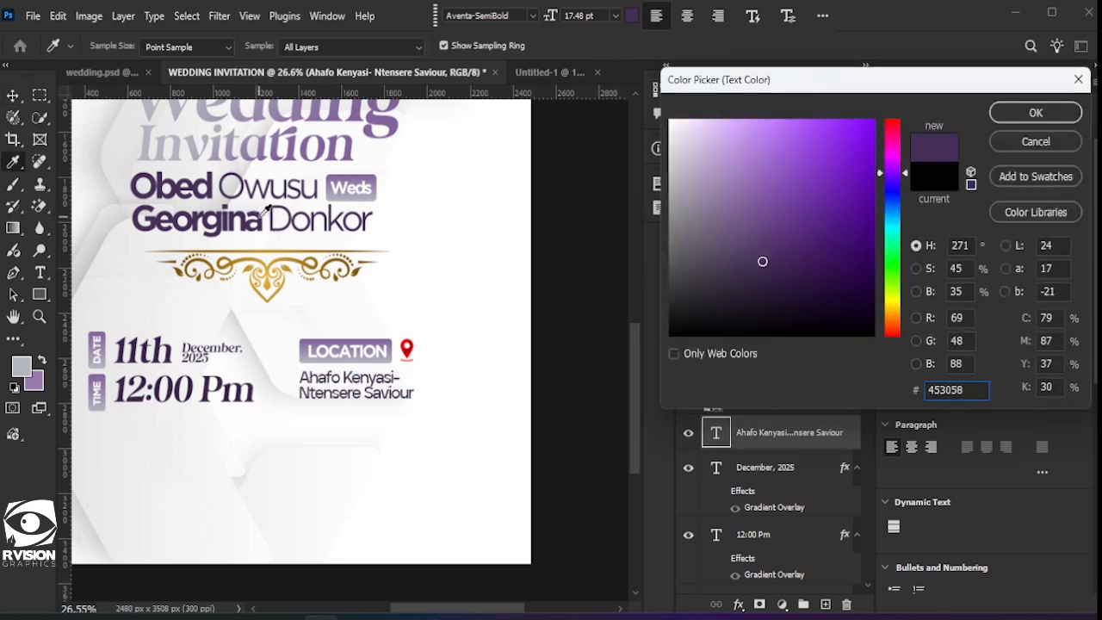
left_click(1055, 112)
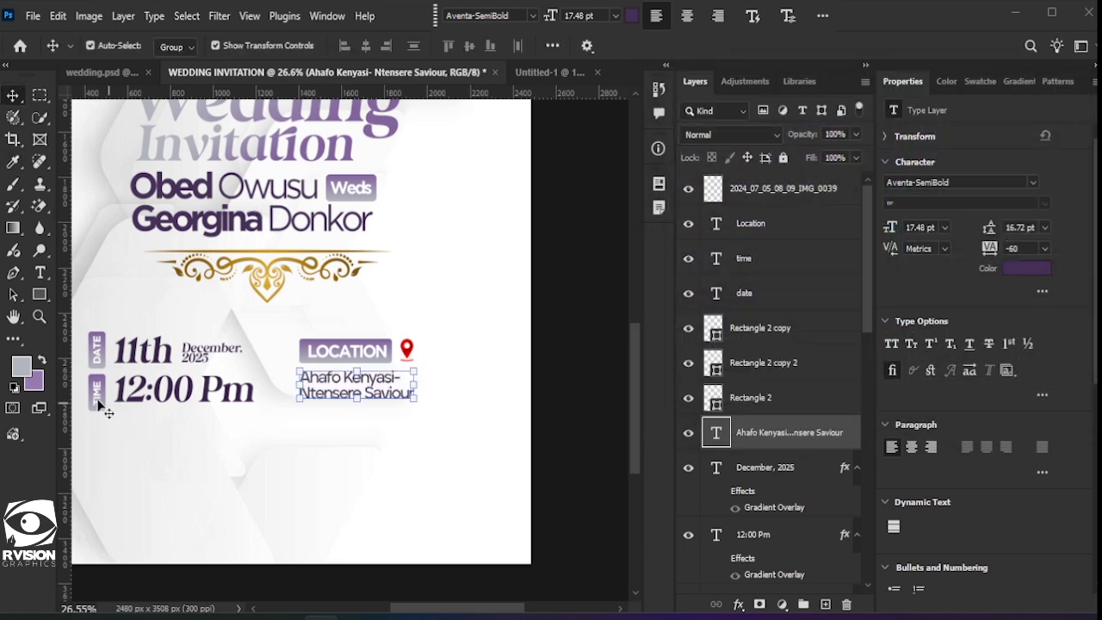
Step: Set the Rectangle tool to no fill with a black stroke
left_click(41, 296)
right_click(38, 294)
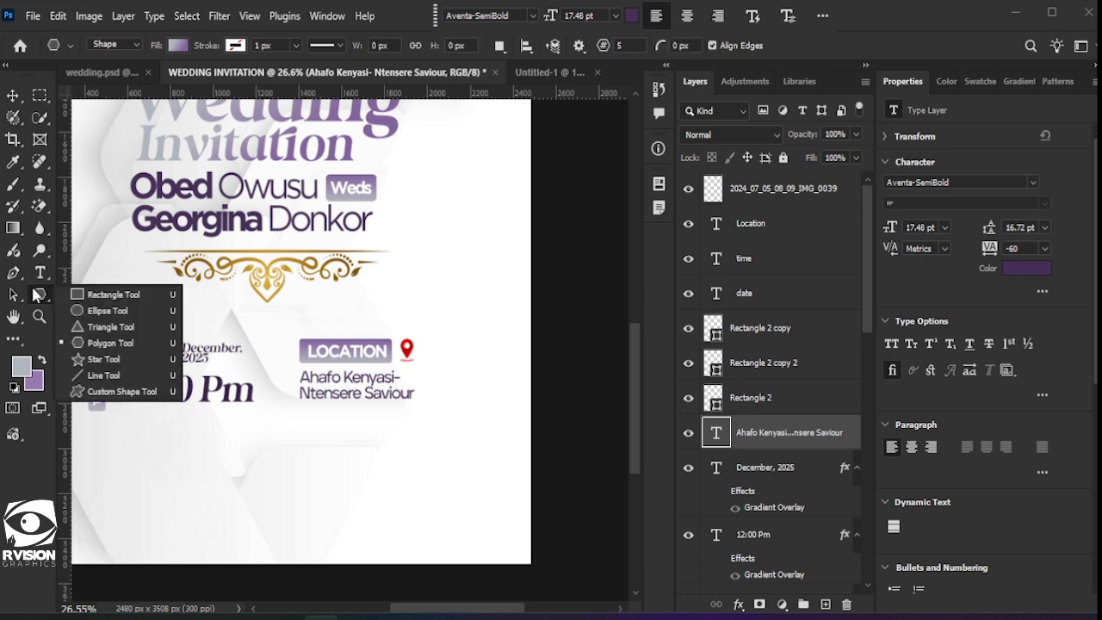
left_click(78, 295)
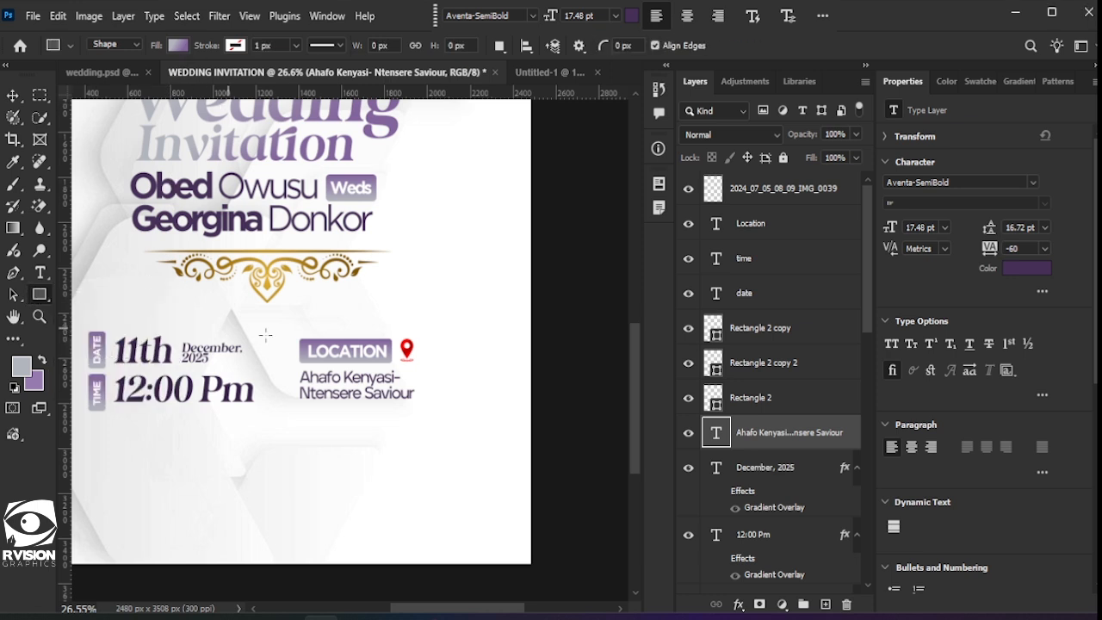
left_click(179, 45)
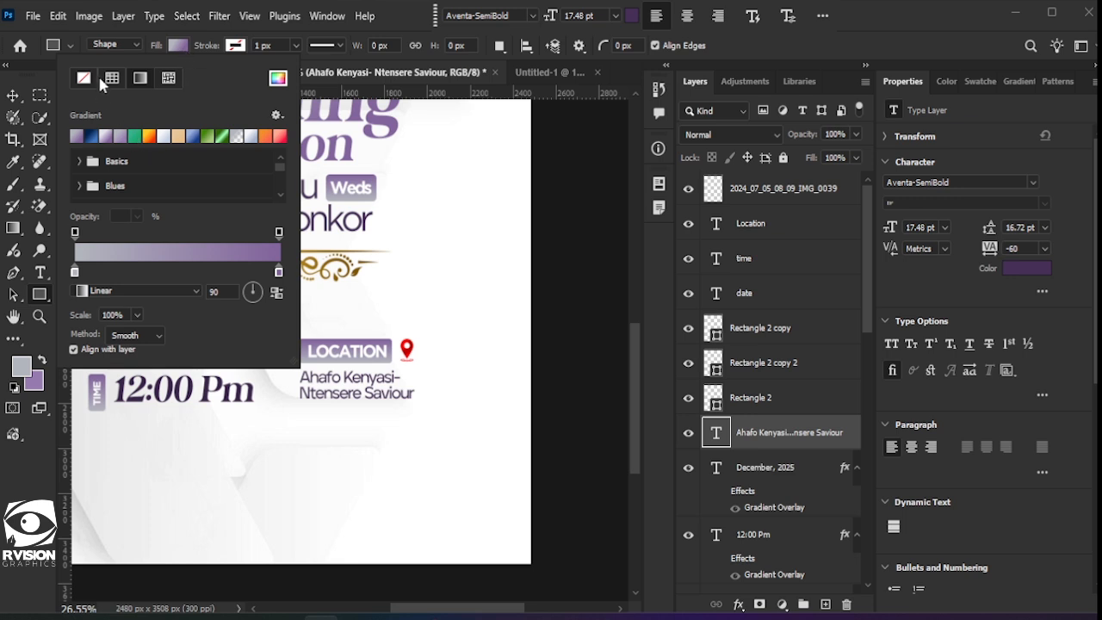
left_click(176, 46)
left_click(85, 78)
left_click(236, 45)
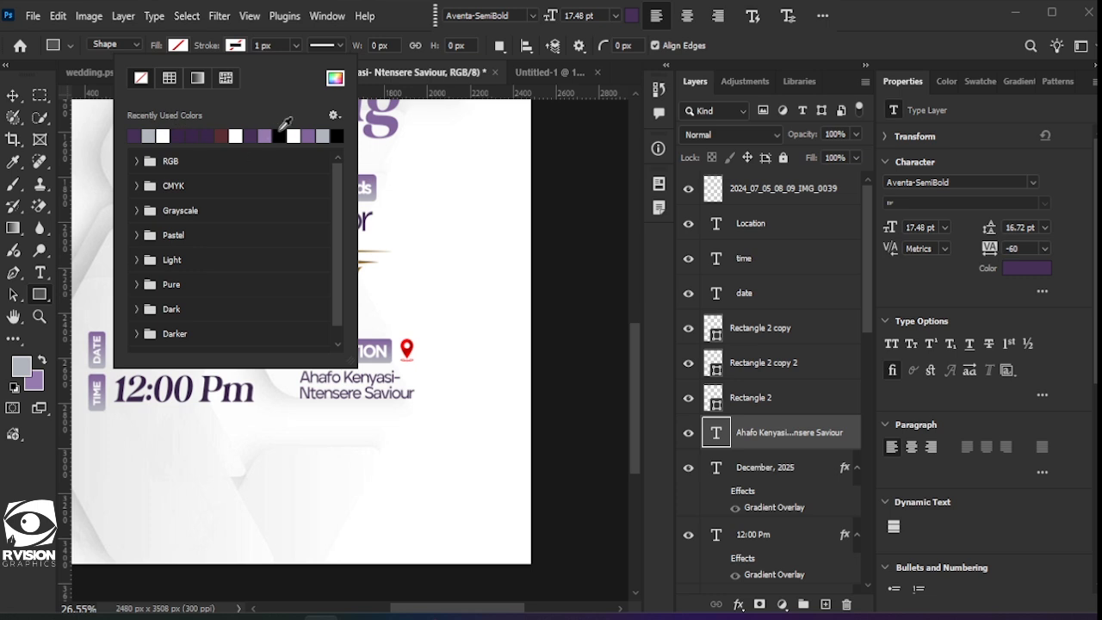
left_click(280, 133)
left_click(390, 6)
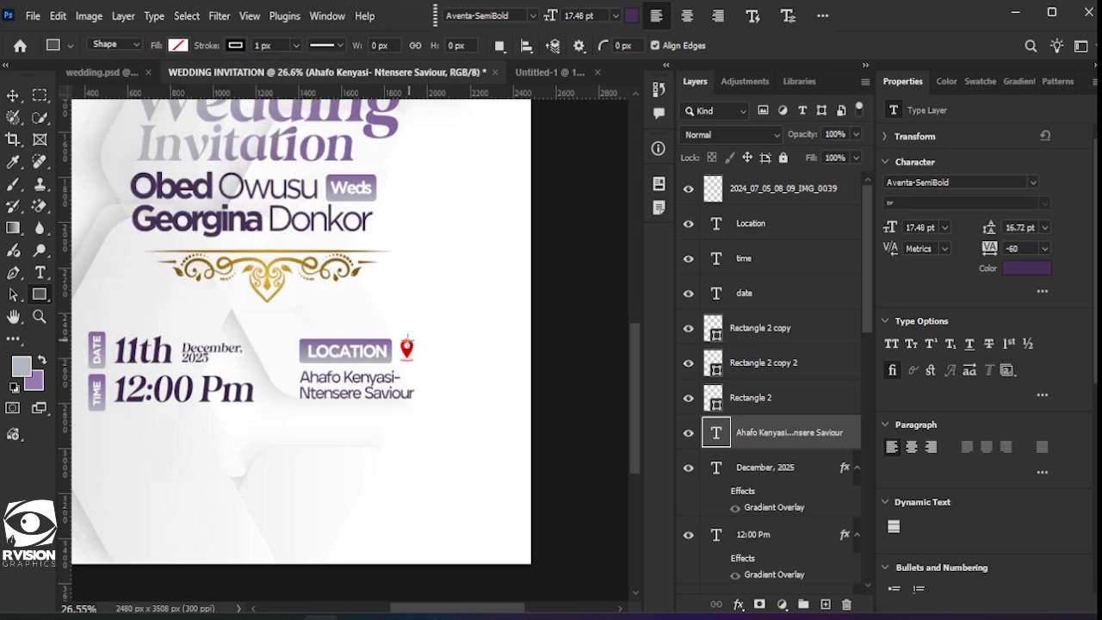
Step: Draw a tall rectangle beside the location text with a 2 px stroke and 20 px corners
left_click_drag(403, 348, 432, 394)
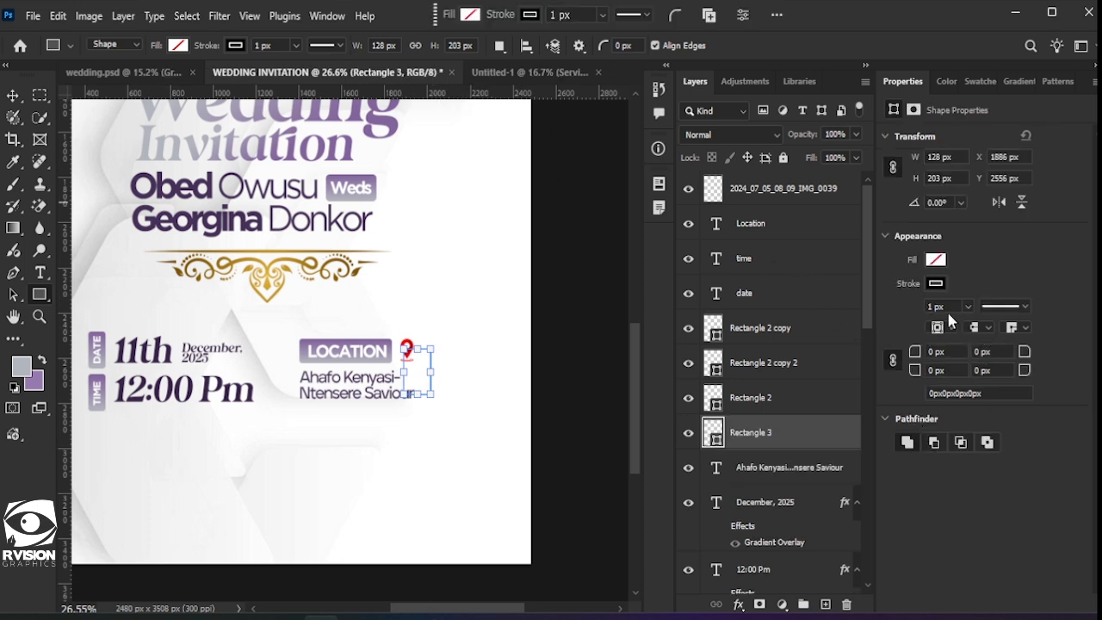
type("2")
key("Return")
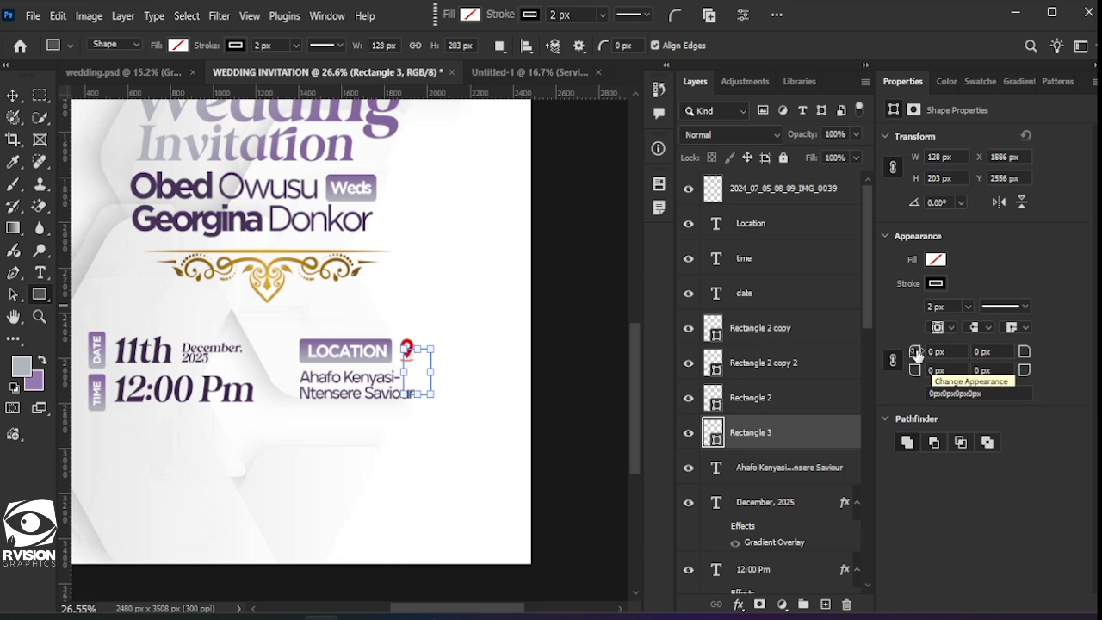
left_click_drag(915, 354, 926, 358)
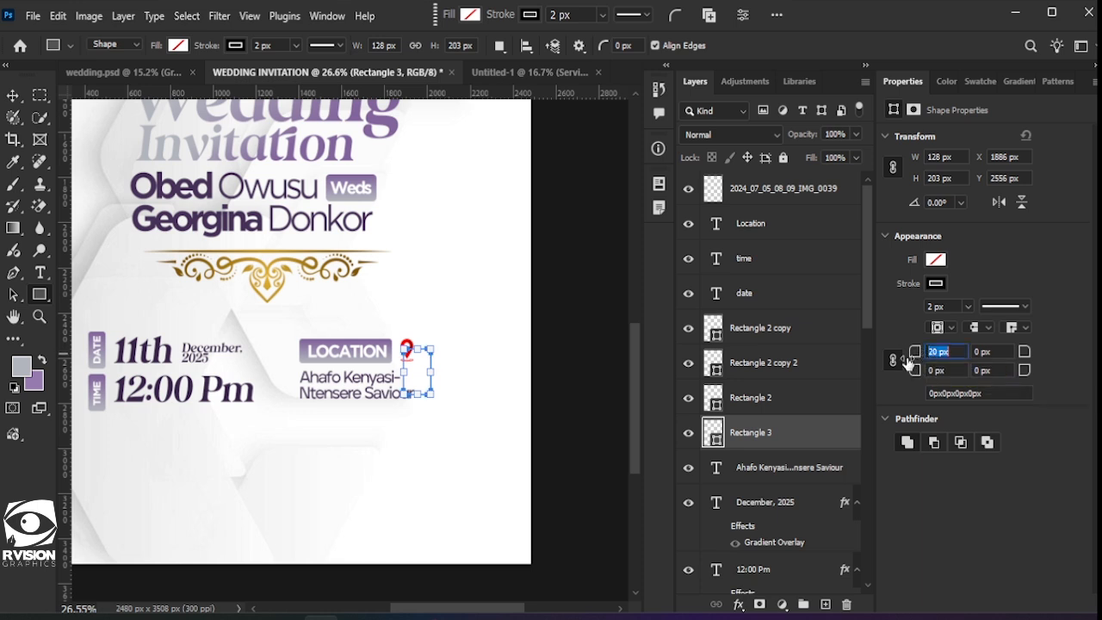
left_click(15, 95)
left_click(444, 447)
scroll(452, 435, "up", 3)
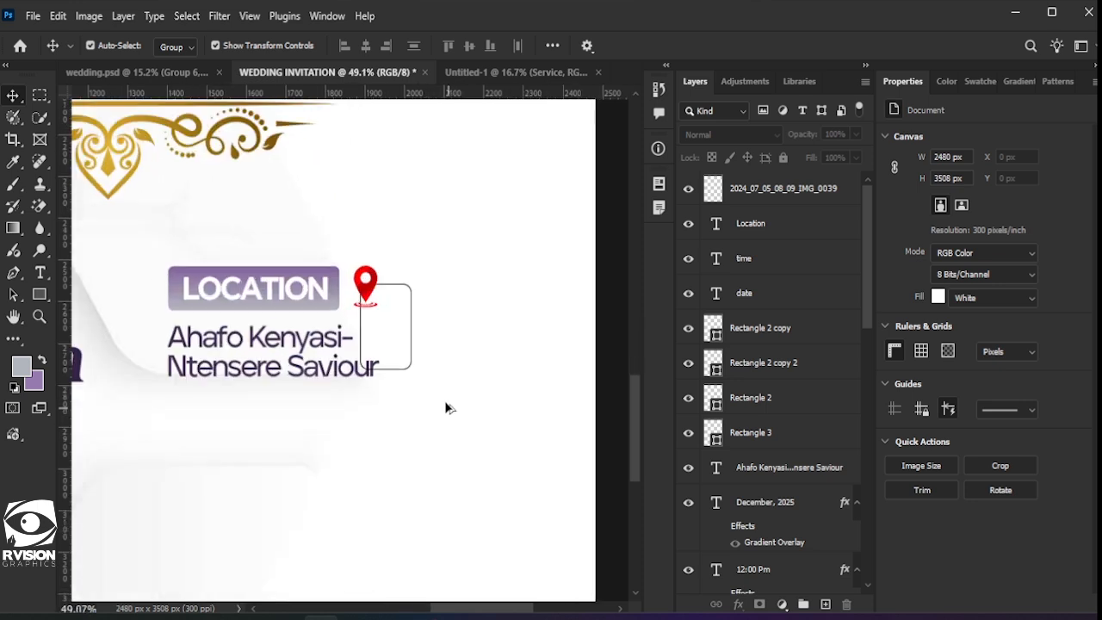
Step: Select the Rectangle 3 layer and add a layer mask to it
scroll(444, 400, "up", 1)
left_click(719, 495)
left_click(830, 587)
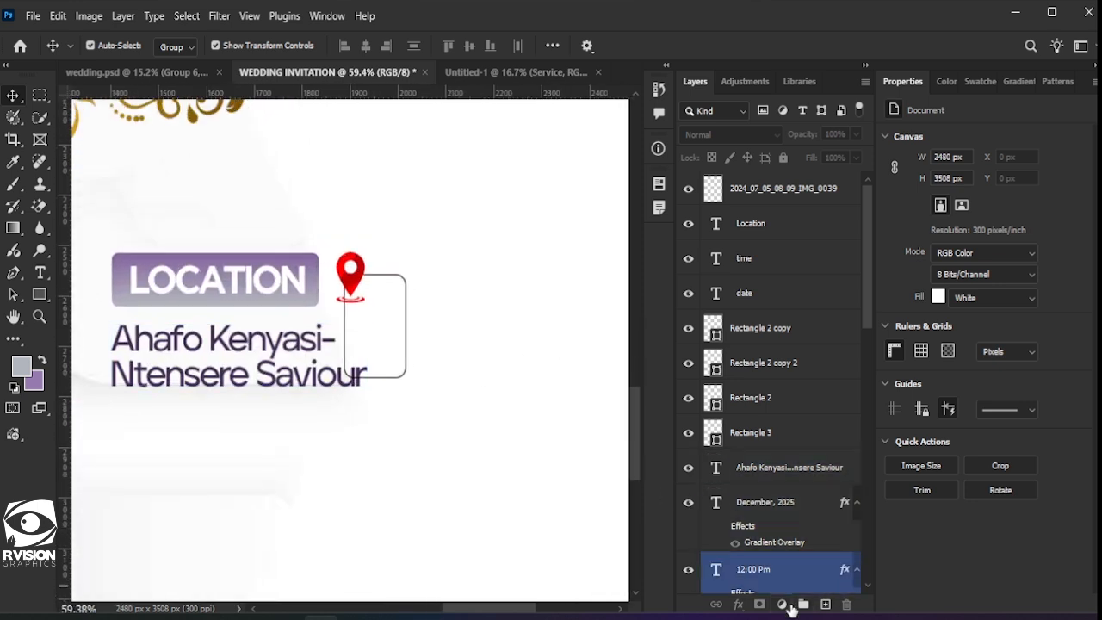
left_click(810, 188)
left_click(760, 252)
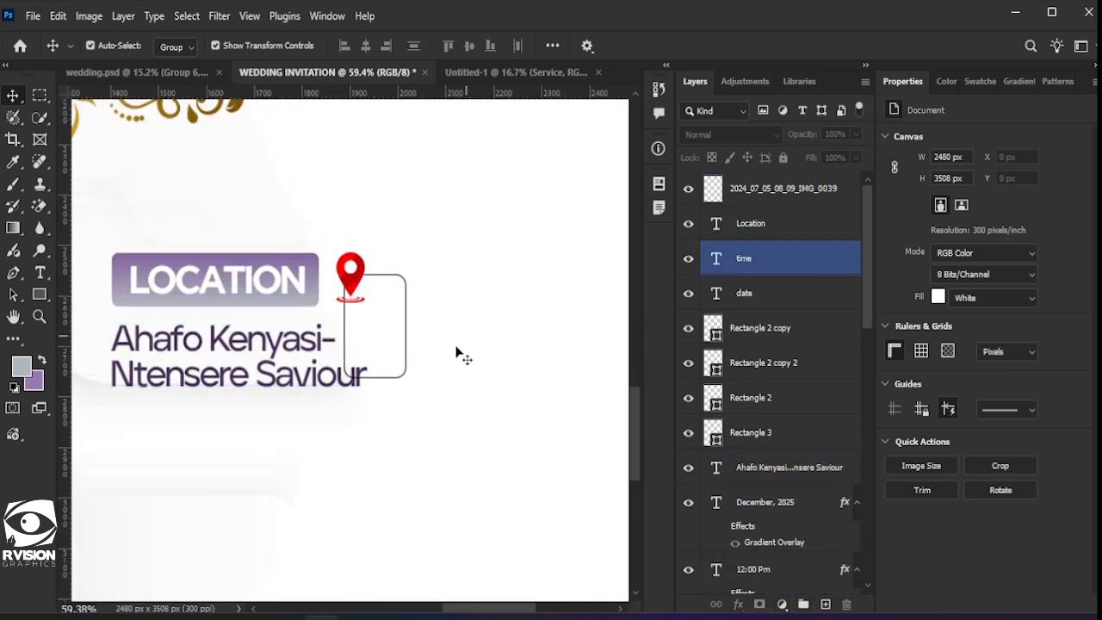
left_click(403, 331)
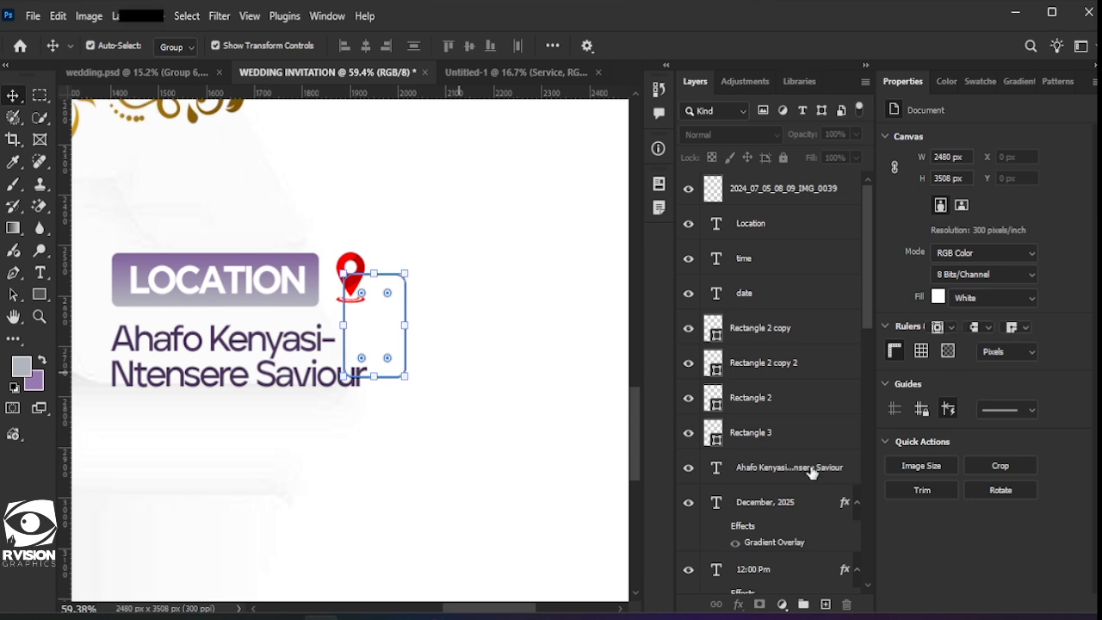
left_click(797, 433)
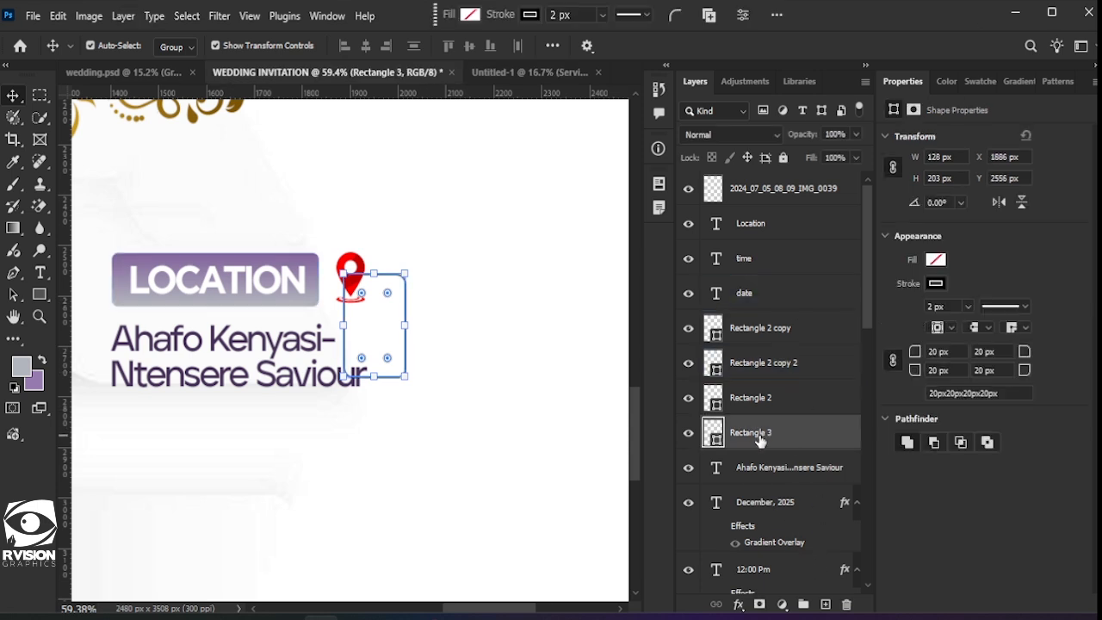
left_click_drag(761, 435, 760, 603)
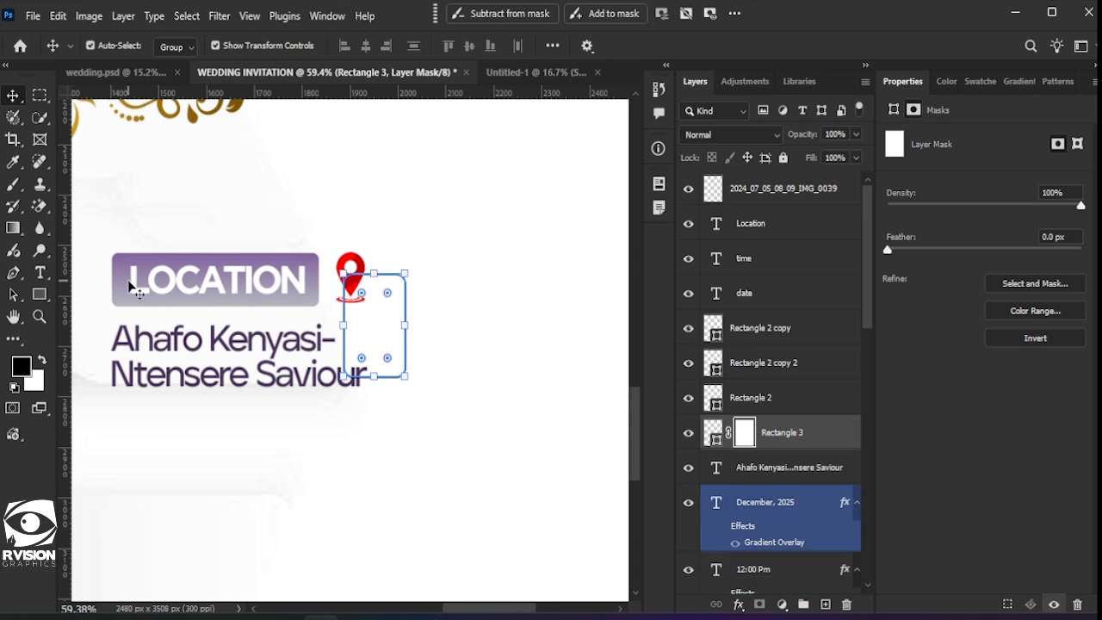
Step: Paint black with the Brush on the mask to hide the rectangle's left edge
left_click(13, 186)
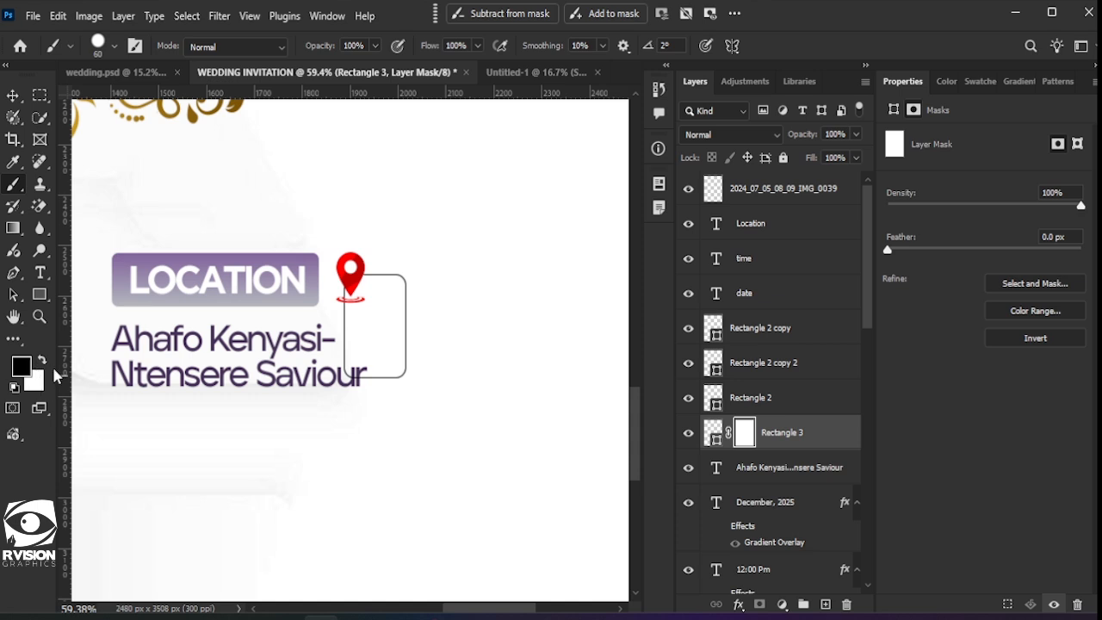
key("x")
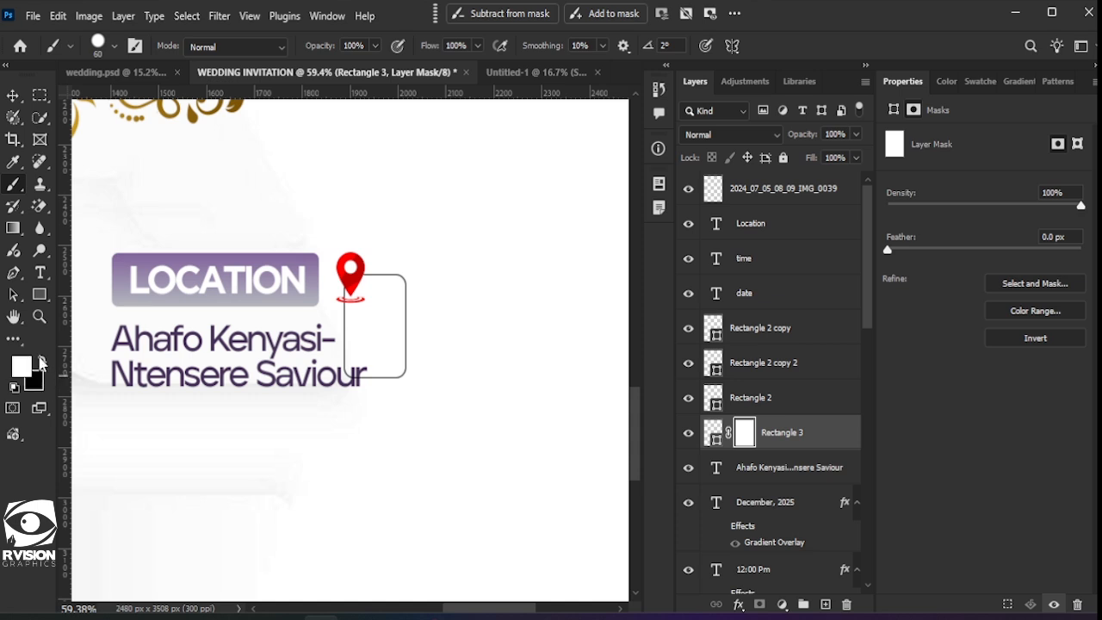
left_click(41, 362)
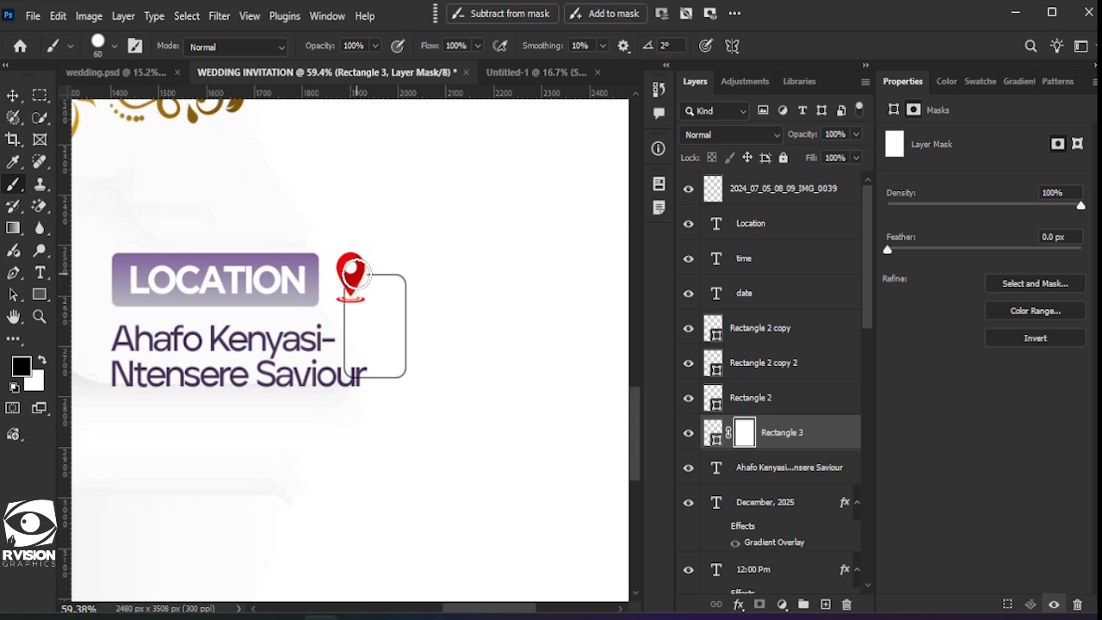
mouse_move(351, 276)
left_mouse_down()
mouse_move(354, 368)
mouse_move(369, 380)
left_mouse_up()
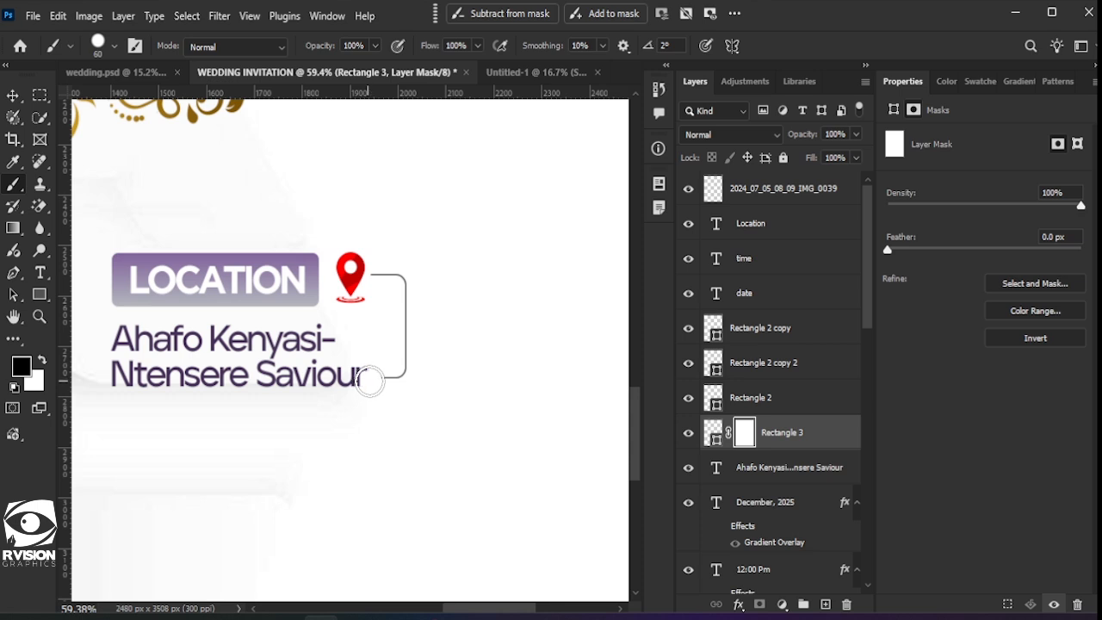
scroll(409, 408, "down", 5)
scroll(103, 308, "up", 1)
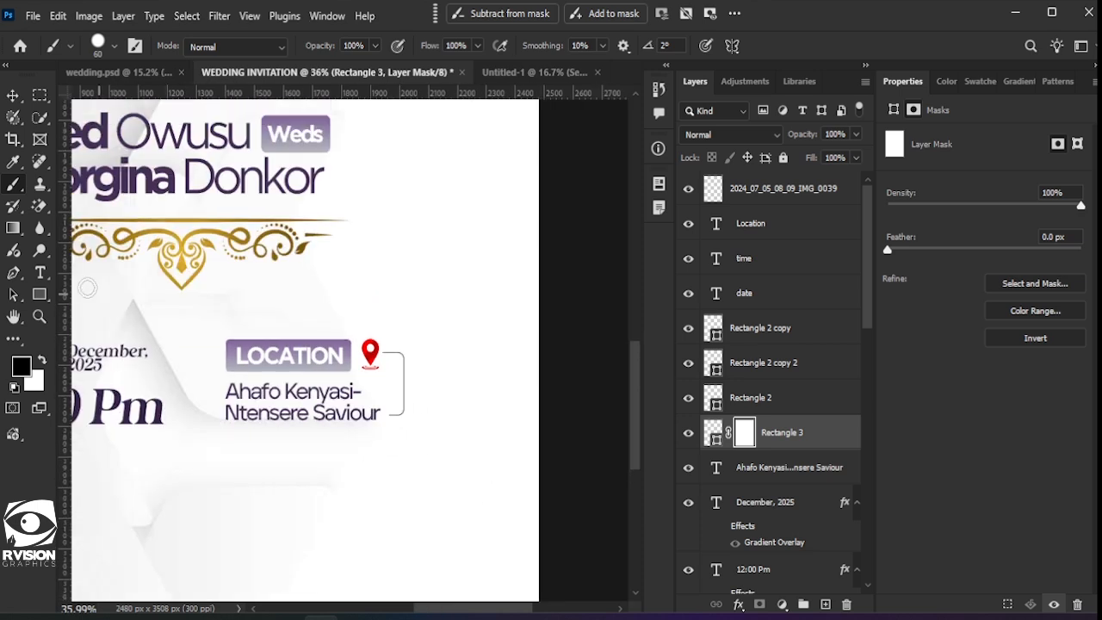
Step: Set the Ellipse tool to a black fill with no stroke
left_click(39, 298)
right_click(45, 295)
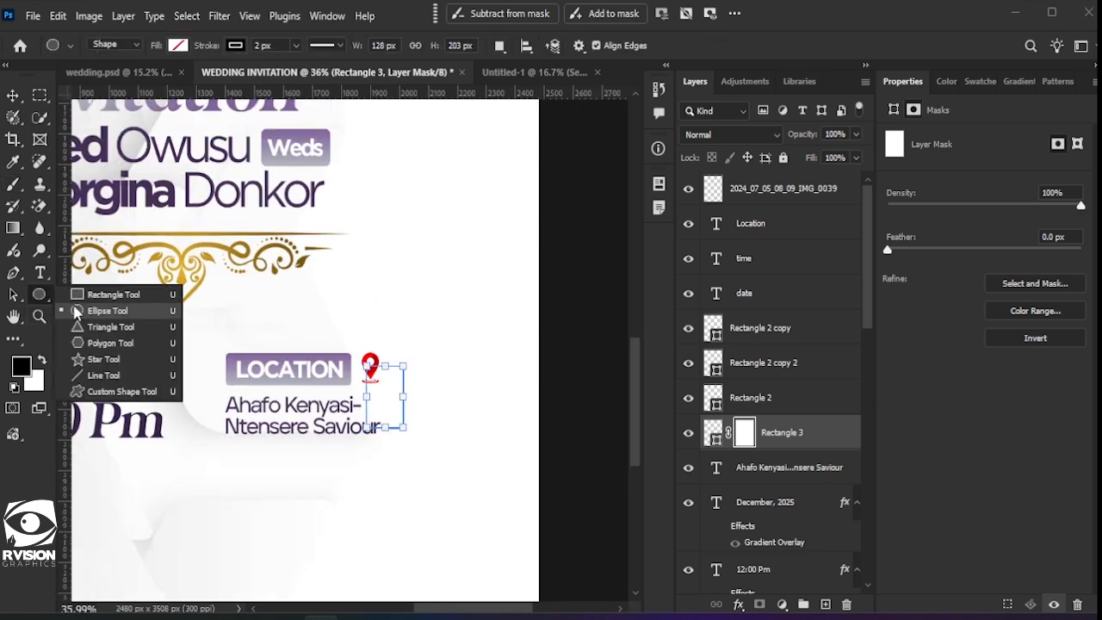
left_click(97, 311)
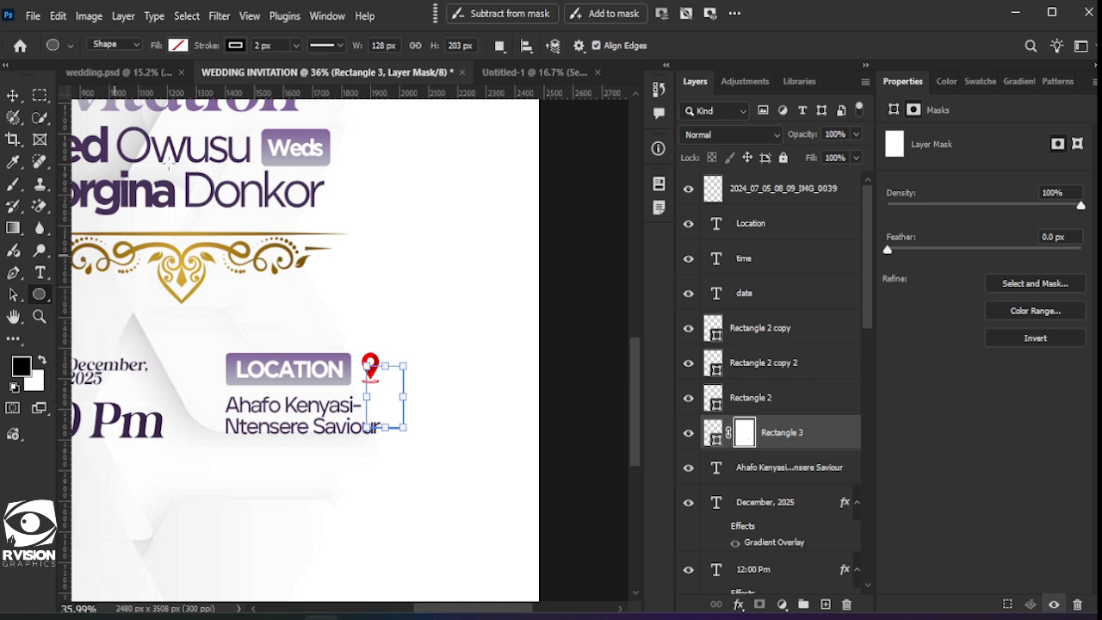
left_click(234, 46)
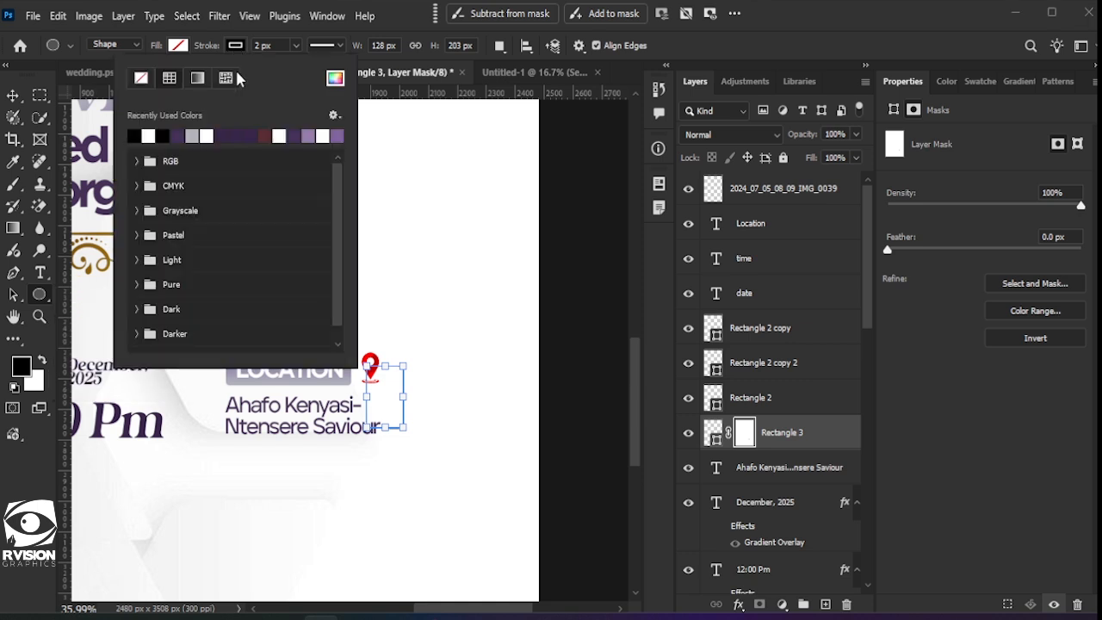
left_click(148, 84)
left_click(178, 46)
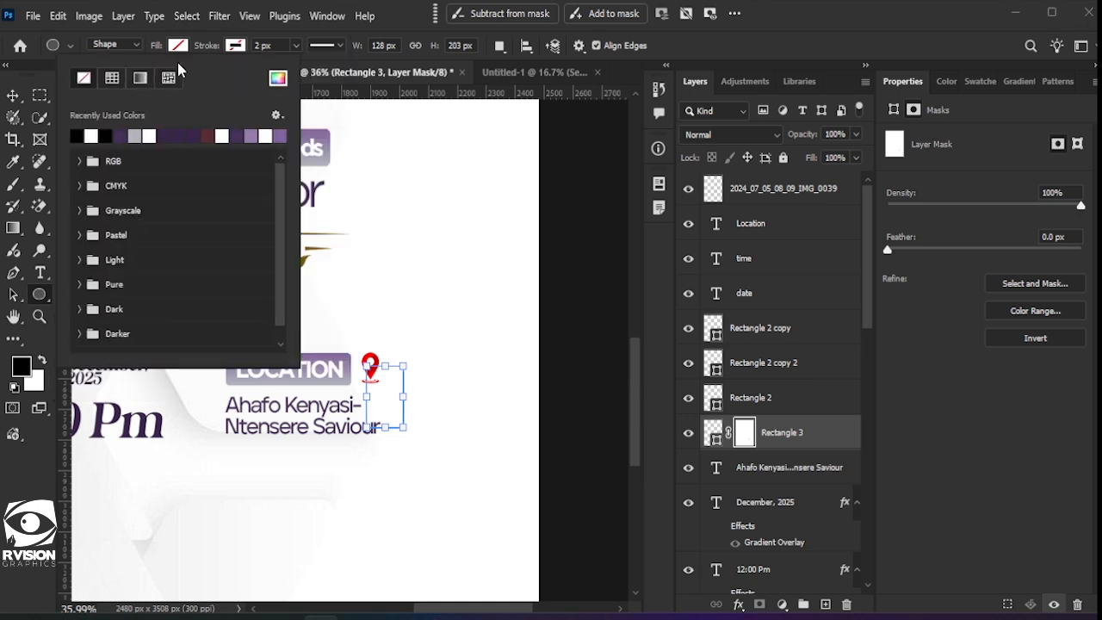
left_click(77, 136)
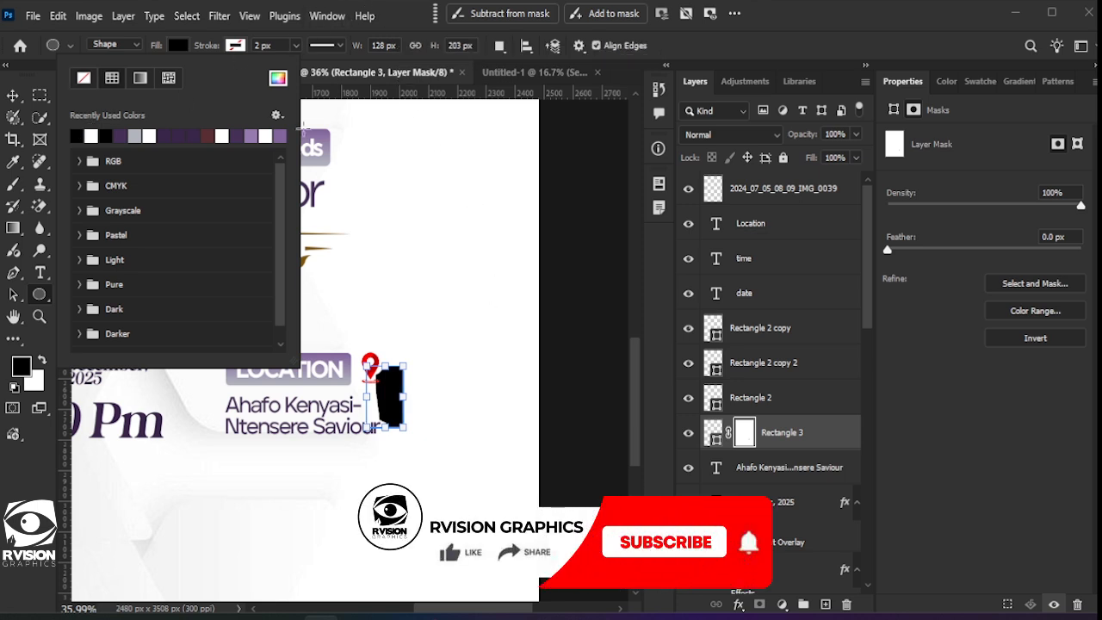
left_click(13, 100)
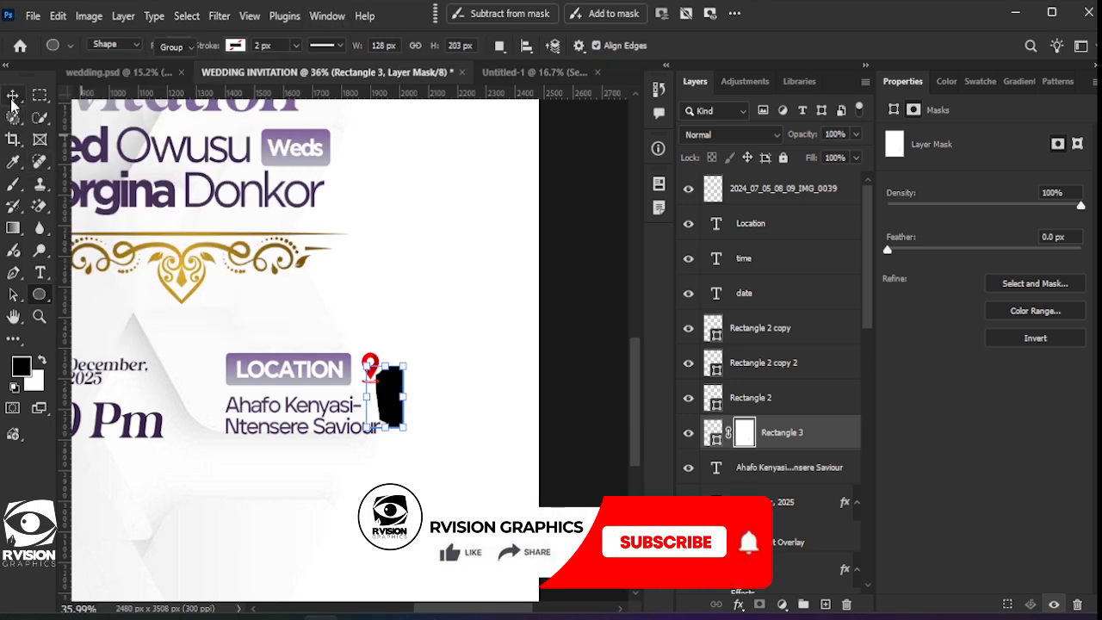
left_click(498, 335)
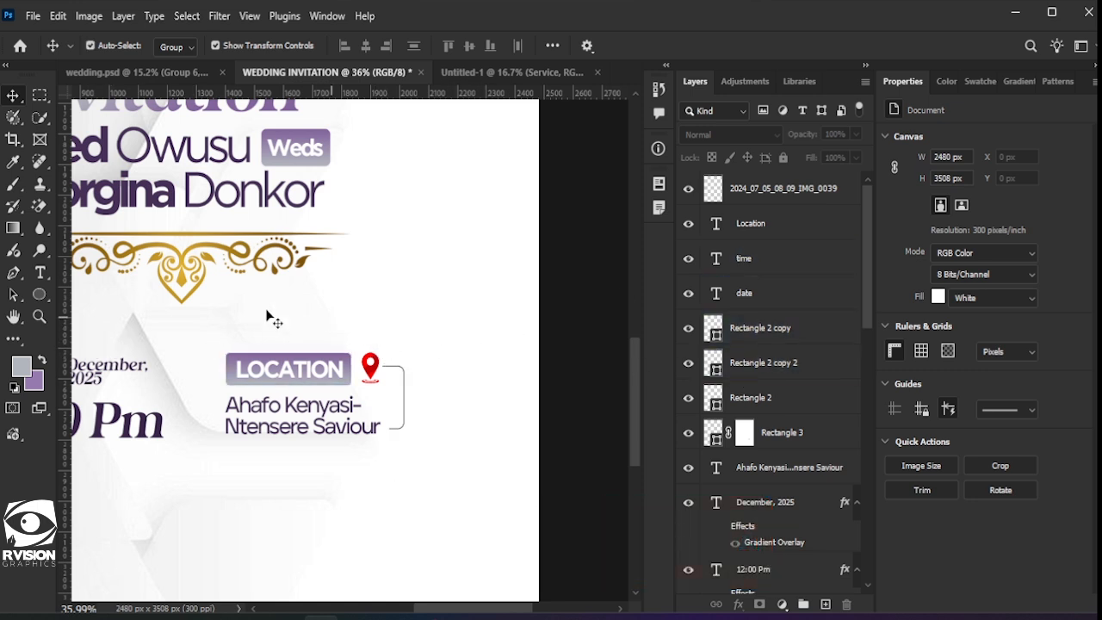
Step: Draw a small black dot by the location pin and scale it onto the bracket's top end
left_click(762, 195)
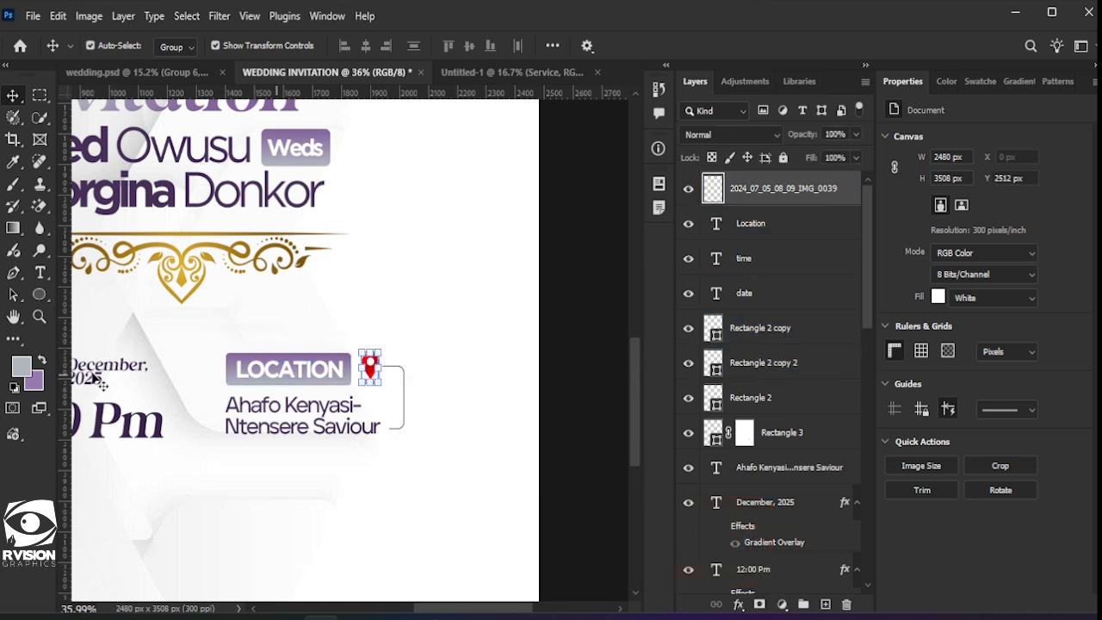
left_click(40, 297)
mouse_move(363, 271)
left_mouse_down()
mouse_move(377, 293)
mouse_move(376, 284)
left_mouse_up()
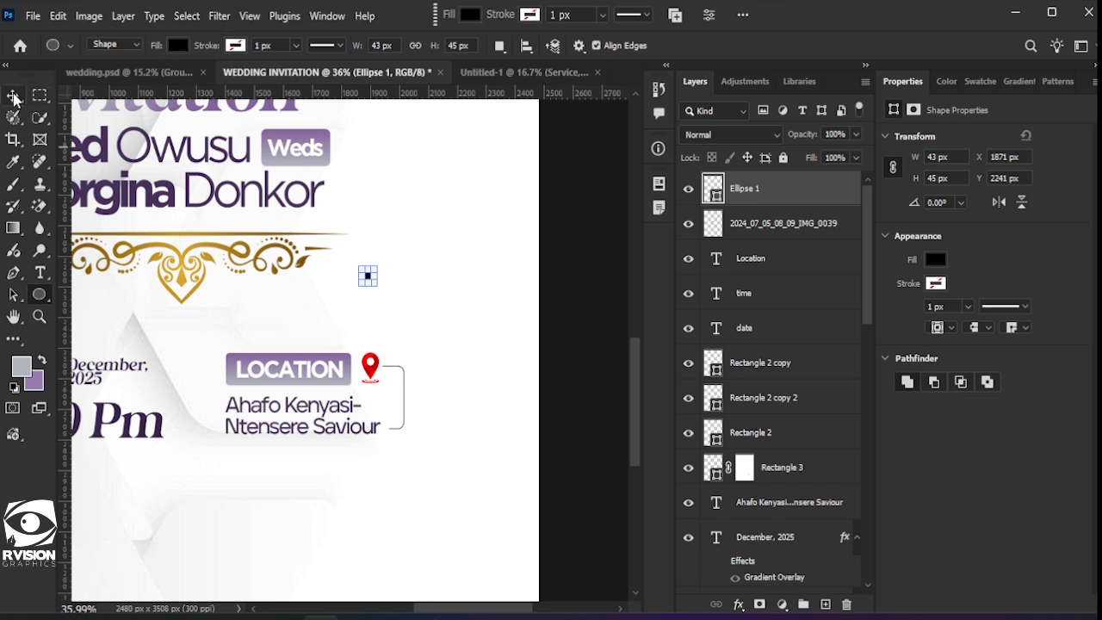
left_click(472, 309)
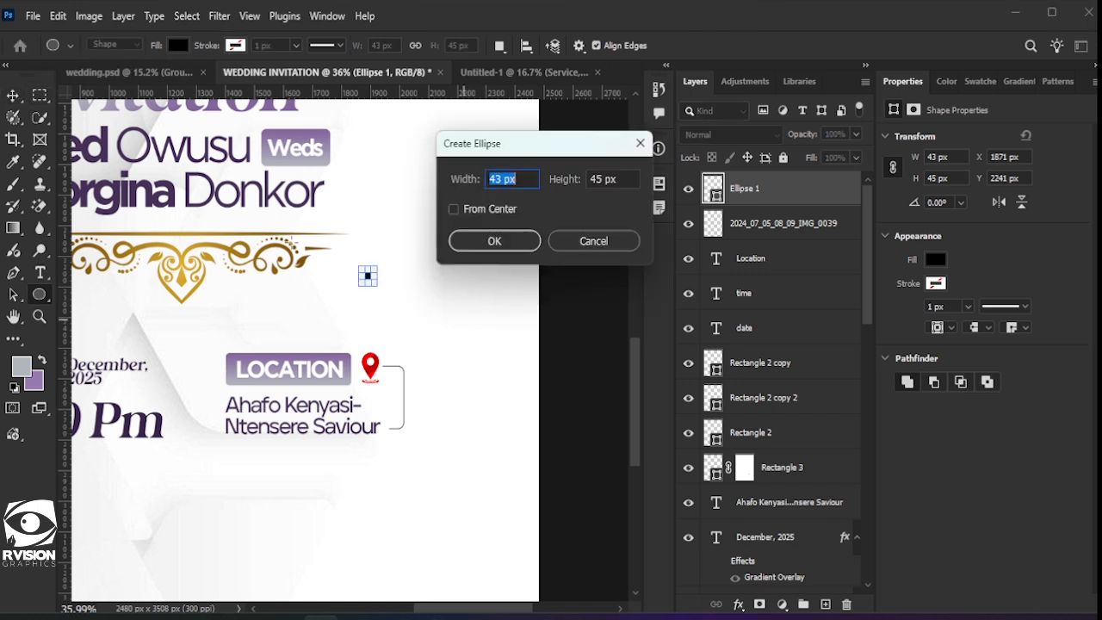
left_click(616, 234)
scroll(290, 231, "down", 3)
scroll(281, 212, "up", 2)
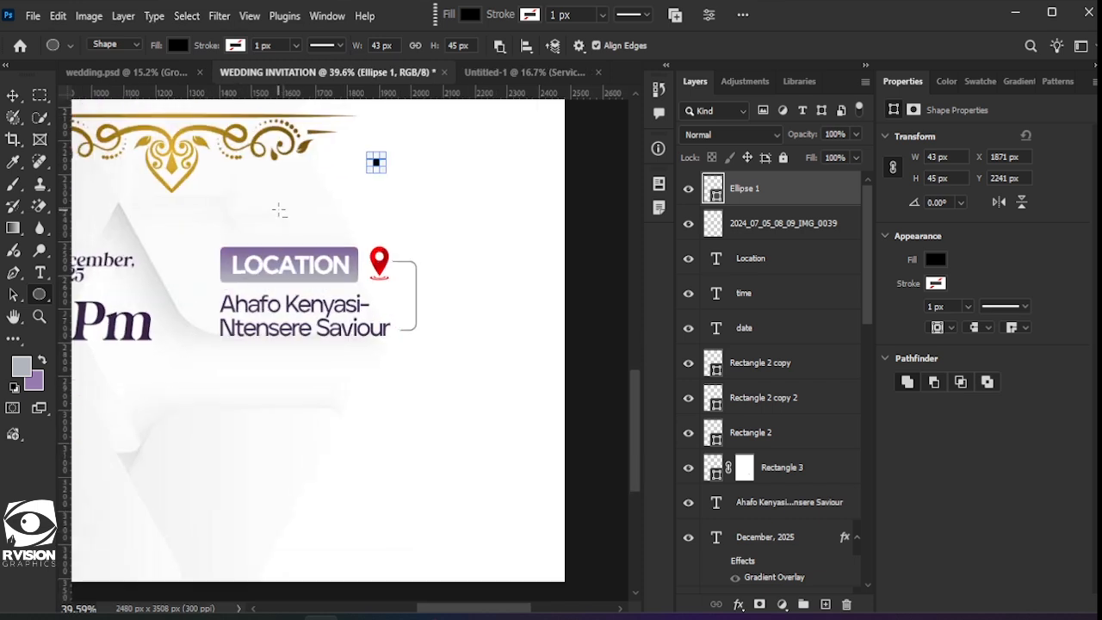
scroll(281, 211, "up", 4)
left_click(12, 102)
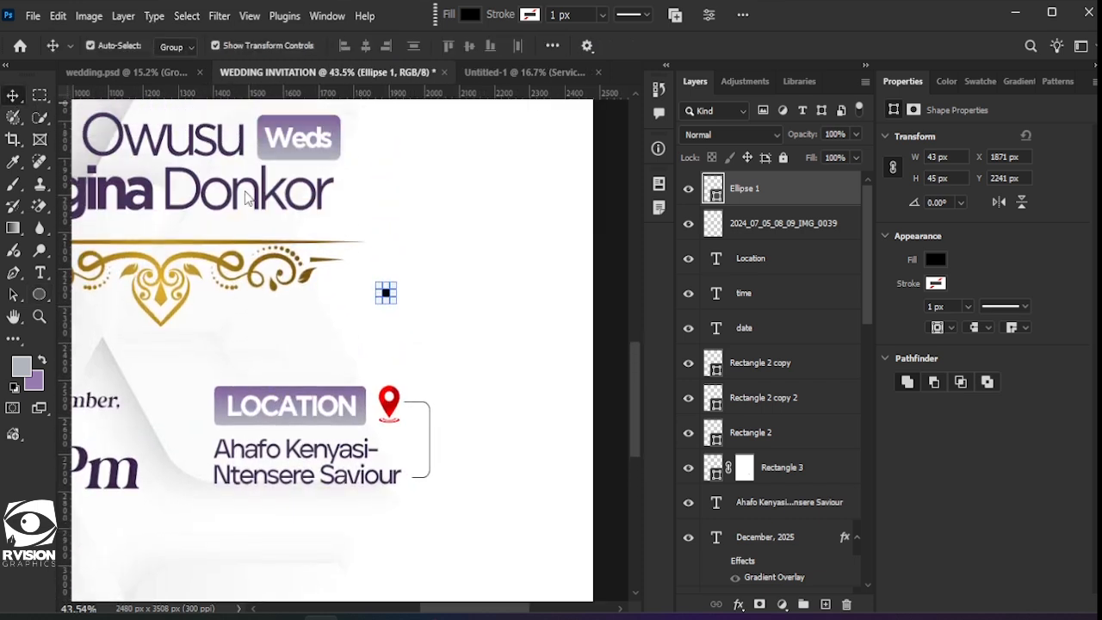
scroll(388, 291, "up", 2)
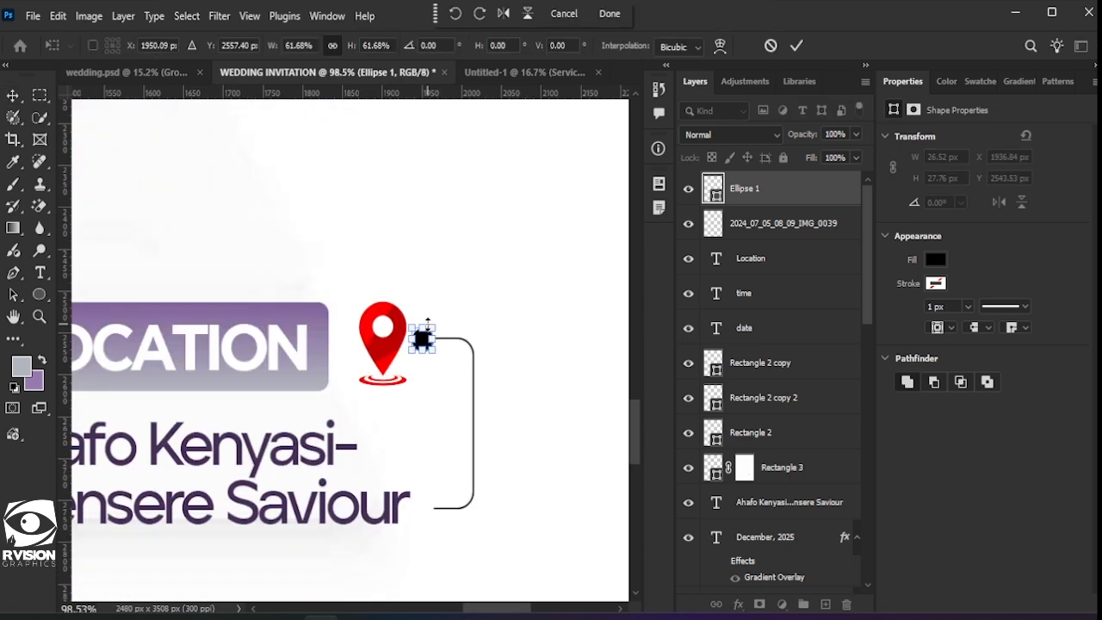
key("Return")
left_click(570, 369)
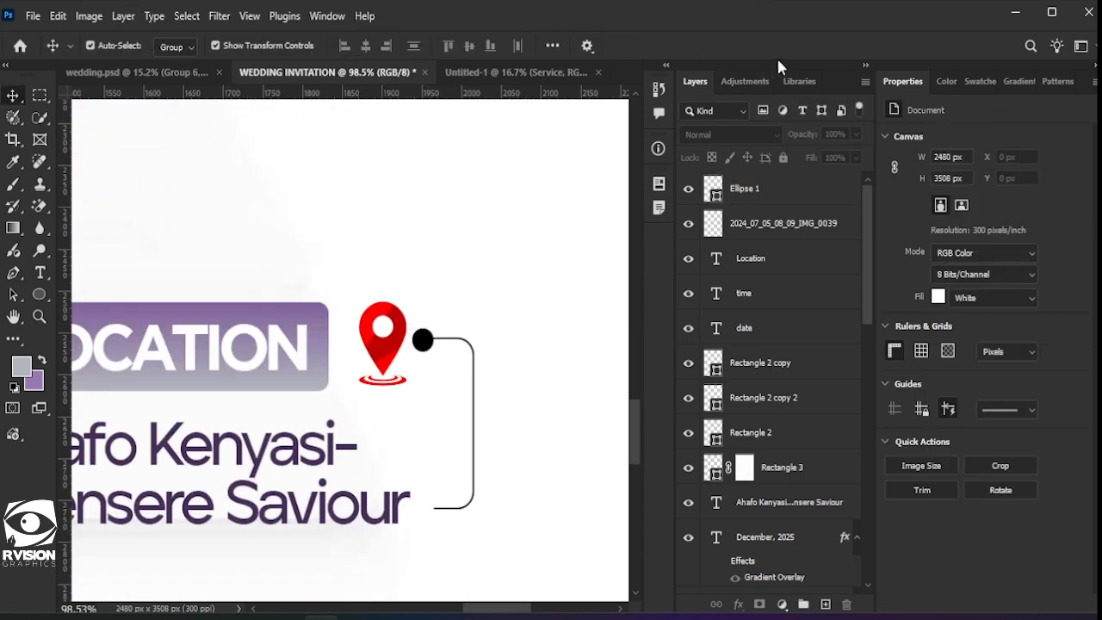
left_click(496, 310)
scroll(497, 311, "down", 6)
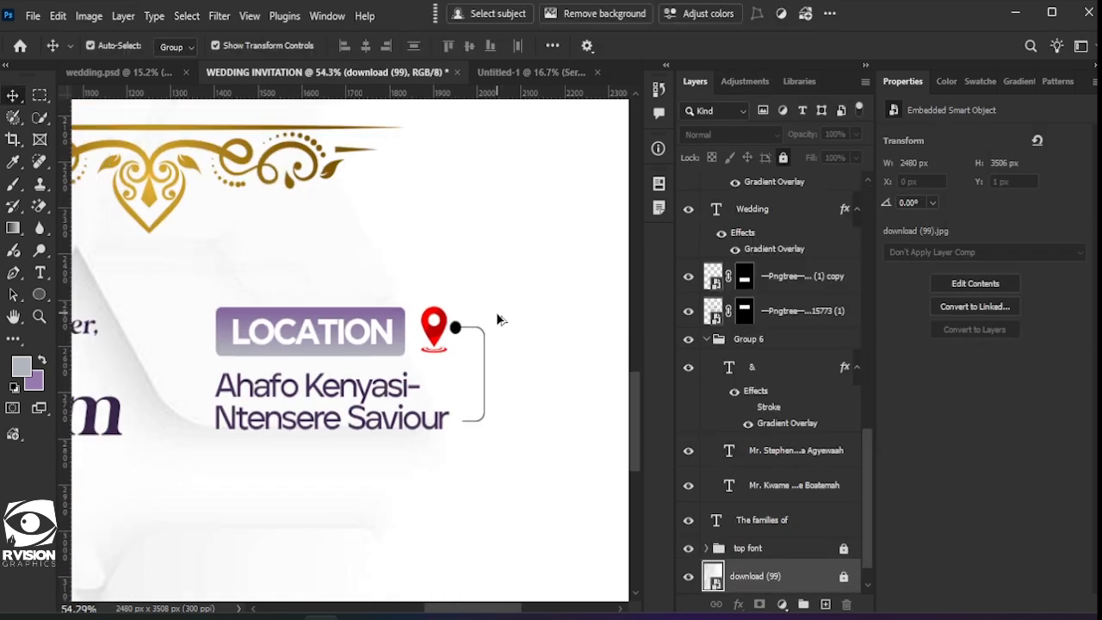
scroll(504, 331, "down", 2)
scroll(509, 364, "down", 2)
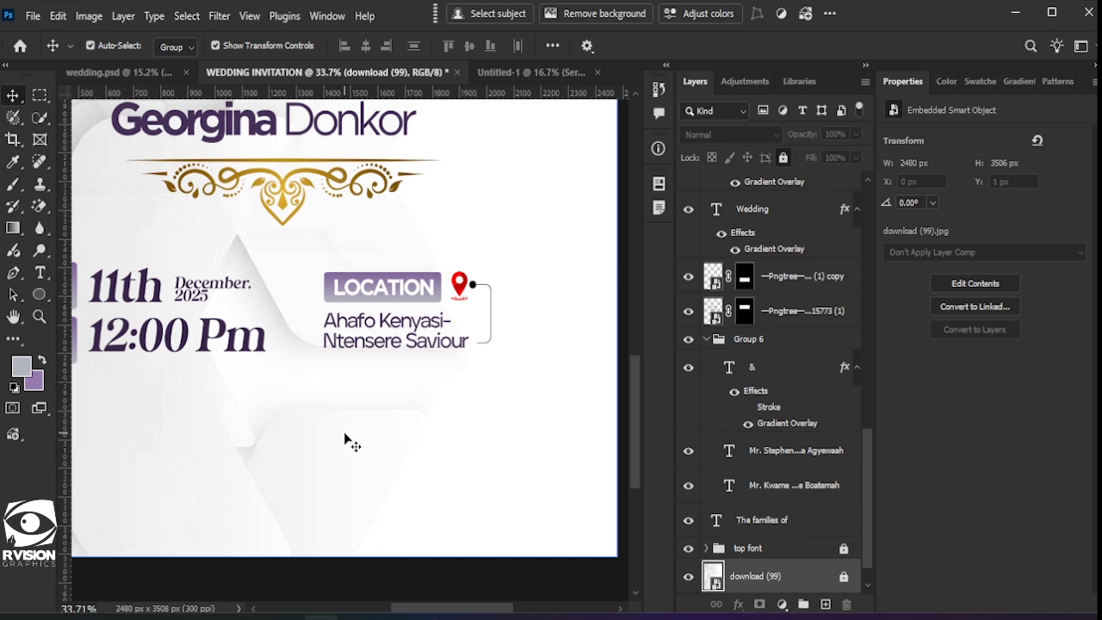
scroll(440, 422, "down", 1)
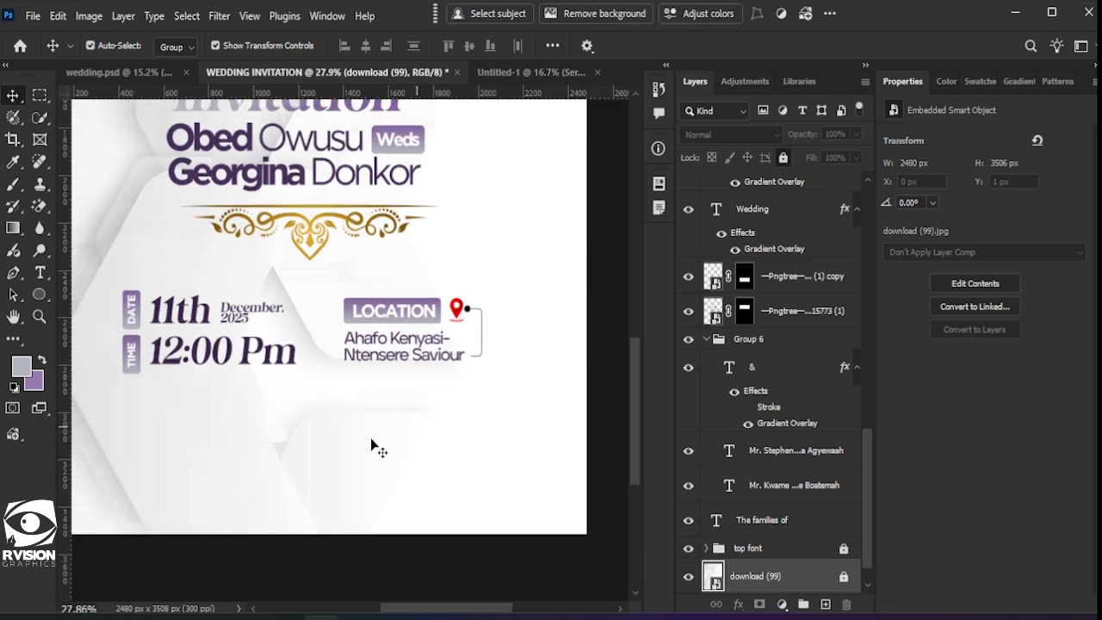
scroll(233, 430, "down", 1)
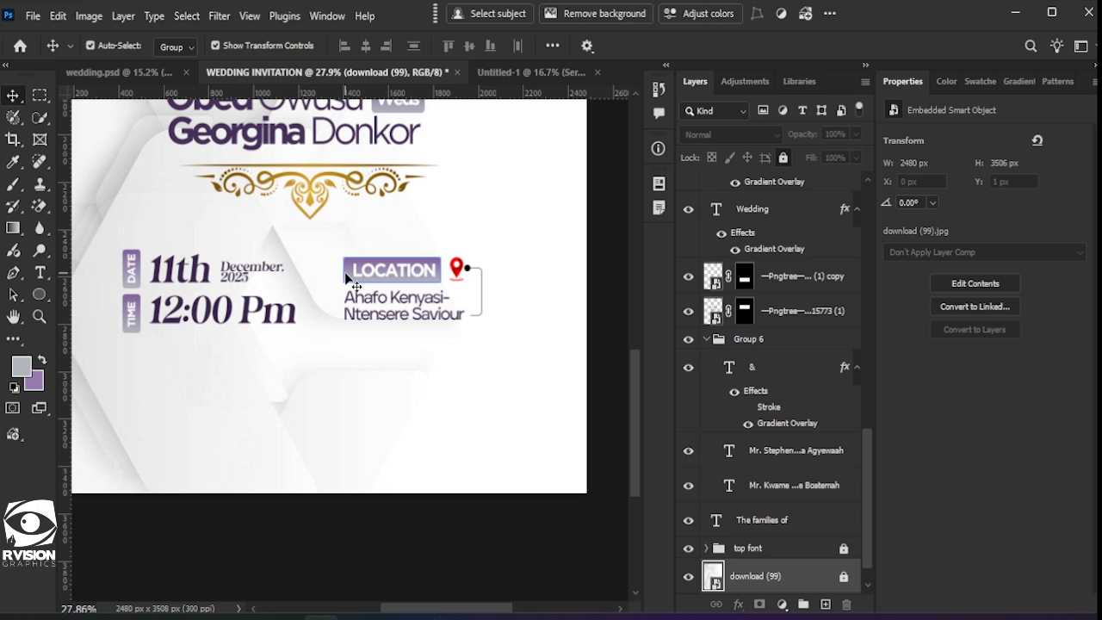
Step: Duplicate the purple LOCATION box below the 12:00 Pm line and narrow it into a small bar
left_click_drag(346, 277, 126, 399)
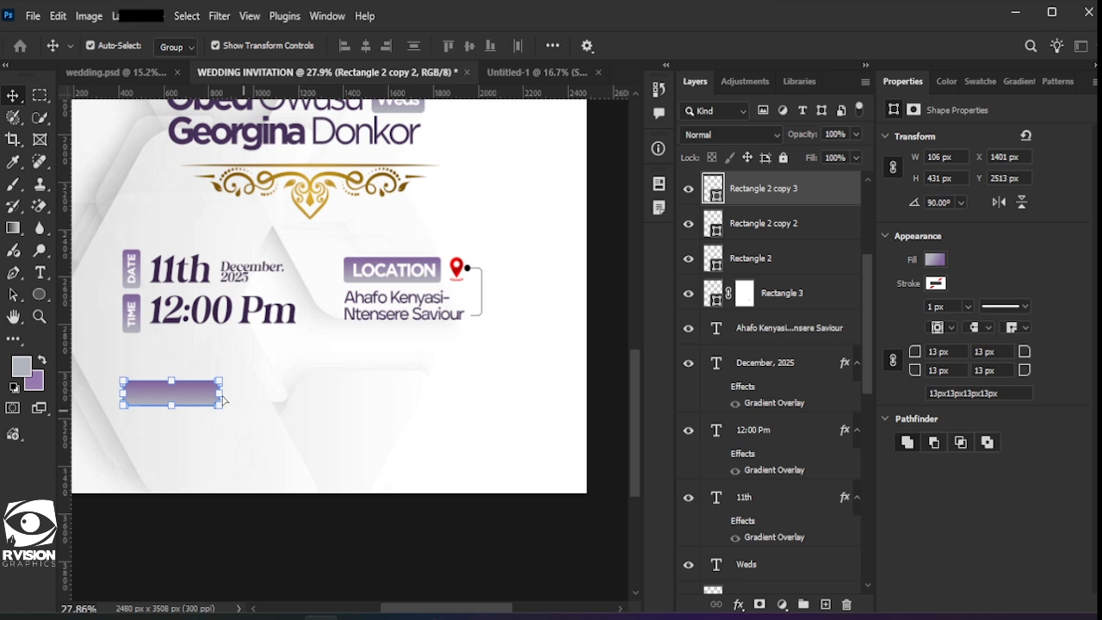
left_click_drag(219, 392, 174, 391)
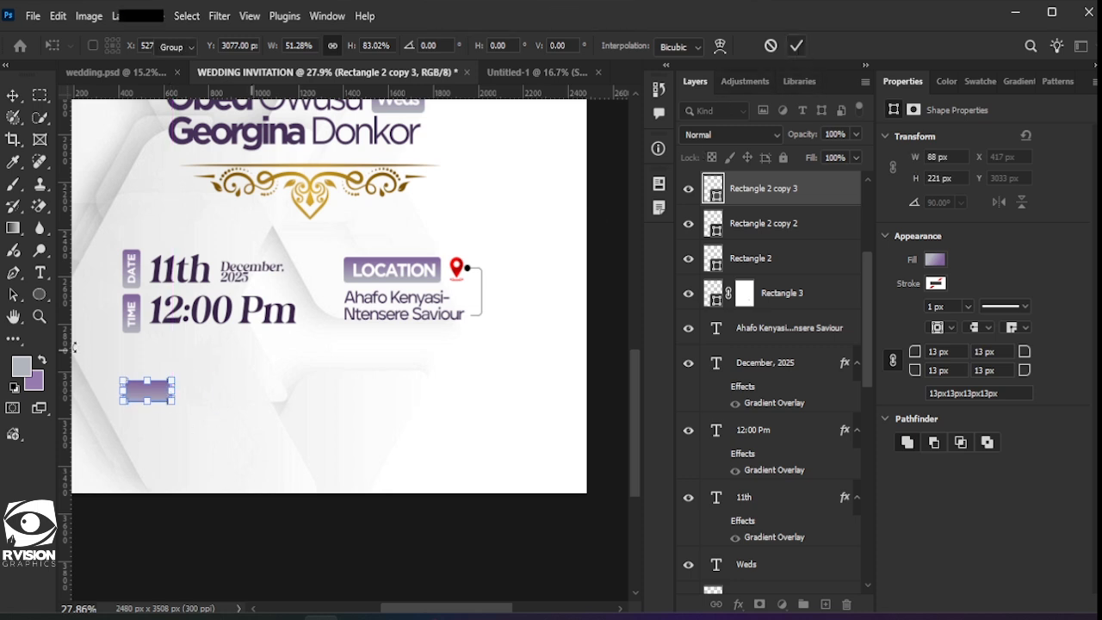
key("Return")
Step: Type 'rsvp' in All Caps and scale it to fit inside the small purple box
left_click(40, 272)
left_click(312, 394)
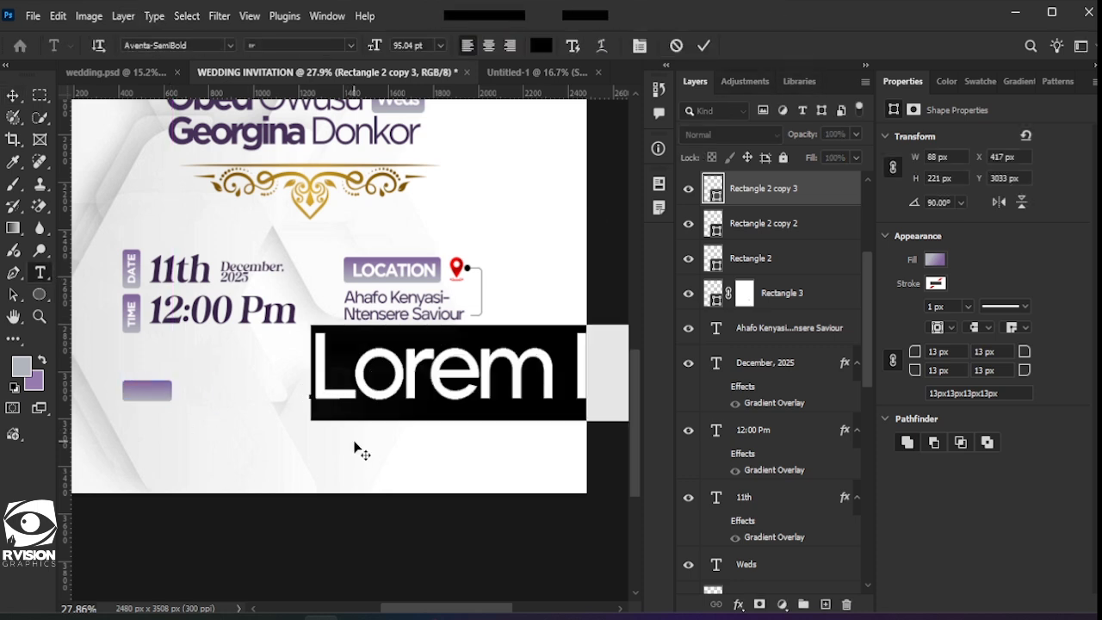
type("rsvp")
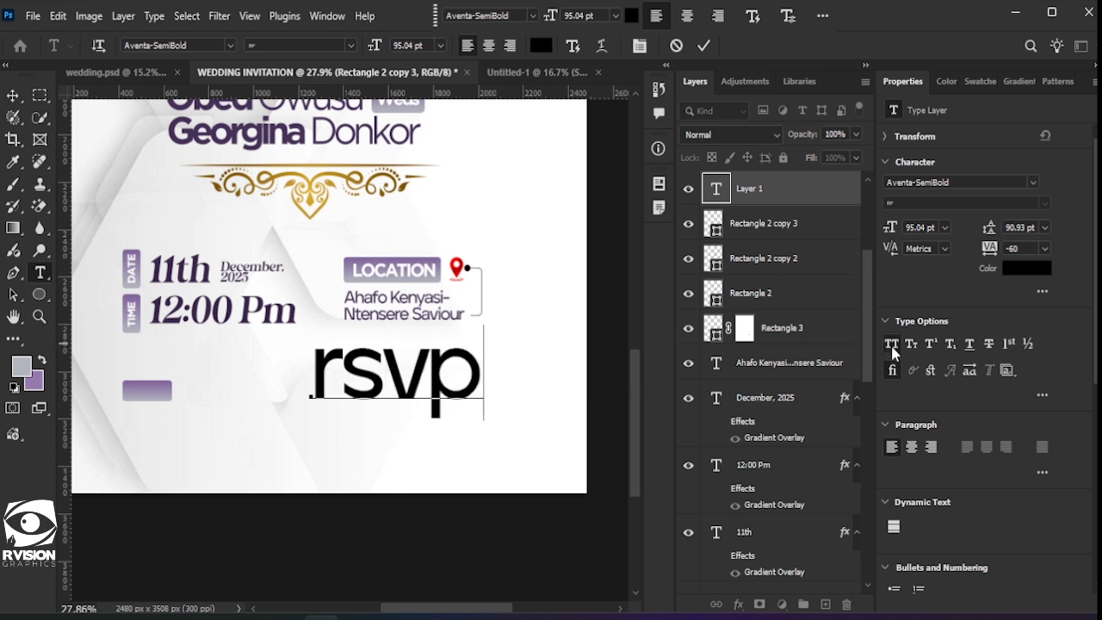
key("ctrl+a")
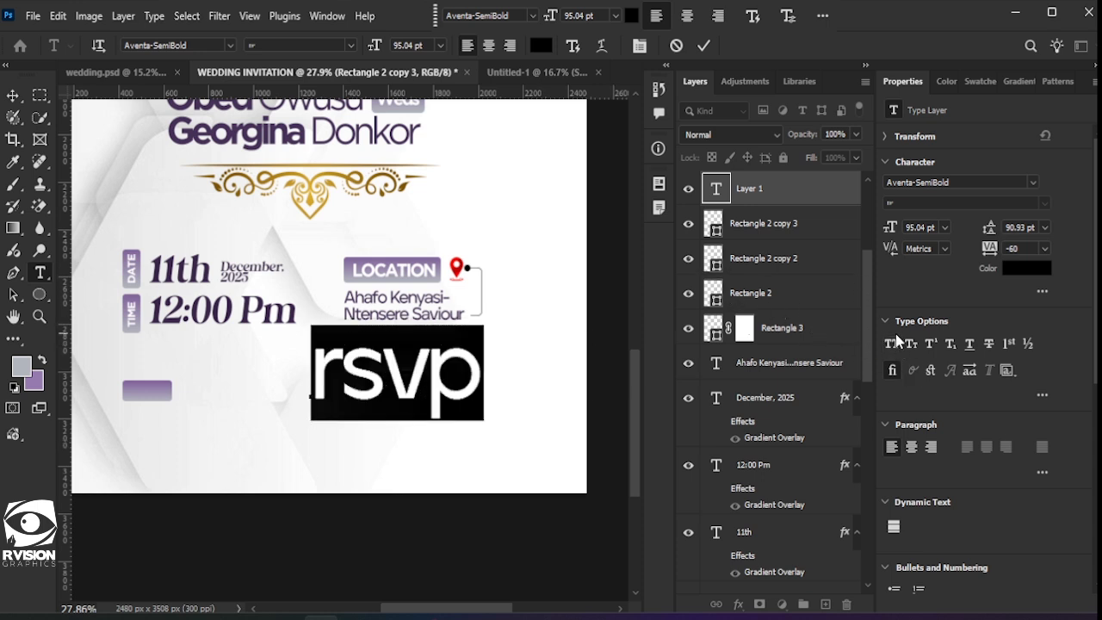
left_click(891, 343)
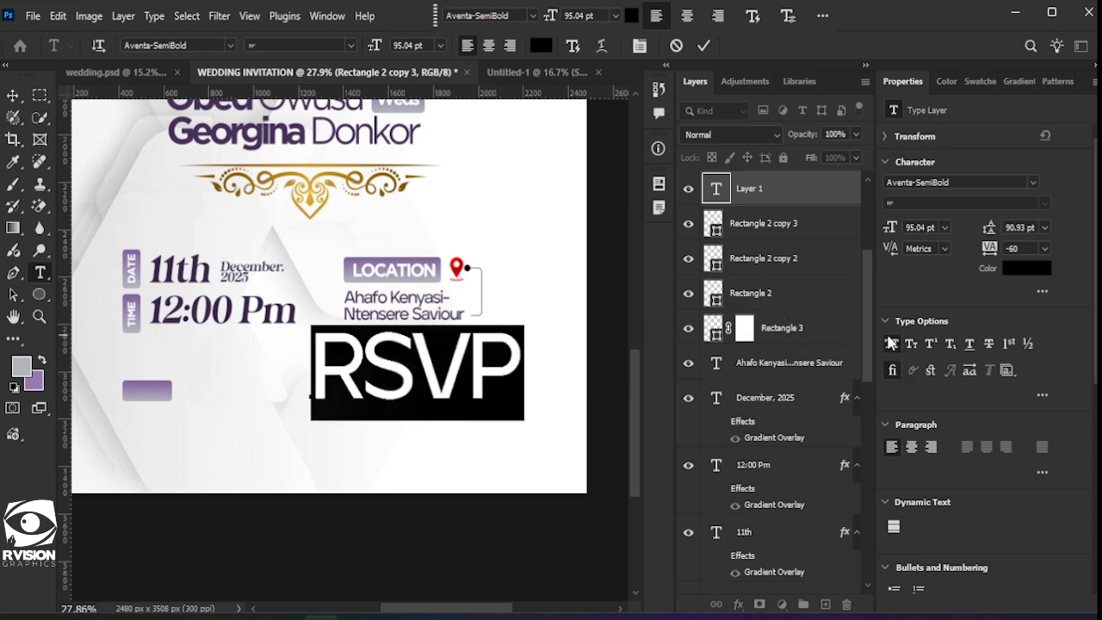
left_click(703, 45)
key("v")
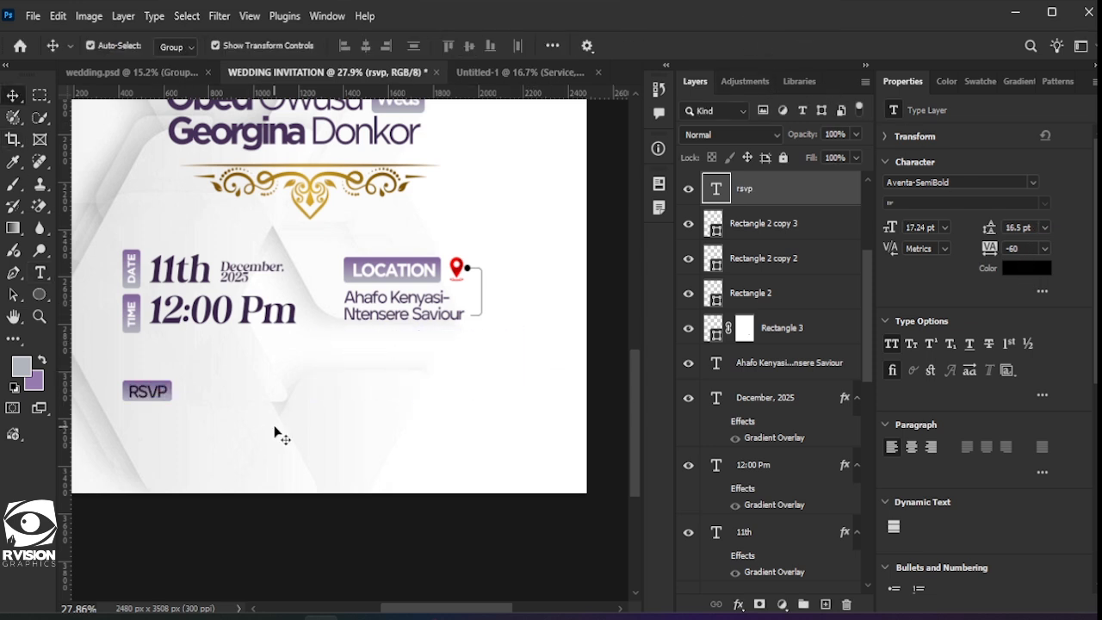
left_click(278, 434)
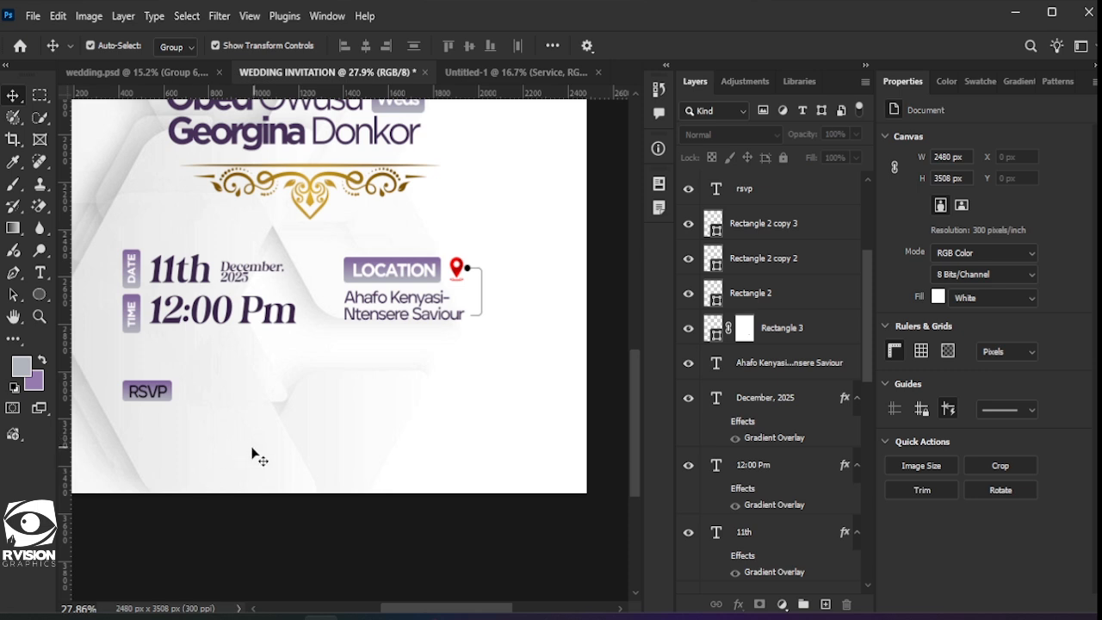
Step: Change the RSVP text colour to white (#ffffff)
left_click(151, 395)
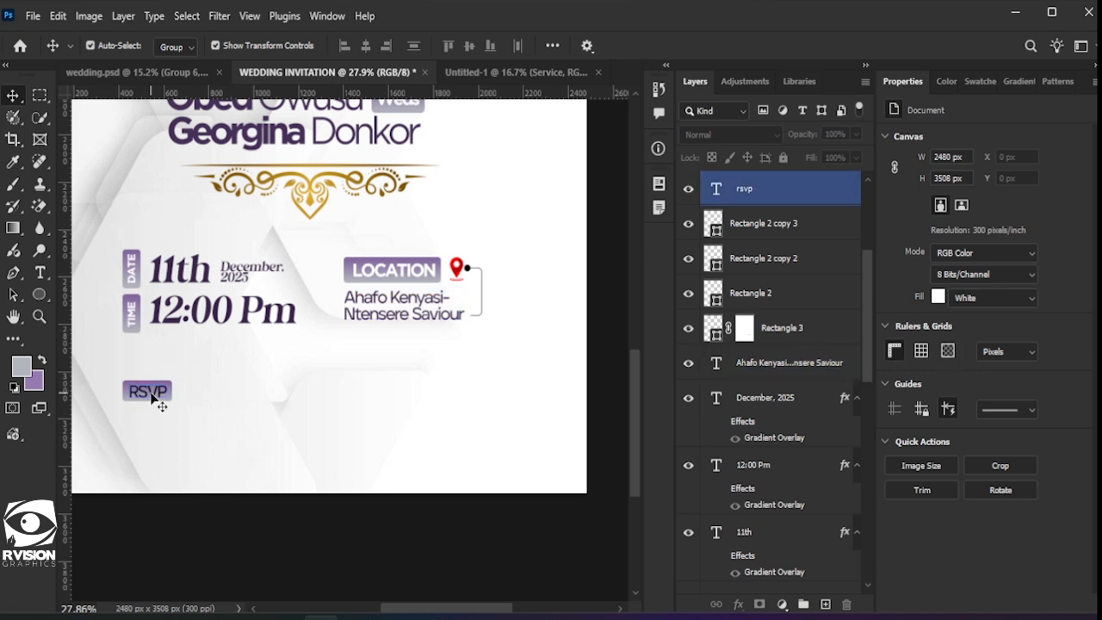
double_click(715, 188)
left_click(1019, 268)
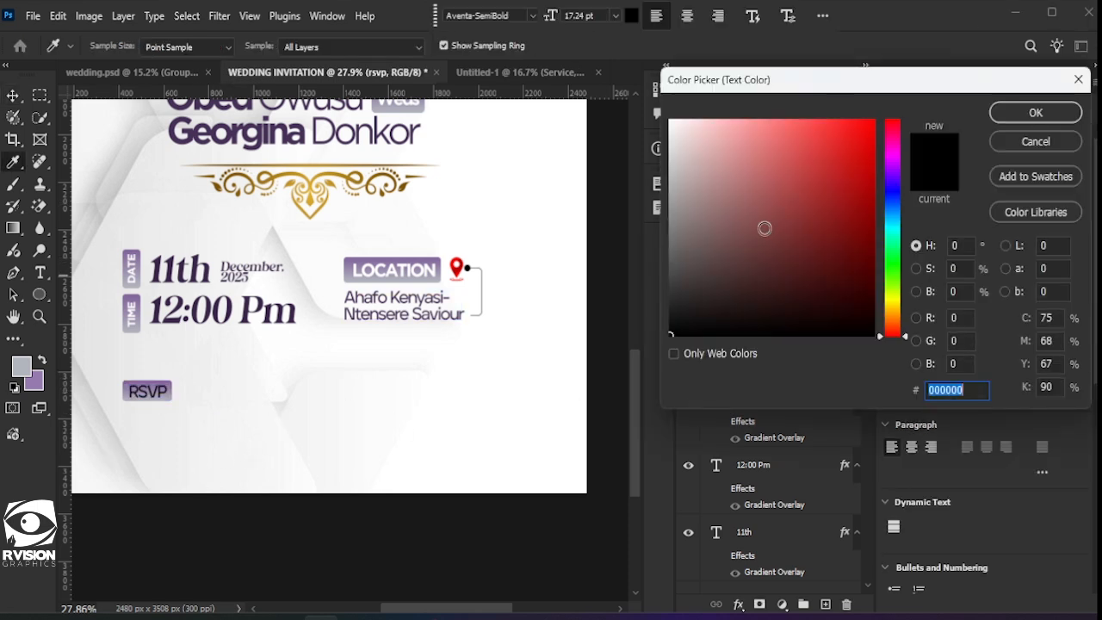
type("ffffff")
left_click(1036, 113)
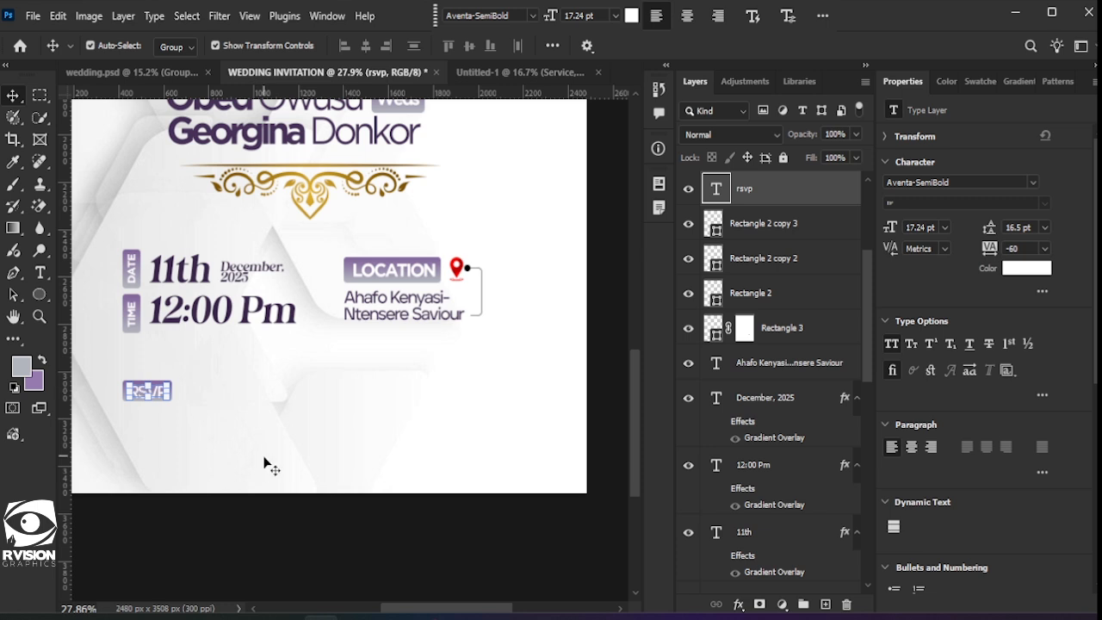
left_click(221, 456)
left_click(115, 454)
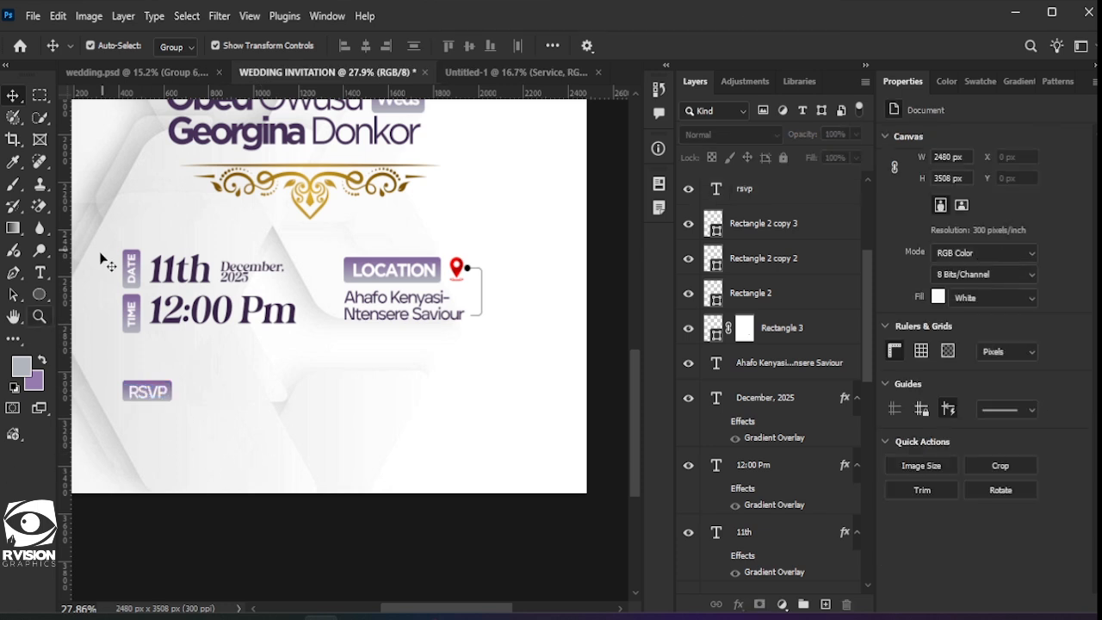
Step: Add the contact phone number in black, shrink it and move it below the RSVP label
left_click(40, 272)
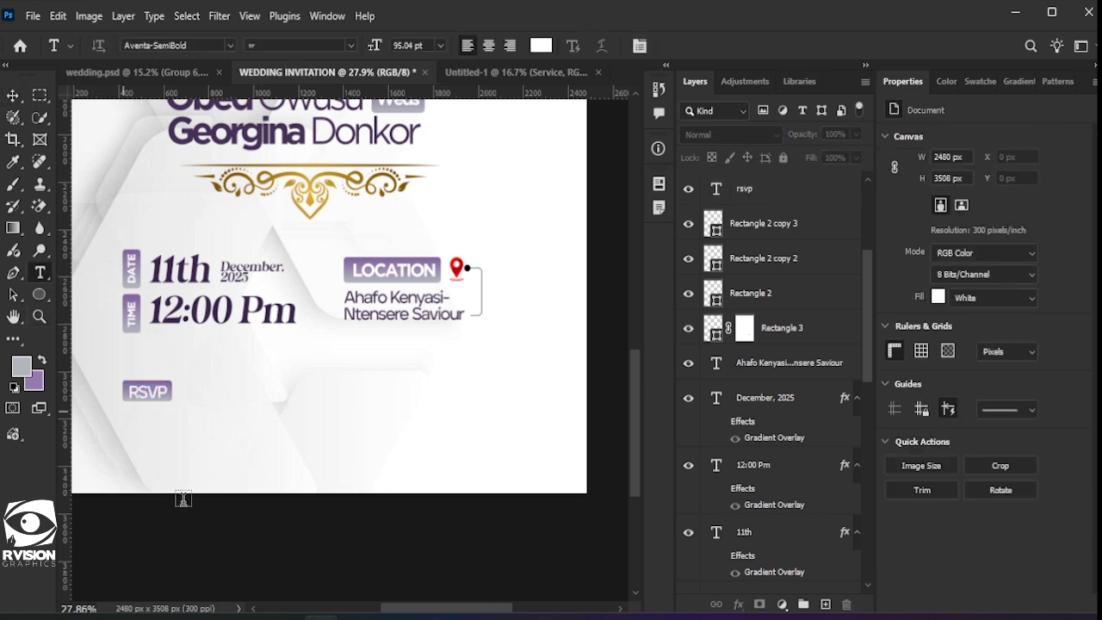
left_click(127, 414)
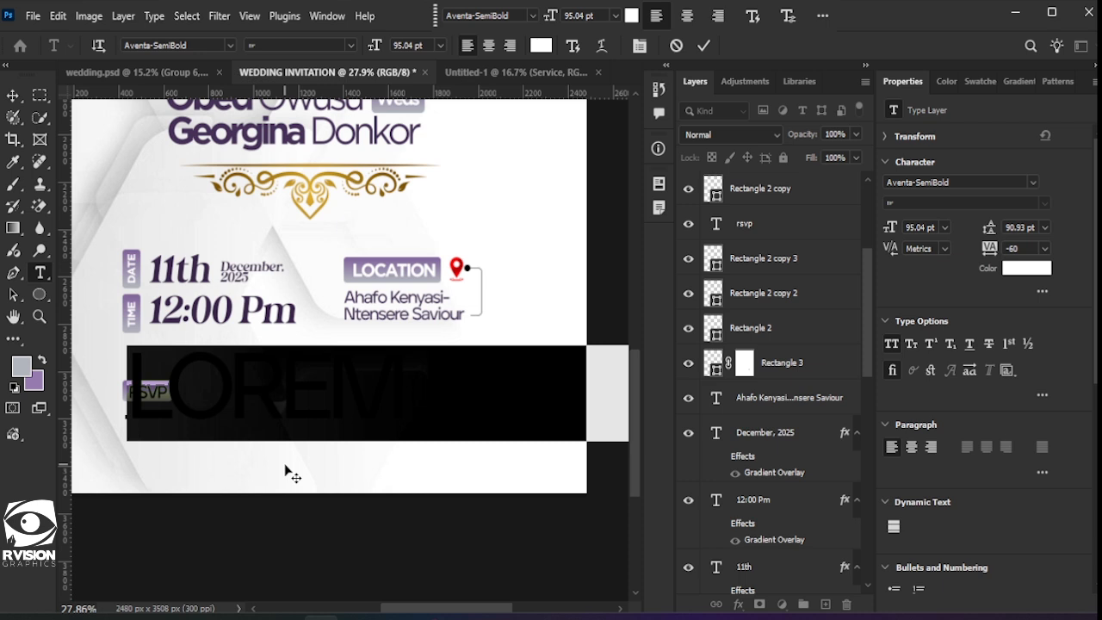
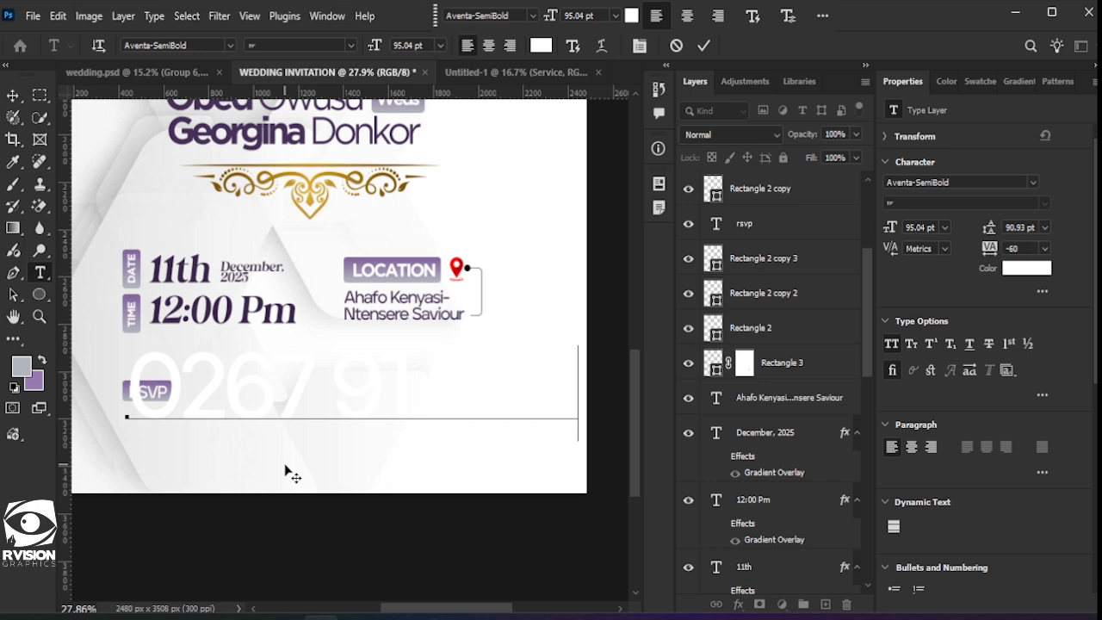
key("ctrl+a")
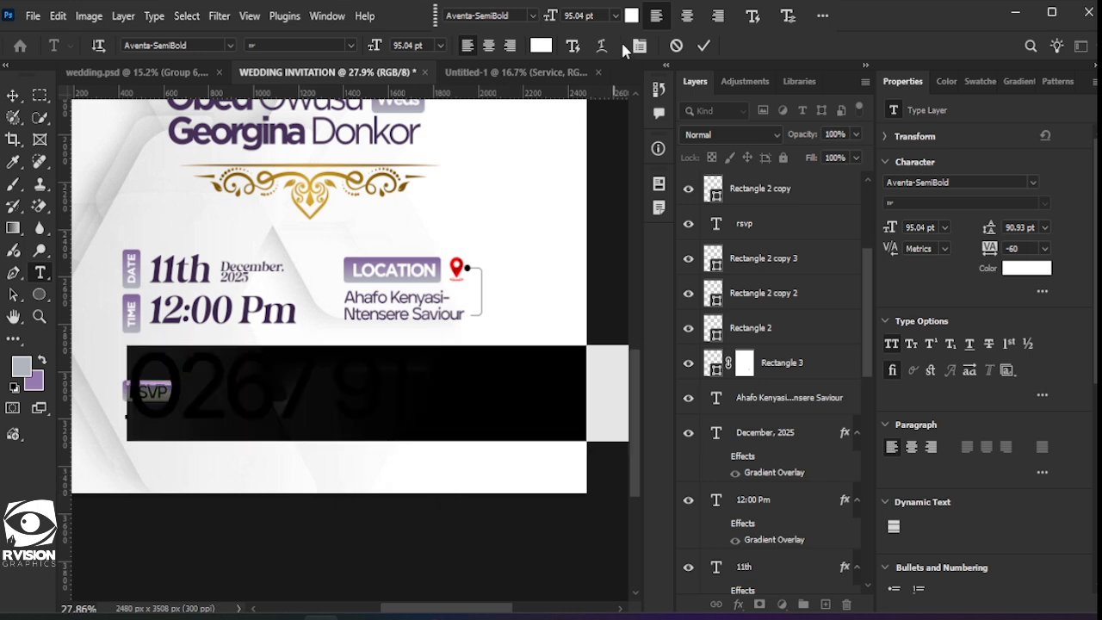
left_click(629, 16)
left_click_drag(728, 246, 735, 336)
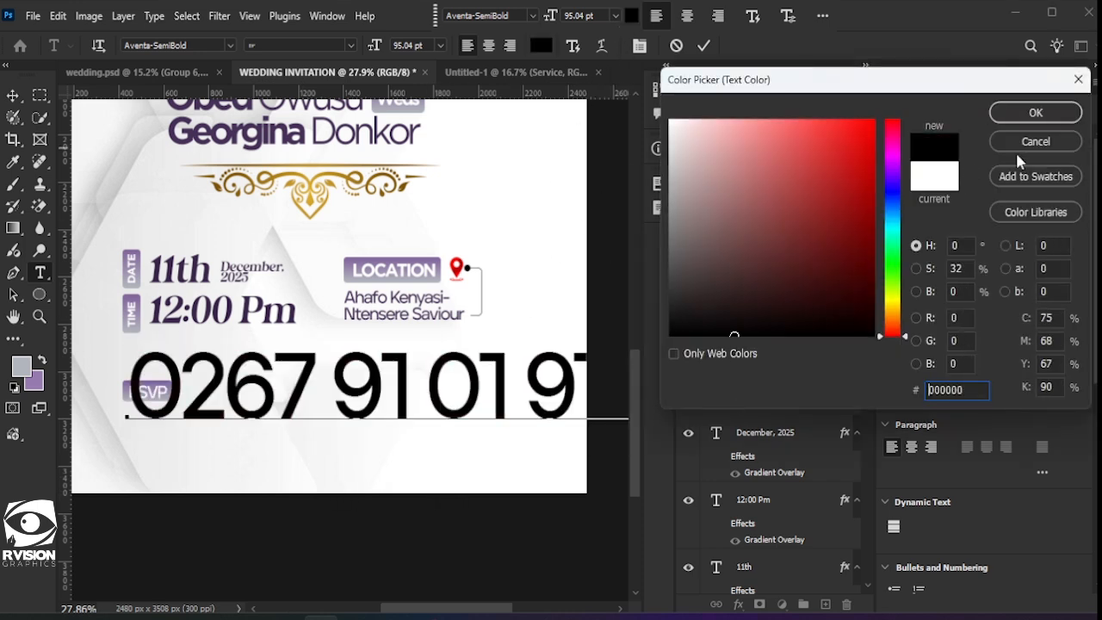
left_click(1032, 114)
left_click(13, 94)
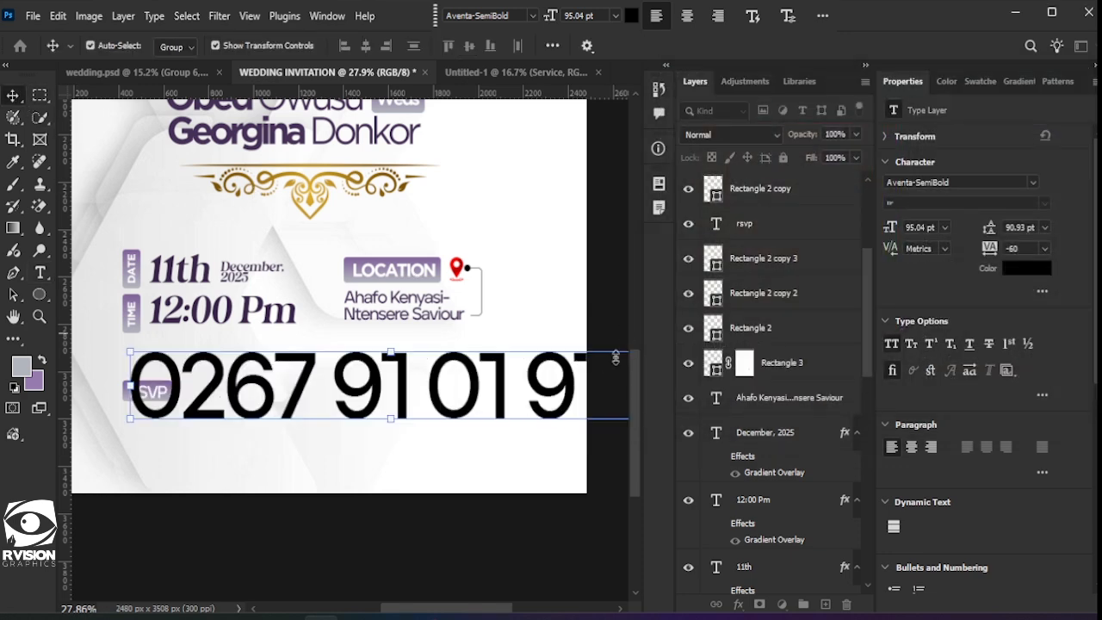
left_click_drag(122, 352, 436, 368)
left_click_drag(540, 407, 258, 465)
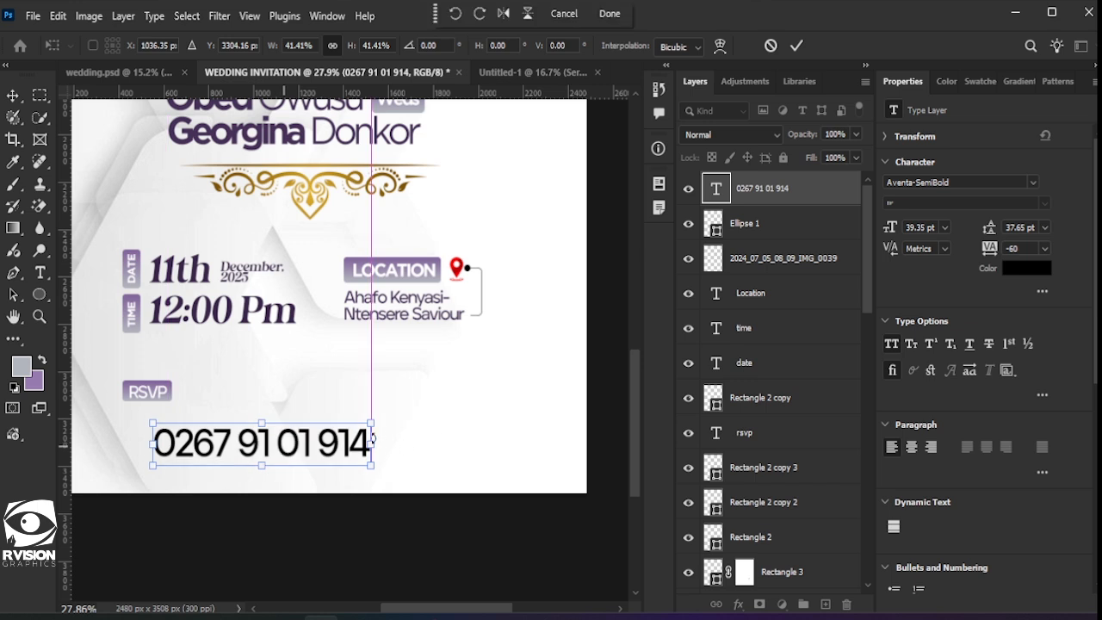
key("Return")
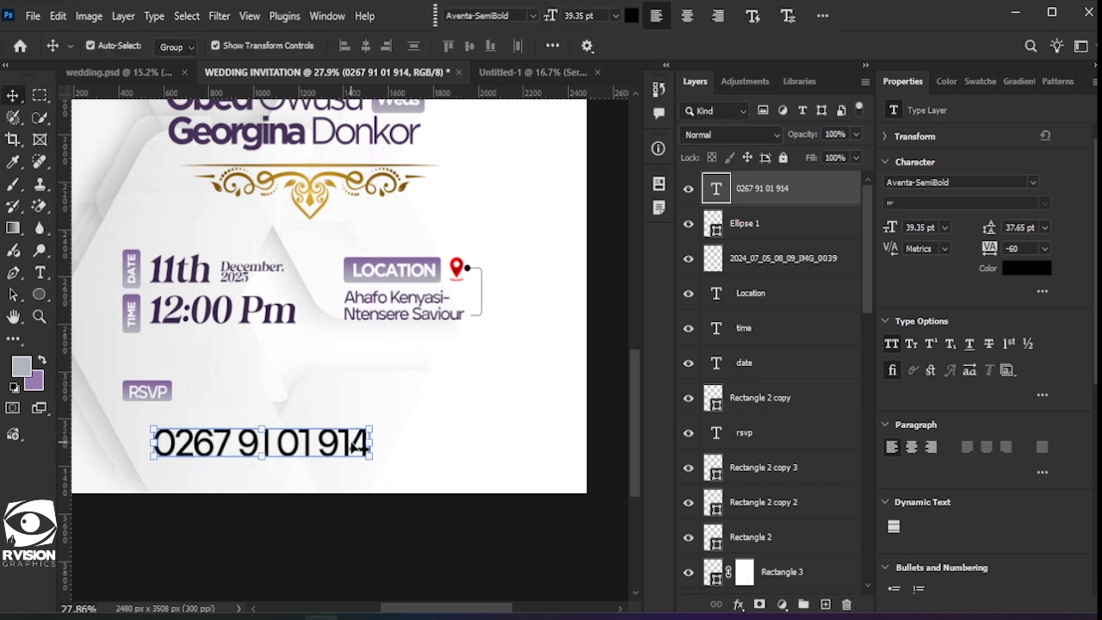
Step: Delete the number's extra final digit, scale it smaller and nudge it up under RSVP
double_click(353, 446)
left_click_drag(351, 446, 406, 454)
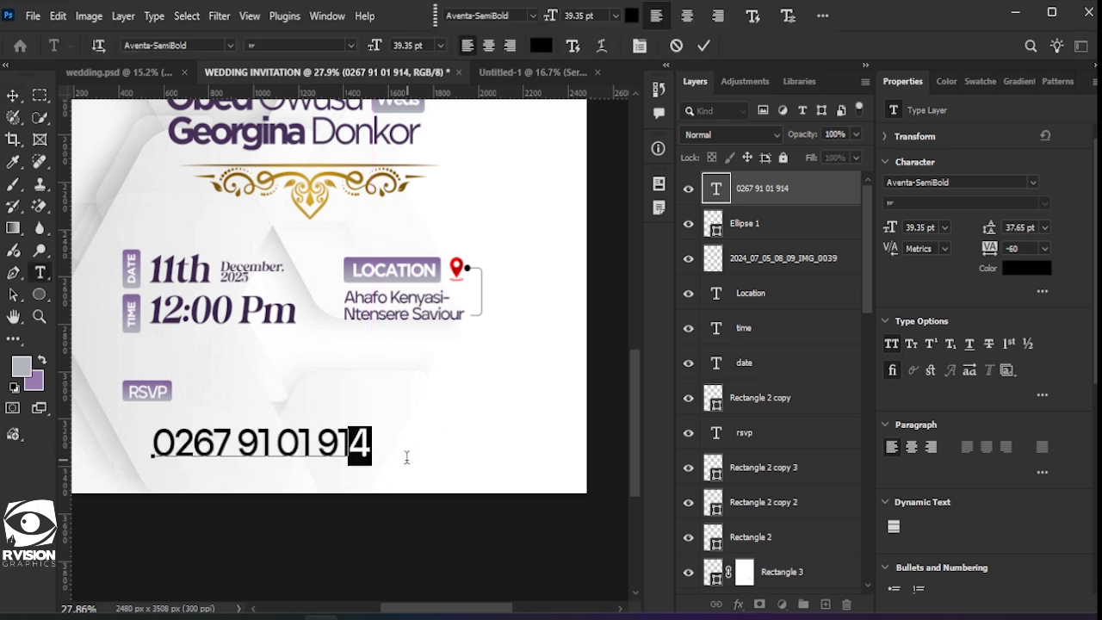
key("BackSpace")
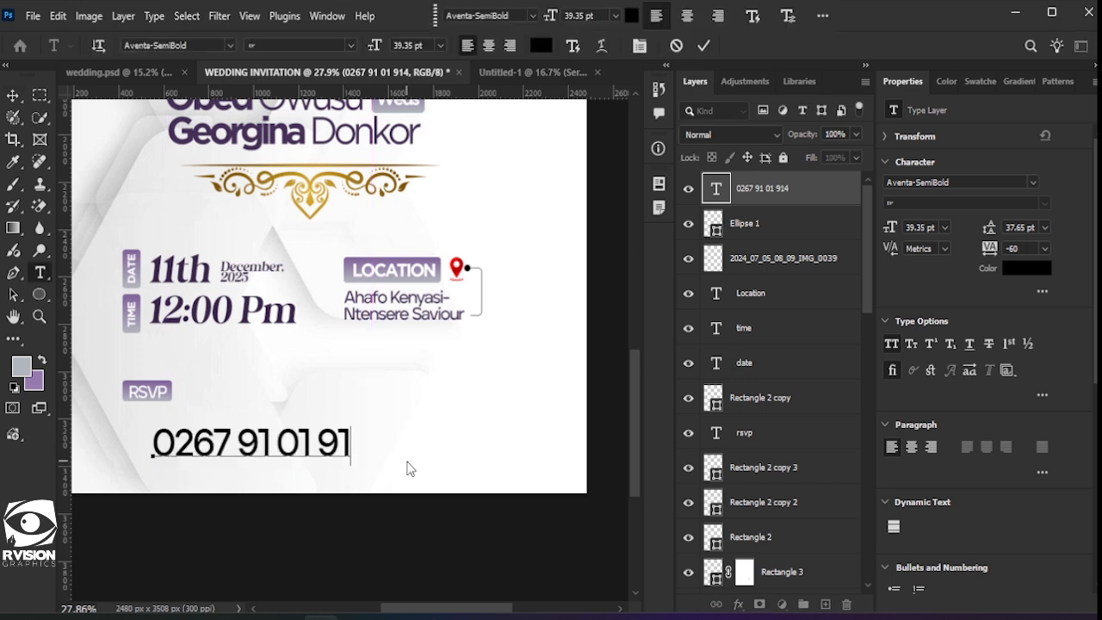
left_click(703, 46)
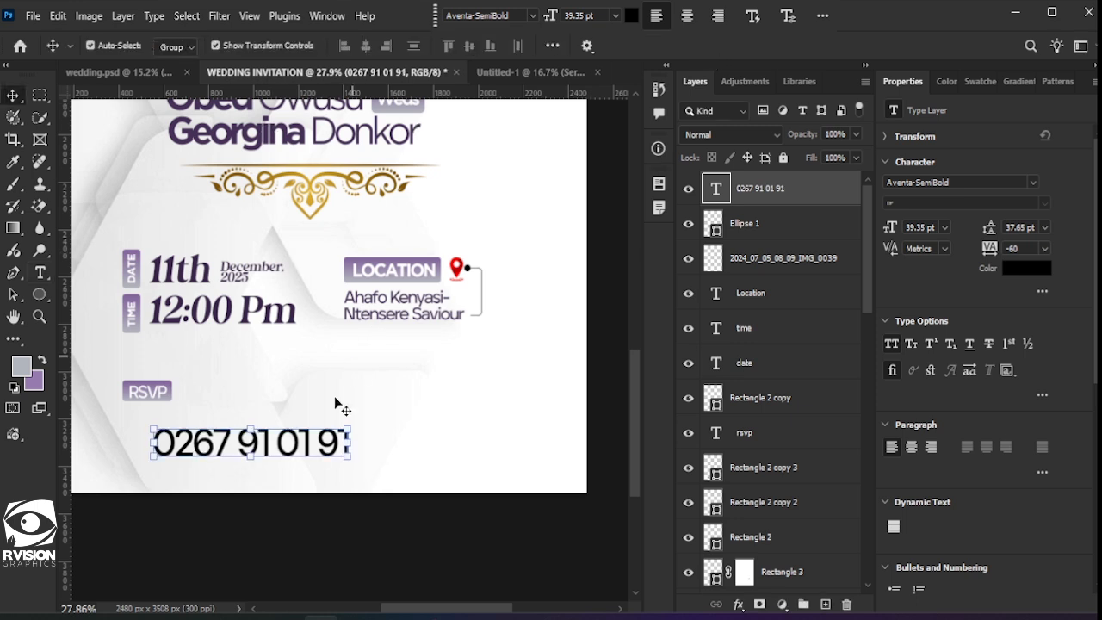
left_click_drag(351, 427, 285, 431)
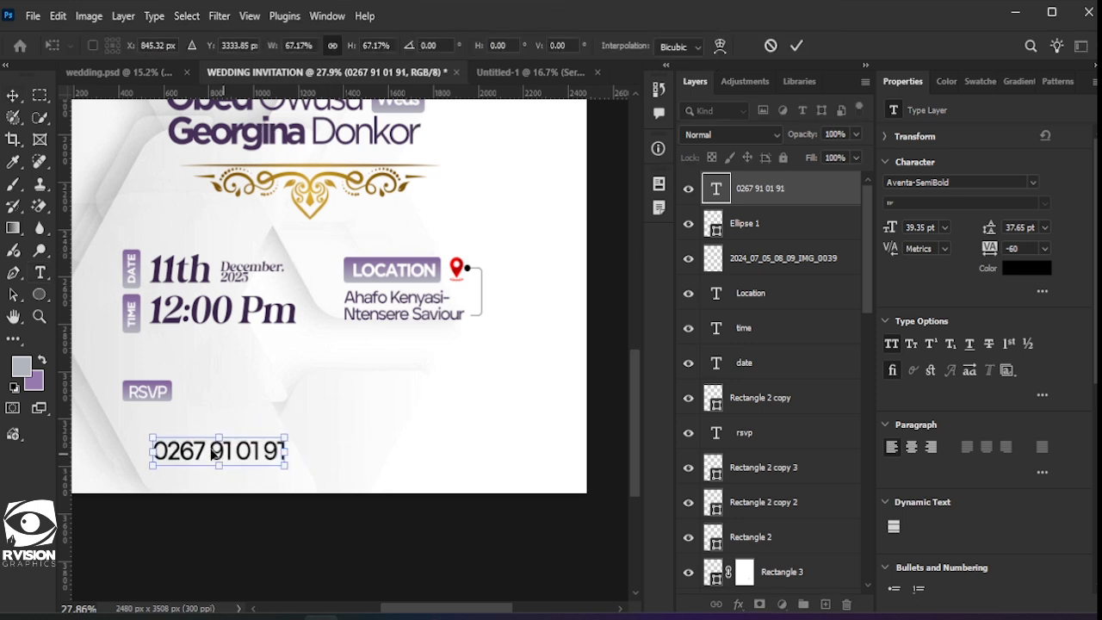
left_click_drag(223, 454, 193, 421)
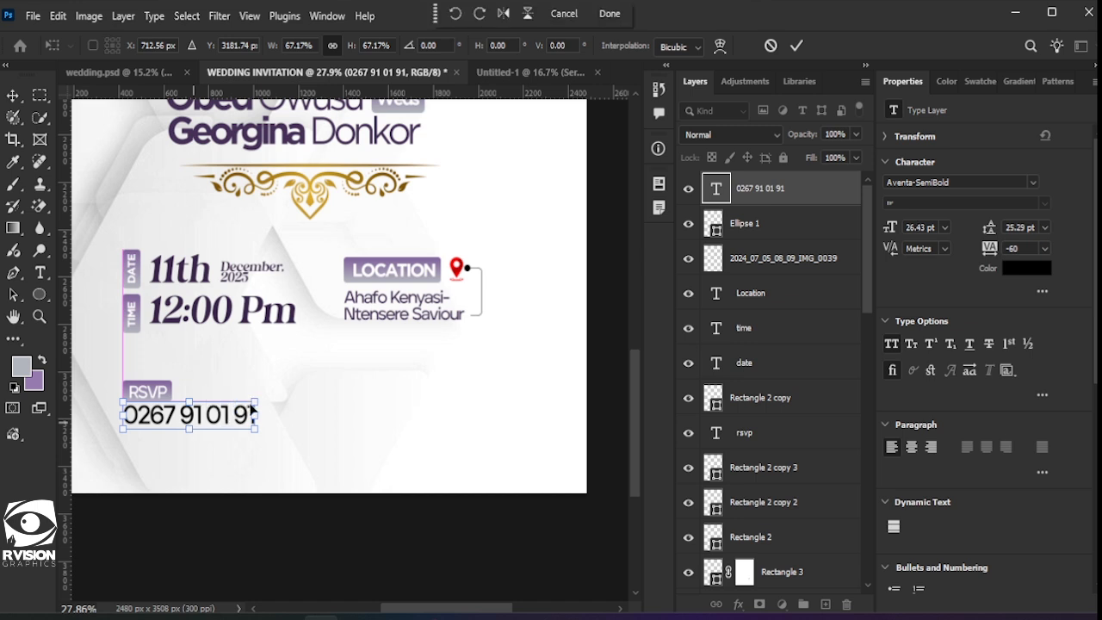
left_click_drag(255, 402, 204, 414)
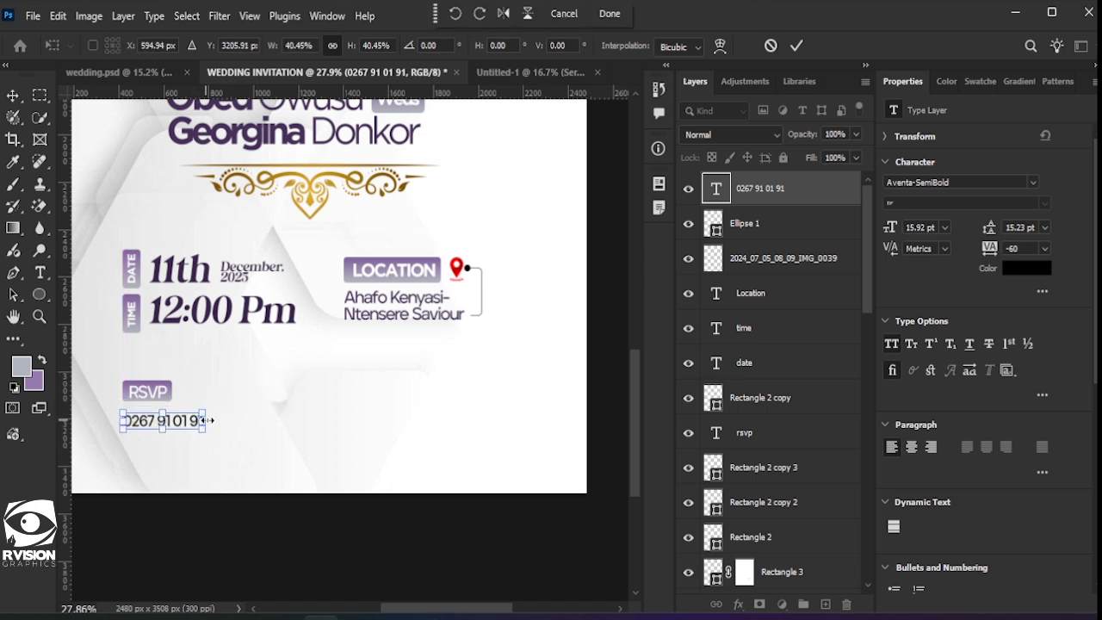
key("Up")
key("Up")
key("Up")
key("Up")
key("Up")
key("Up")
key("Up")
key("Up")
key("Up")
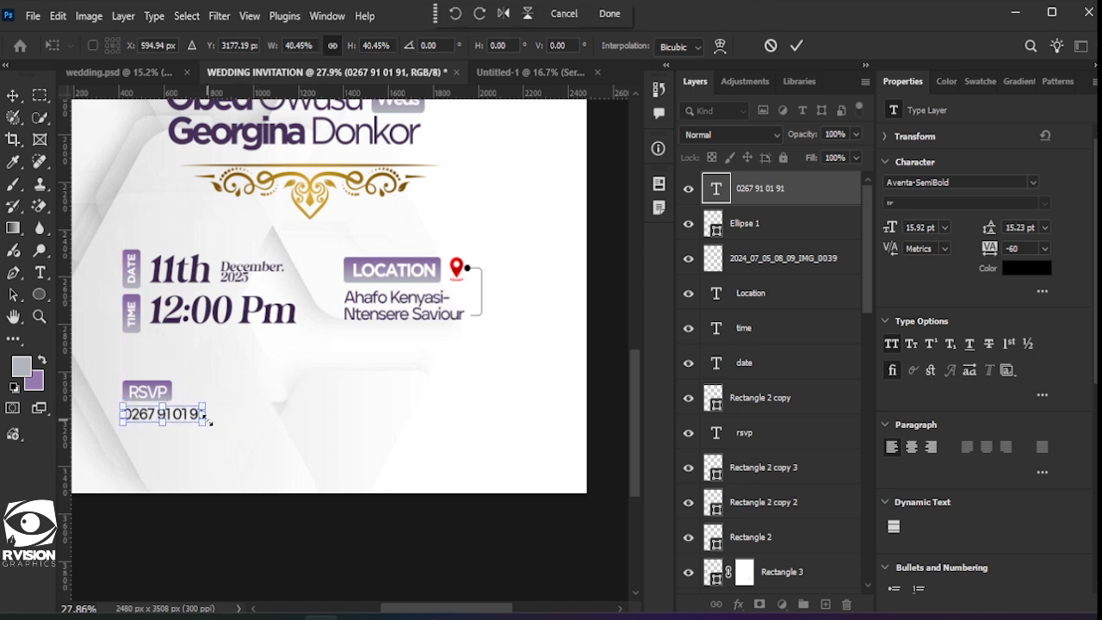
Step: Duplicate the phone number onto the line below and replace it with the contact's name in parentheses
left_click(794, 52)
scroll(198, 430, "down", 3)
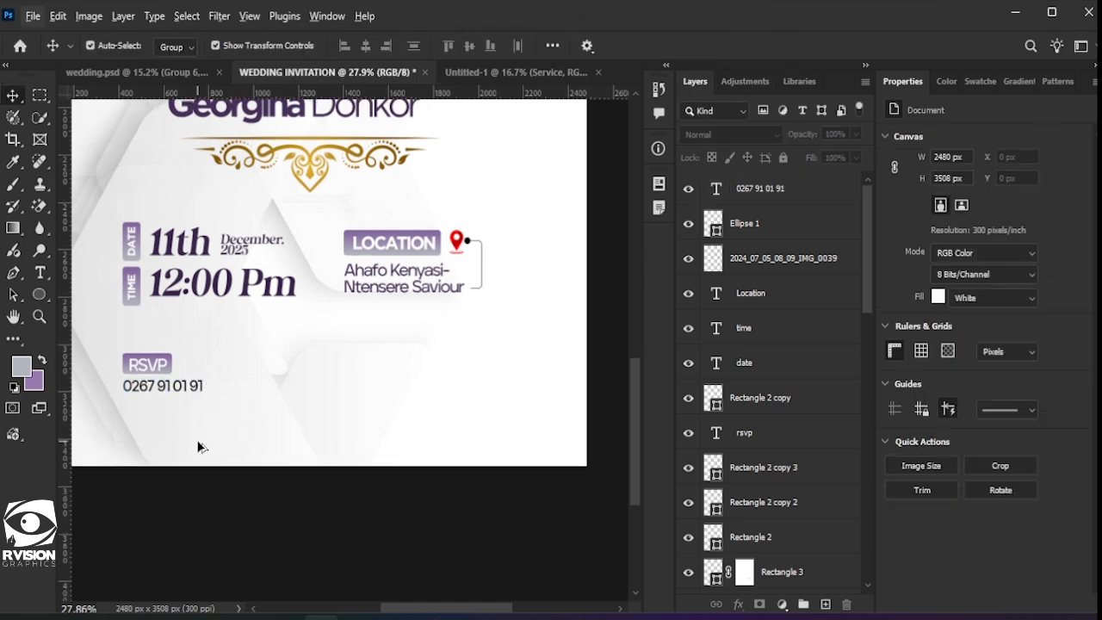
scroll(172, 344, "up", 3)
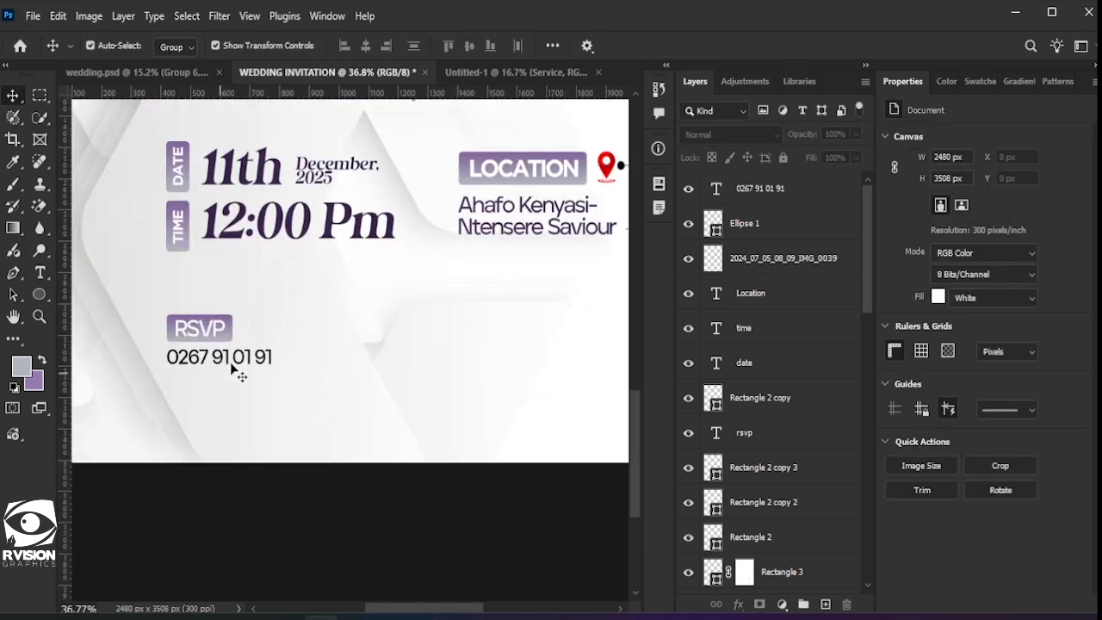
left_click(238, 366)
left_click_drag(237, 357, 235, 380)
double_click(235, 380)
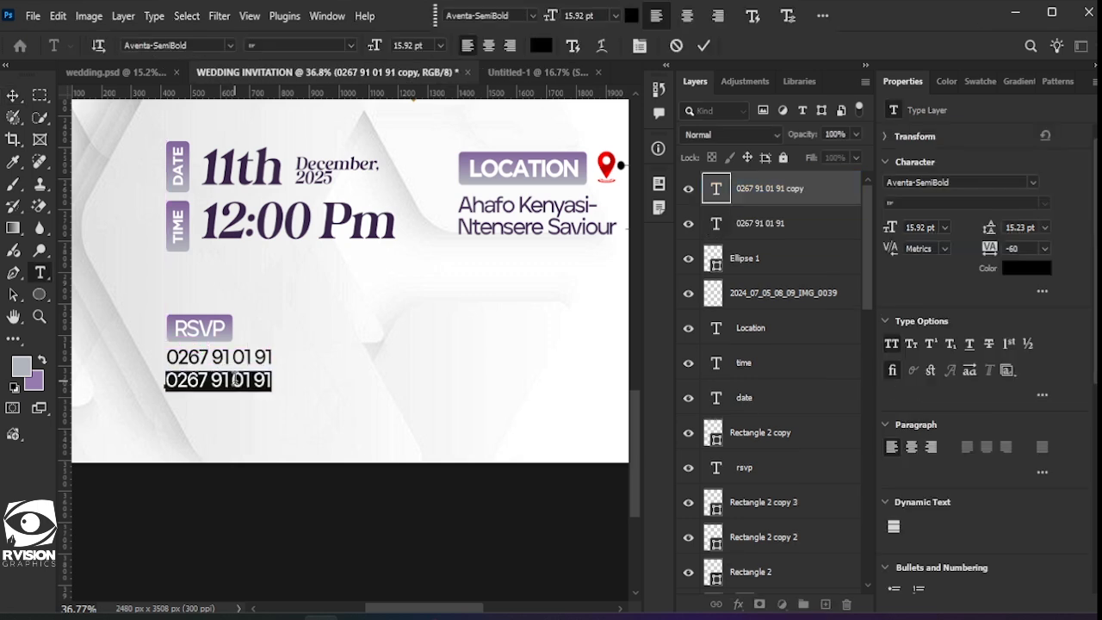
type("(RICHARD")
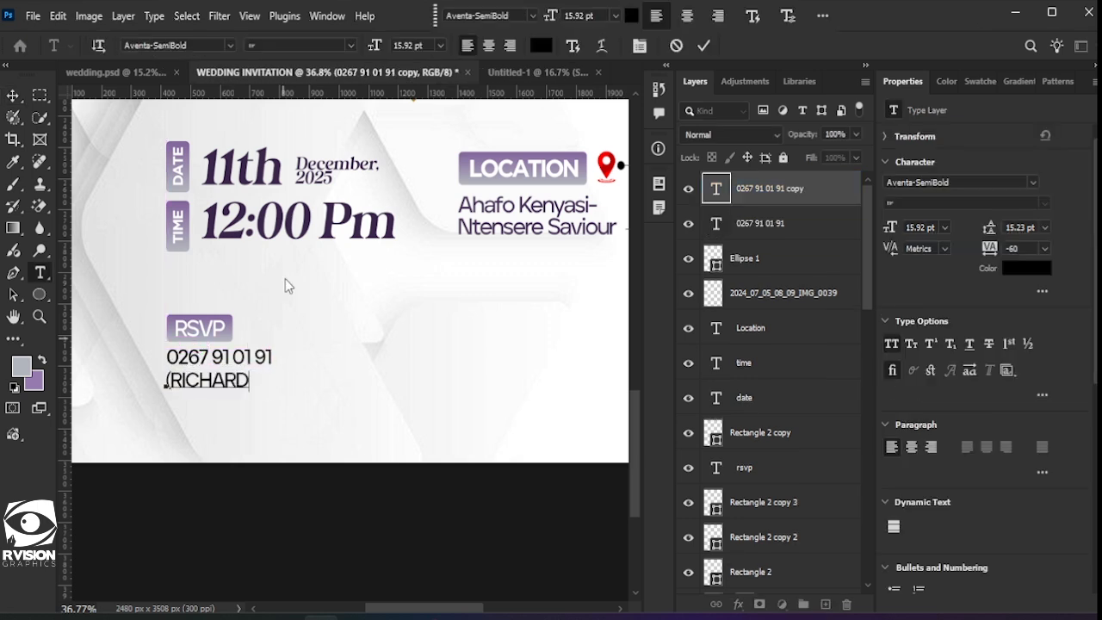
type(")")
left_click(524, 255)
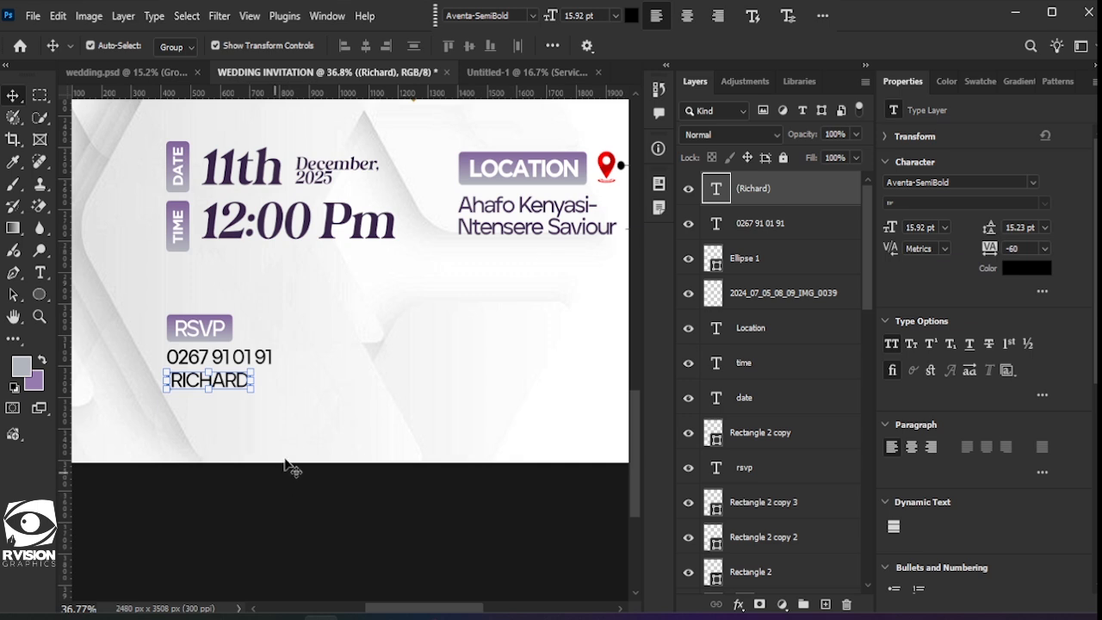
scroll(289, 461, "down", 2)
scroll(259, 419, "right", 8)
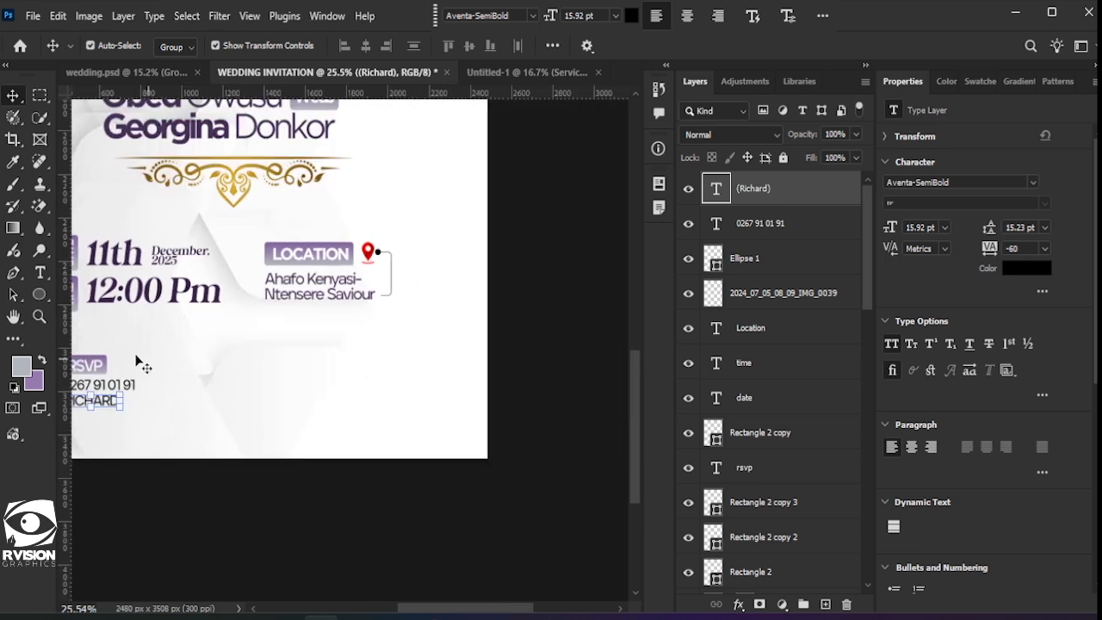
scroll(248, 376, "left", 4)
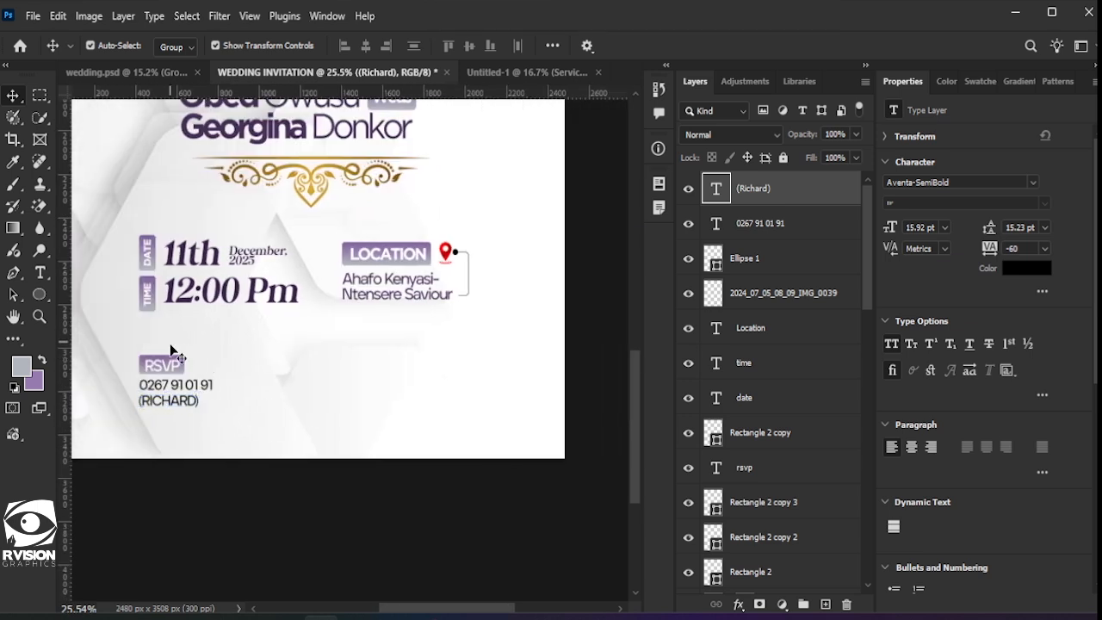
left_click(172, 366)
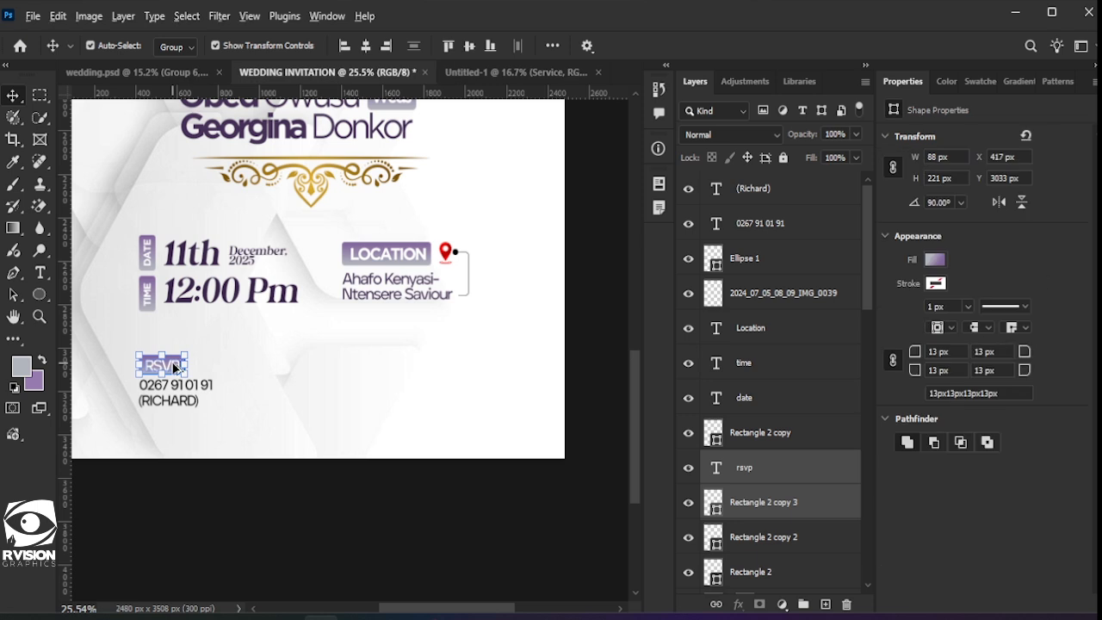
Step: Duplicate the RSVP button to the right and widen the copy's purple rectangle
left_click_drag(173, 367, 285, 401)
key("alt+shift")
key("alt+shift")
key("alt+shift")
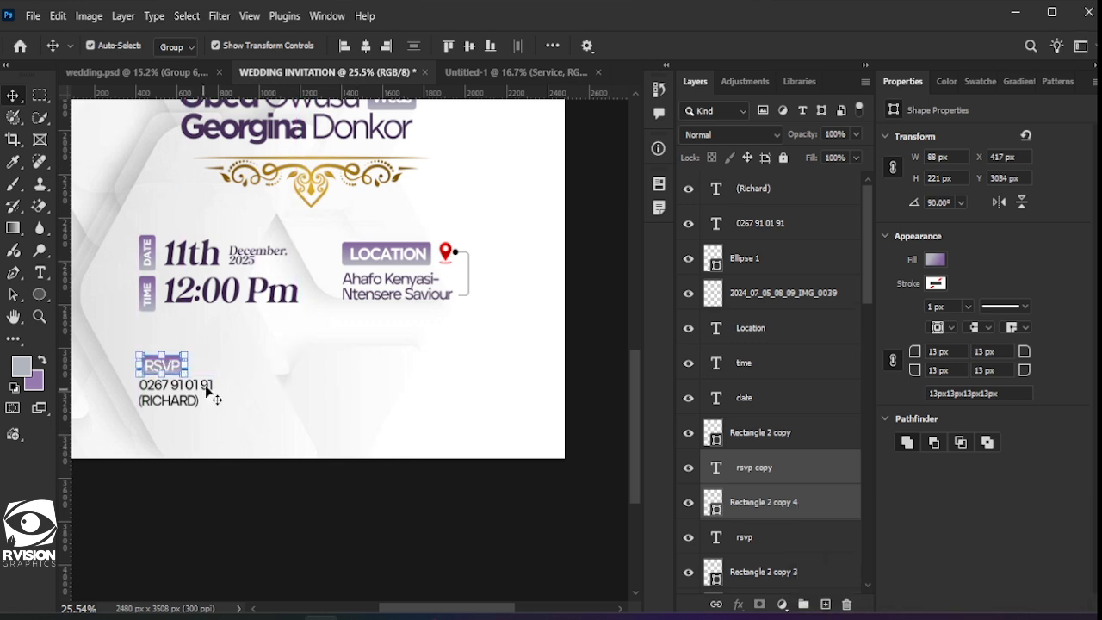
left_click(210, 388)
left_click_drag(170, 362, 301, 366)
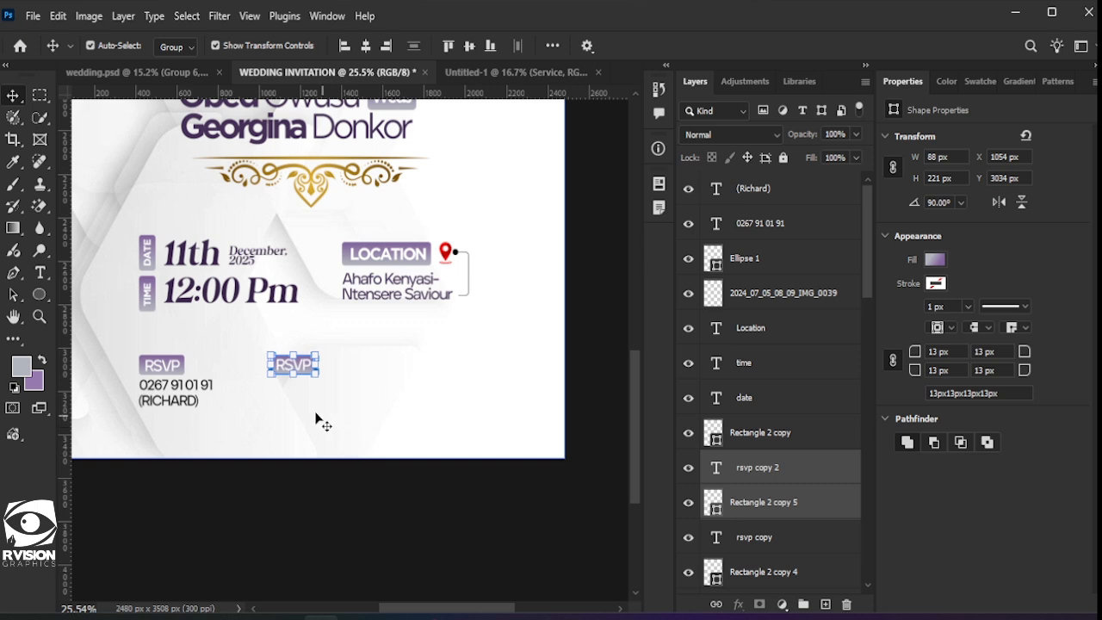
scroll(352, 414, "up", 3)
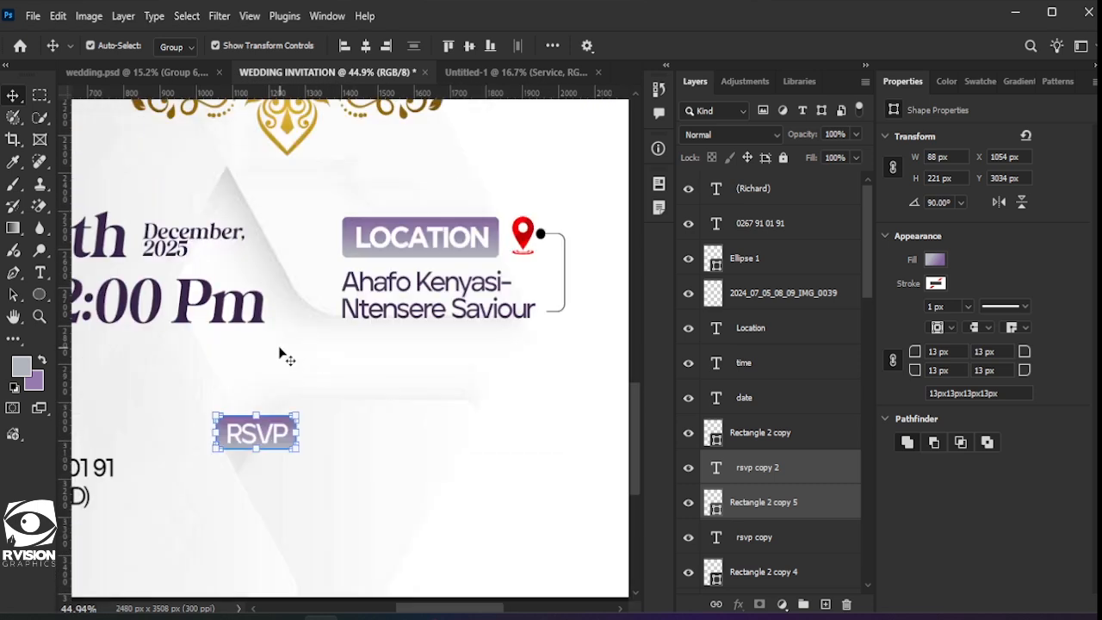
left_click_drag(296, 440, 339, 422)
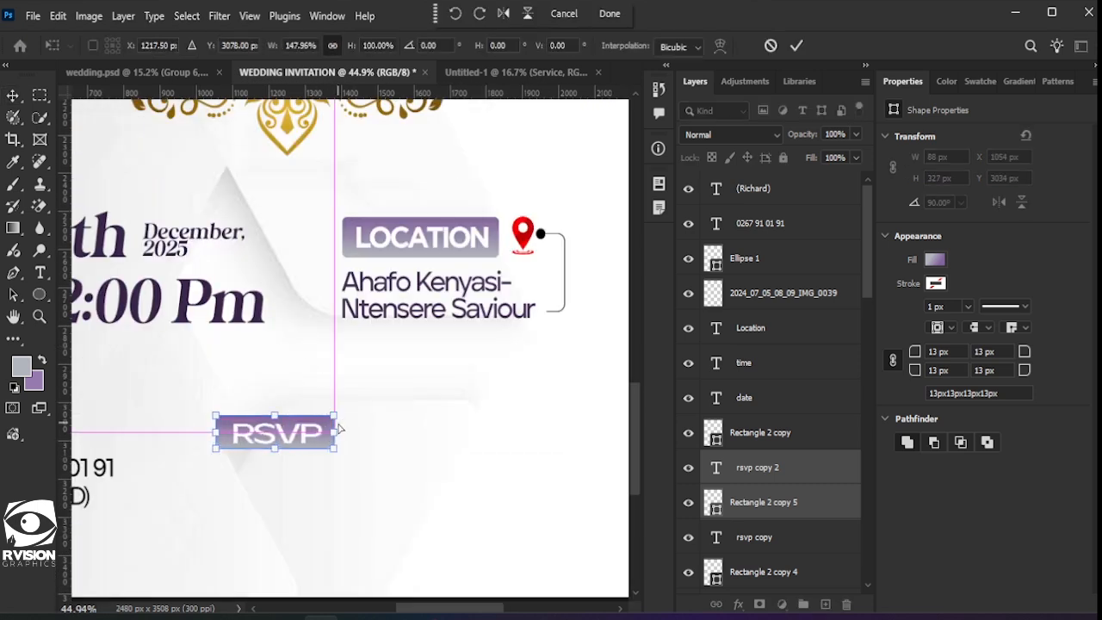
key("ctrl+z")
left_click(766, 503)
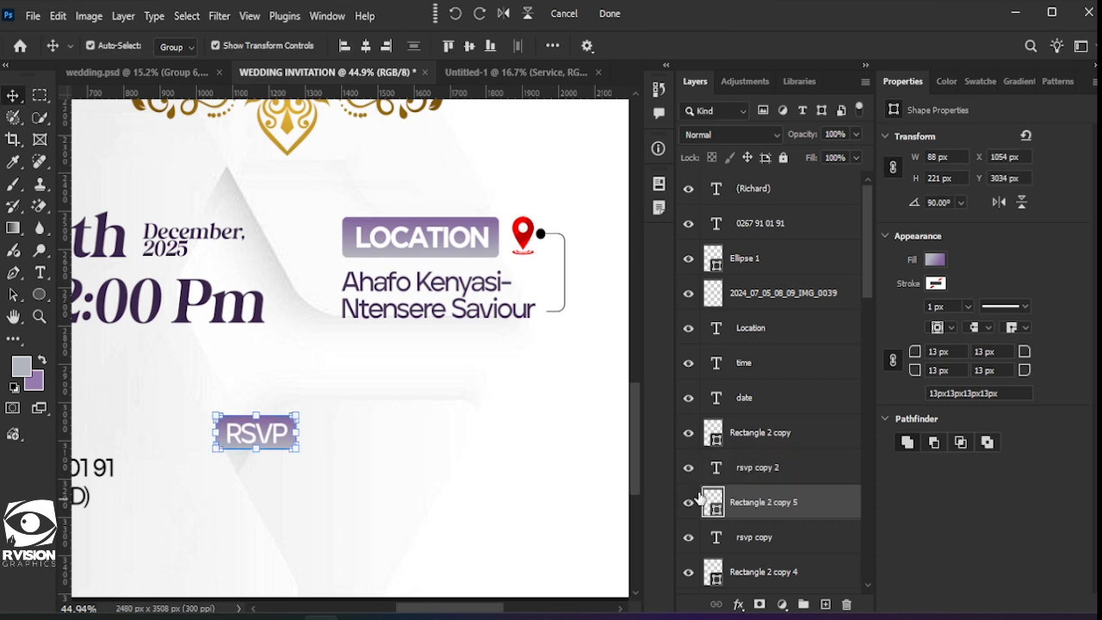
left_click_drag(295, 429, 332, 424)
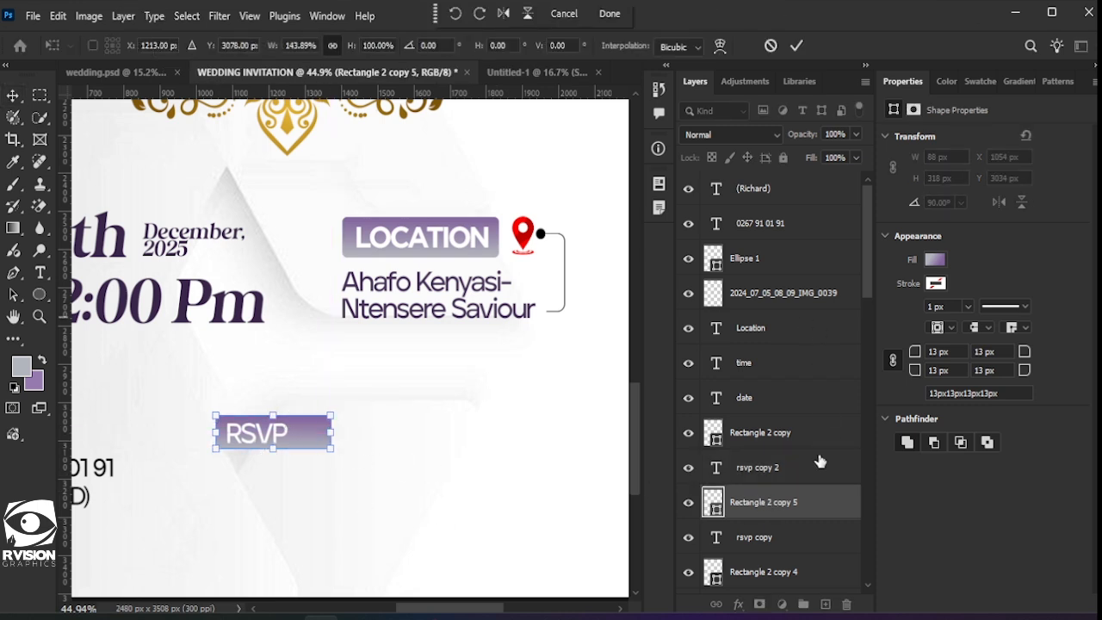
left_click(719, 475)
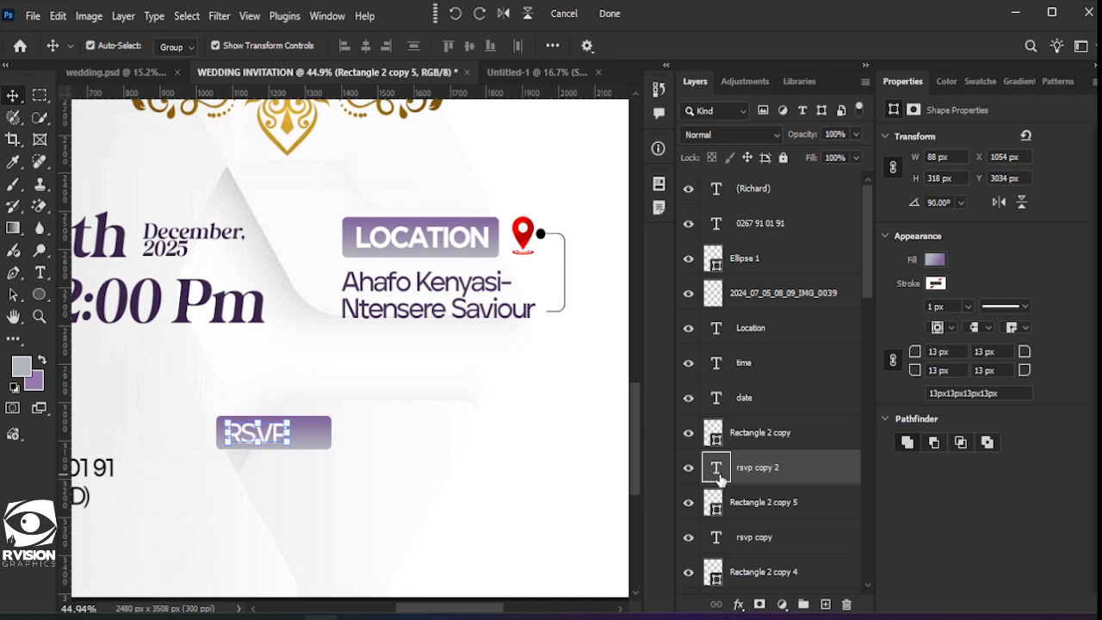
Step: Change the copy's label to COLOURS and scale it to fit inside the button
double_click(716, 469)
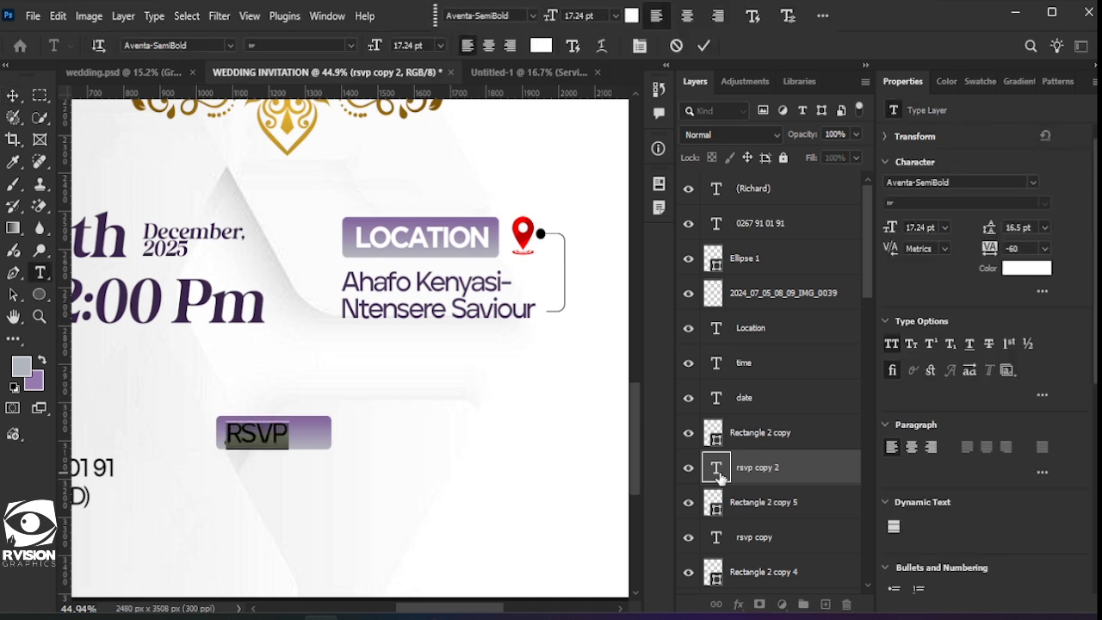
type("COLOUR")
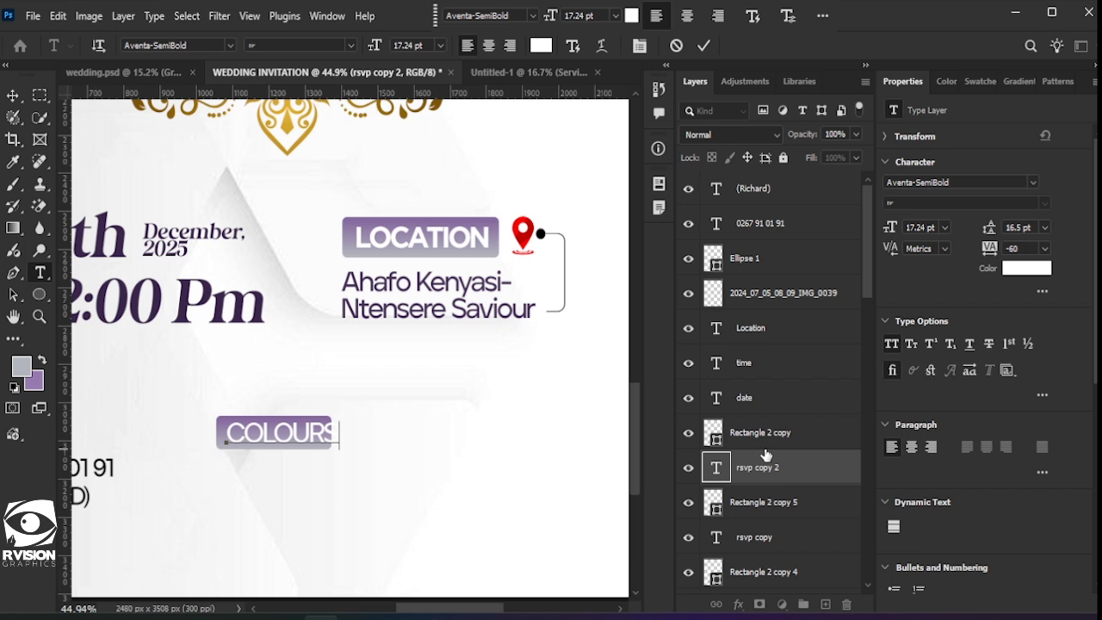
type("S")
left_click(704, 46)
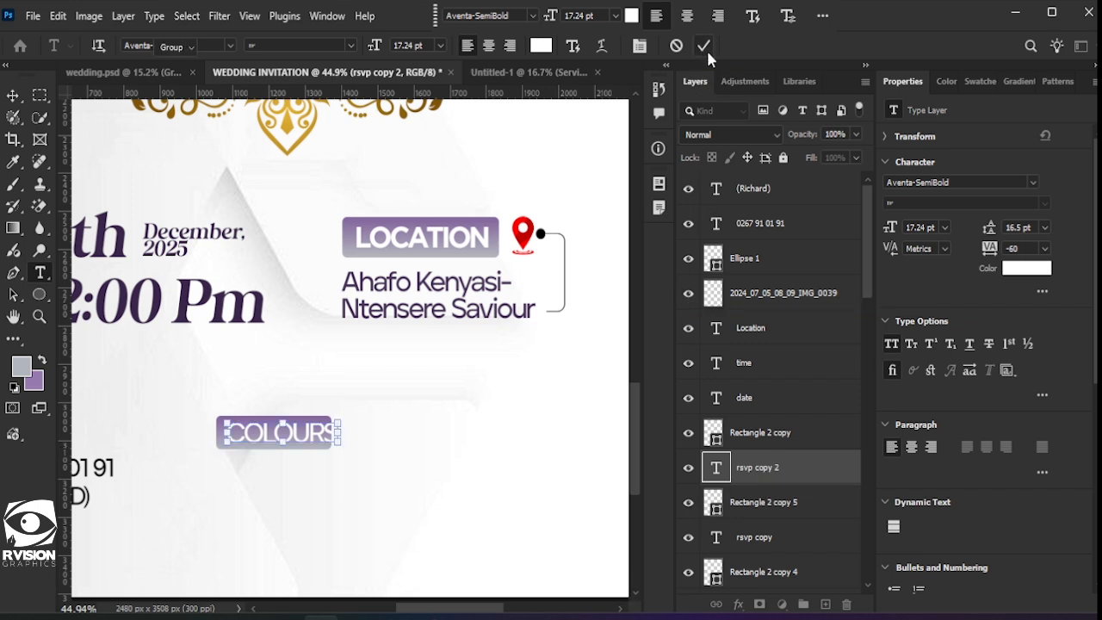
key("v")
left_click_drag(339, 422, 324, 418)
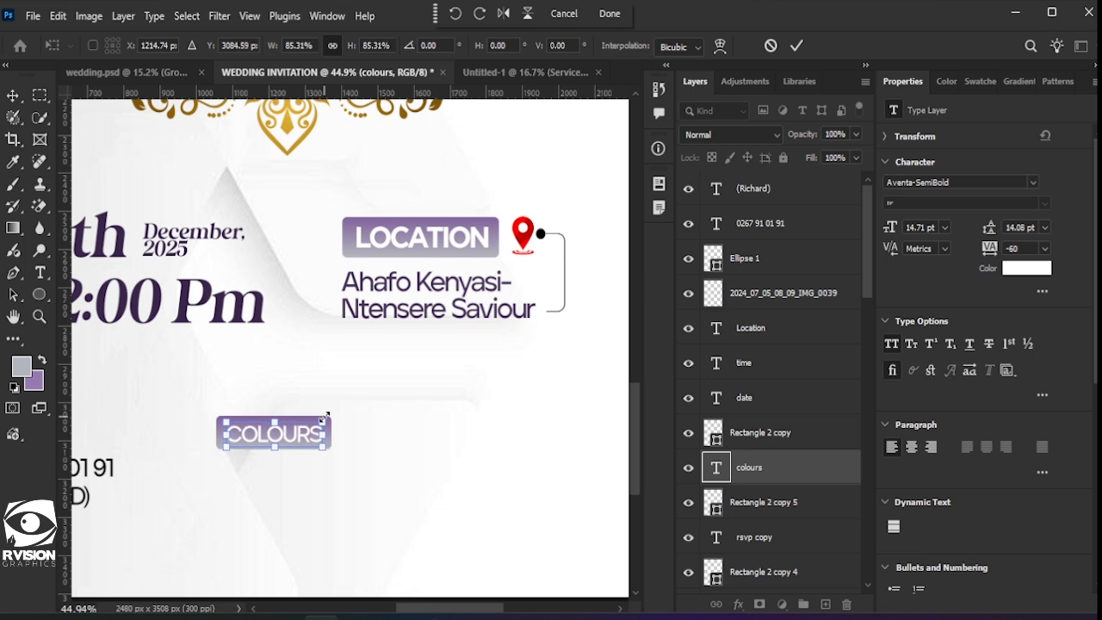
key("Left")
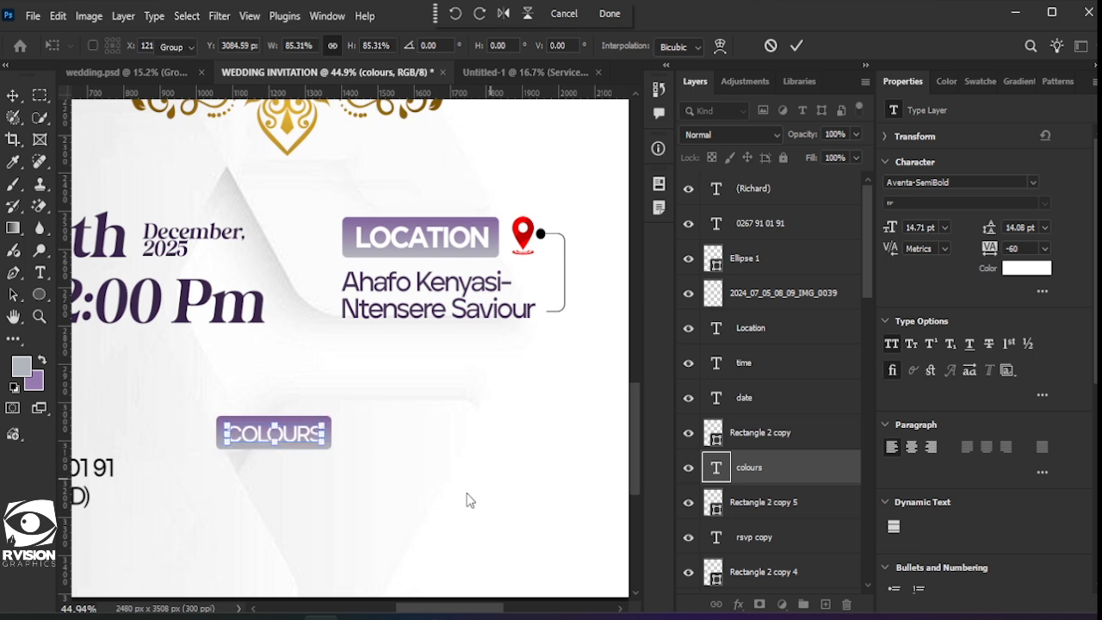
key("Return")
left_click(468, 499)
scroll(356, 521, "down", 4)
Step: Duplicate the phone number under COLOURS and retype it as 'White & Violet' with All Caps turned off
scroll(266, 518, "down", 2)
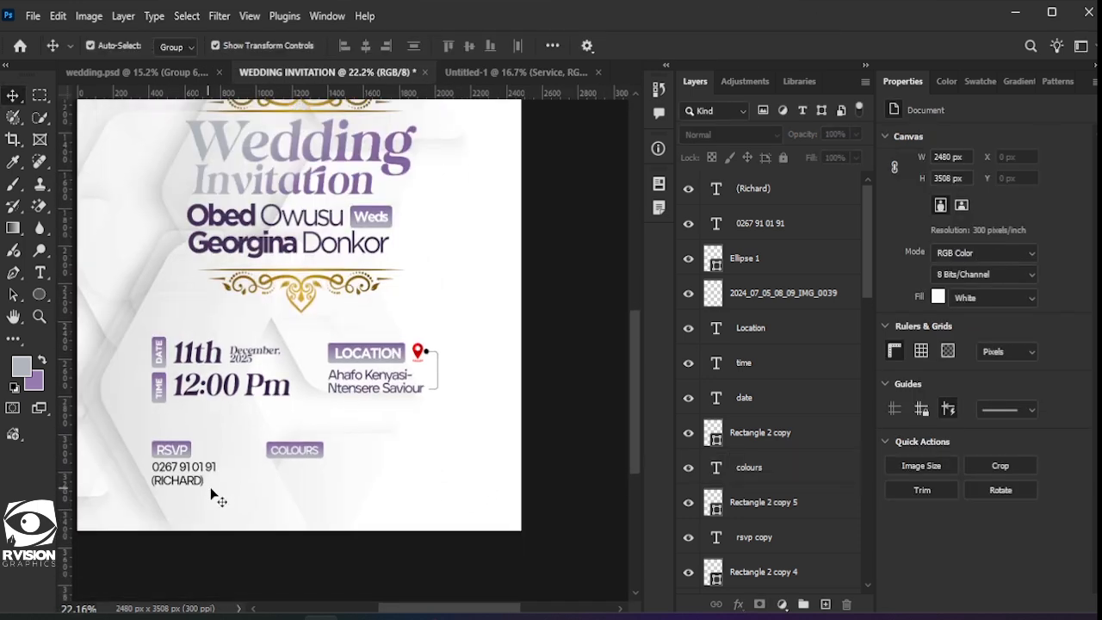
scroll(212, 496, "down", 1)
scroll(202, 457, "up", 1)
left_click(200, 429)
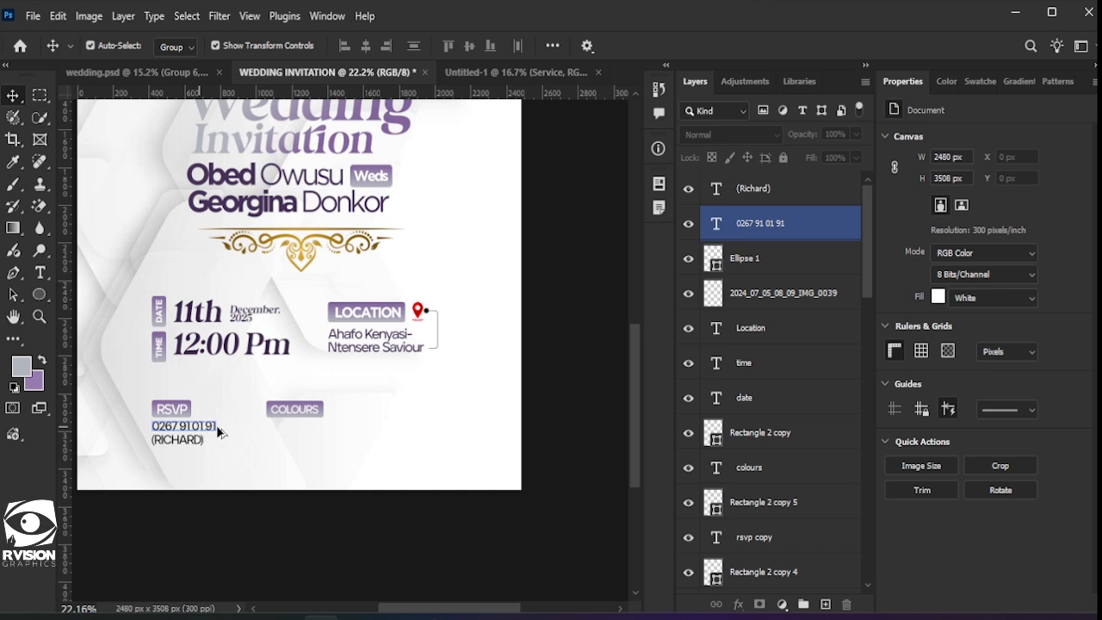
left_click_drag(216, 425, 312, 427)
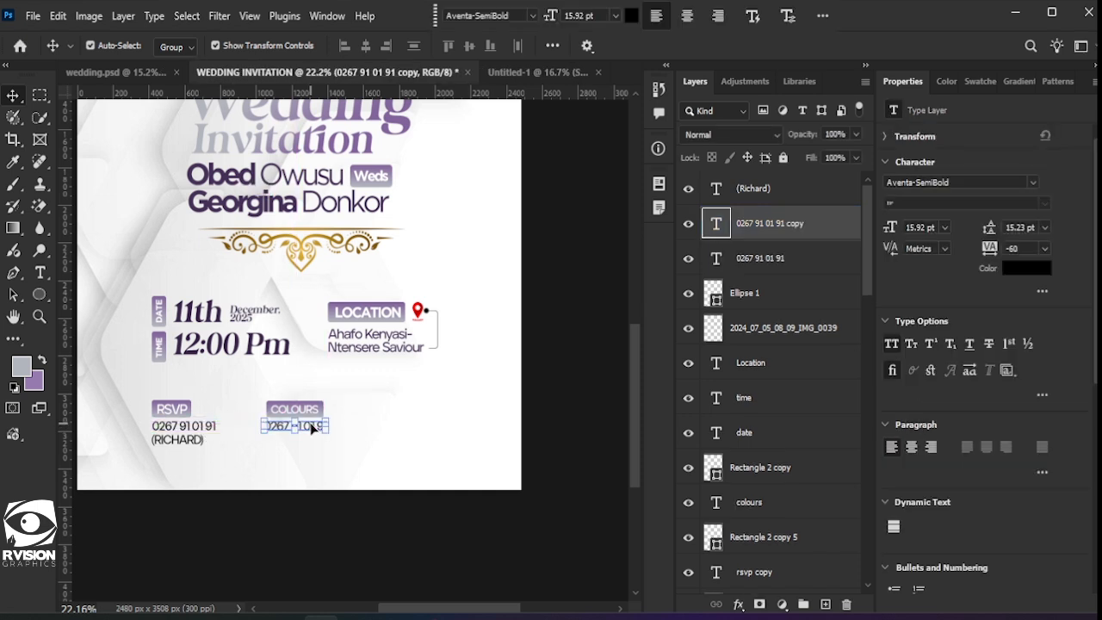
double_click(311, 423)
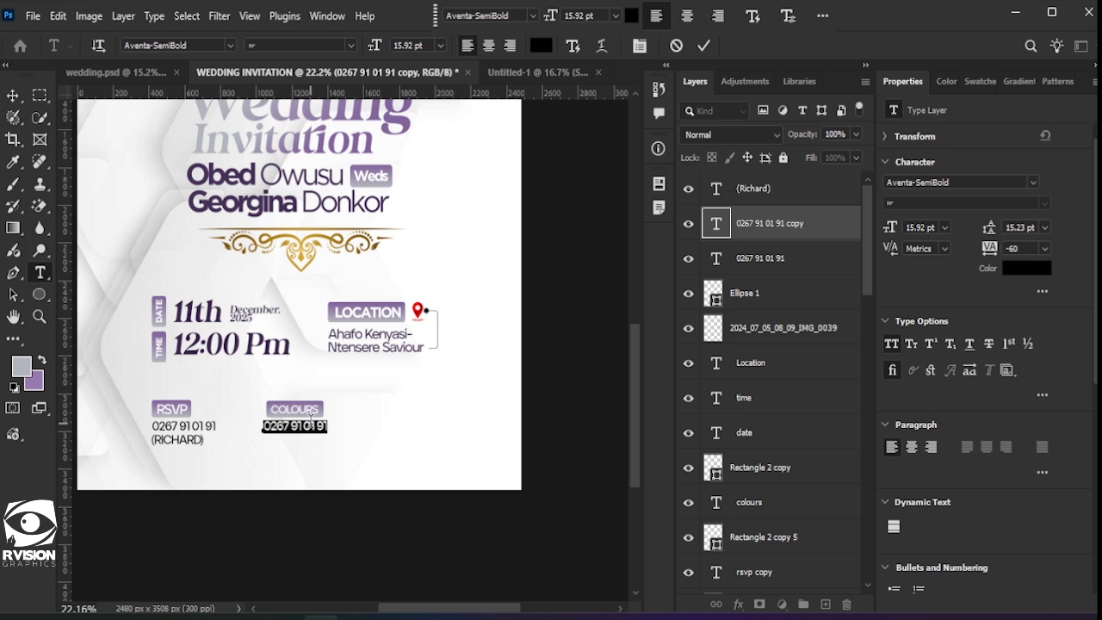
type("WHITE & VIOLET")
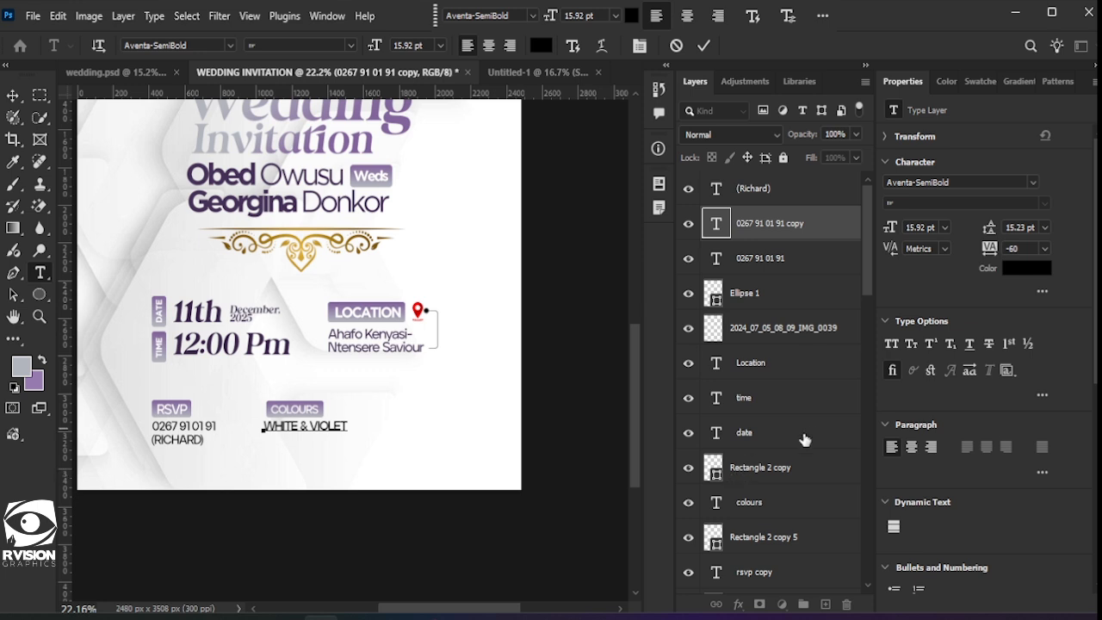
key("ctrl+a")
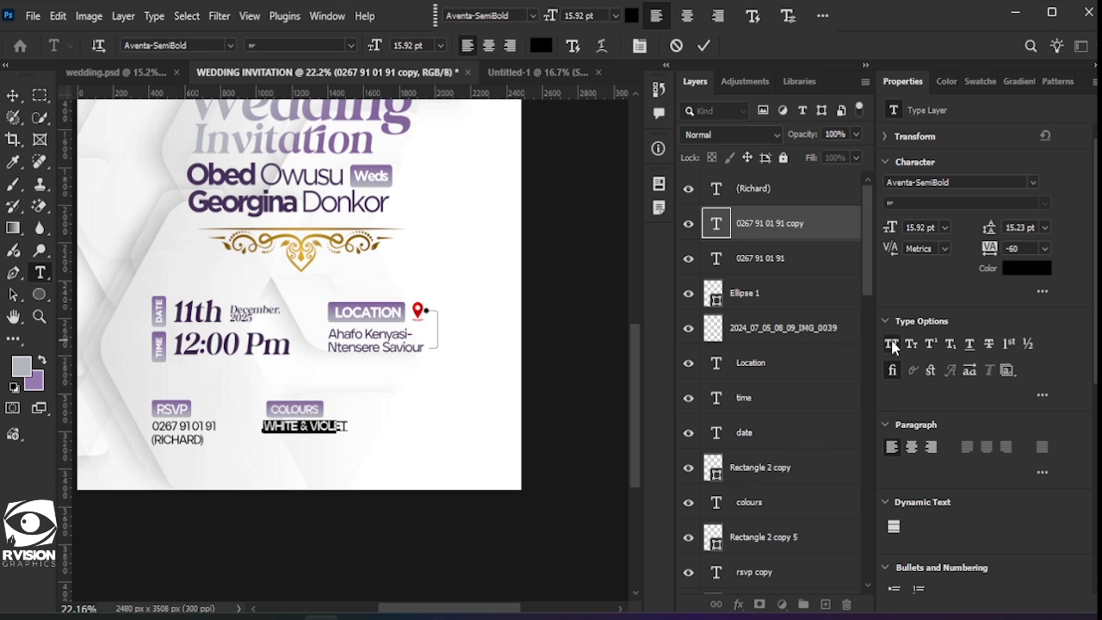
left_click(893, 345)
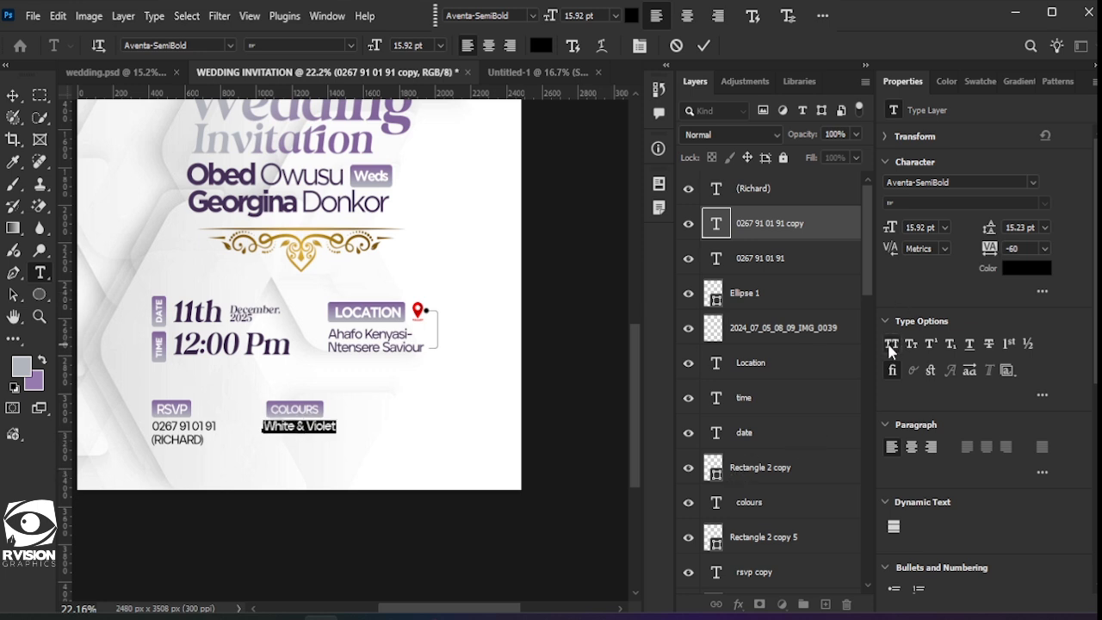
left_click(701, 49)
key("v")
left_click(302, 442)
scroll(303, 443, "down", 3)
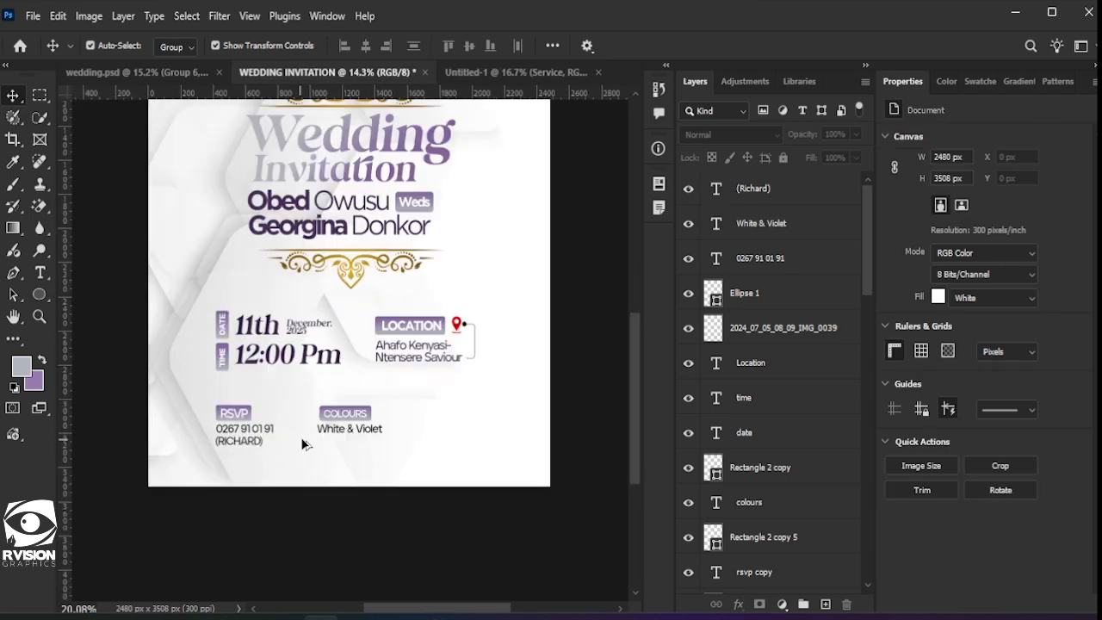
scroll(303, 443, "up", 4)
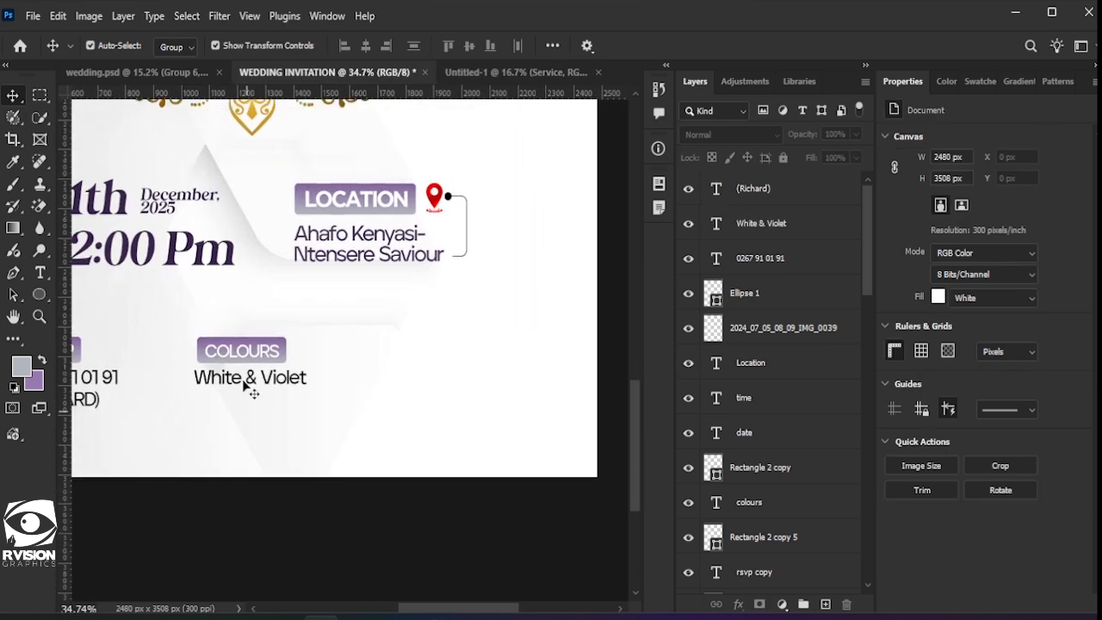
Step: Draw a small white rectangle with a thin black outline below 'White & Violet'
left_click(245, 385)
double_click(243, 382)
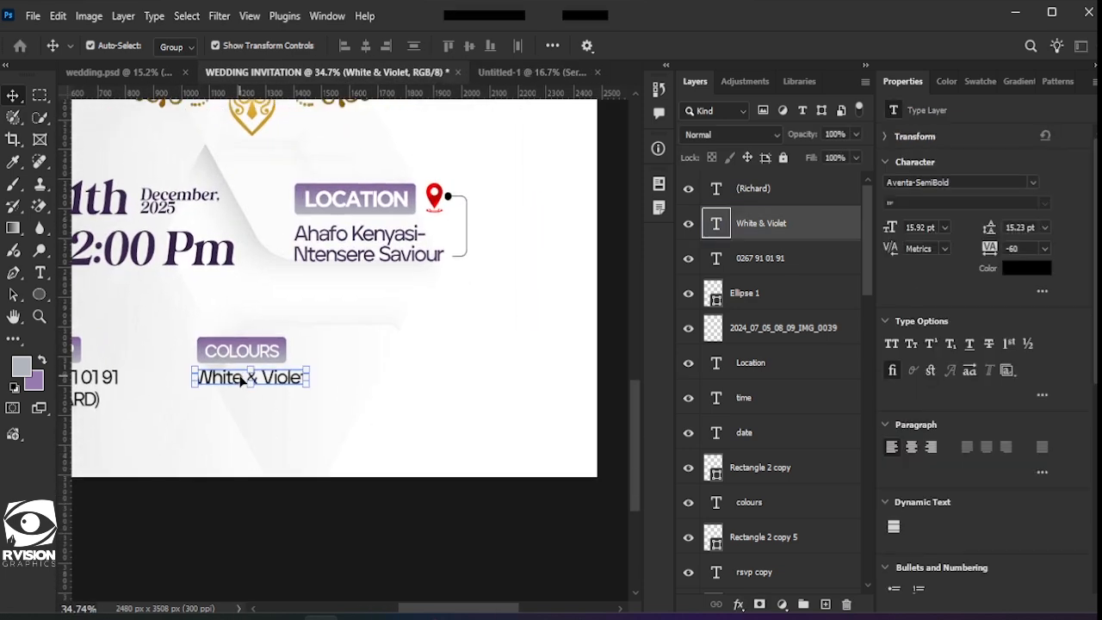
left_click(471, 429)
right_click(43, 295)
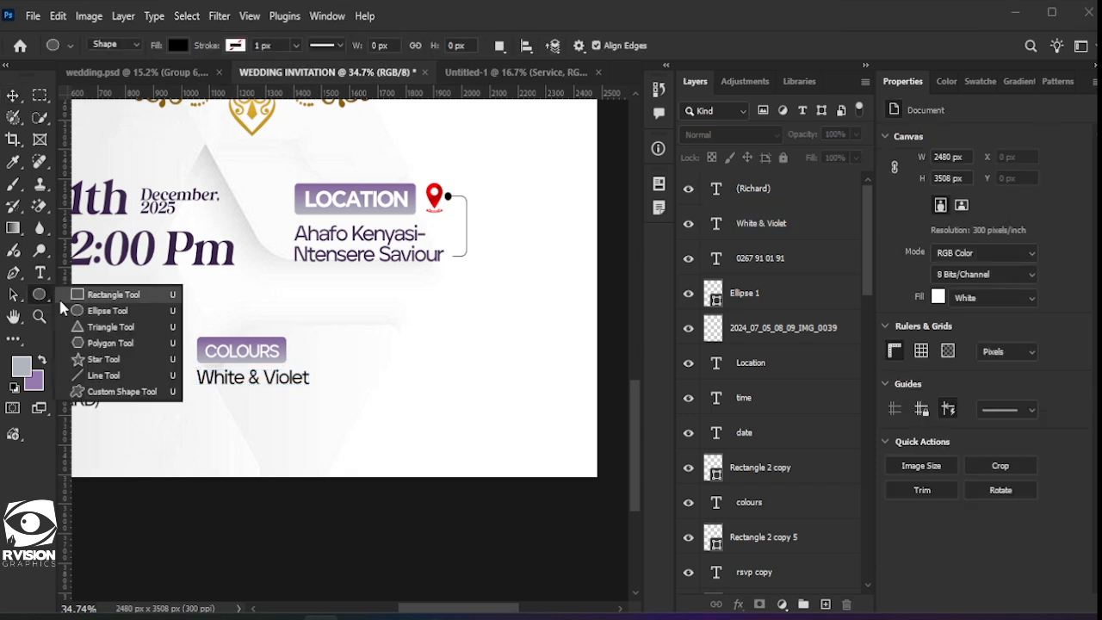
left_click(110, 295)
left_click(178, 45)
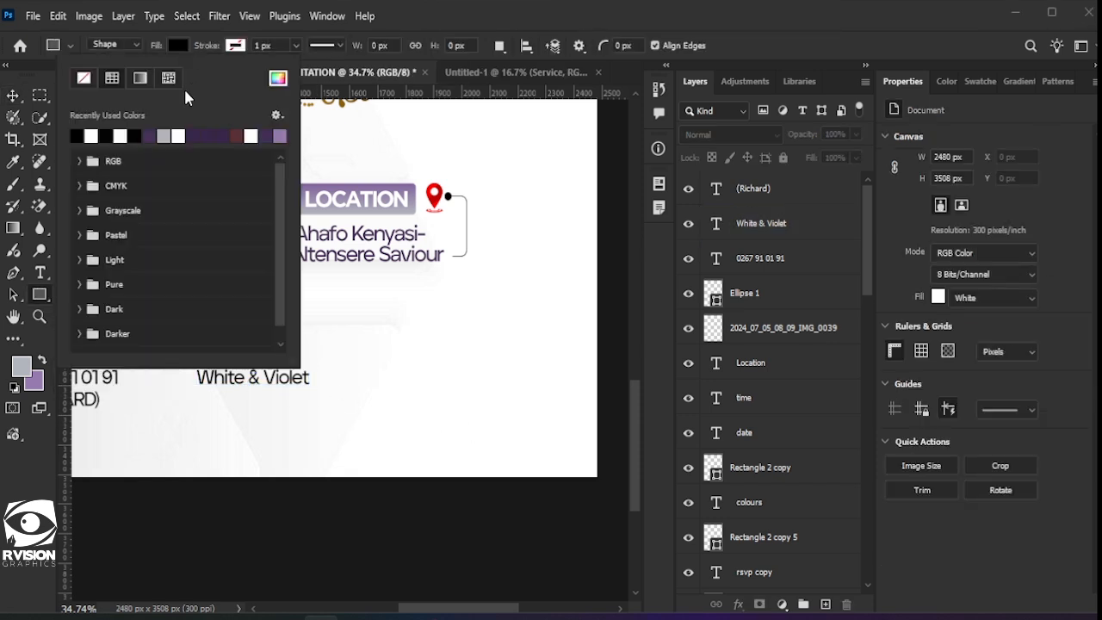
left_click(90, 135)
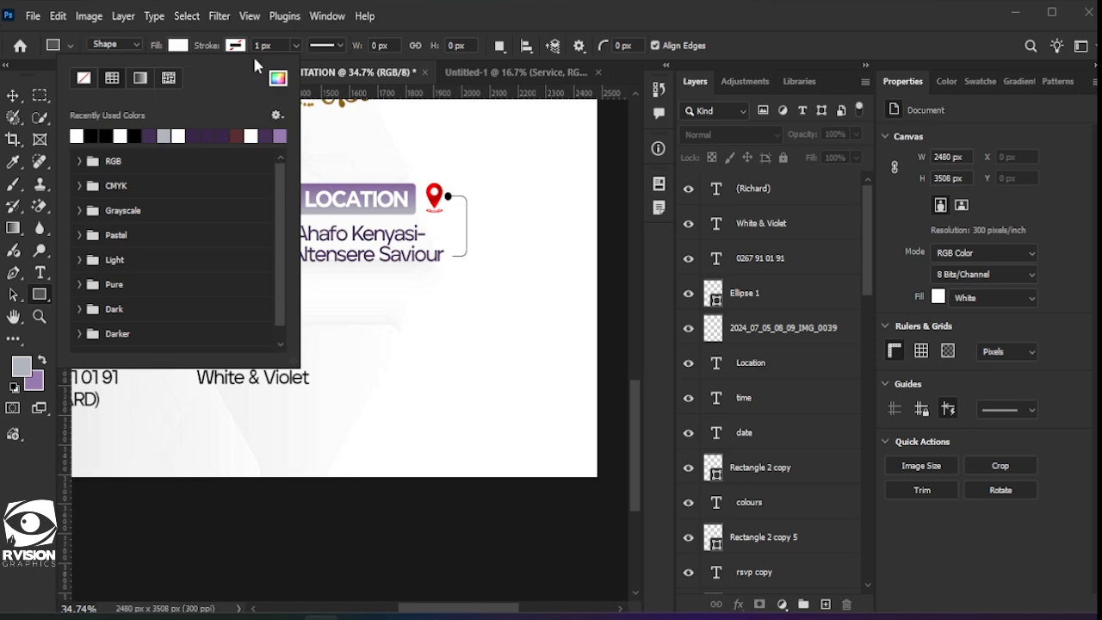
left_click(235, 45)
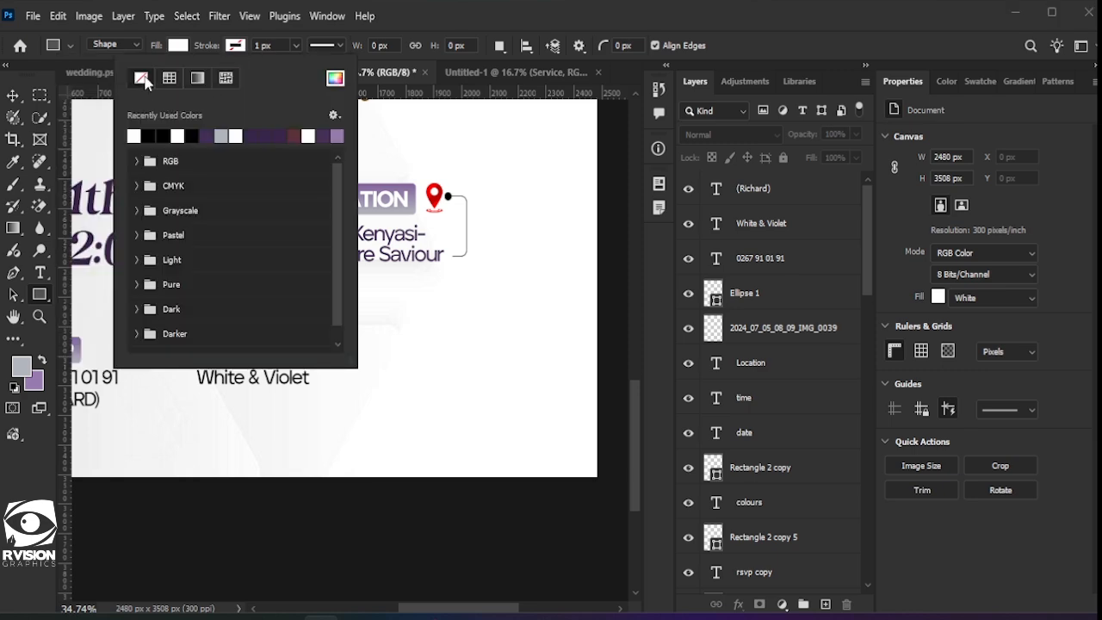
left_click(162, 136)
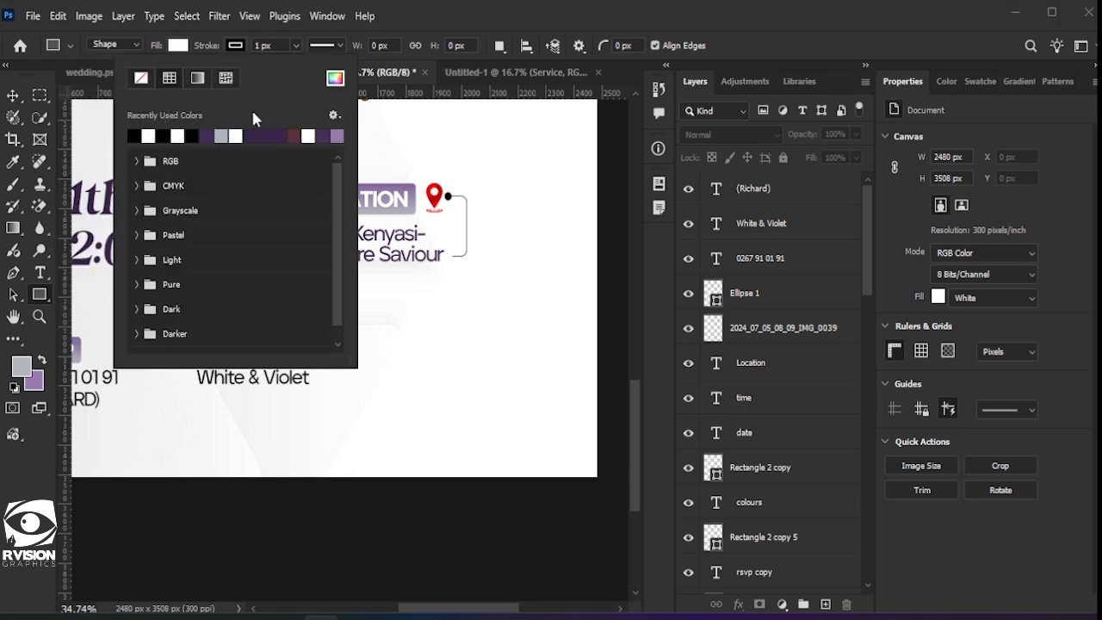
double_click(420, 4)
scroll(184, 429, "down", 1)
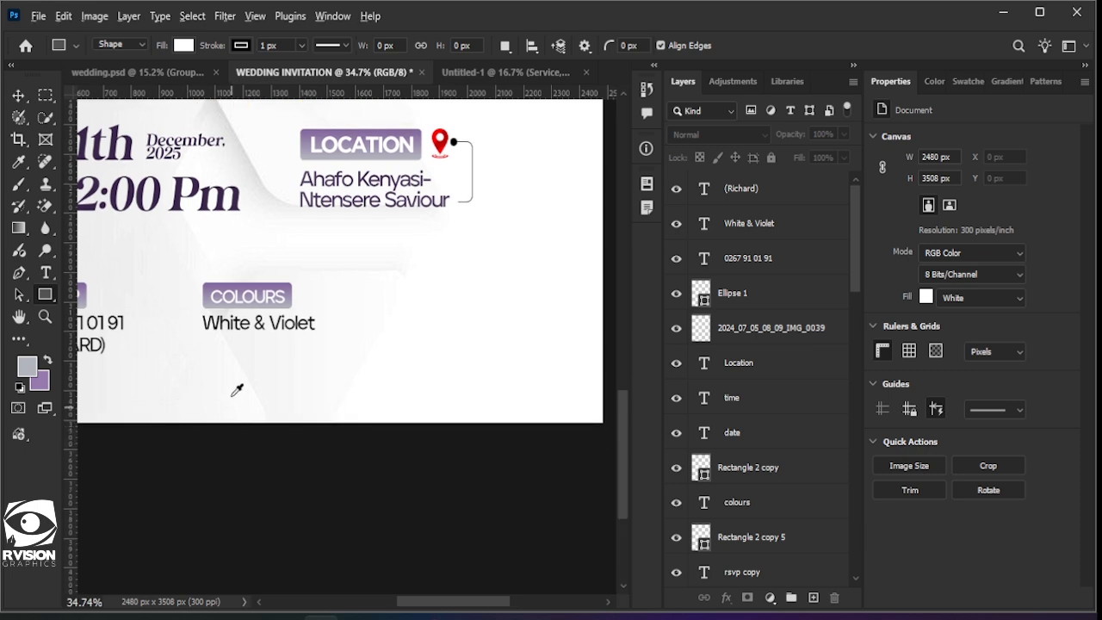
scroll(236, 390, "up", 2, "alt")
scroll(207, 414, "down", 1)
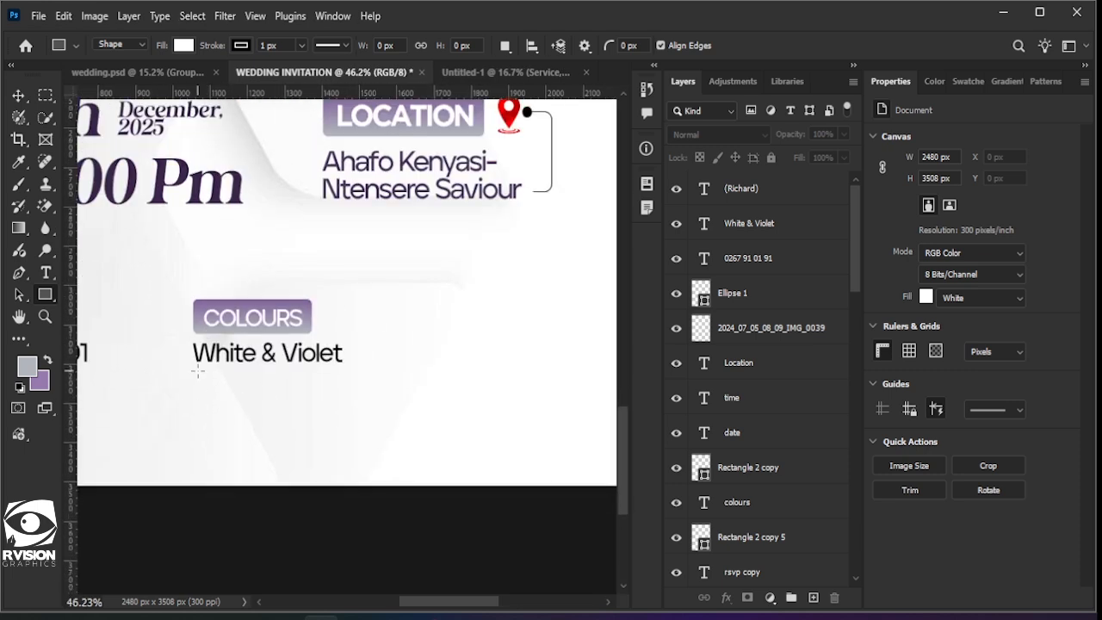
left_click_drag(198, 370, 249, 400)
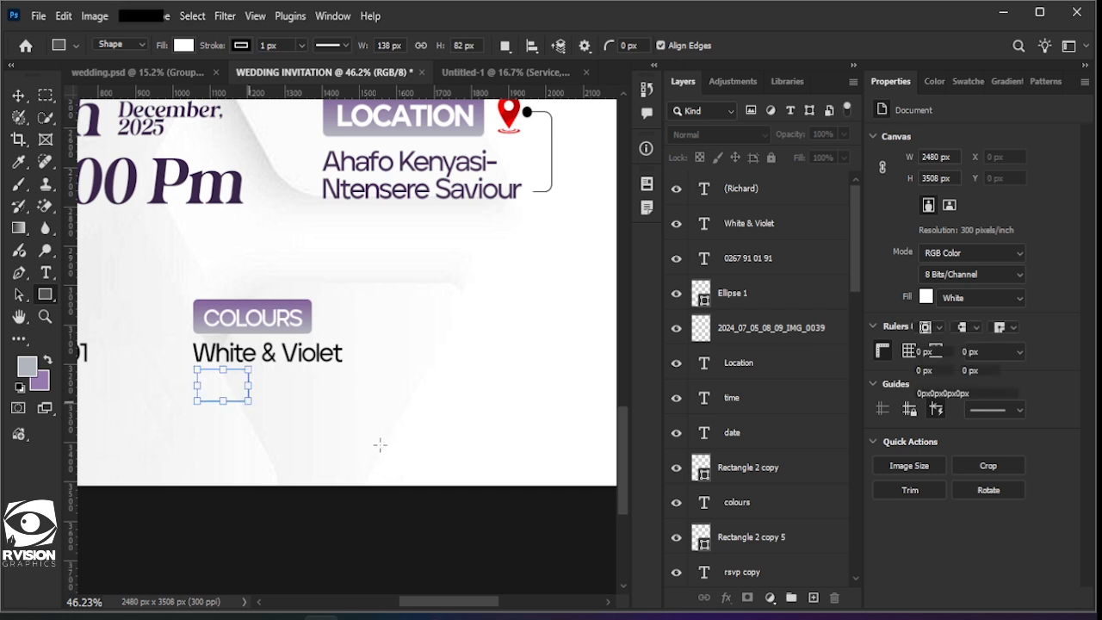
Step: Copy the box to its right with no outline and a light violet #977baf fill
key("v")
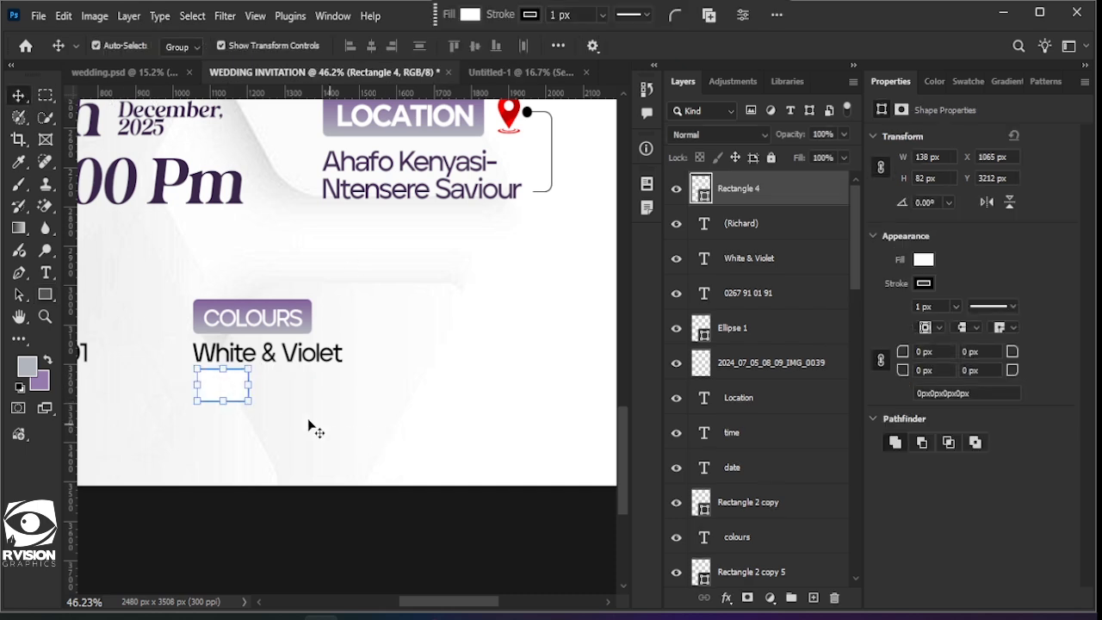
left_click(218, 392)
left_click_drag(231, 390, 299, 393)
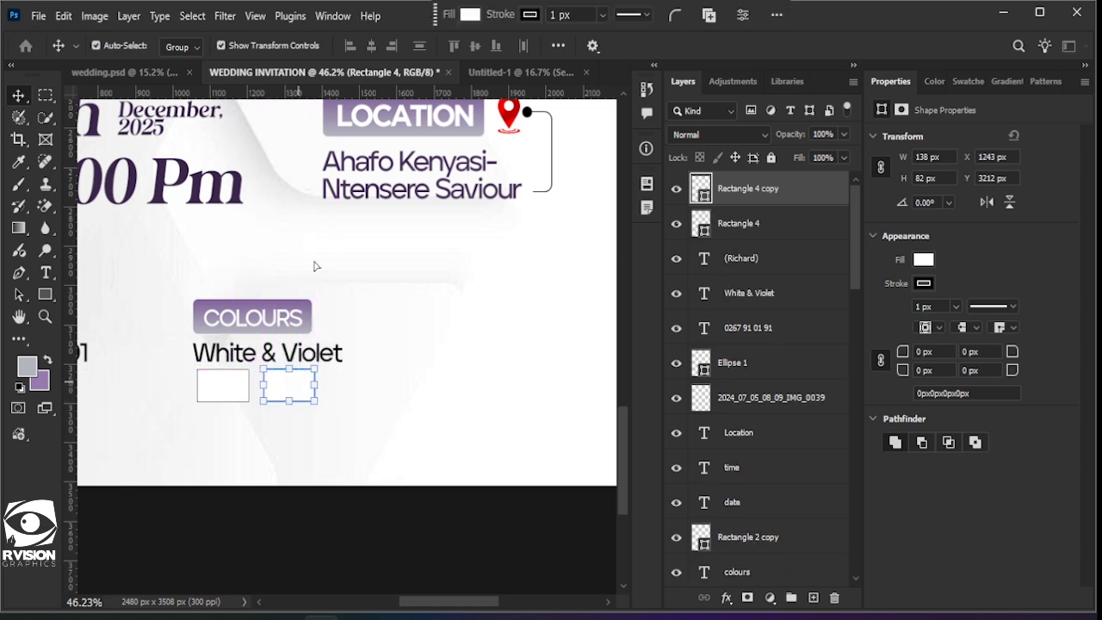
left_click(531, 16)
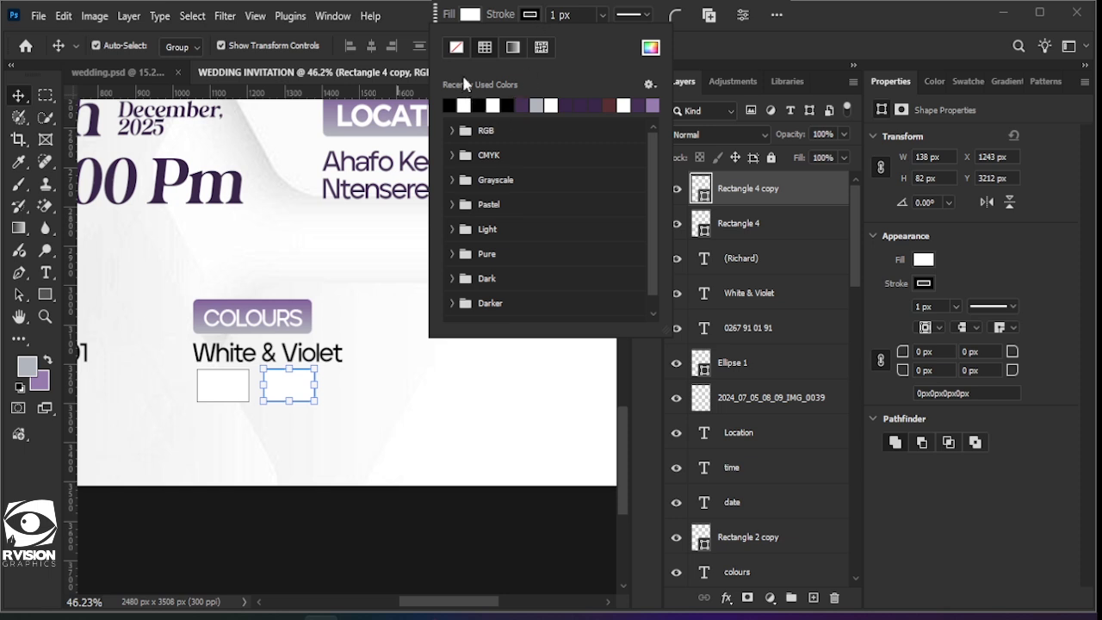
left_click(456, 50)
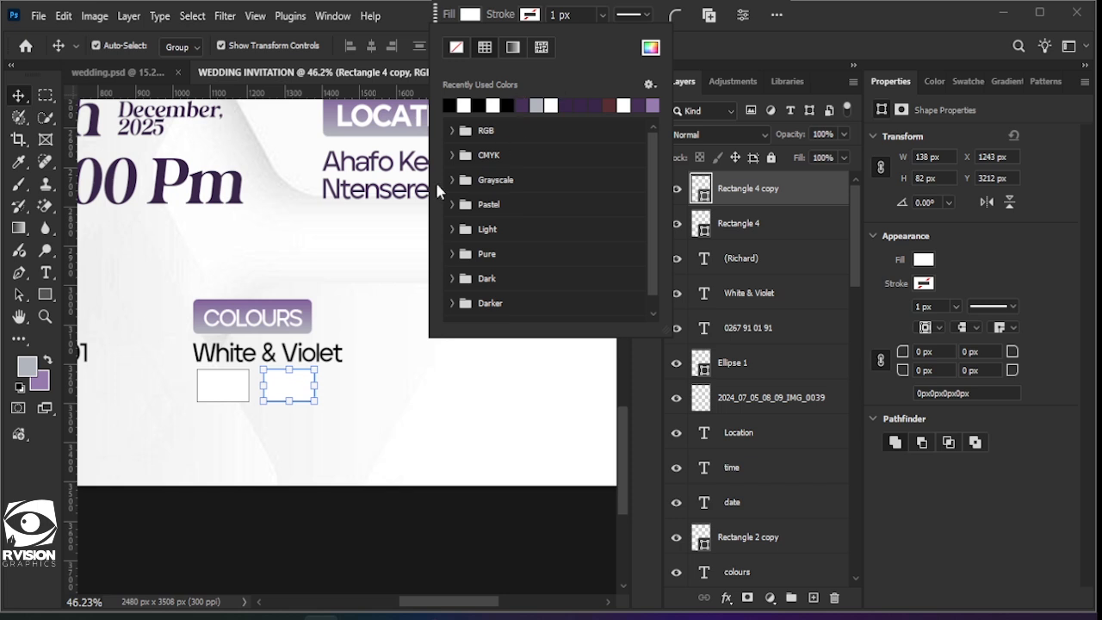
left_click(524, 106)
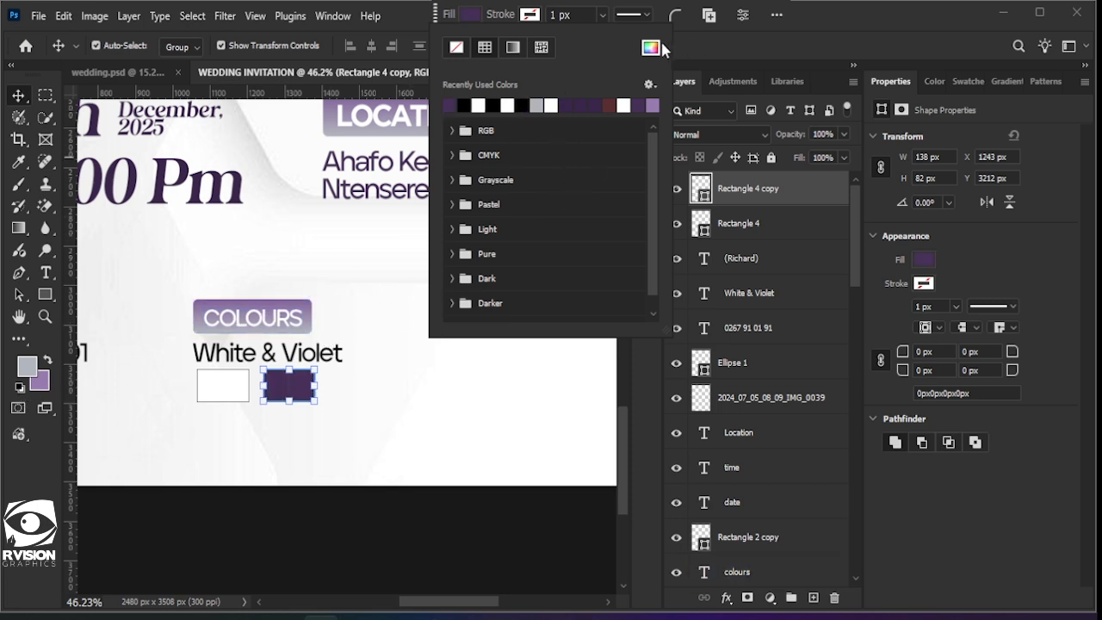
left_click(656, 48)
left_click(730, 187)
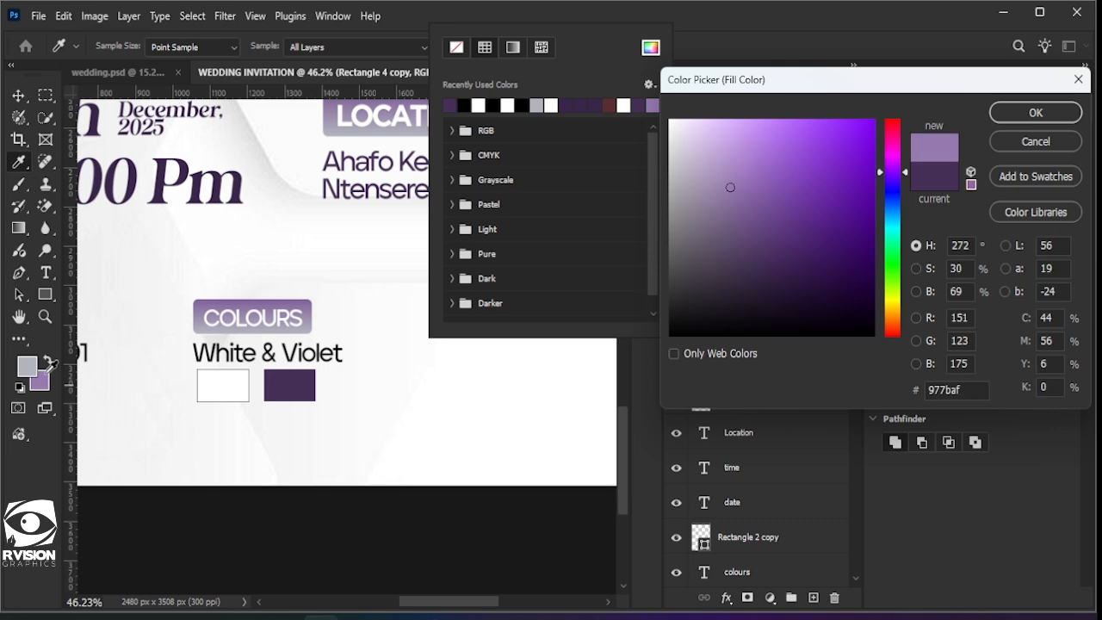
left_click(1016, 110)
left_click(394, 406)
Step: Select the RSVP and COLOURS elements together to check the finished block, then deselect
scroll(379, 403, "down", 5)
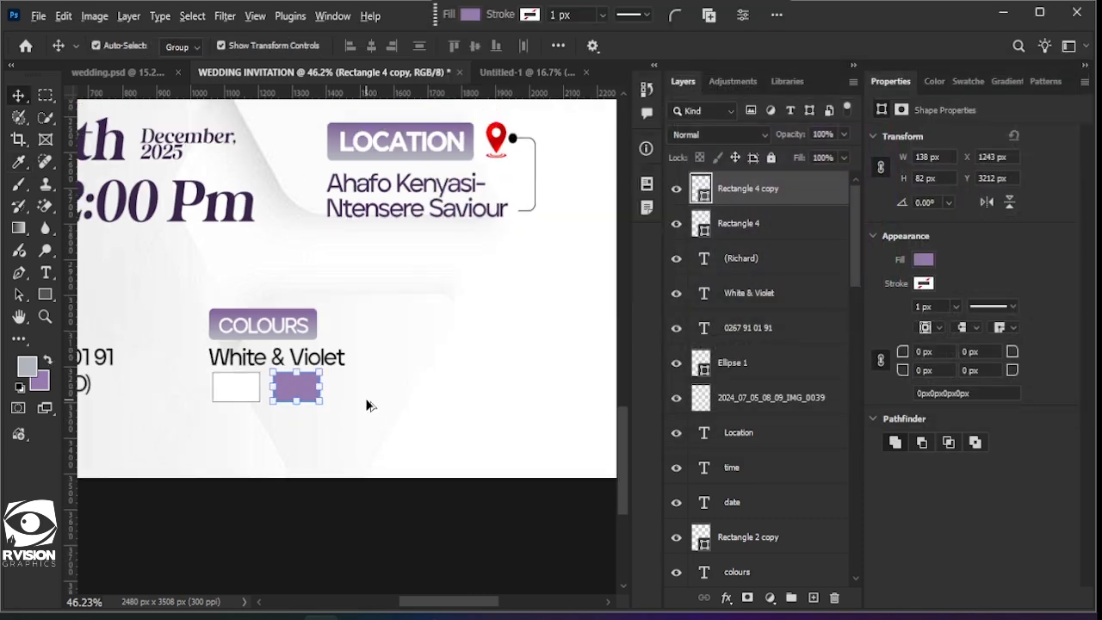
scroll(370, 408, "down", 3)
left_click(387, 407)
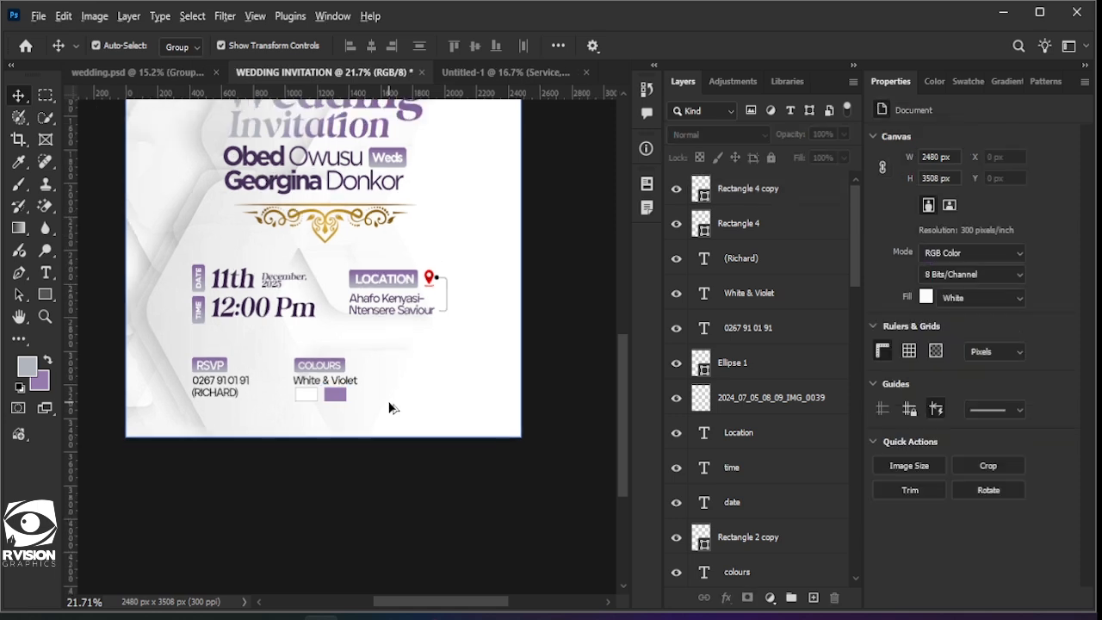
scroll(389, 401, "up", 2)
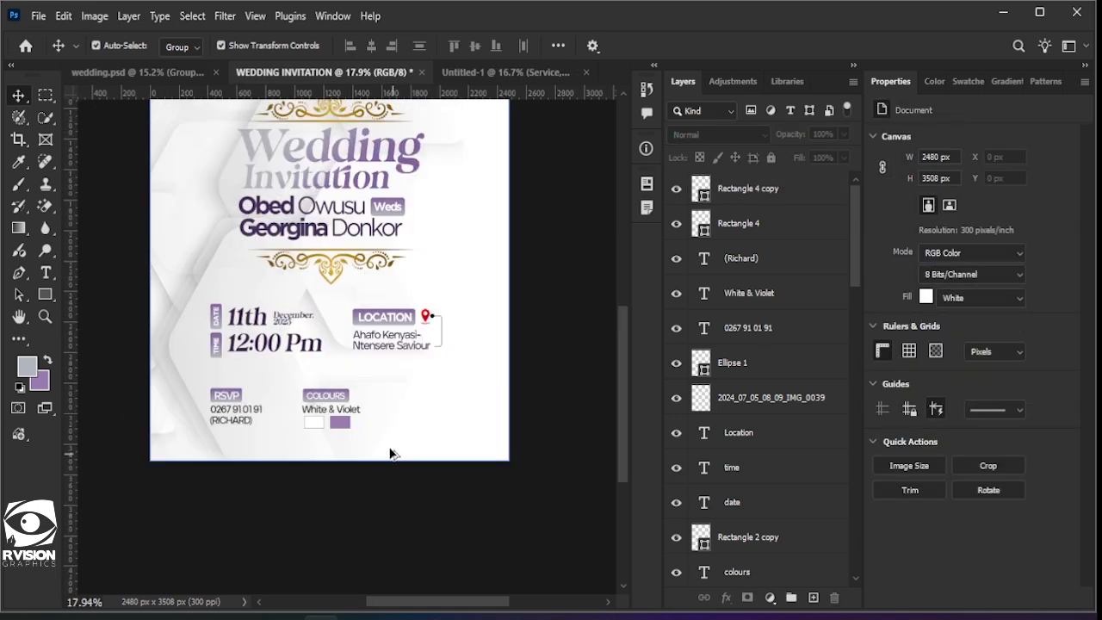
scroll(390, 453, "down", 2)
left_click_drag(403, 441, 245, 403)
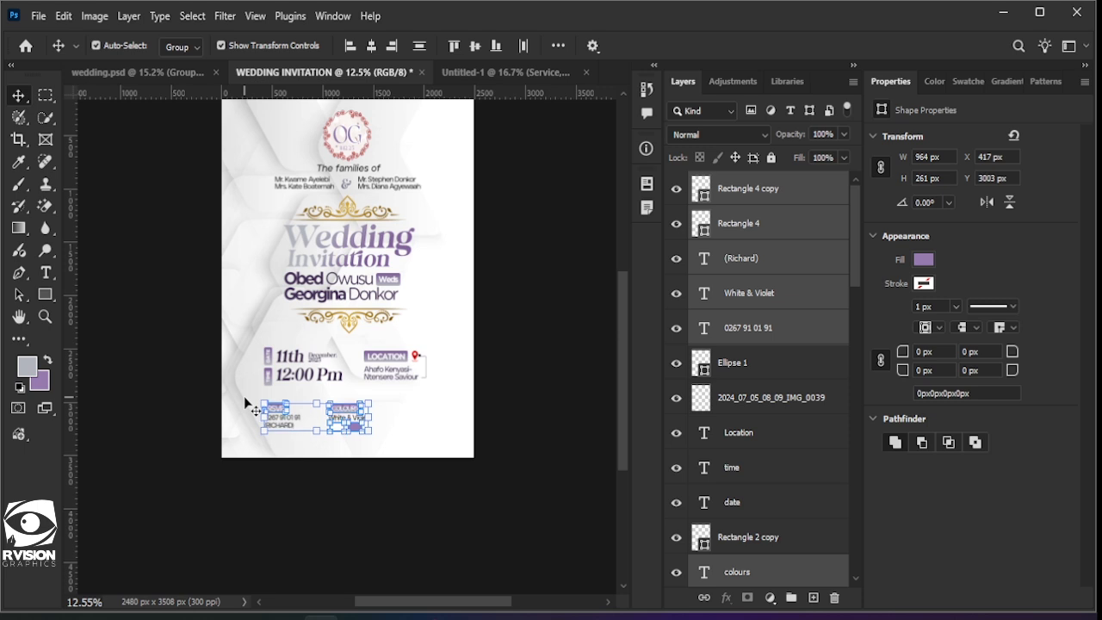
left_click(478, 448)
scroll(555, 467, "up", 2)
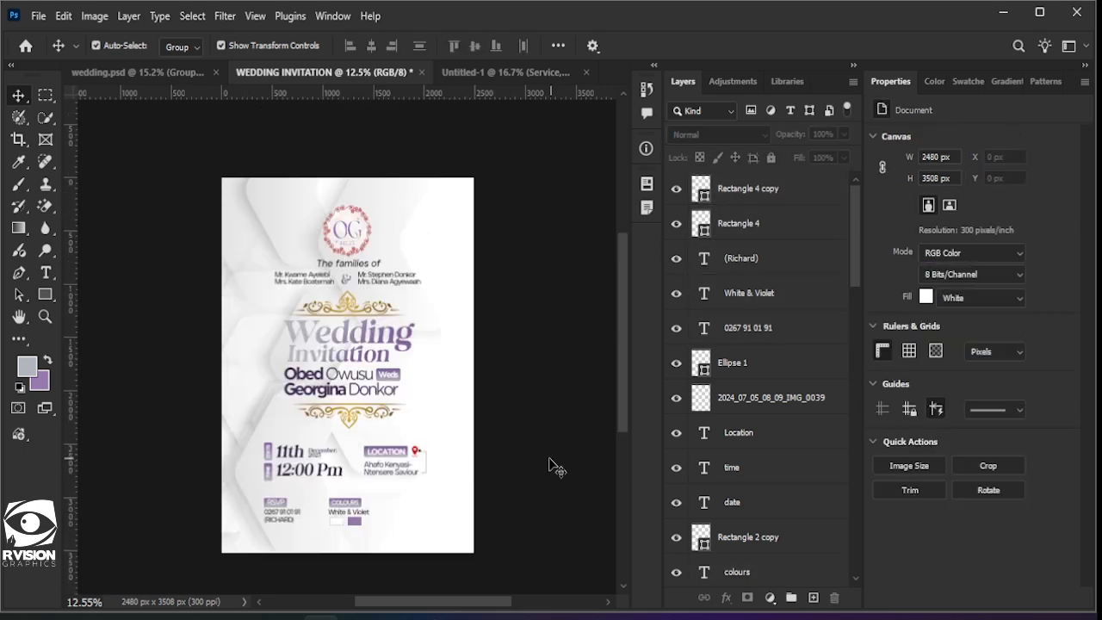
scroll(491, 438, "up", 2)
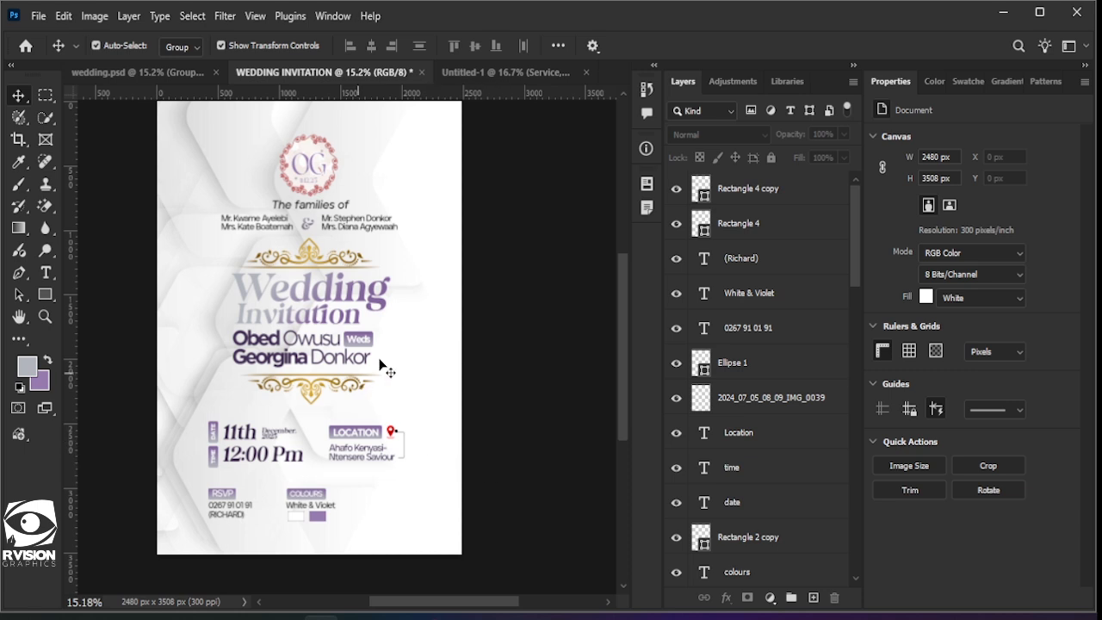
scroll(499, 459, "down", 1)
scroll(438, 423, "up", 2)
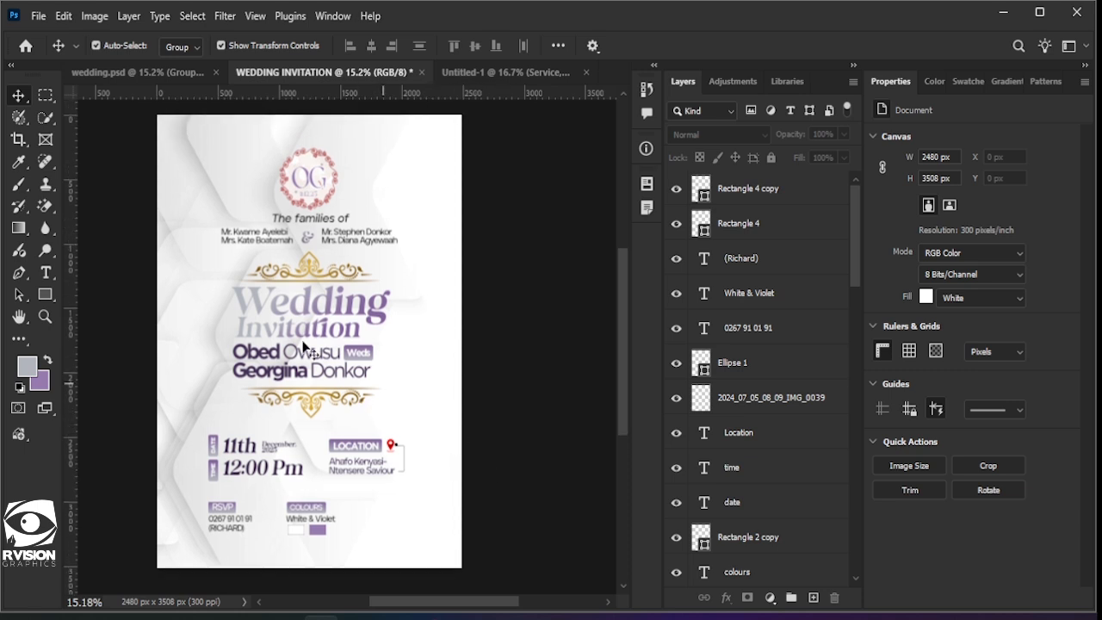
Step: Set up the Ellipse tool with no fill and a purple gradient stroke
left_click(49, 301)
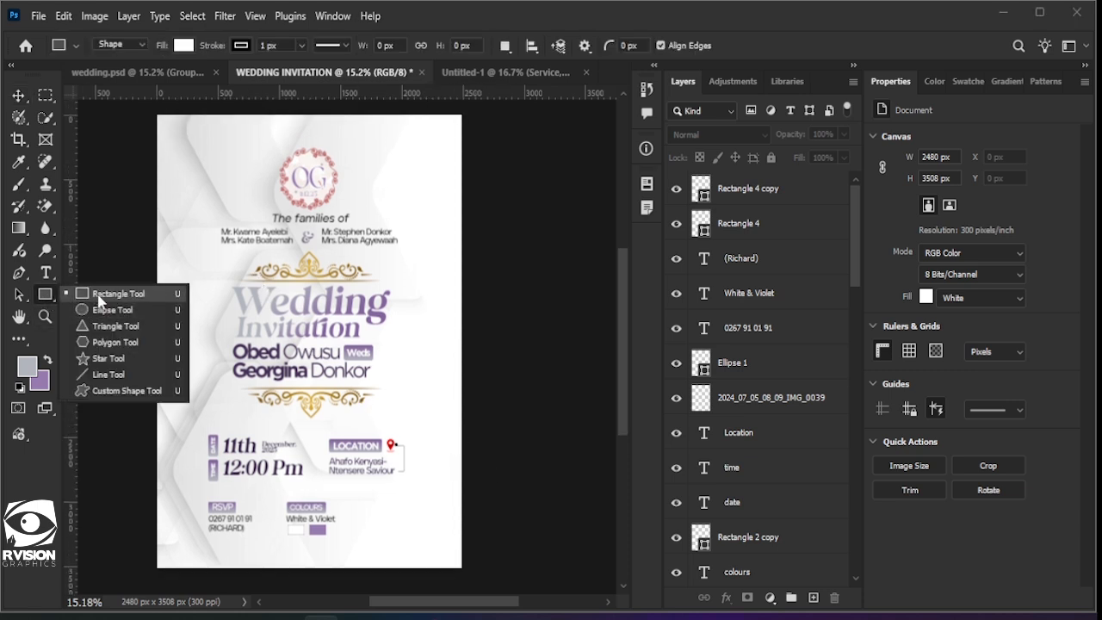
left_click(98, 297)
left_click(46, 296)
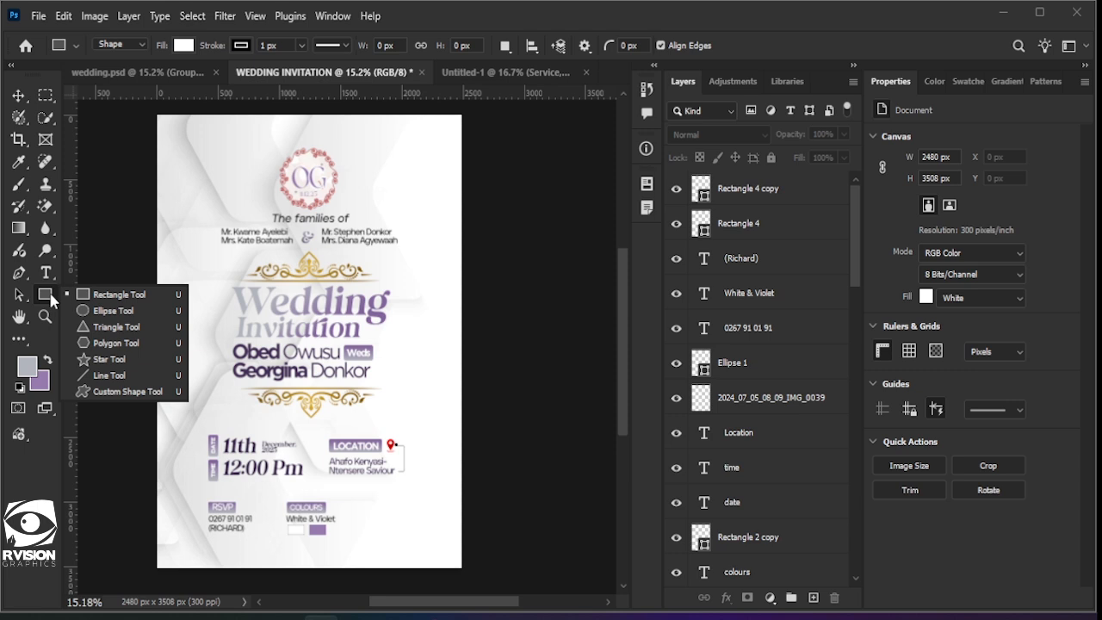
left_click(110, 295)
left_click(183, 46)
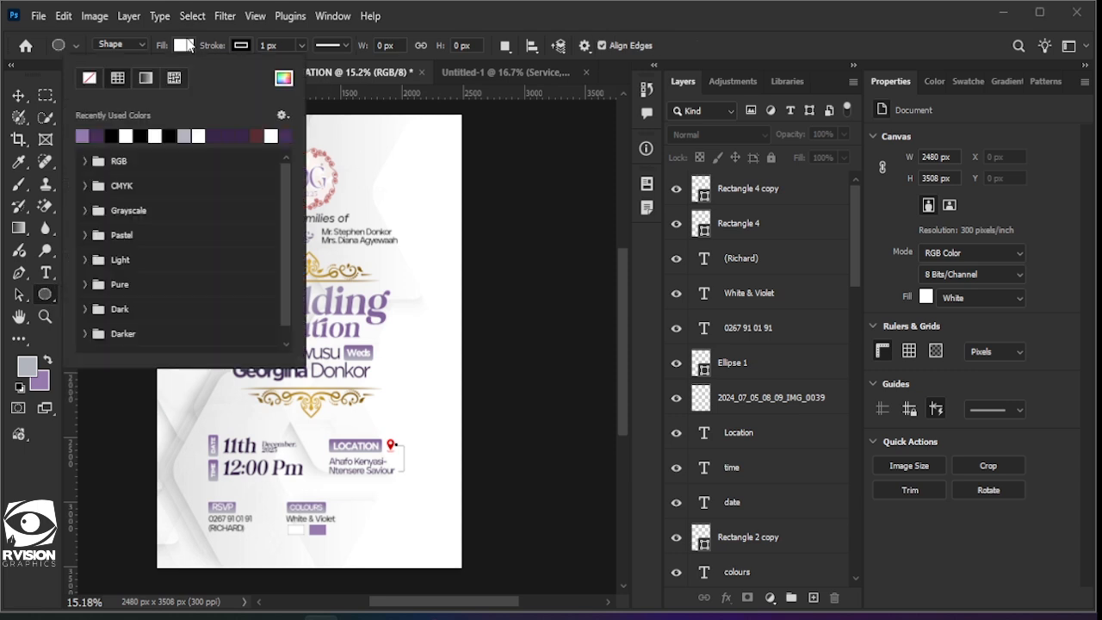
left_click(237, 47)
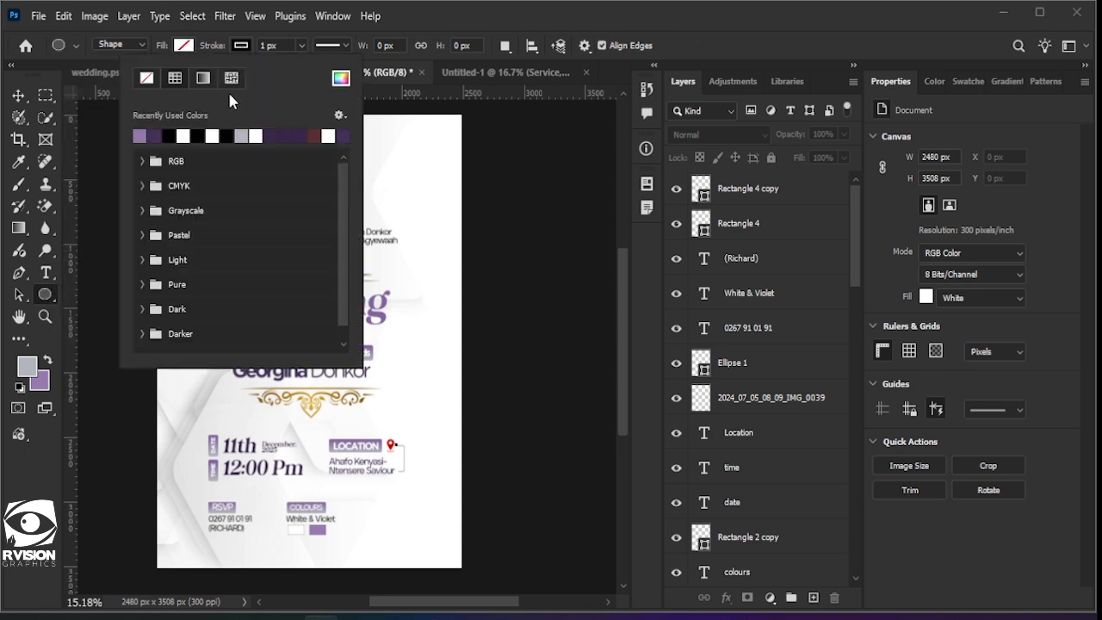
left_click(204, 79)
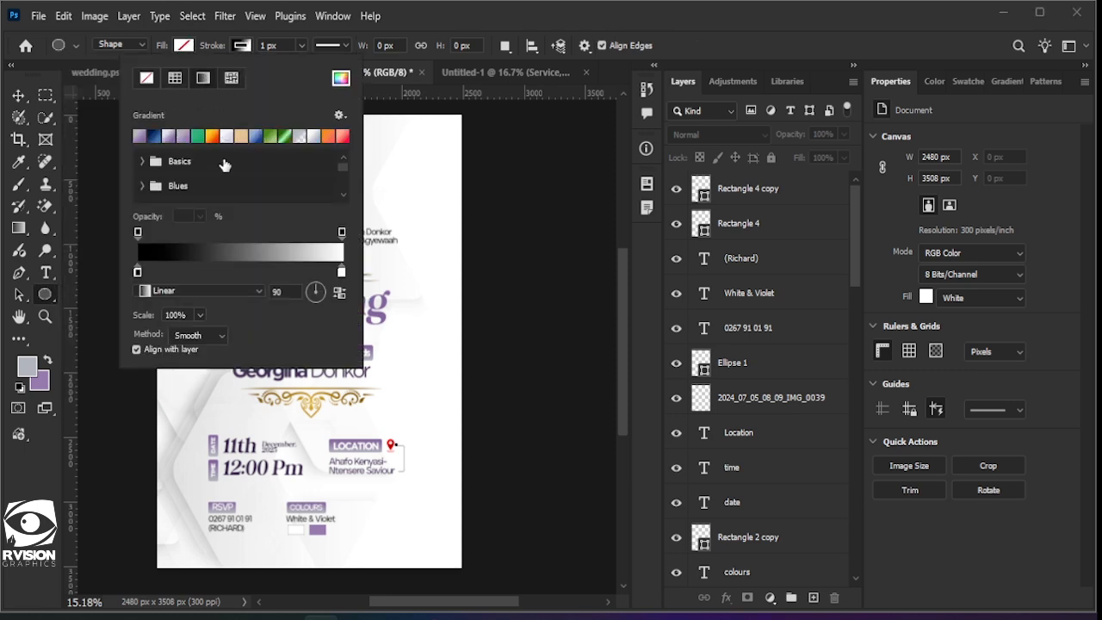
left_click(167, 134)
left_click(409, 183)
Step: Draw a large ellipse with a 180 px stroke and move it toward the top-right corner
scroll(372, 154, "up", 3)
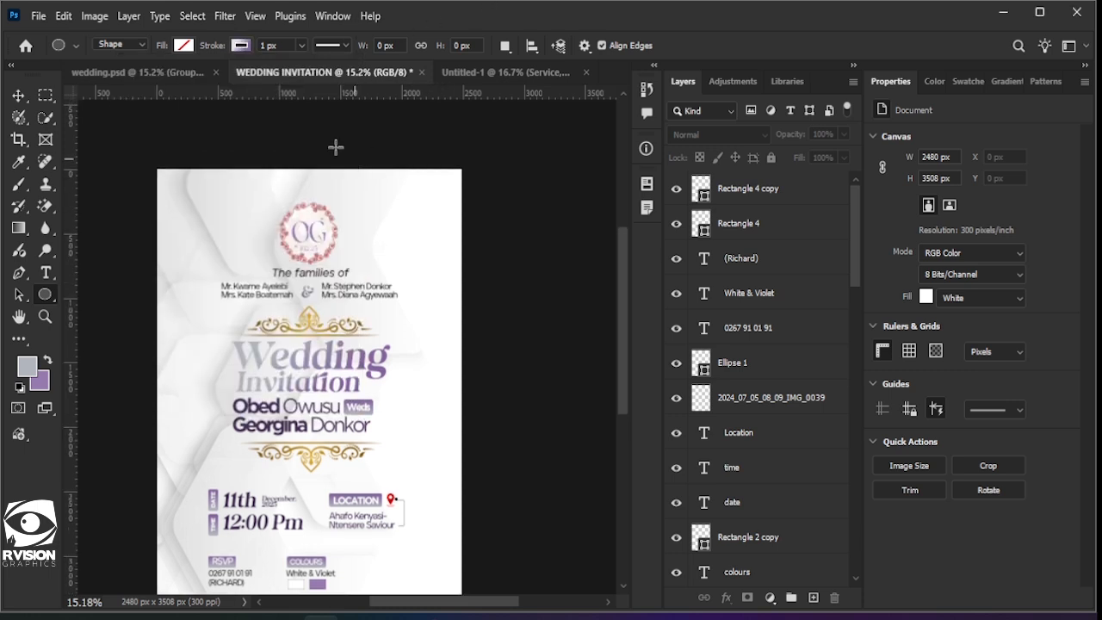
left_click_drag(335, 146, 556, 369)
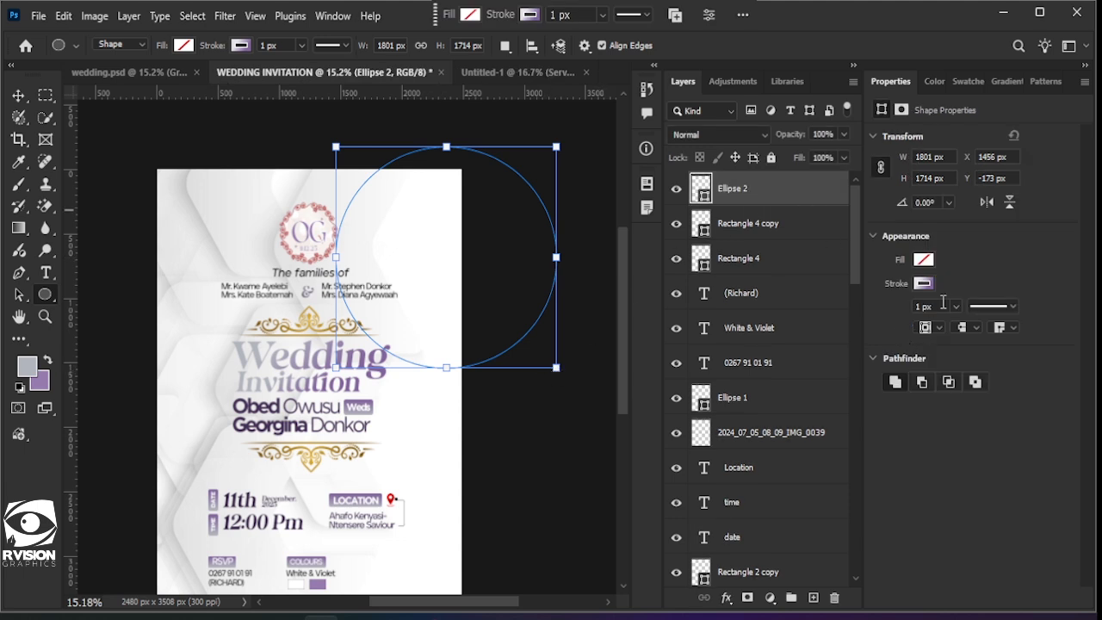
left_click(958, 308)
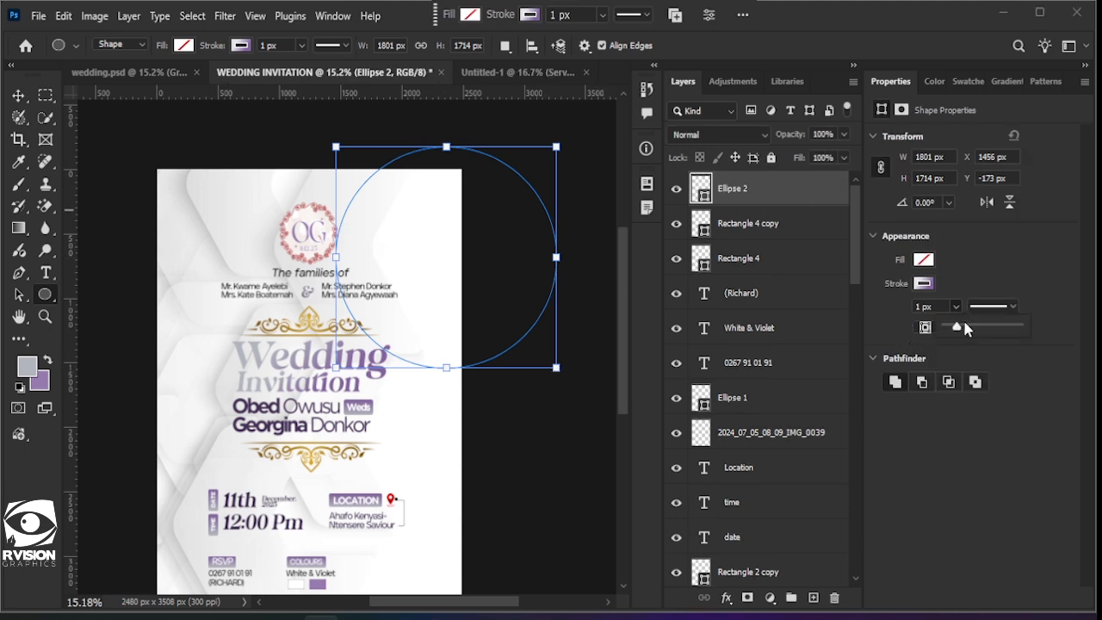
left_click_drag(957, 326, 982, 330)
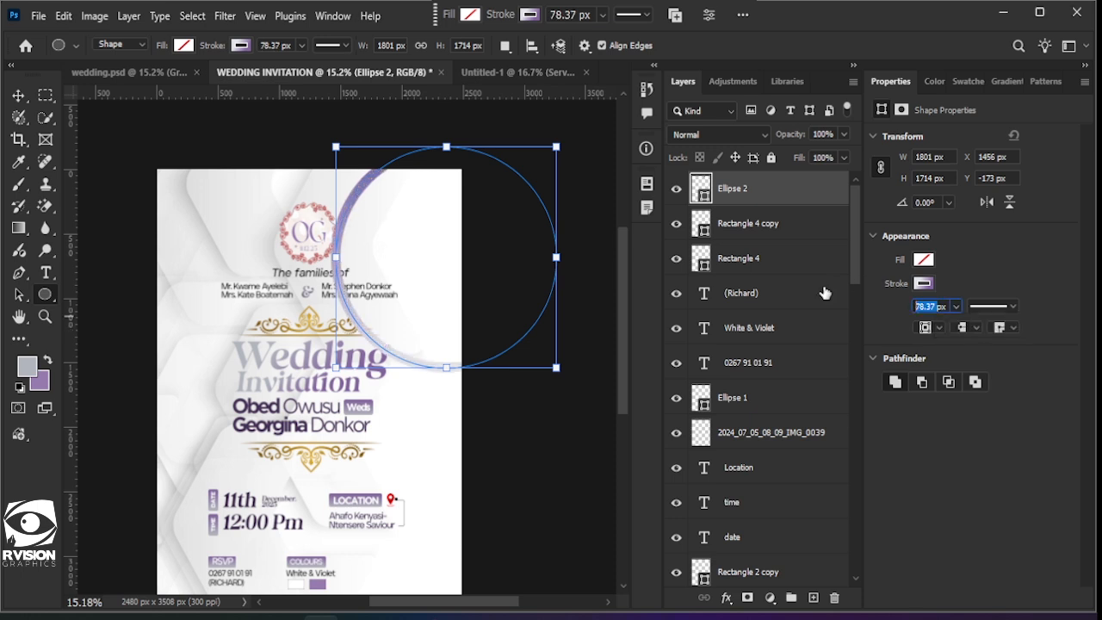
type("140")
key("Return")
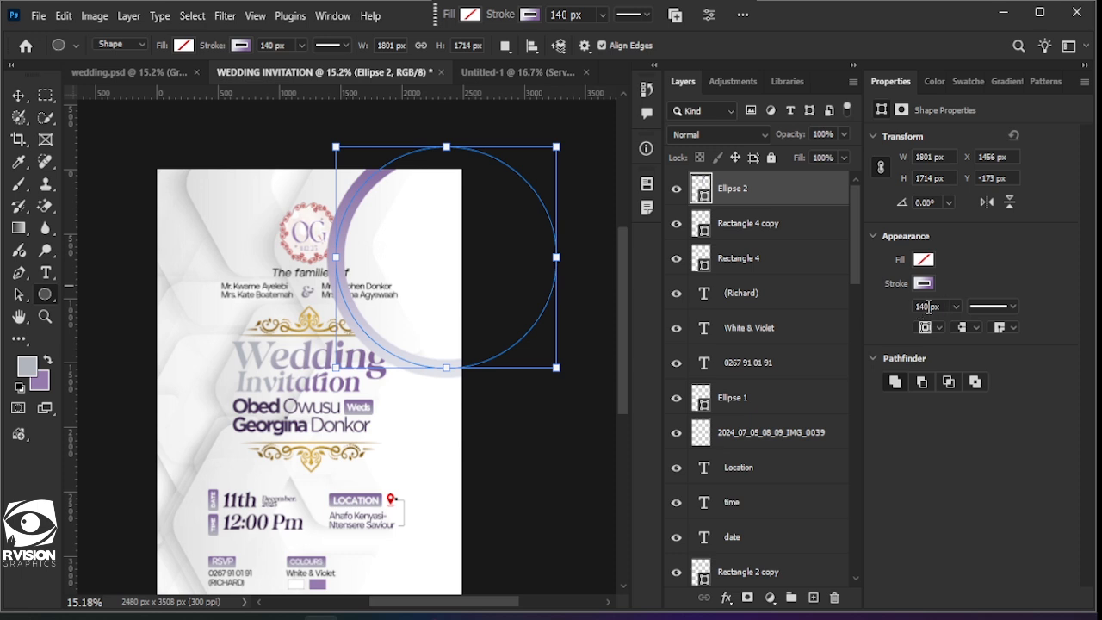
type("180")
key("Return")
left_click(18, 95)
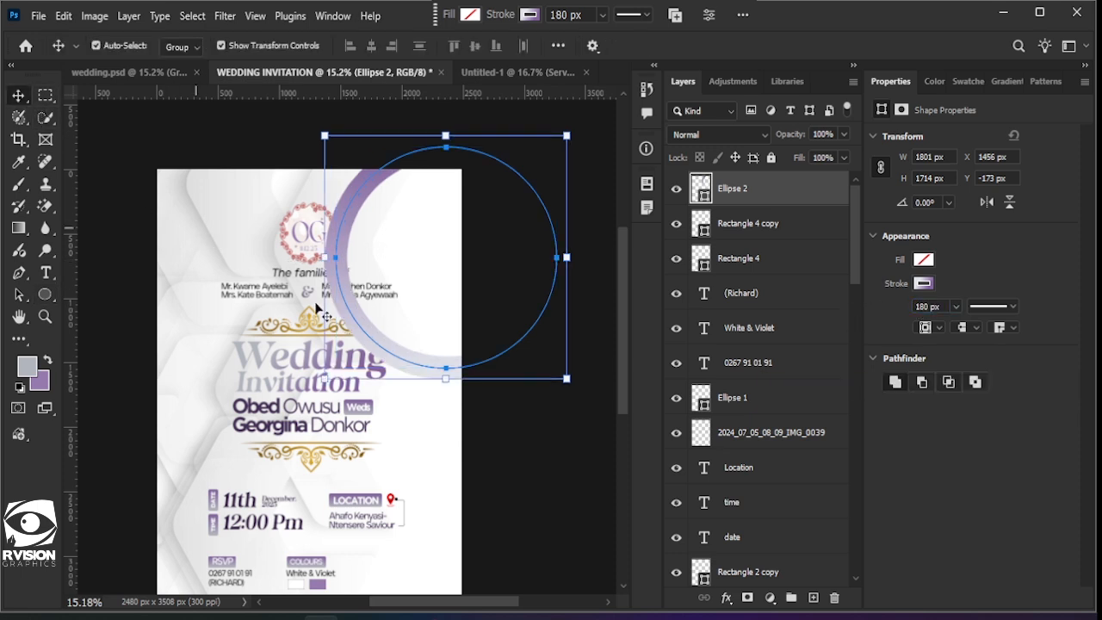
left_click_drag(371, 341, 425, 311)
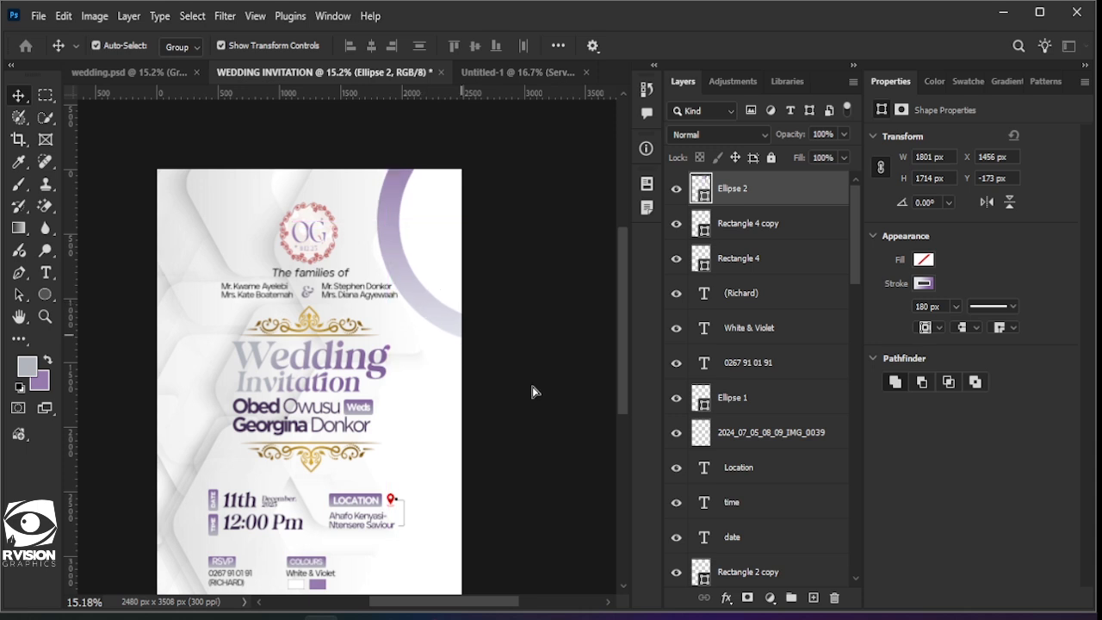
Step: Free-transform the violet ring narrower and smaller, then commit the new size
key("ctrl+t")
left_click_drag(497, 319, 497, 312)
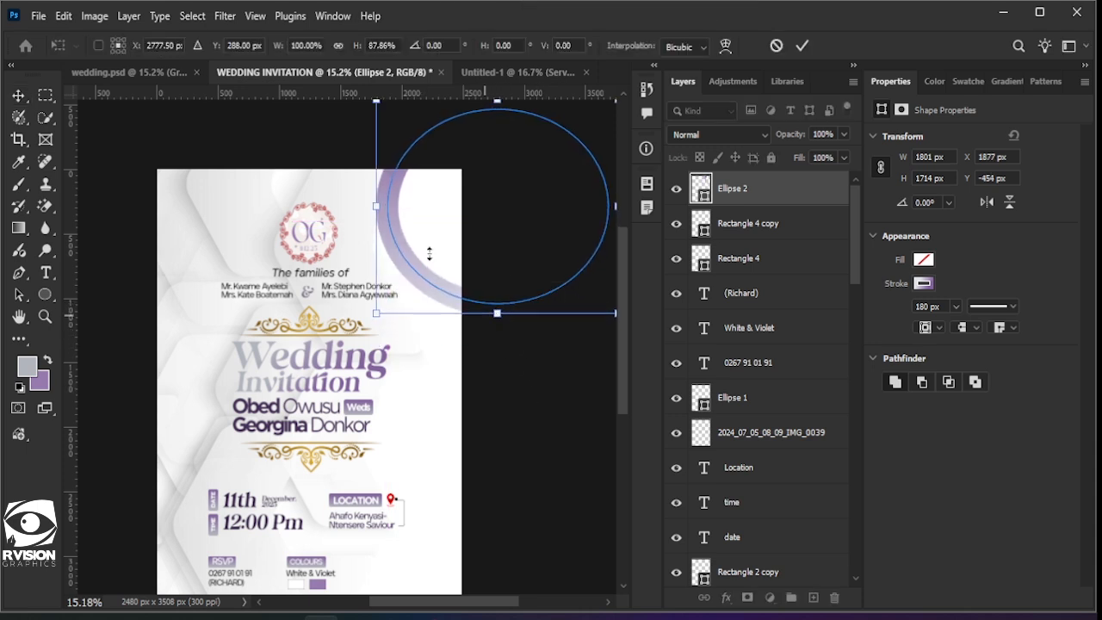
left_click_drag(376, 207, 394, 206)
scroll(543, 312, "down", 4)
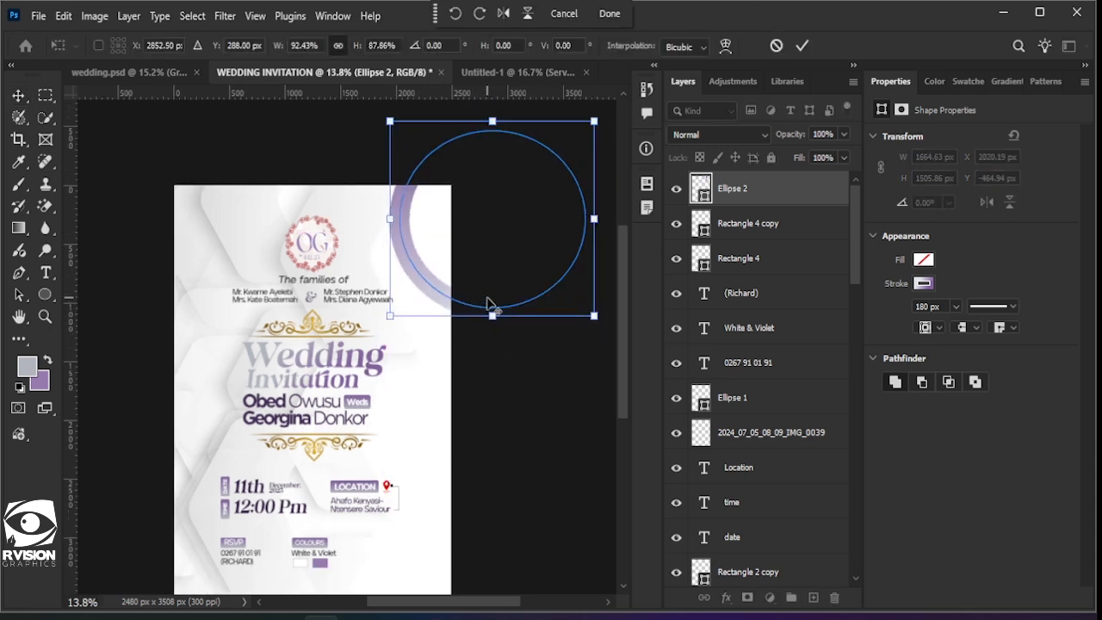
left_click_drag(484, 328, 476, 324)
scroll(389, 297, "up", 3)
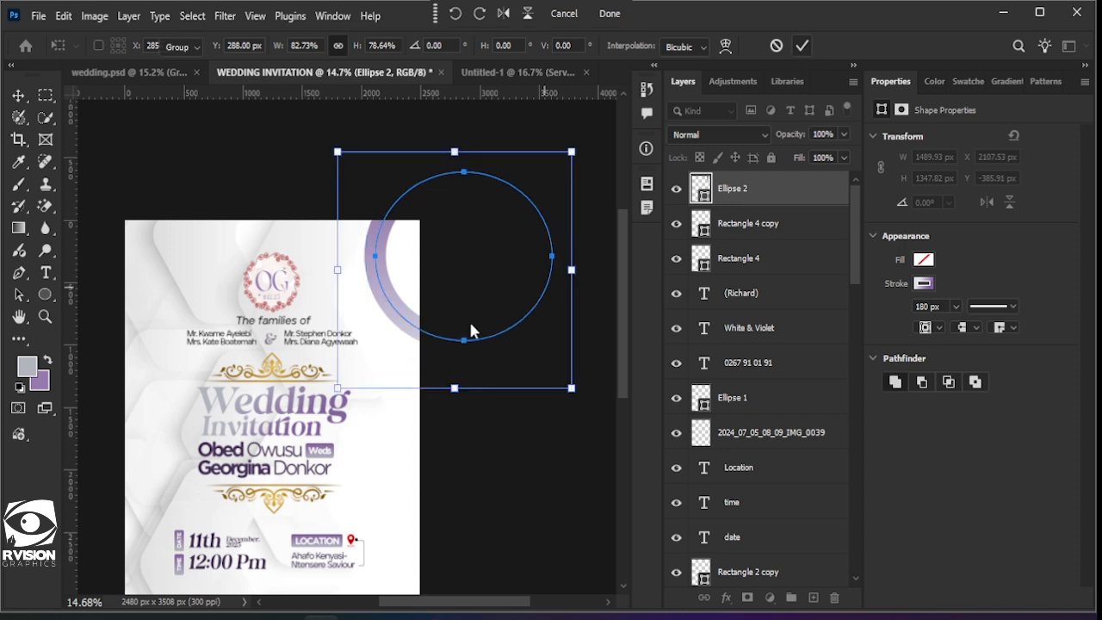
key("Return")
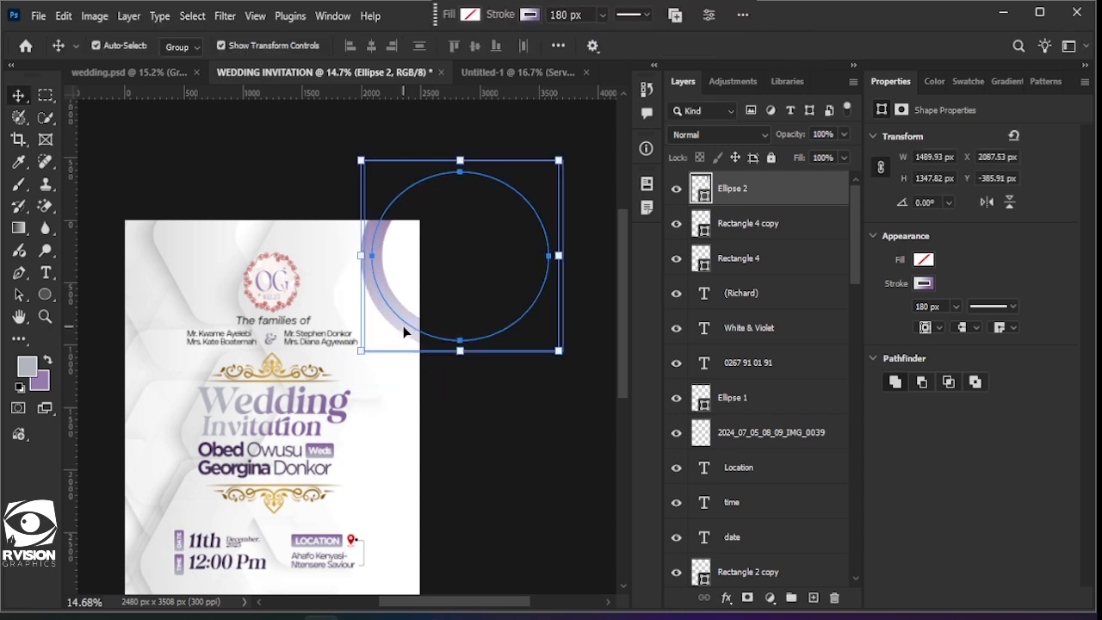
Step: Deselect the ring after checking the Ellipse 1 and download (99) layers
left_click(531, 470)
scroll(531, 465, "down", 2)
scroll(531, 465, "down", 2)
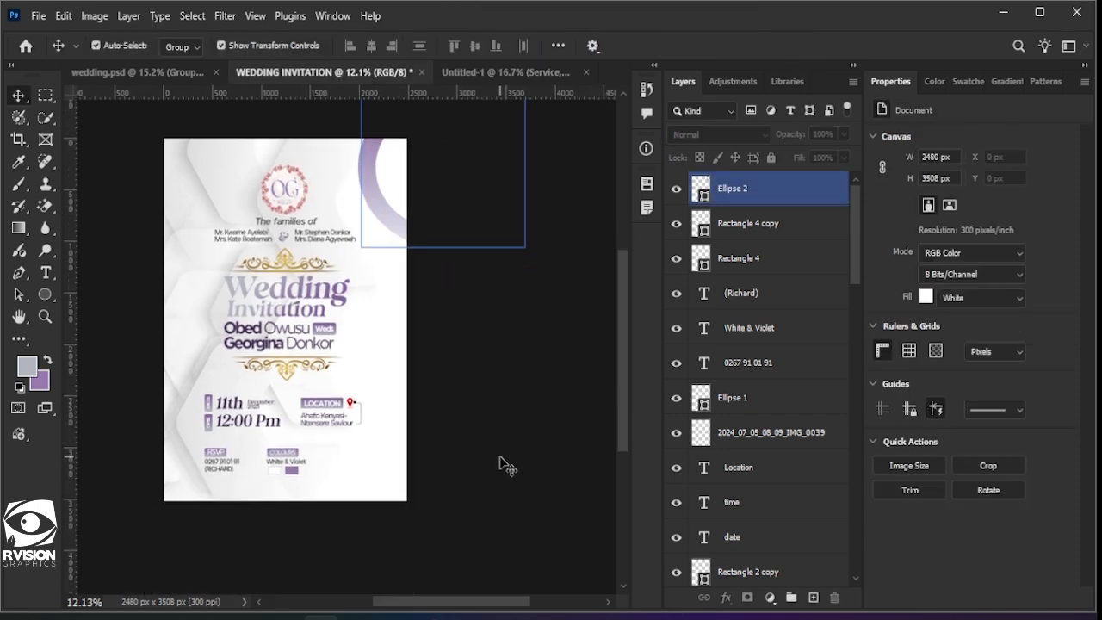
left_click(532, 464)
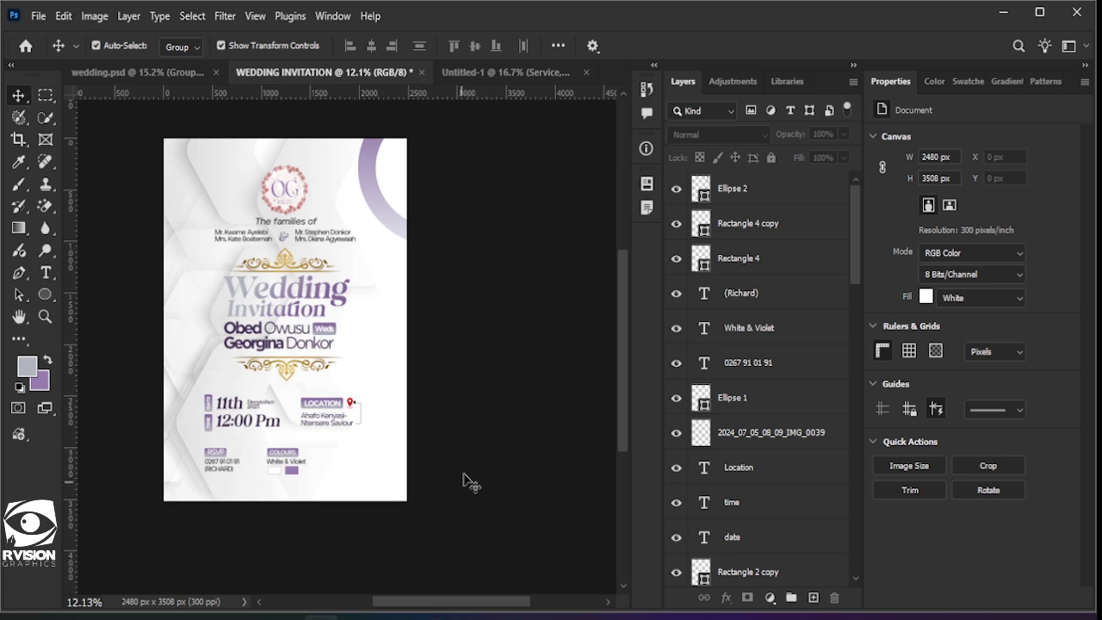
scroll(457, 478, "up", 1)
scroll(359, 398, "up", 2)
left_click(793, 397)
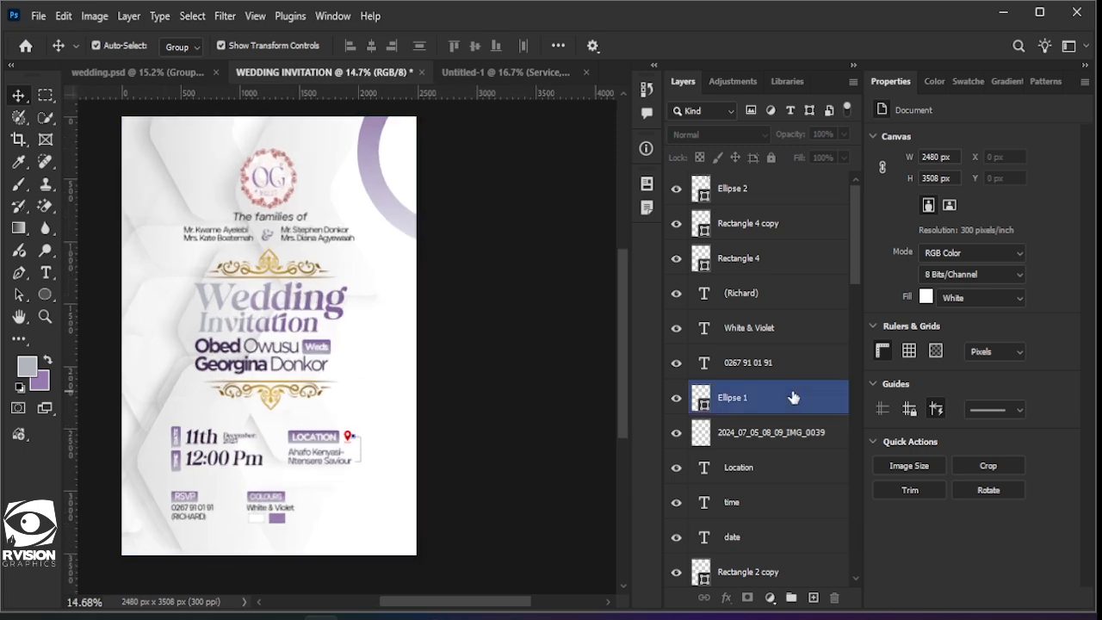
scroll(784, 435, "down", 10)
left_click(769, 537)
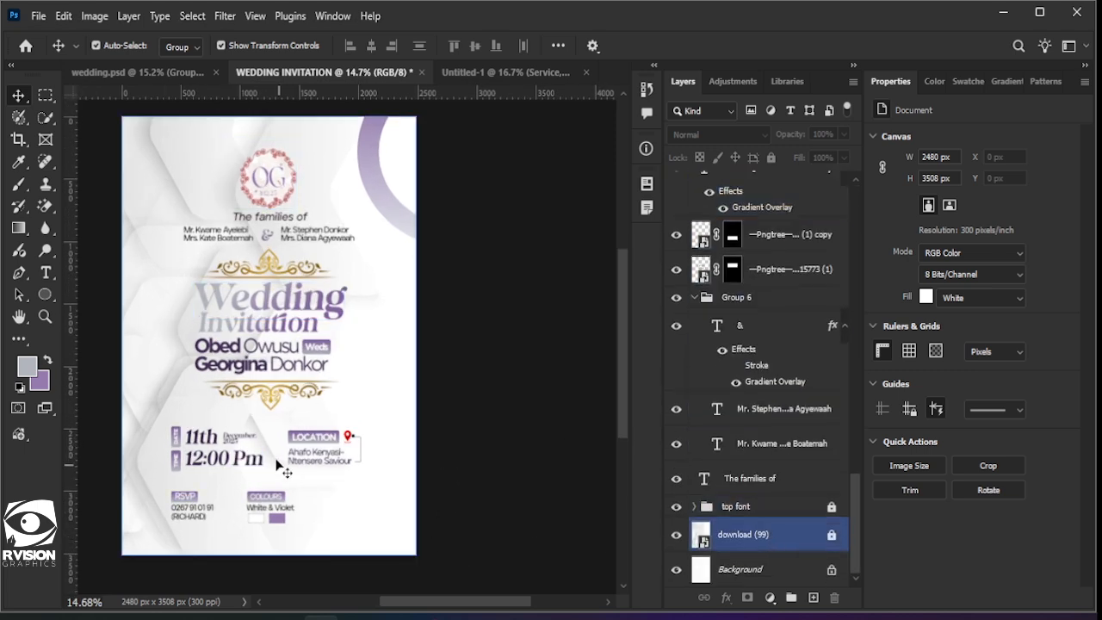
left_click(121, 161)
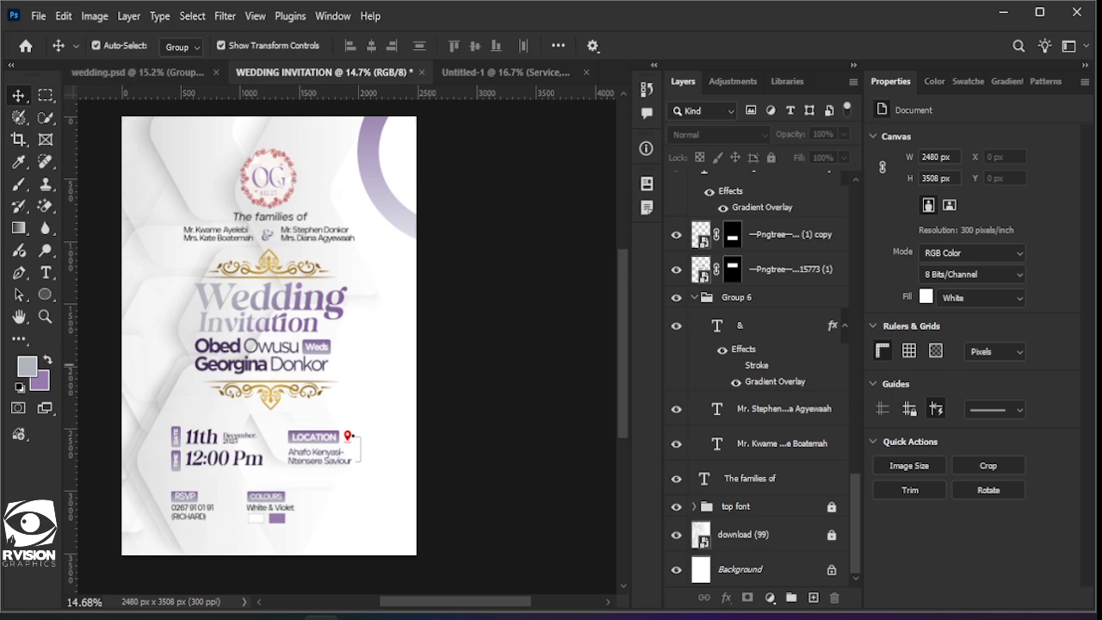
Step: Place IMG_1955 as an embedded image, commit it, and apply the Magic Eraser to trigger rasterizing
left_click(38, 15)
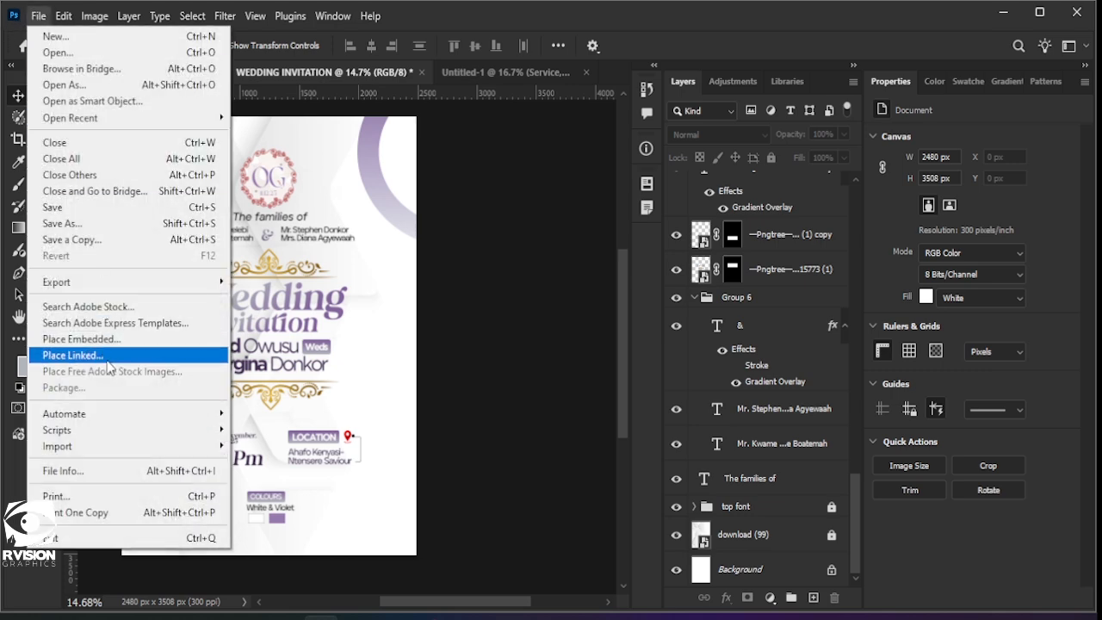
left_click(108, 342)
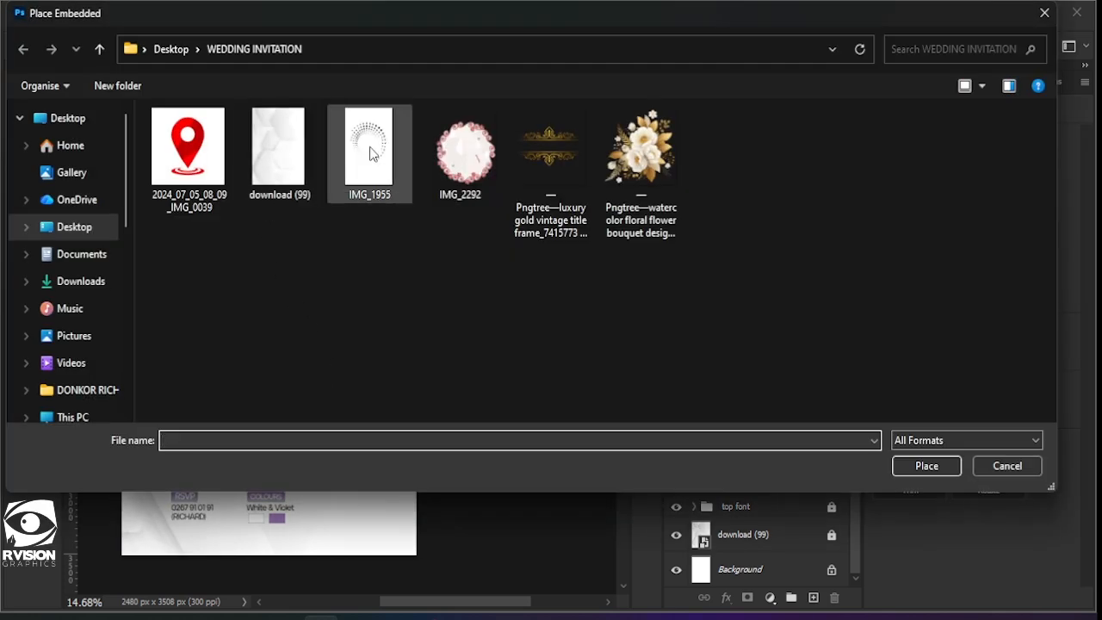
double_click(371, 148)
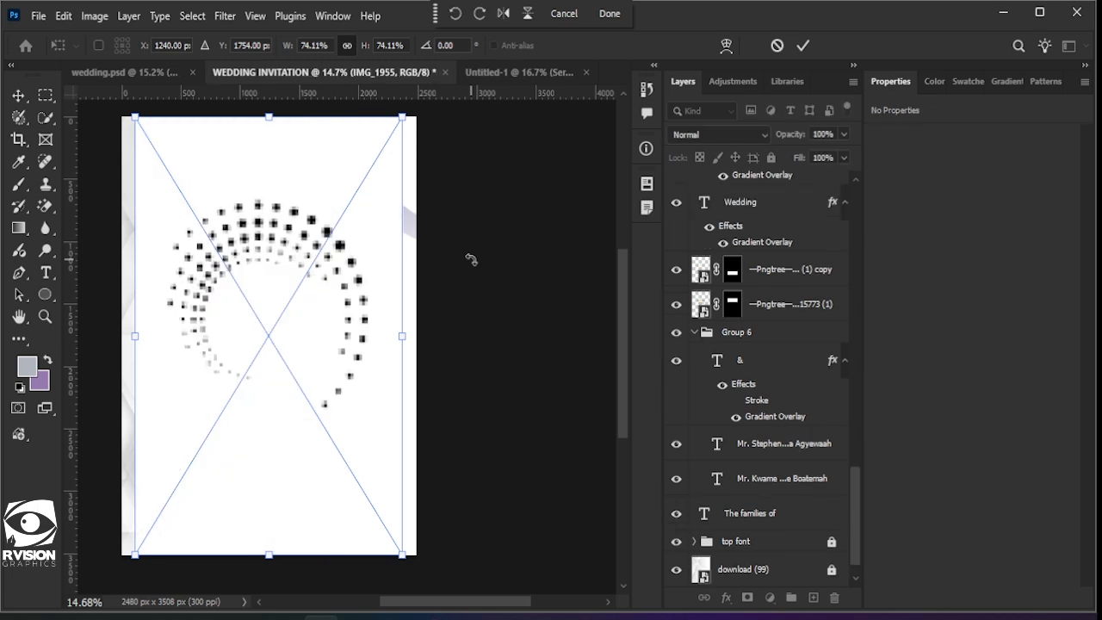
left_click(803, 46)
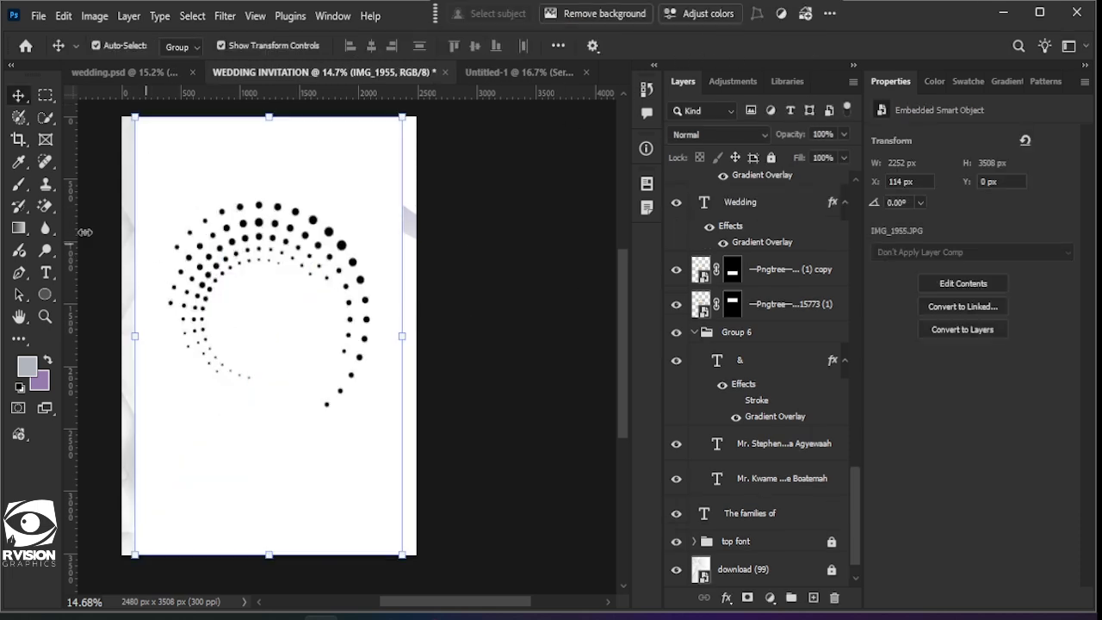
left_click(45, 207)
left_click(318, 169)
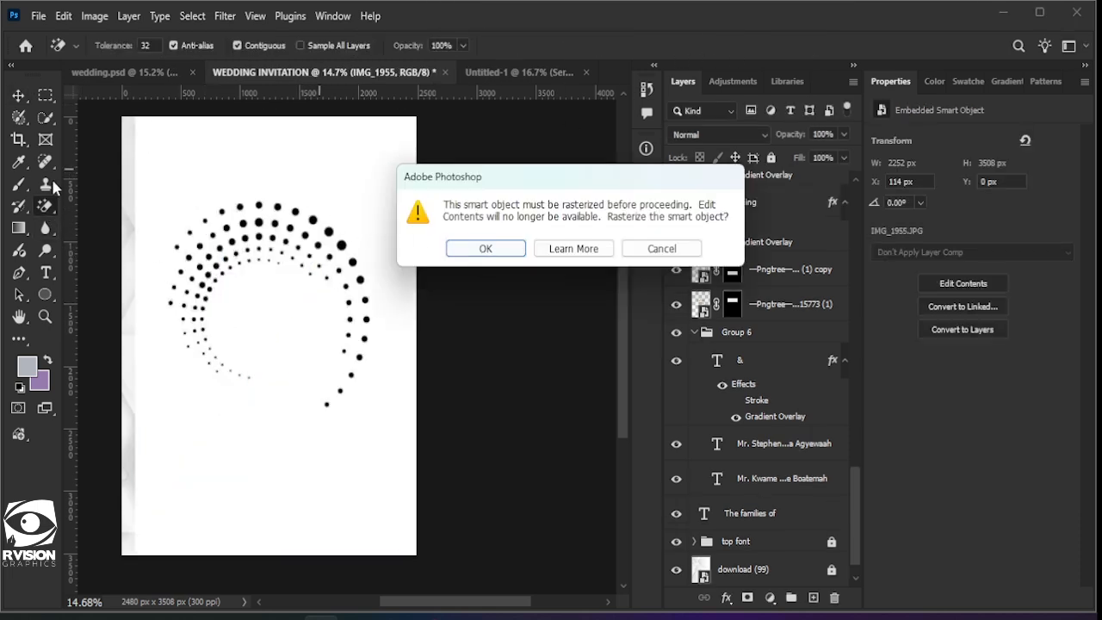
Step: Rasterize the spiral, erase its white, then scale it to 72%, rotate about 120° and move it right
left_click(485, 248)
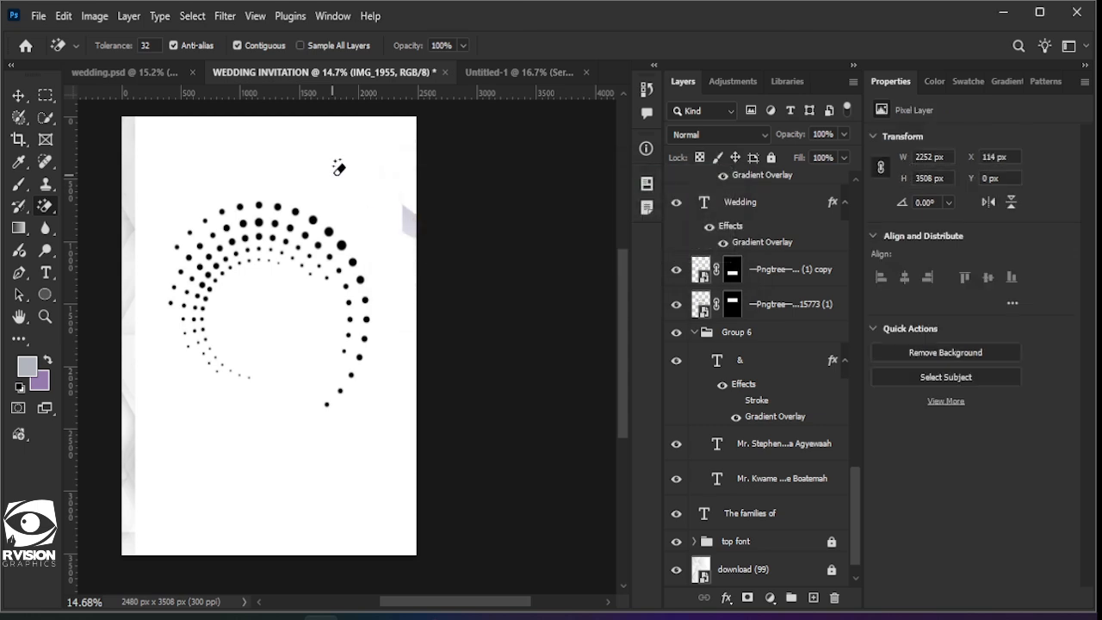
left_click(404, 250)
left_click(22, 100)
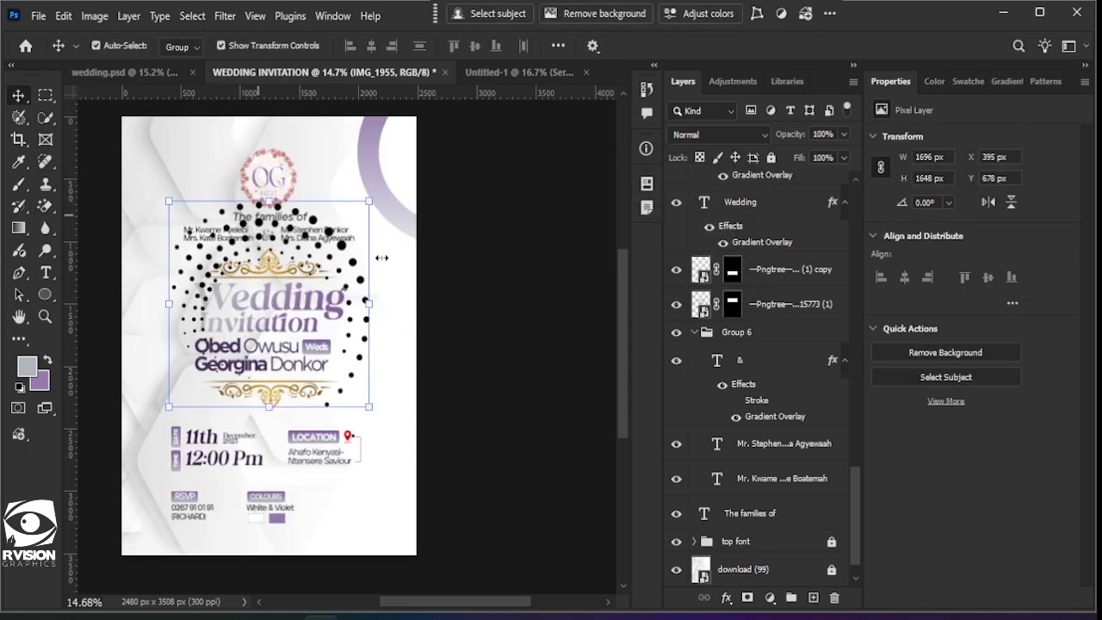
left_click_drag(370, 202, 337, 230)
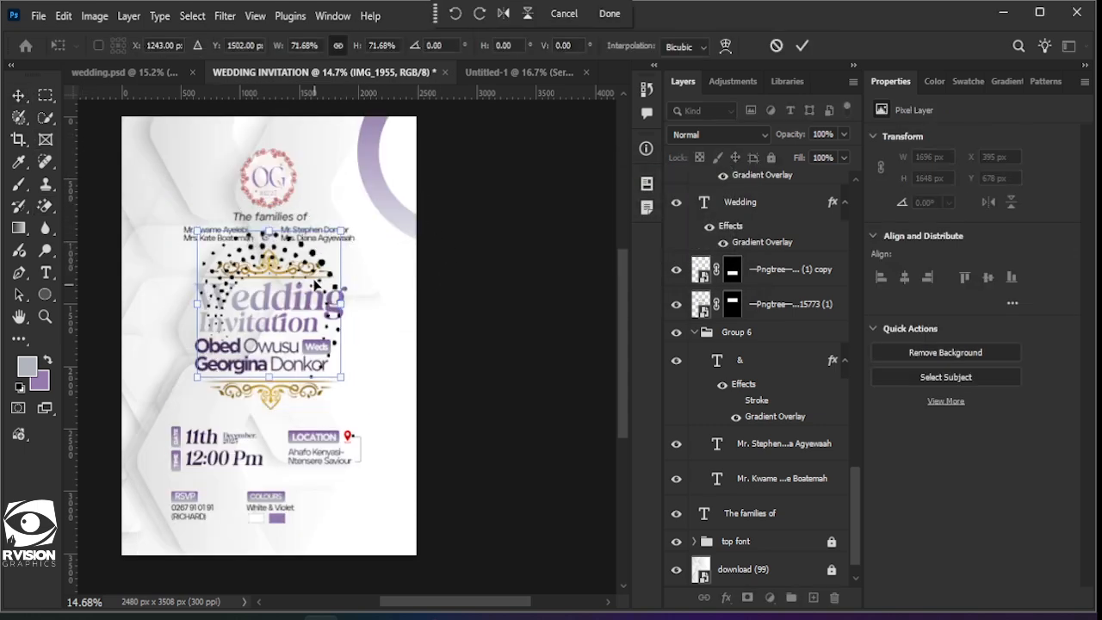
left_click_drag(309, 287, 380, 361)
left_click_drag(465, 483, 247, 406)
left_click_drag(362, 444, 365, 423)
left_click(801, 46)
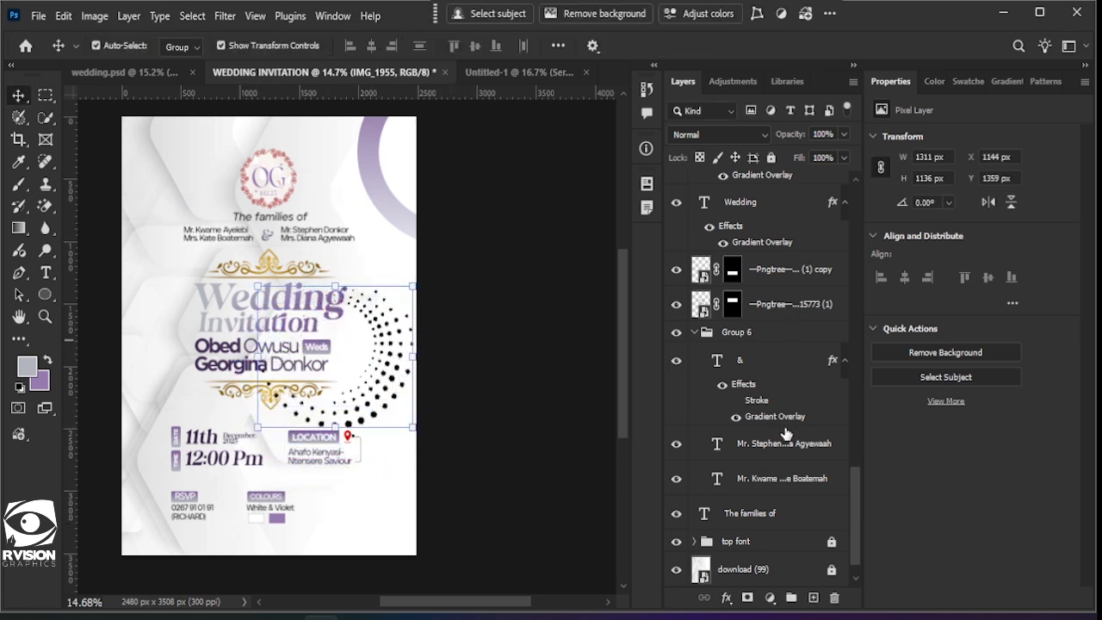
Step: Move the IMG_1955 layer down the stack to sit just above the background image
scroll(798, 343, "up", 5)
scroll(797, 335, "up", 5)
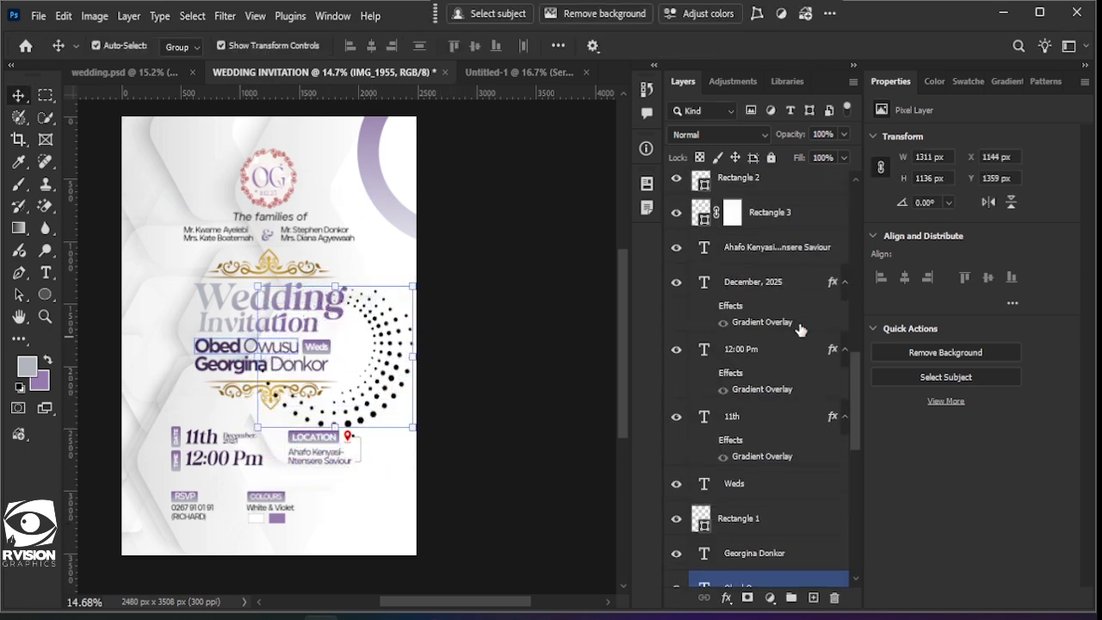
right_click(392, 378)
left_click(422, 385)
scroll(775, 430, "down", 1)
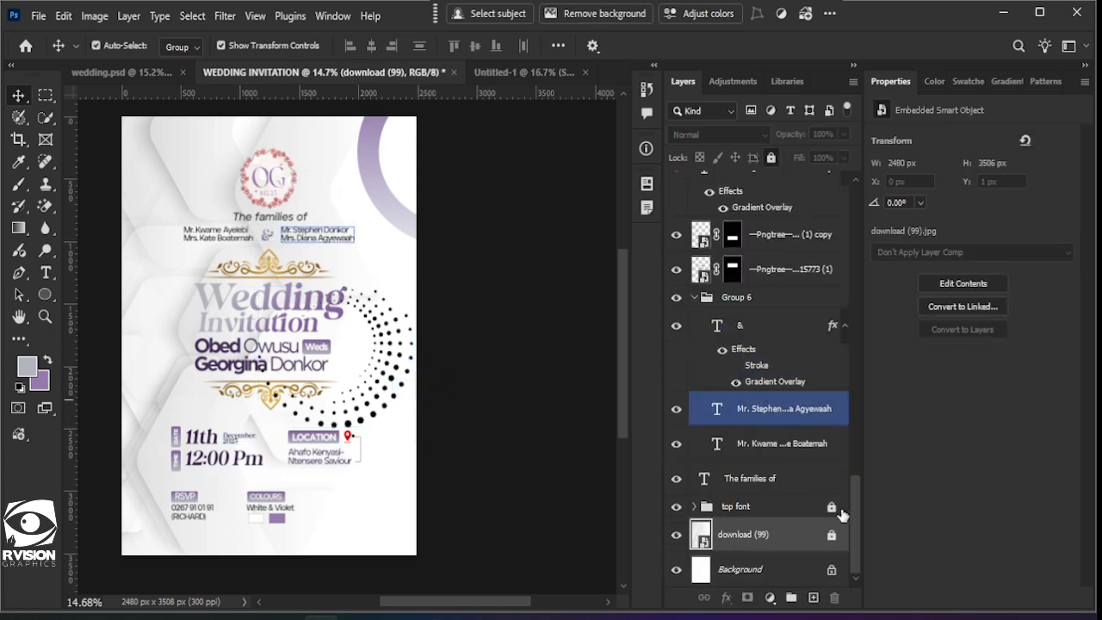
left_click(376, 408)
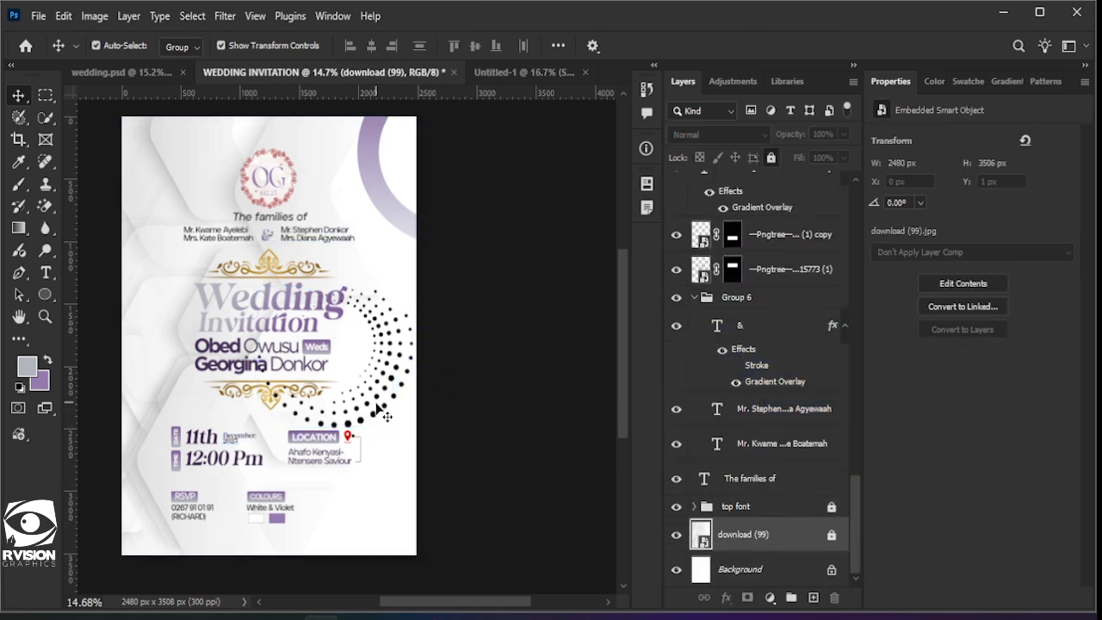
left_click(676, 537)
left_click(676, 537)
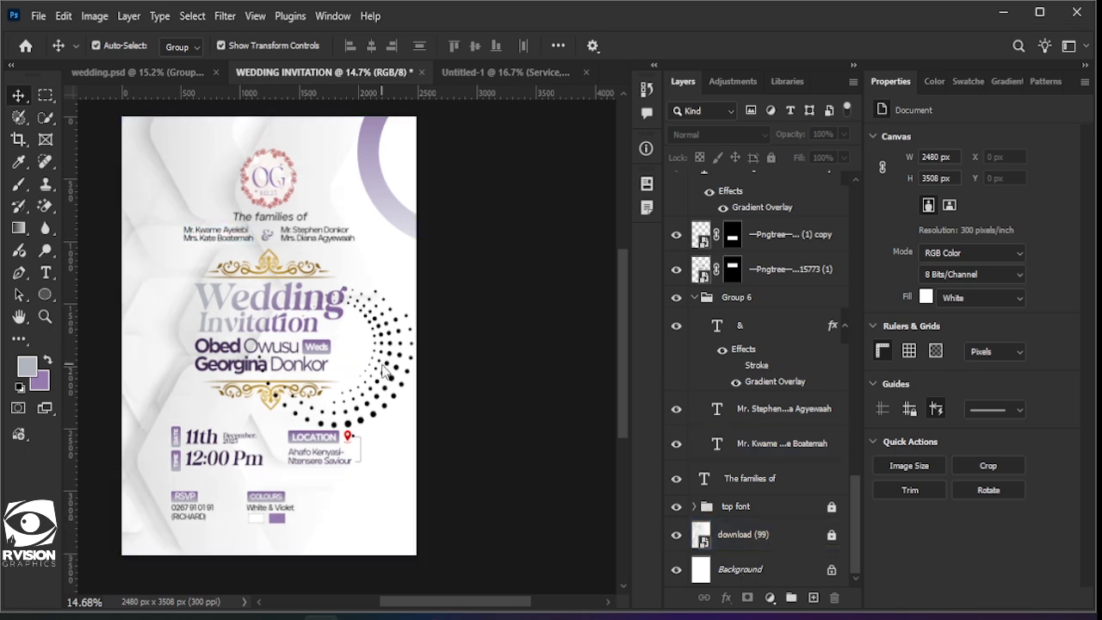
right_click(383, 365)
left_click(403, 381)
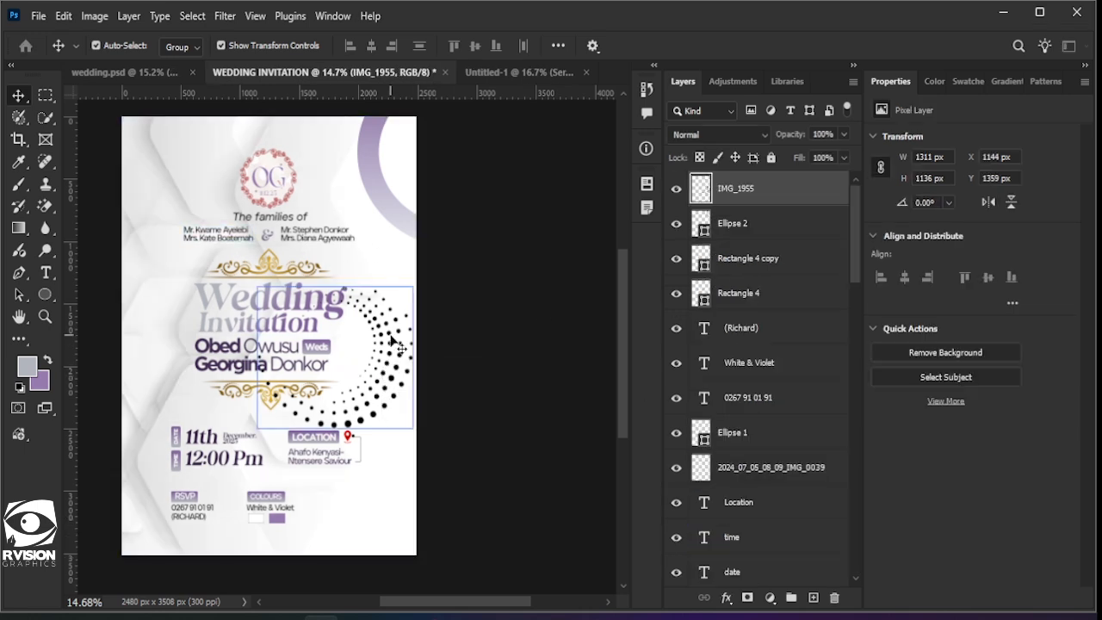
left_click_drag(767, 197, 674, 536)
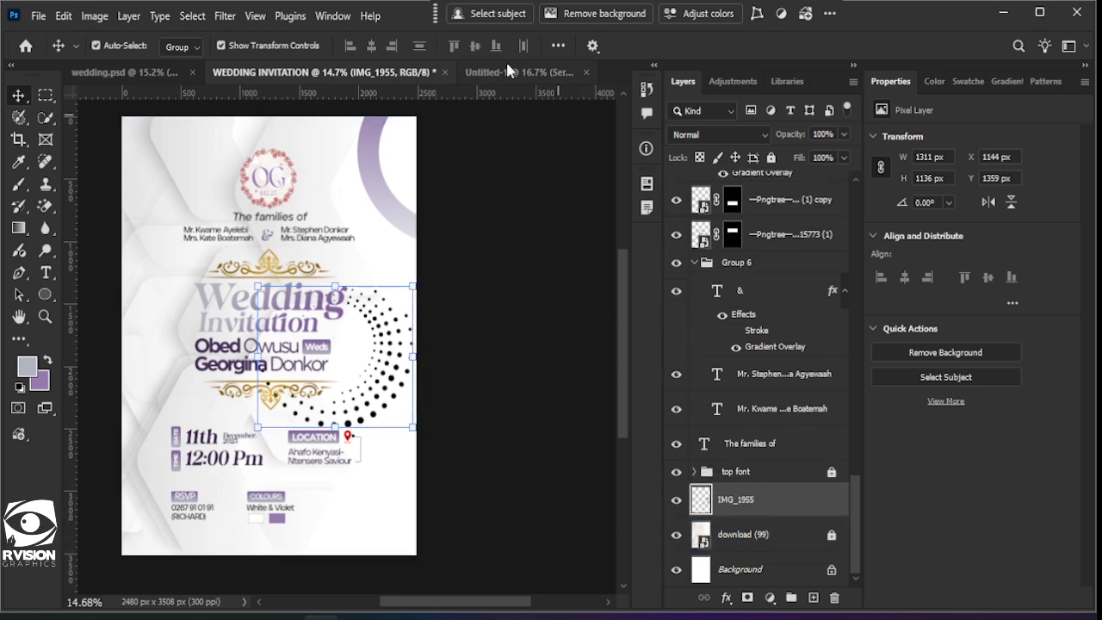
Step: Nudge the IMG_1955 dot spiral up and tilt it about 4° beside the names
left_click(747, 263)
left_click(754, 289)
left_click(376, 399)
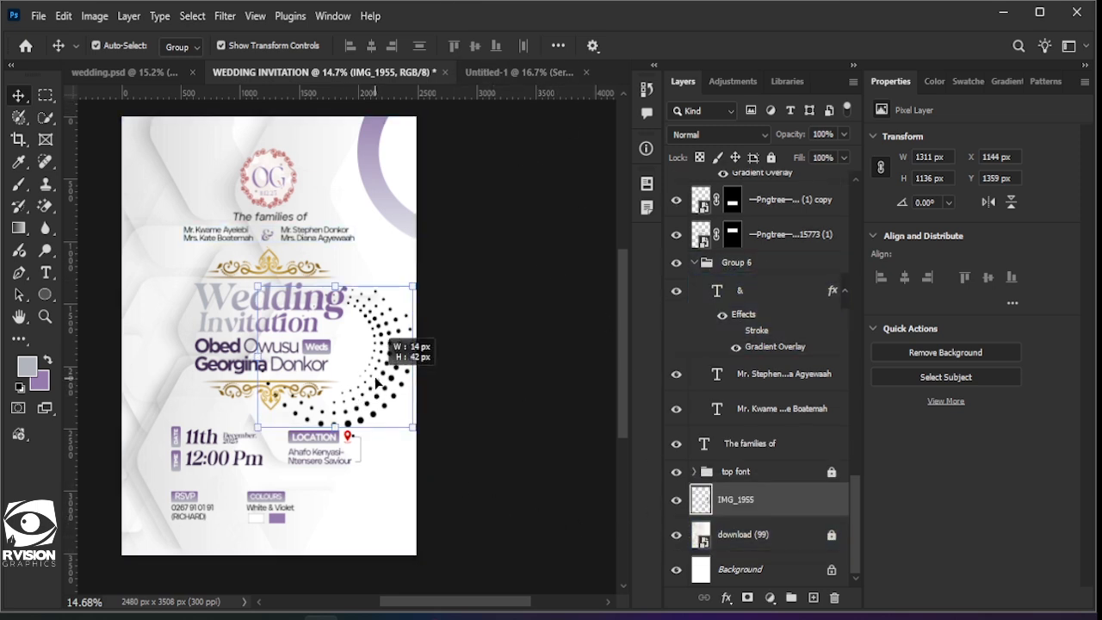
left_click_drag(376, 398, 375, 389)
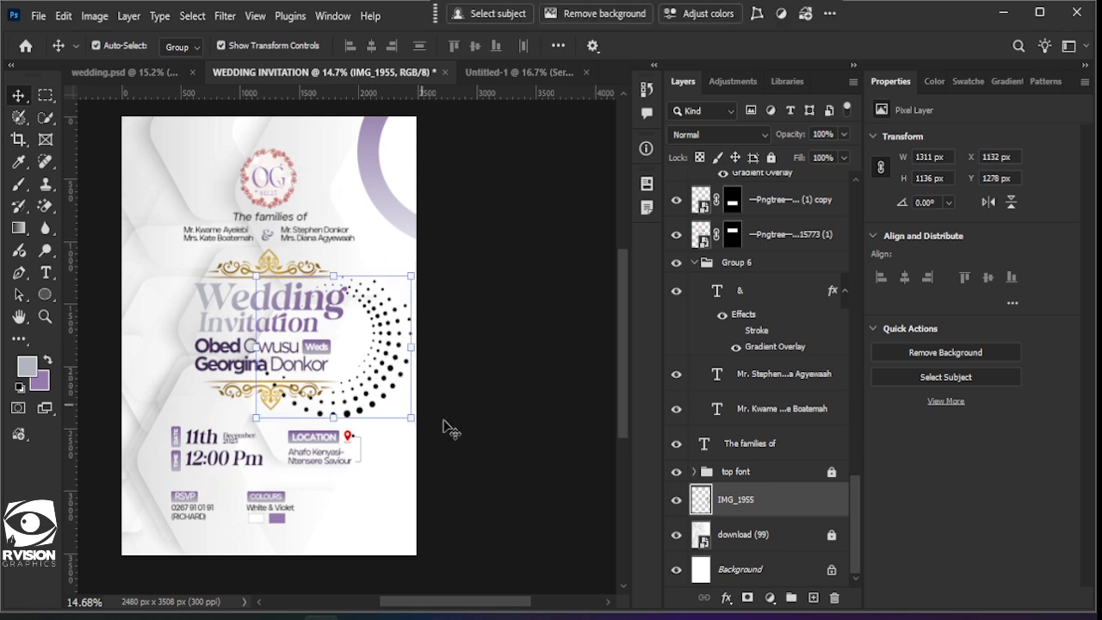
left_click_drag(427, 429, 421, 435)
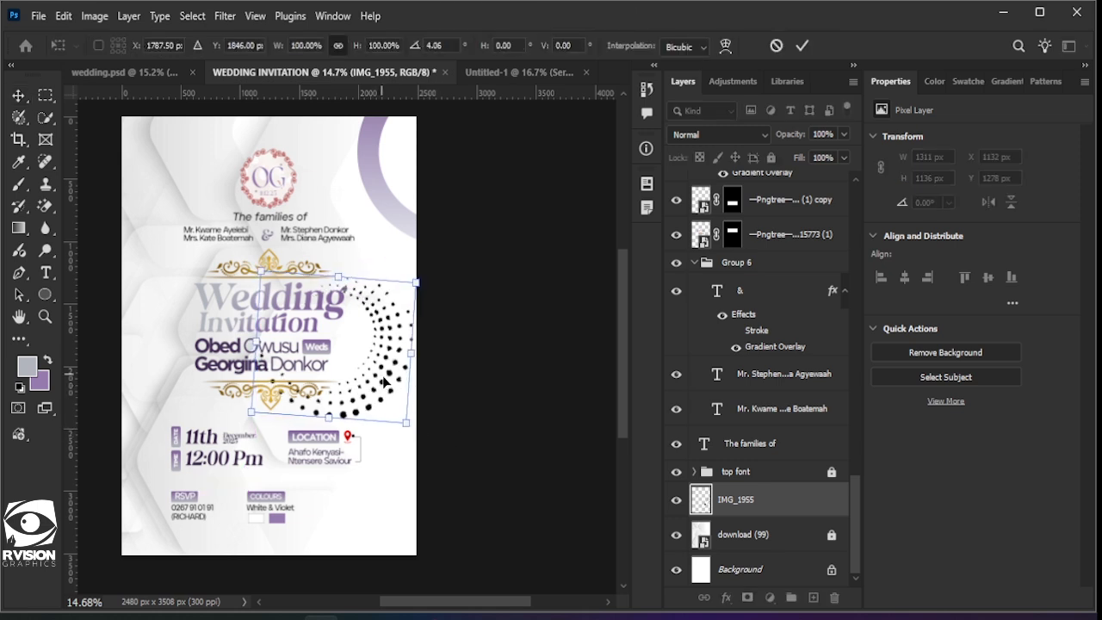
left_click_drag(381, 379, 383, 385)
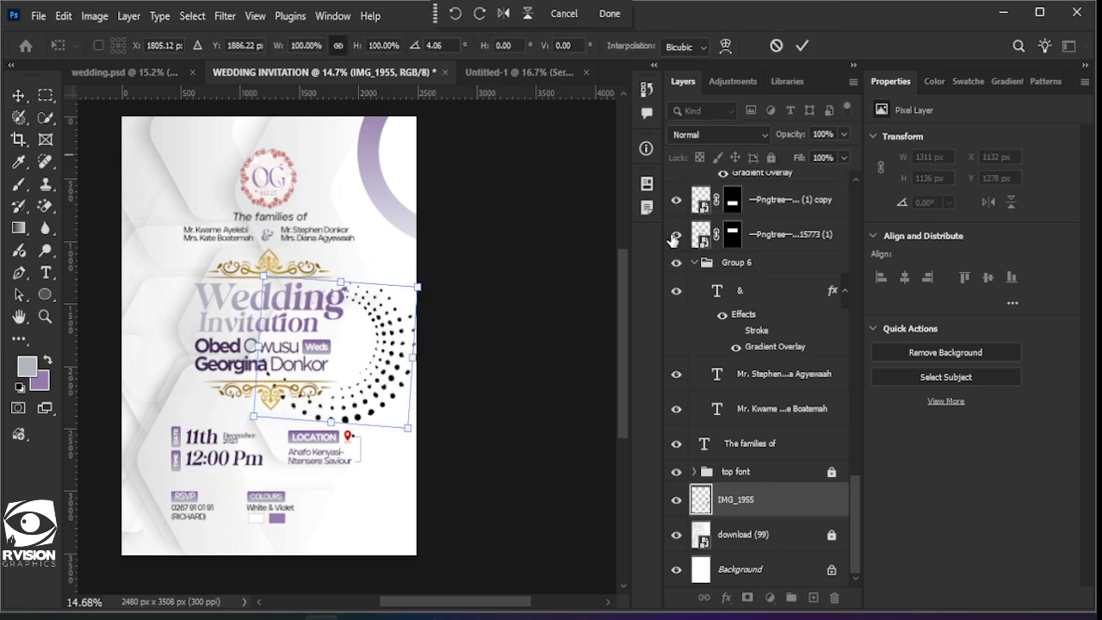
left_click(804, 47)
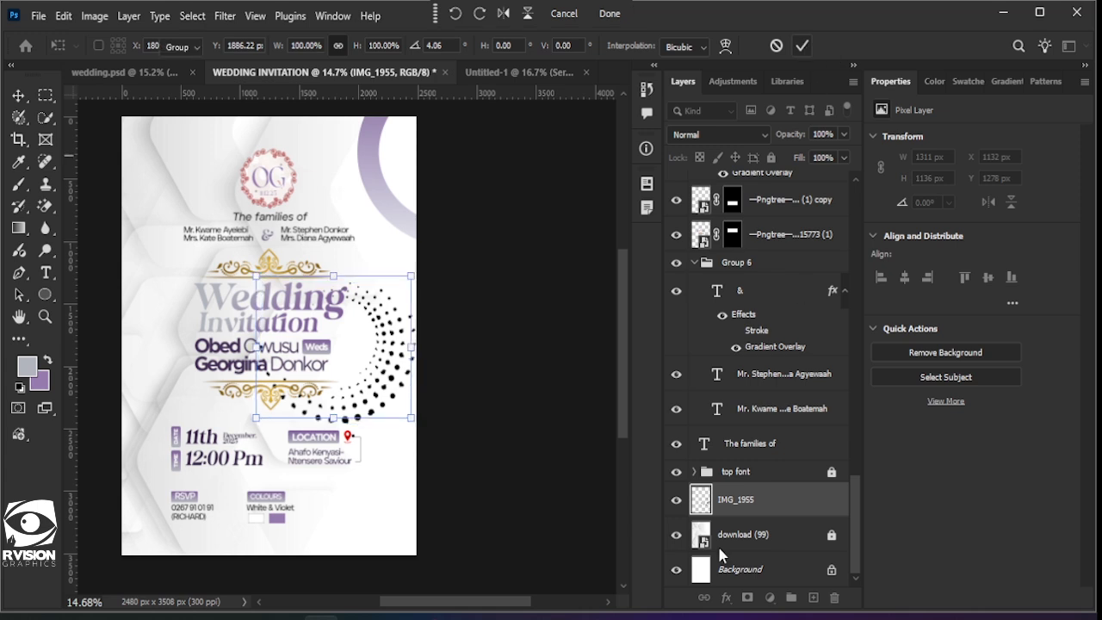
left_click(727, 597)
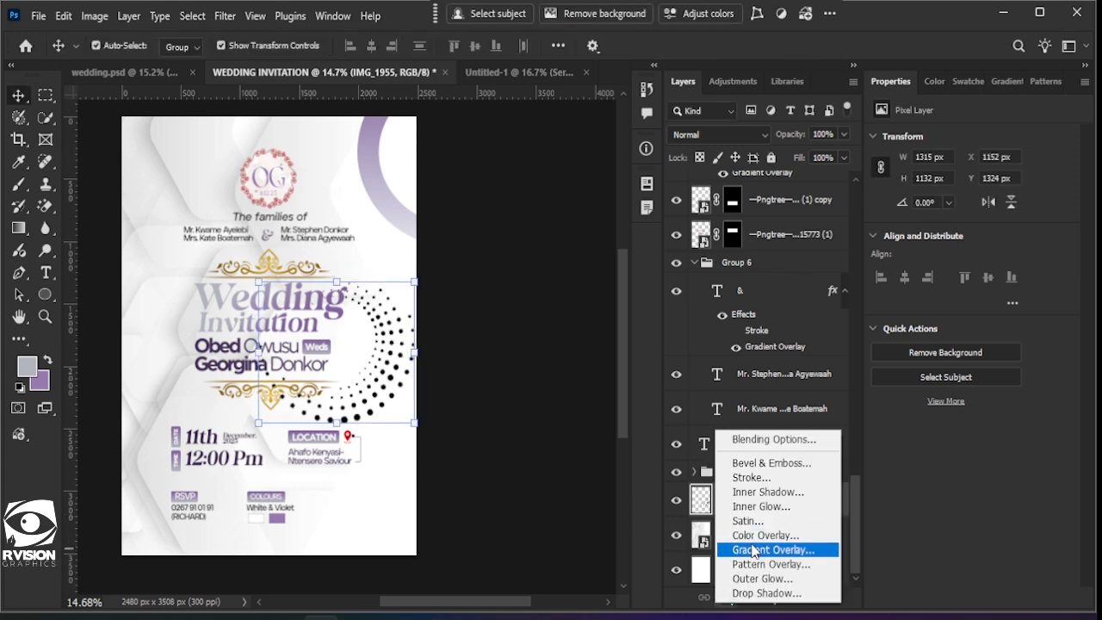
Step: Give the dot spiral a violet Gradient Overlay at 40% opacity
left_click(753, 551)
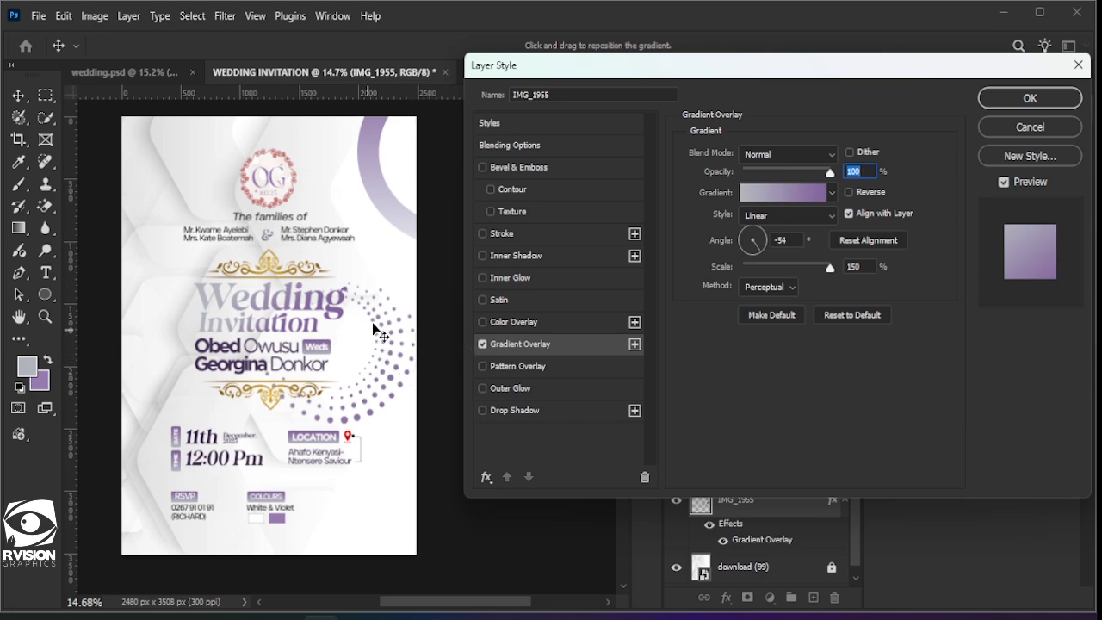
left_click(1027, 98)
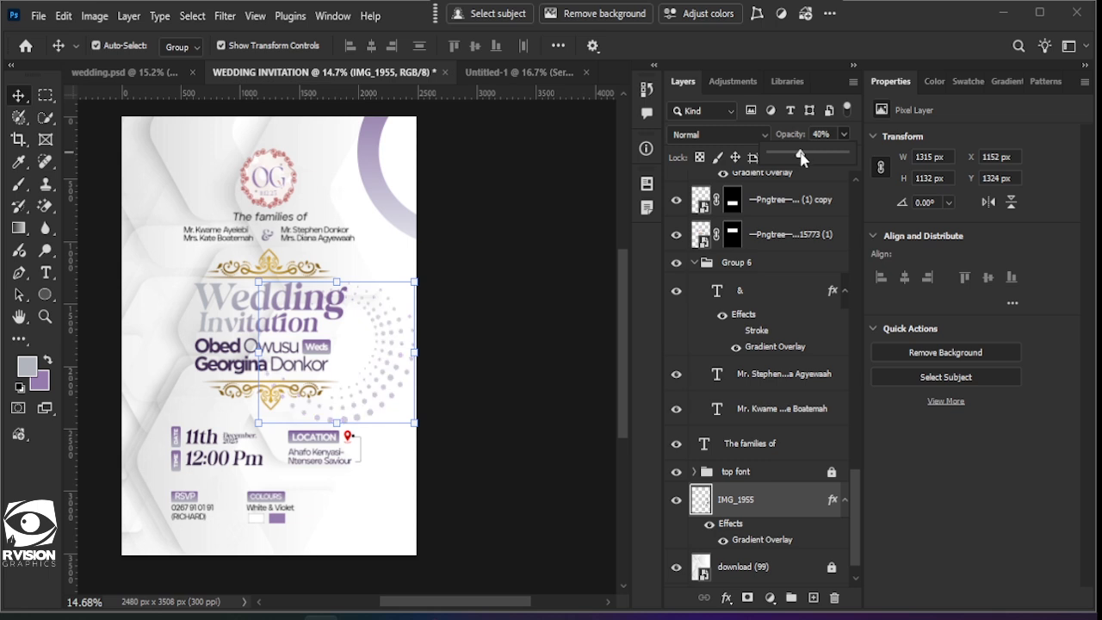
left_click(508, 430)
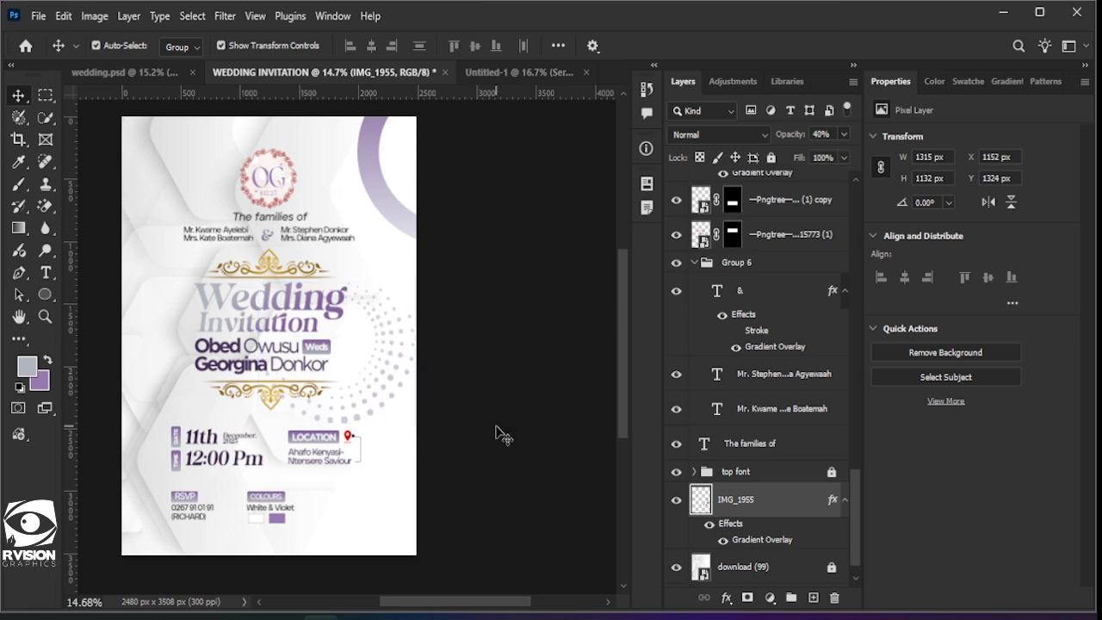
Step: Nudge the spiral up twice and drag out a duplicate copy
left_click_drag(389, 387, 396, 333)
key("shift+Up")
key("shift+Up")
key("shift+Up")
key("shift+Up")
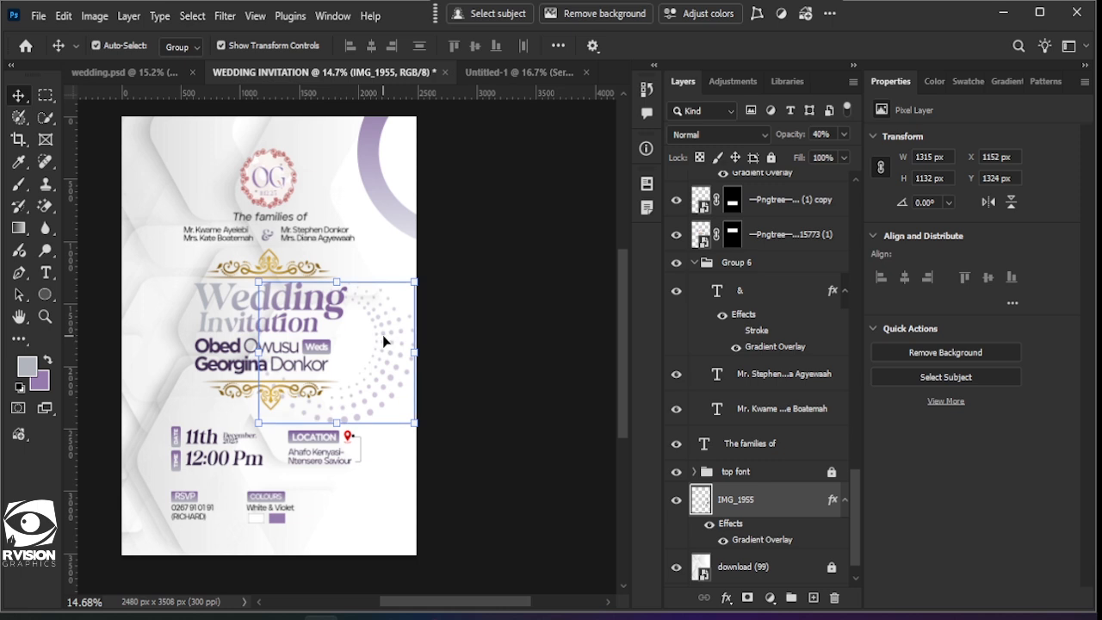
key("shift+Up")
key("shift+Up")
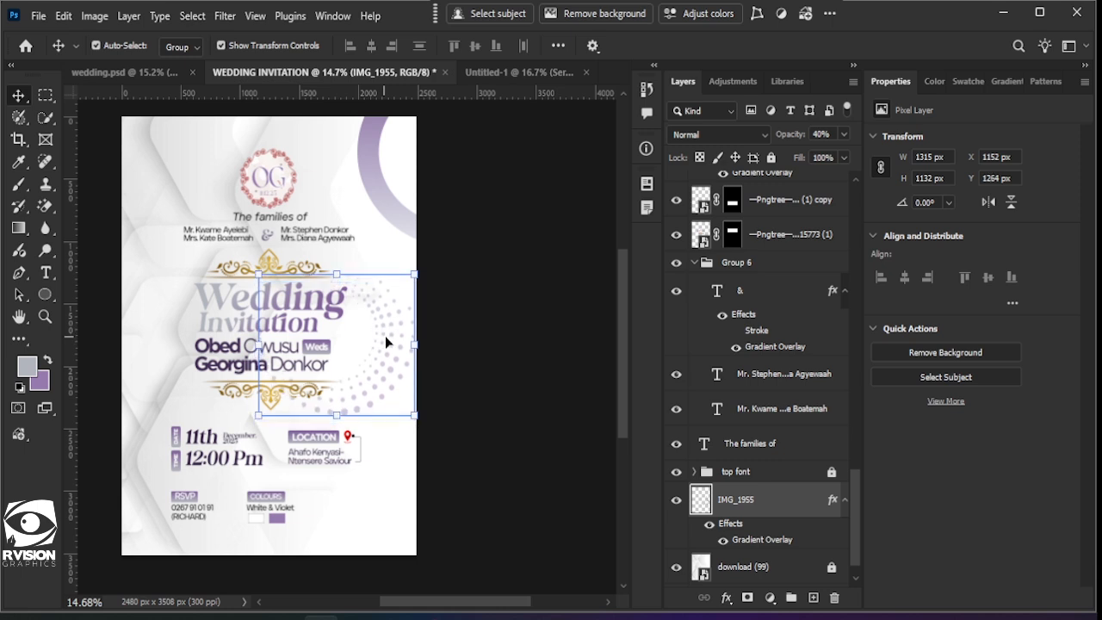
left_click_drag(396, 358, 419, 361)
Step: Move the IMG_1955 copy up-left, scale it to about 94% and rotate it 5.65°
left_click(490, 413)
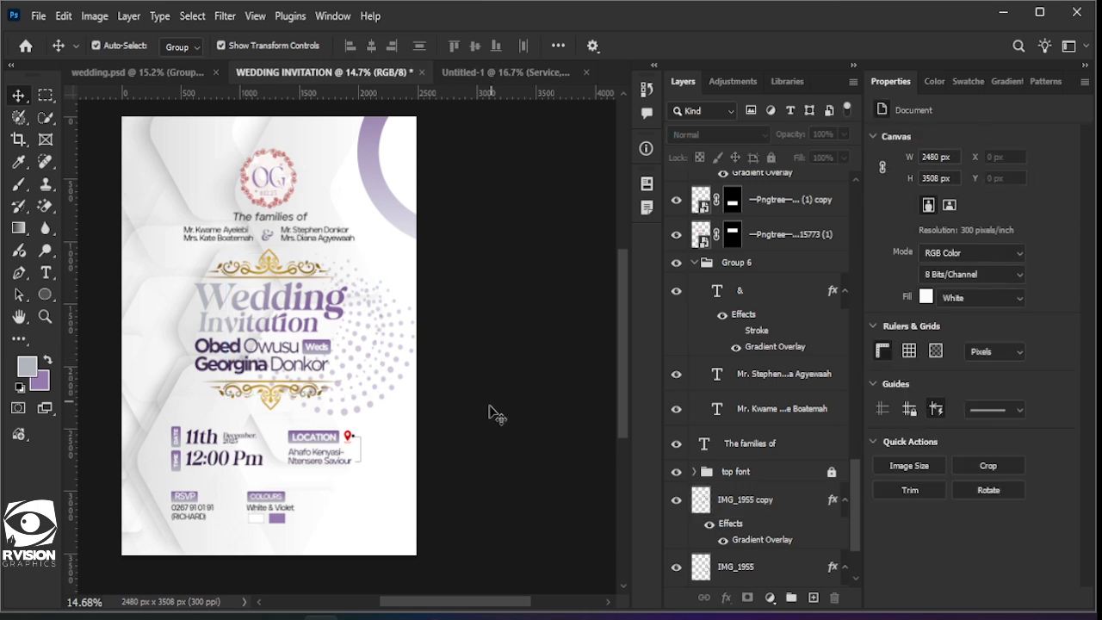
left_click(349, 301)
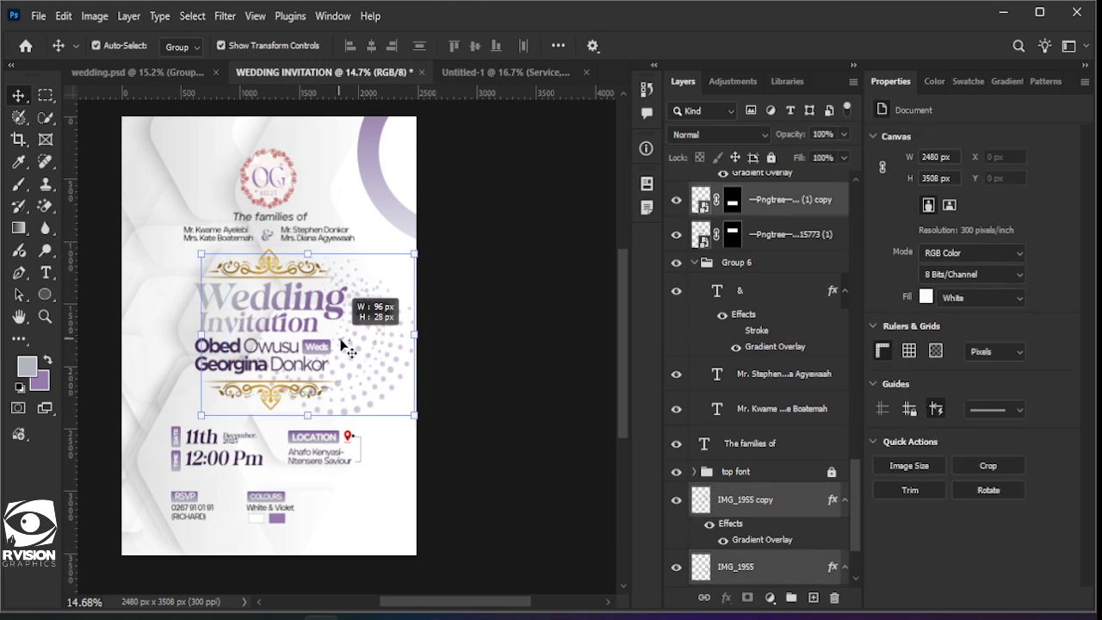
left_click(763, 514)
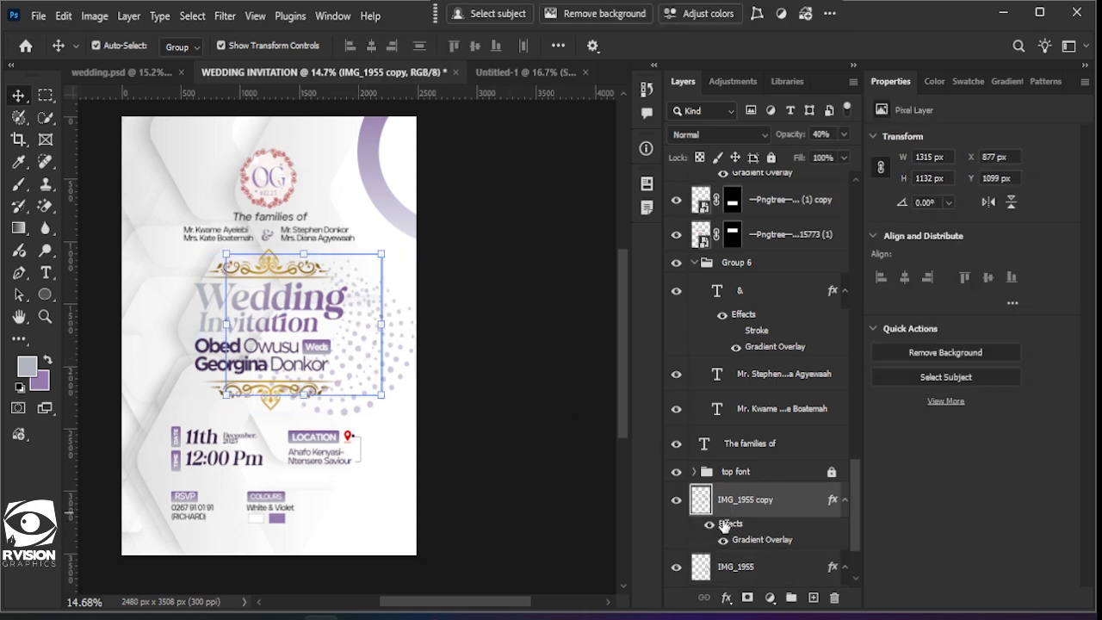
left_click_drag(365, 360, 359, 363)
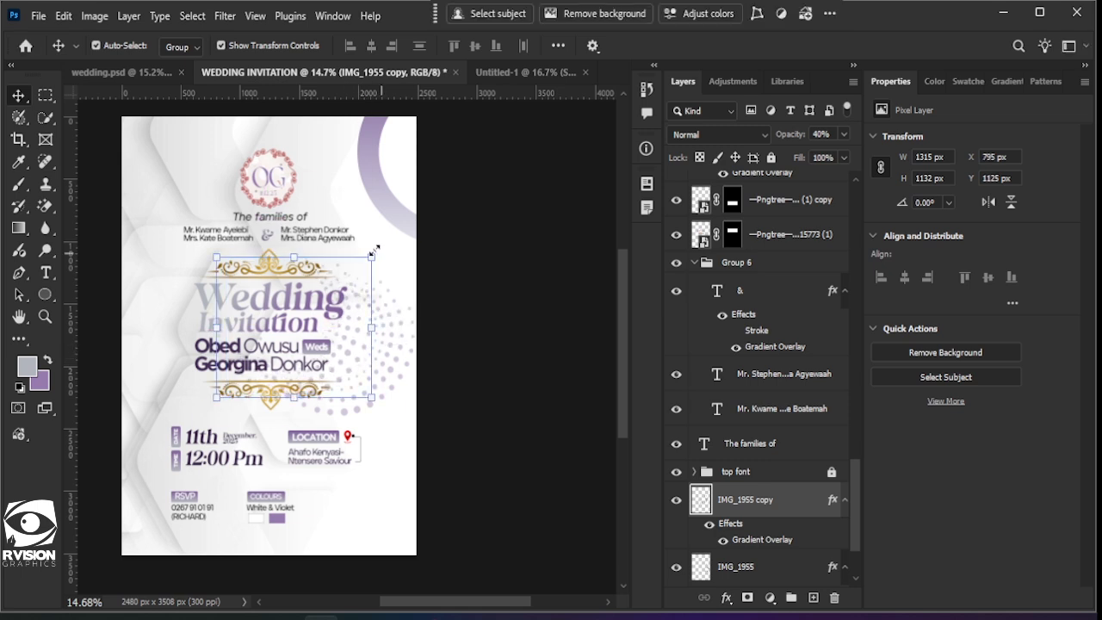
left_click_drag(372, 252, 366, 261)
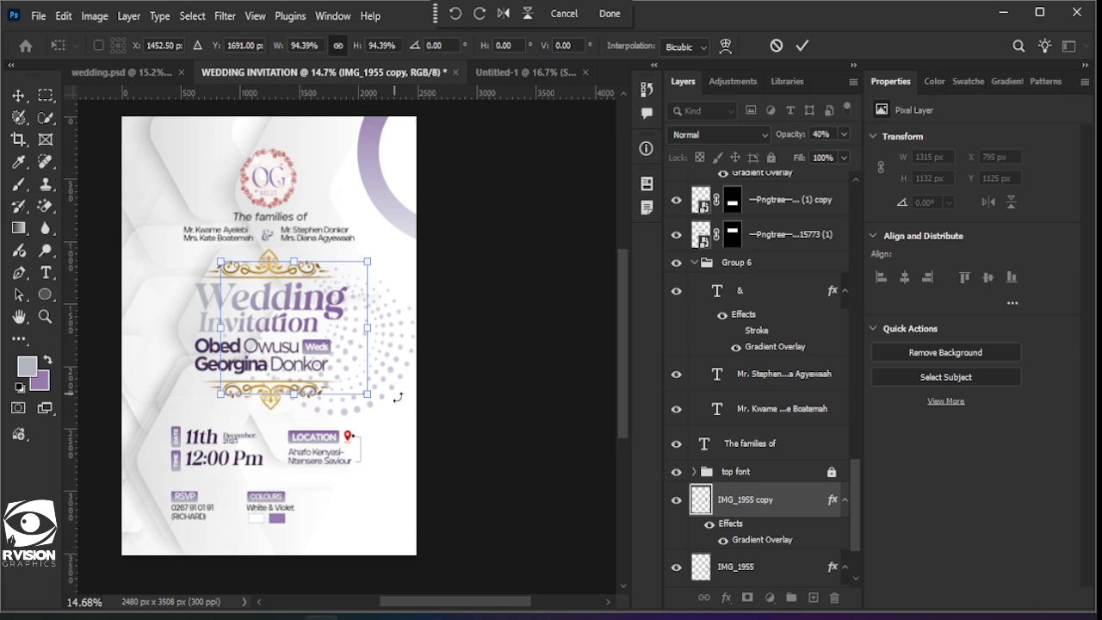
left_click_drag(379, 417, 369, 414)
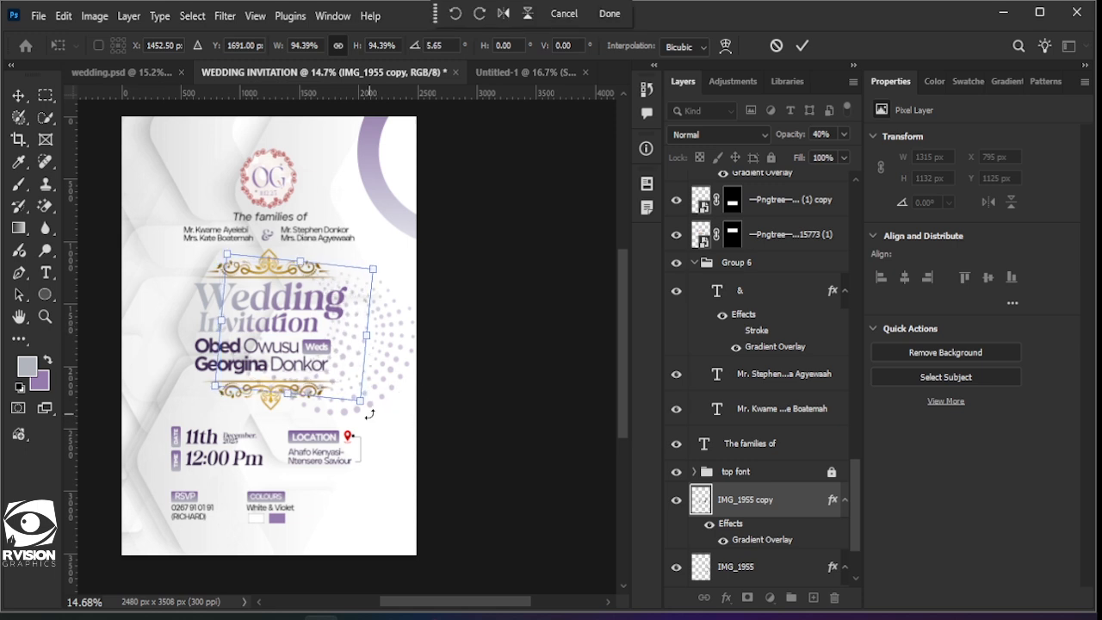
key("Right")
key("Right")
key("Right")
key("Right")
key("Right")
key("Right")
key("Right")
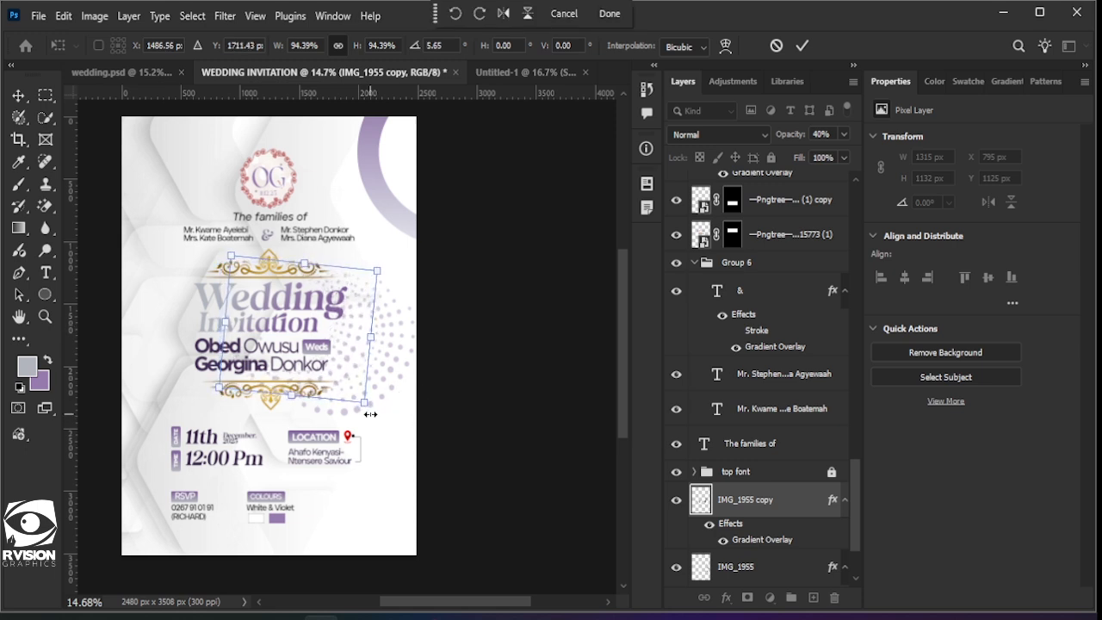
left_click(800, 48)
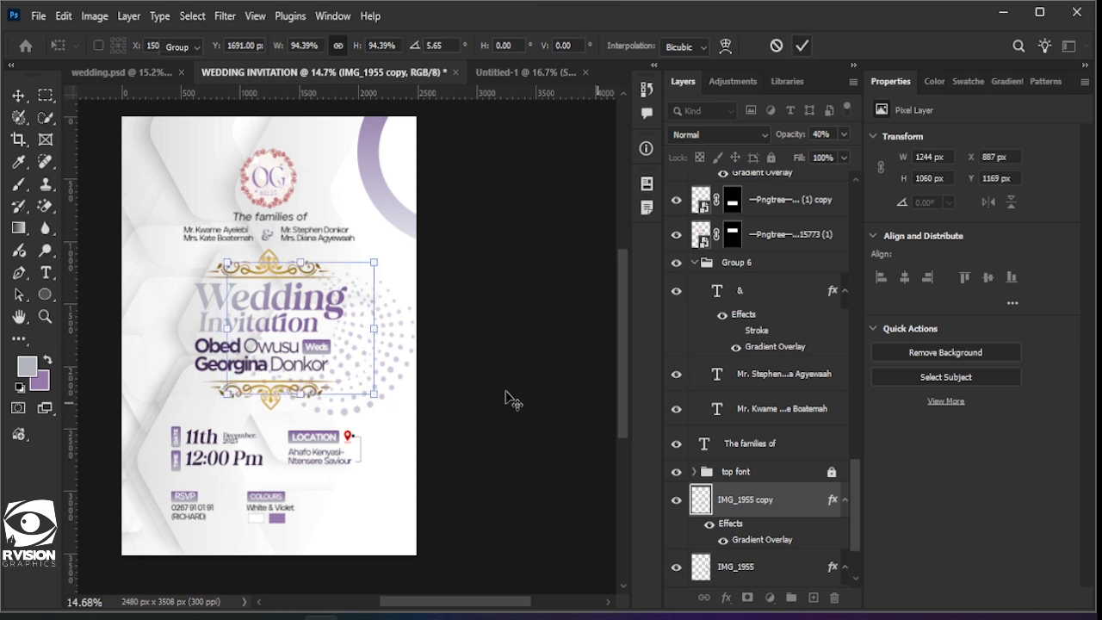
Step: Fade both IMG_1955 spiral layers to 28% opacity
scroll(495, 398, "down", 3)
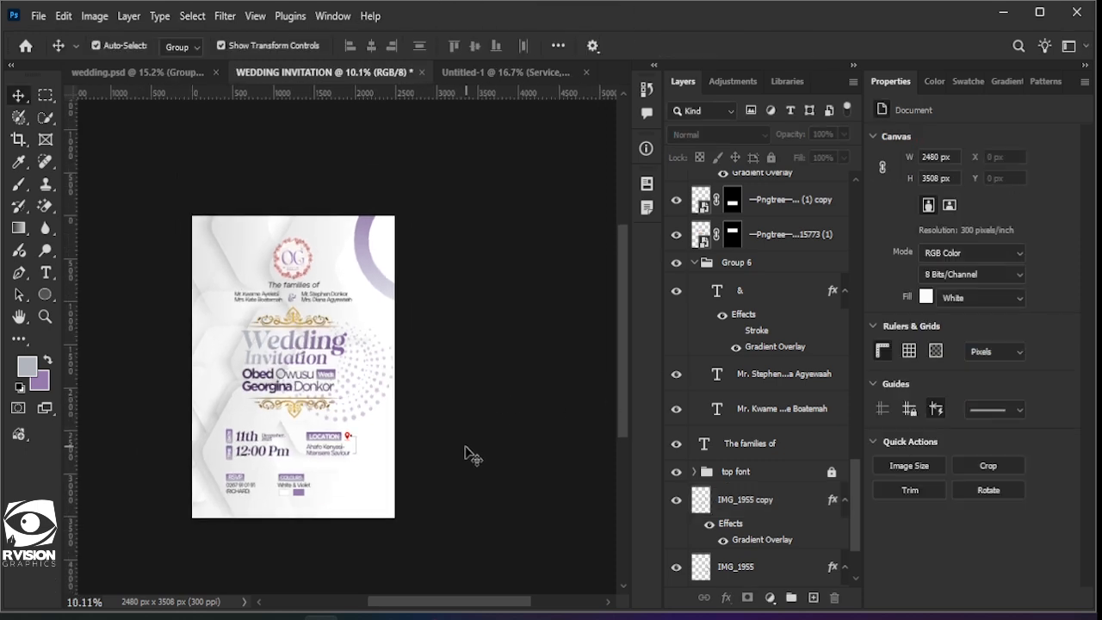
scroll(384, 420, "up", 2)
scroll(764, 482, "down", 3)
left_click(765, 467)
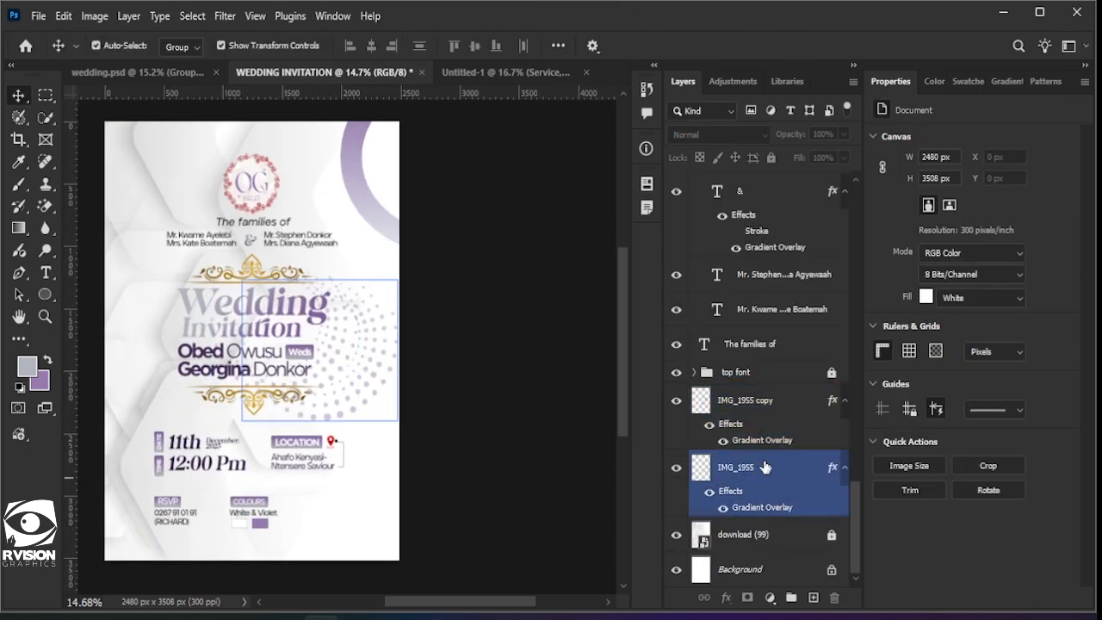
left_click(764, 400, "shift")
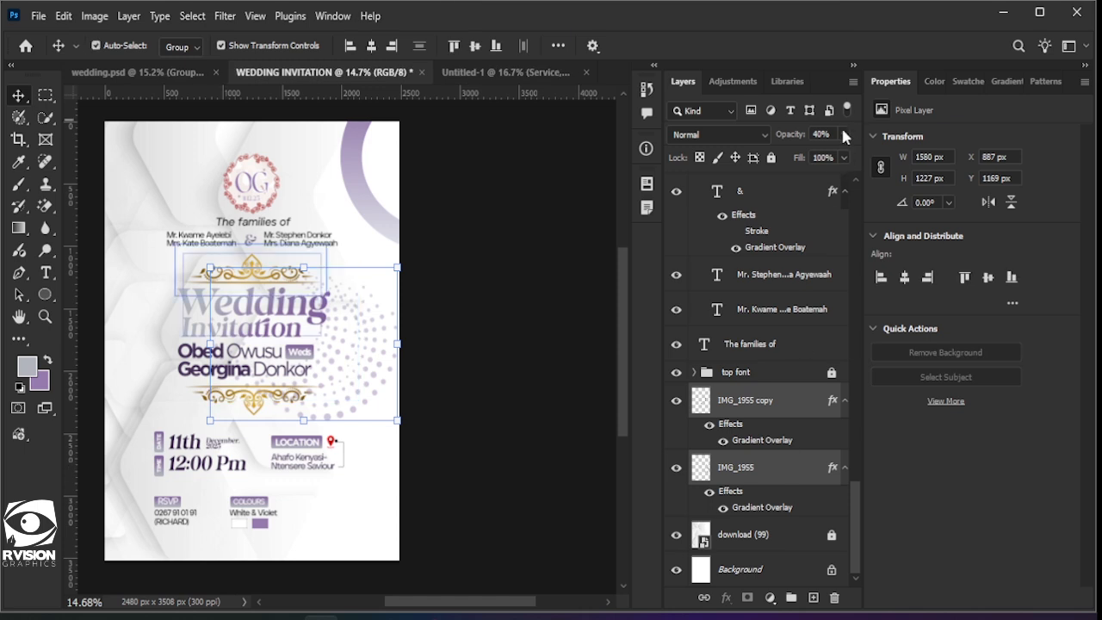
left_click_drag(818, 149, 792, 152)
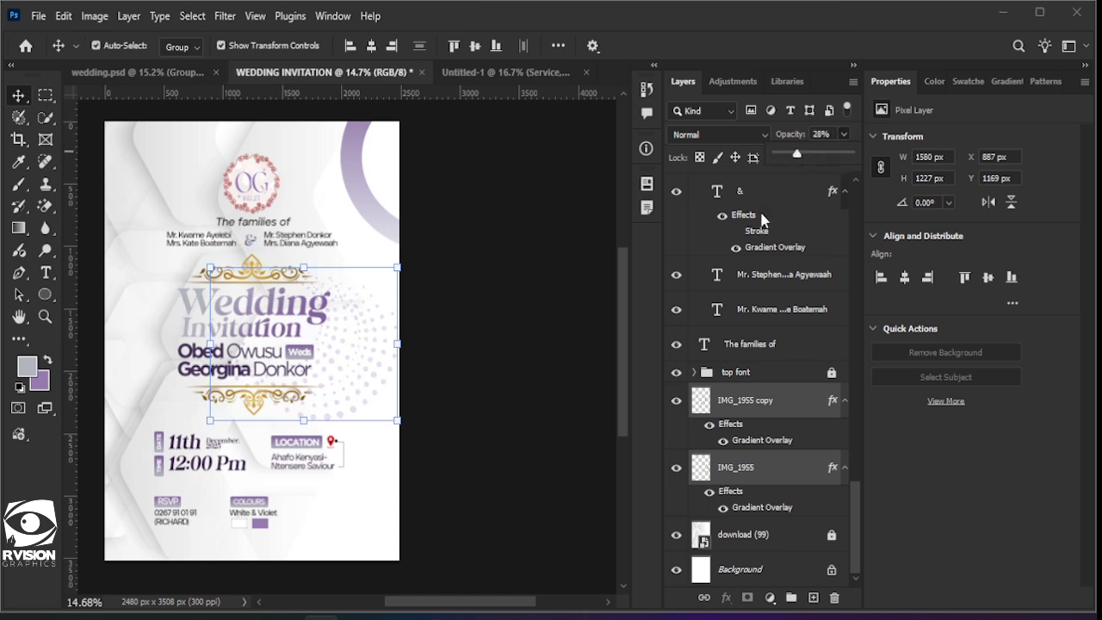
left_click(465, 383)
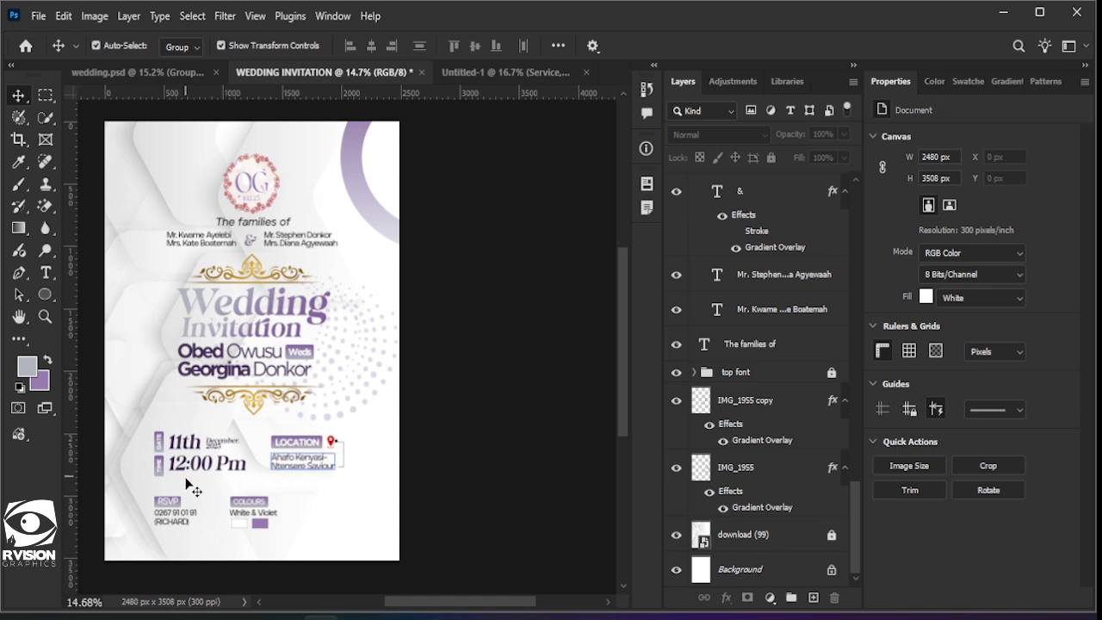
scroll(245, 210, "left", 3)
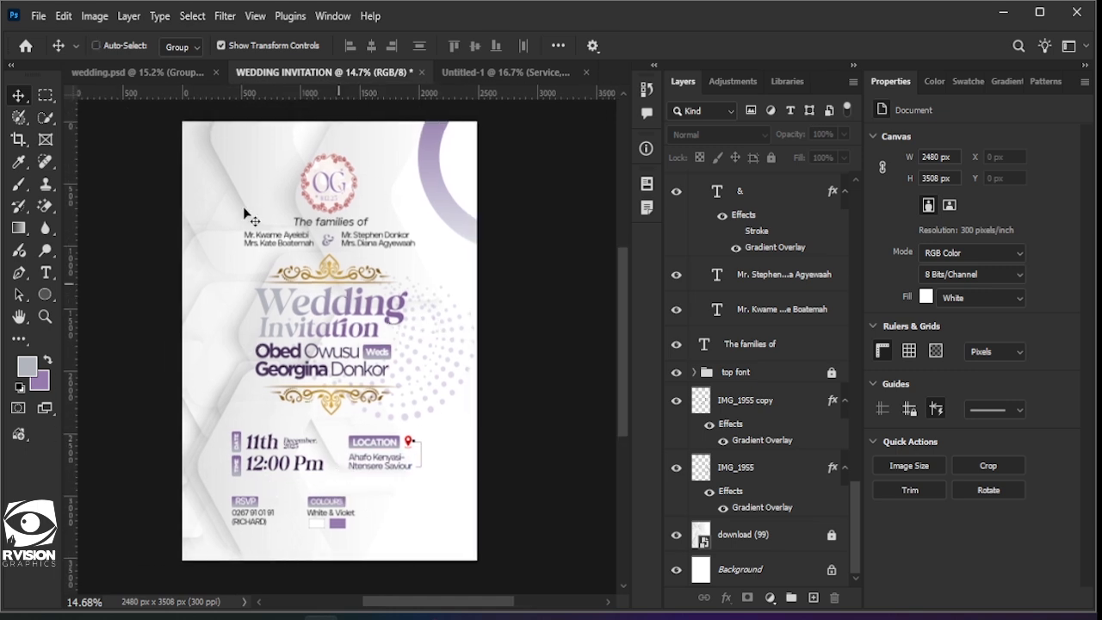
Step: Place the watercolor floral bouquet image embedded, scale it down and commit it
left_click(39, 16)
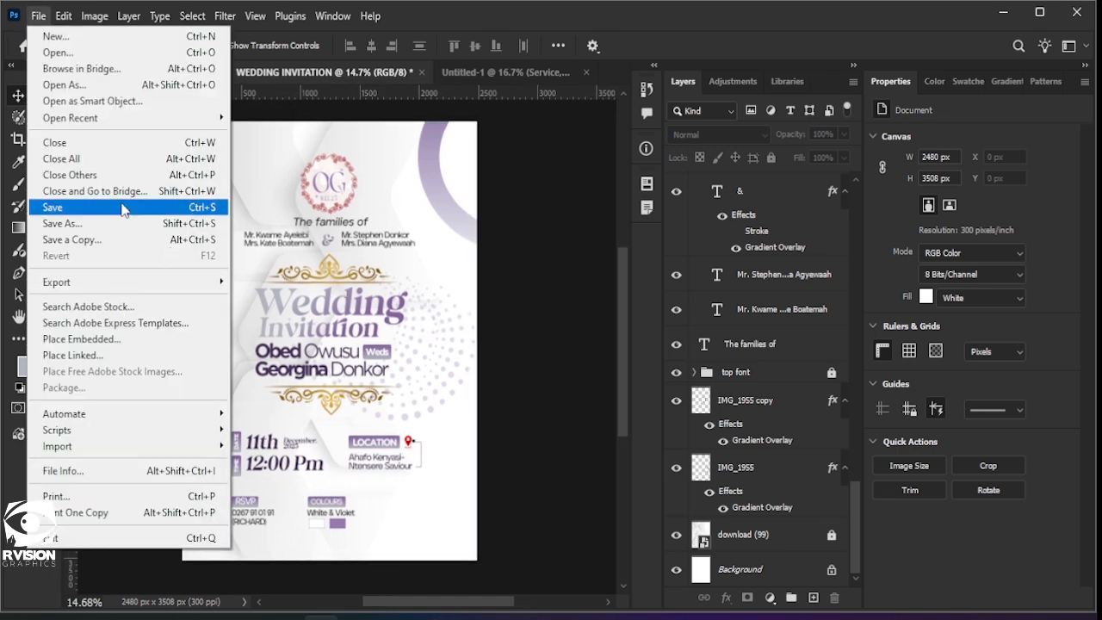
left_click(89, 342)
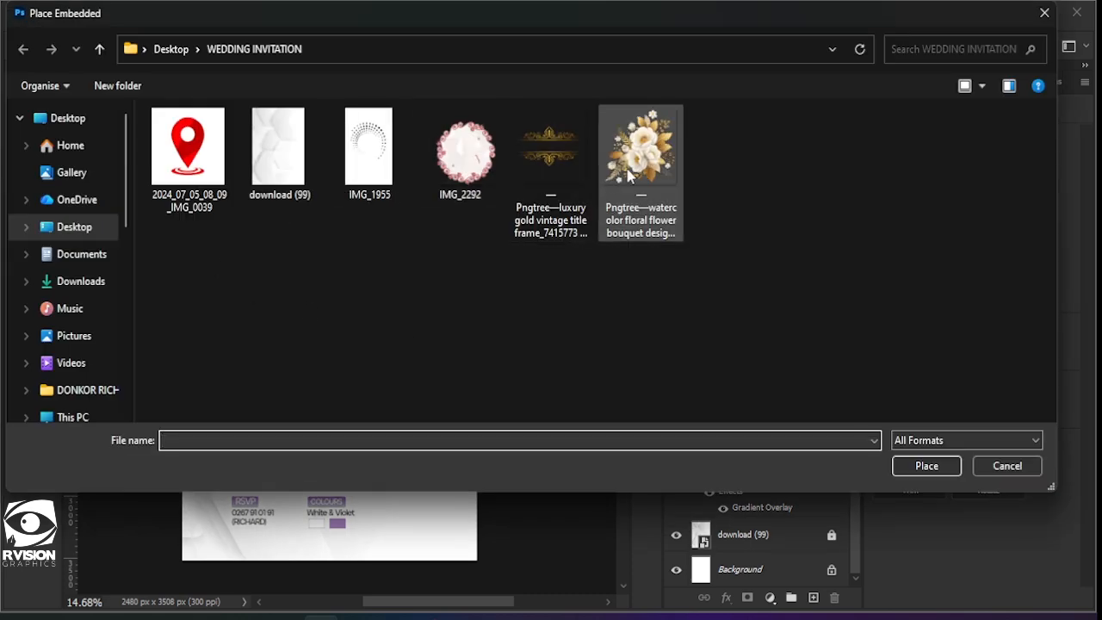
double_click(641, 155)
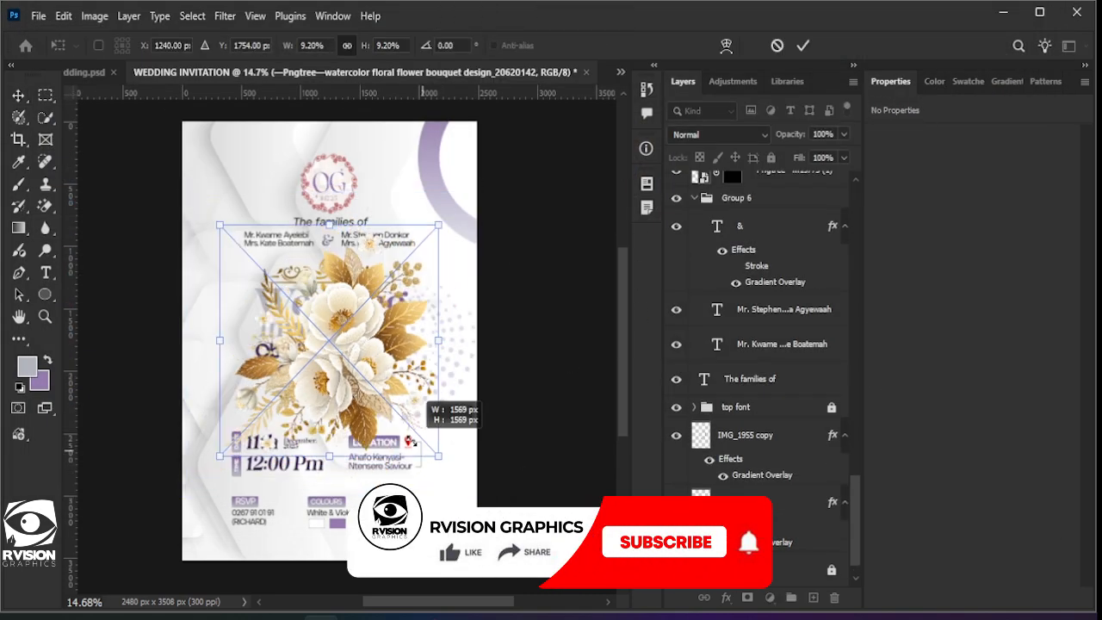
left_click_drag(438, 456, 461, 547)
left_click(802, 45)
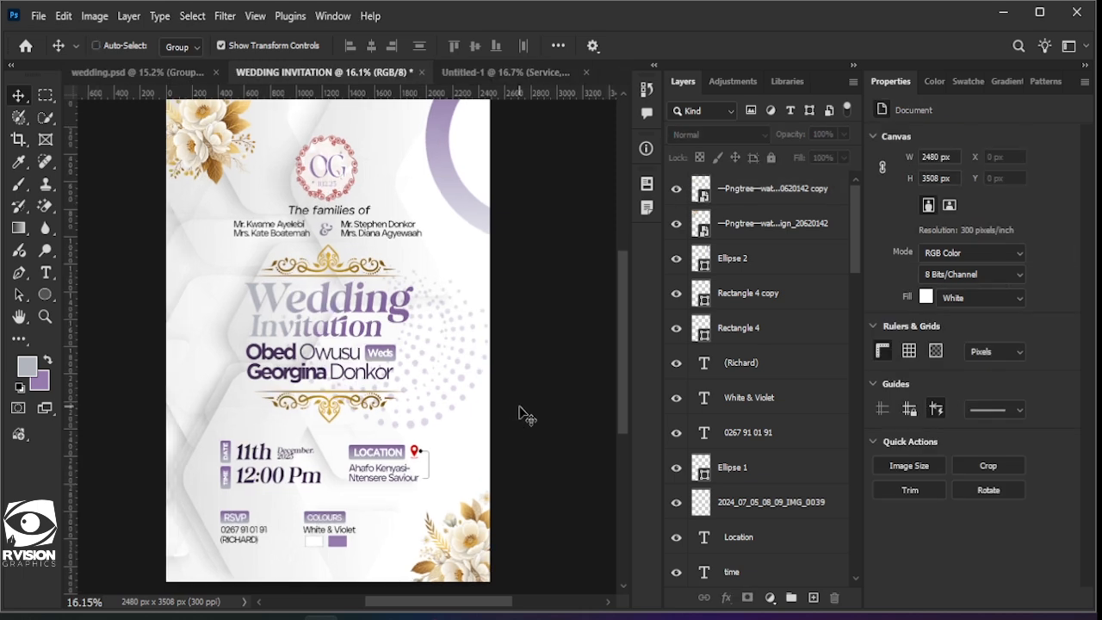
scroll(519, 413, "left", 1)
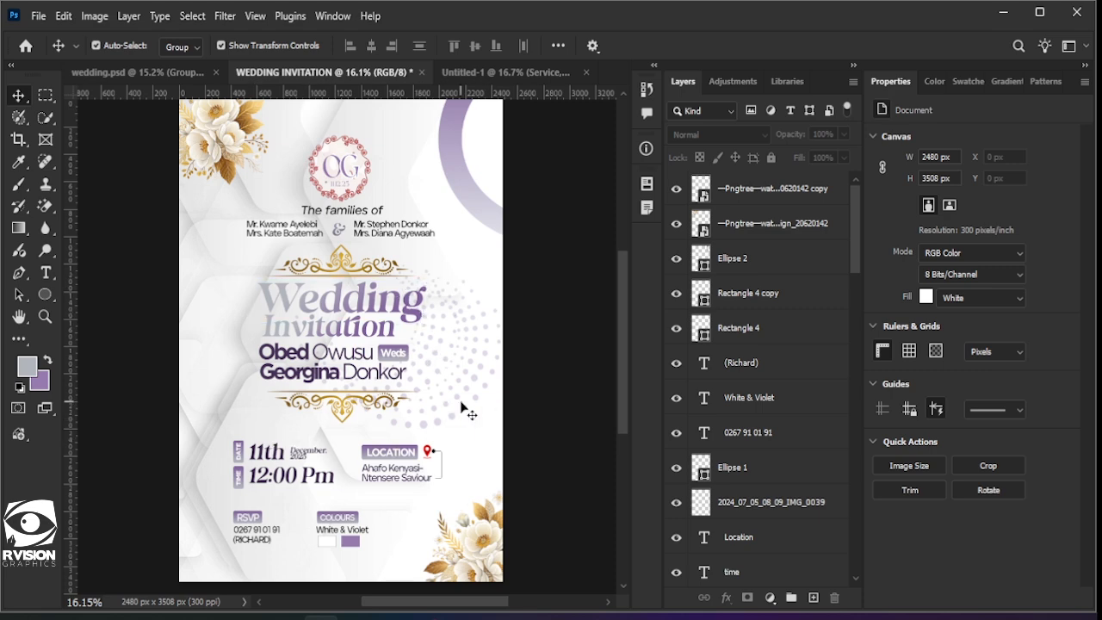
scroll(459, 402, "up", 2)
scroll(456, 398, "down", 1)
scroll(460, 402, "down", 2)
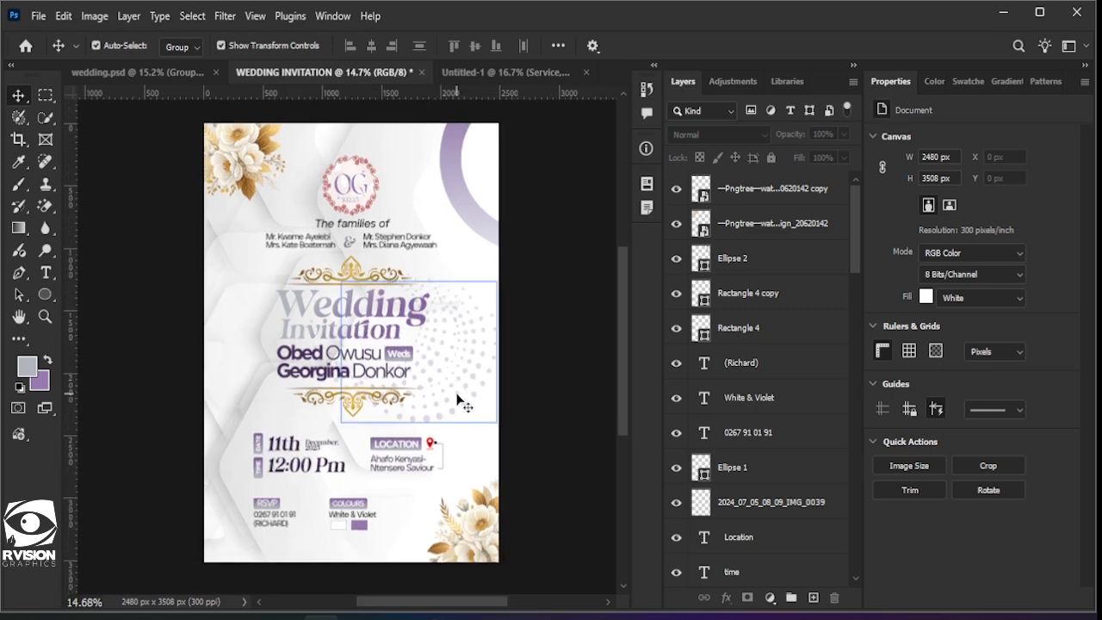